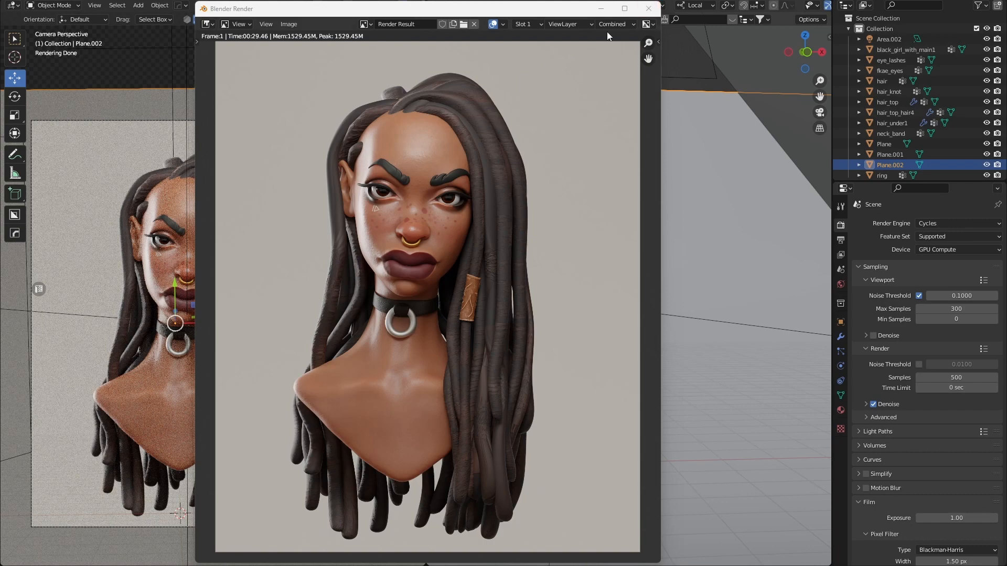
Close the render result and add Area.002 to the selected Plane.002 backdrop.
left_click(649, 8)
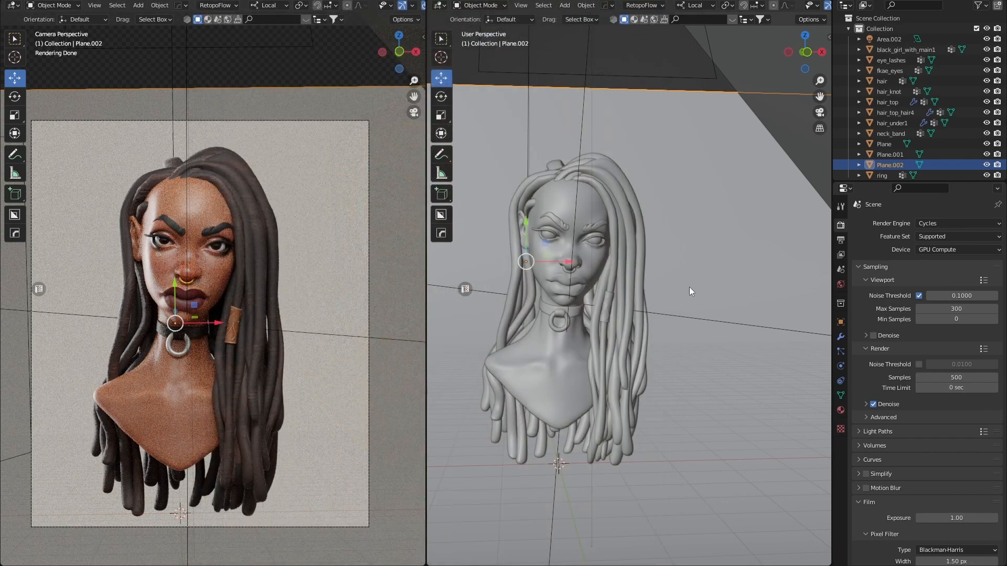
scroll(680, 302, "down", 8)
middle_click_drag(571, 309, 578, 336)
scroll(609, 329, "down", 4)
scroll(609, 329, "down", 4)
scroll(634, 296, "up", 4)
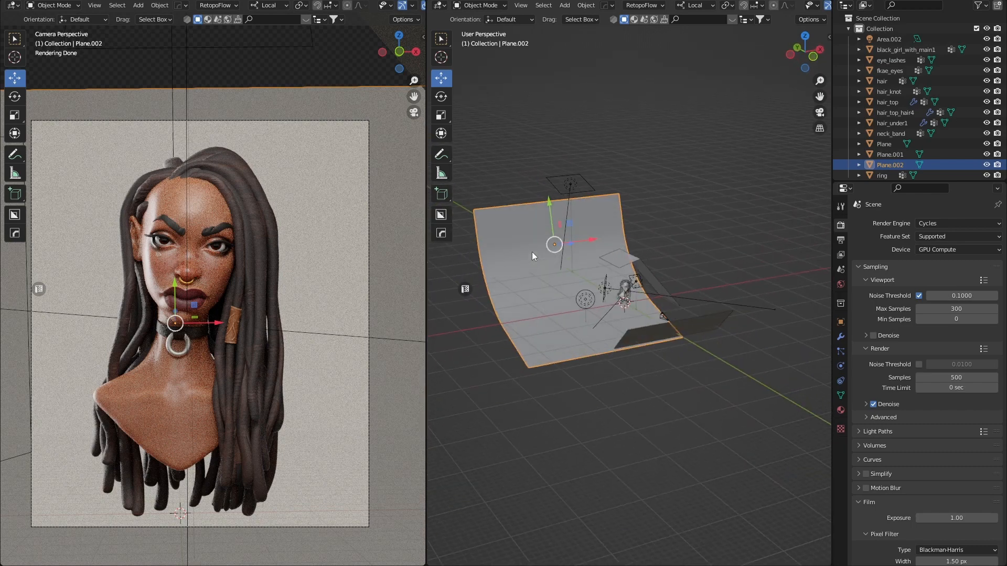
middle_click_drag(532, 256, 552, 193)
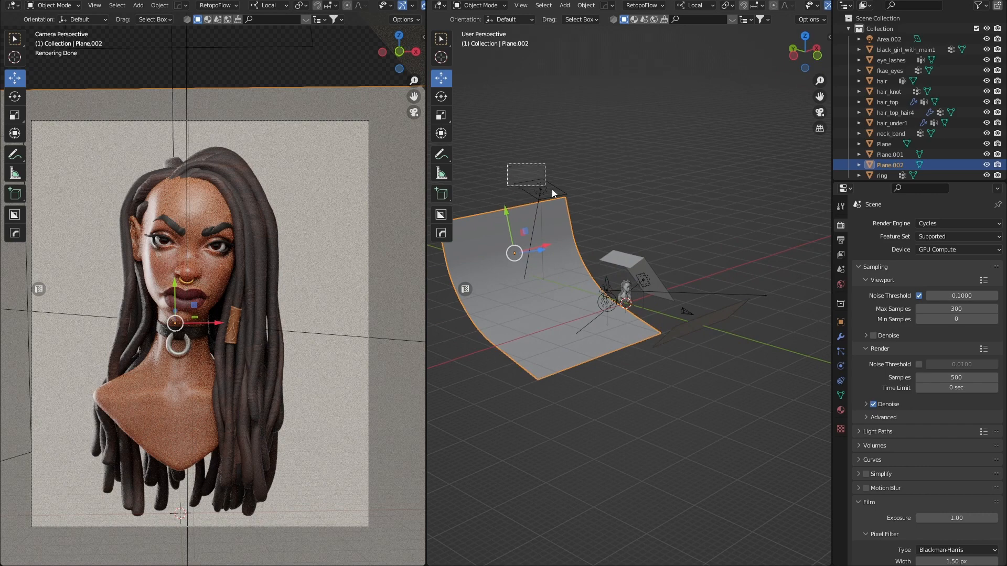
left_click(546, 192)
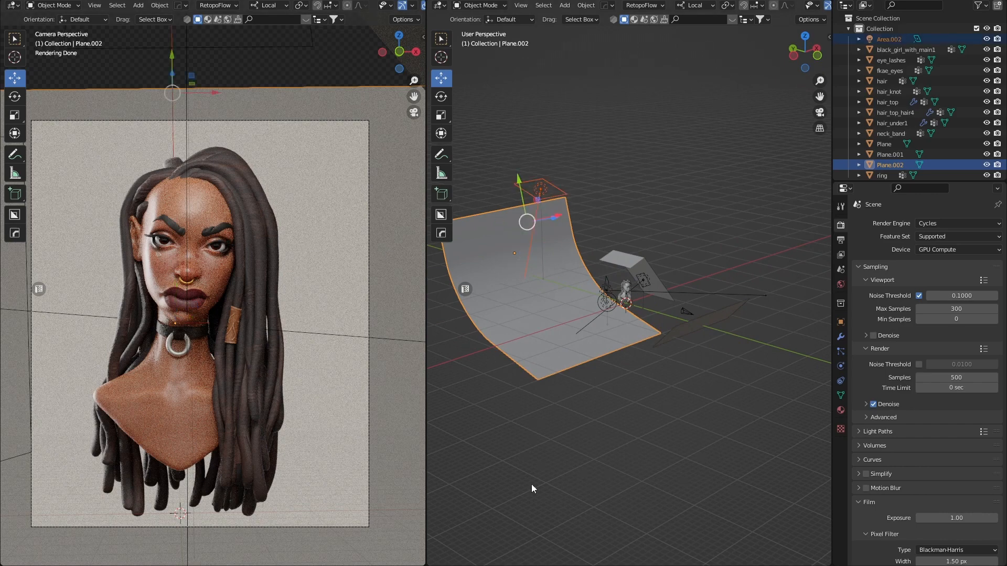
Delete Plane.002 and Area.002, then the Plane, Area and Area.001 objects.
key("Delete")
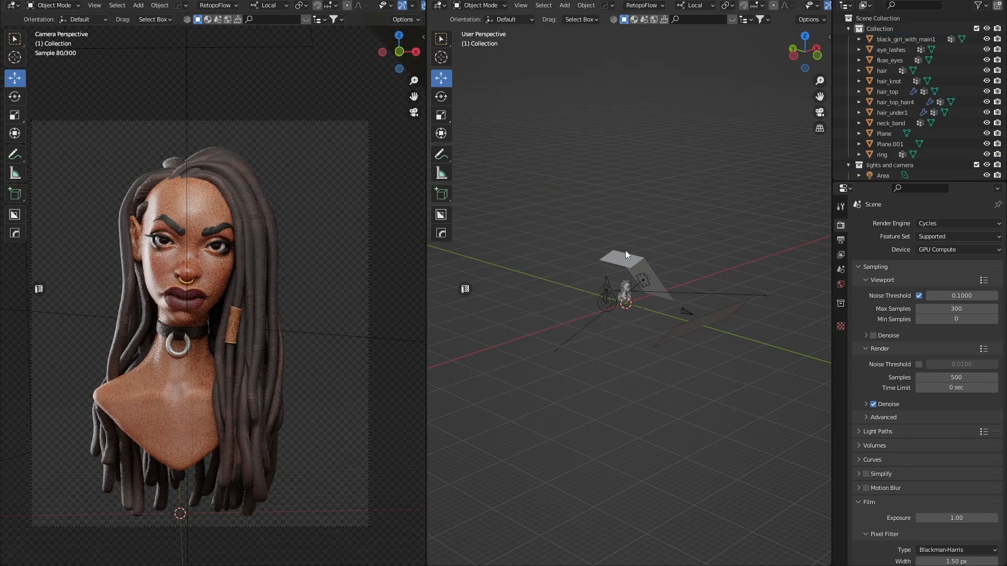
left_click(704, 325)
key("Delete")
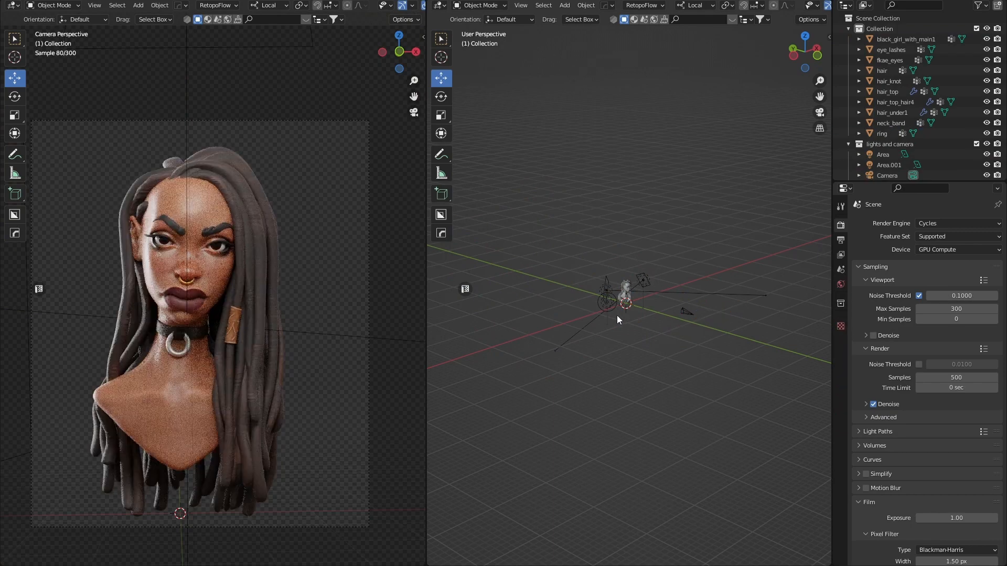
scroll(596, 297, "up", 5)
left_click(553, 326)
key("Delete")
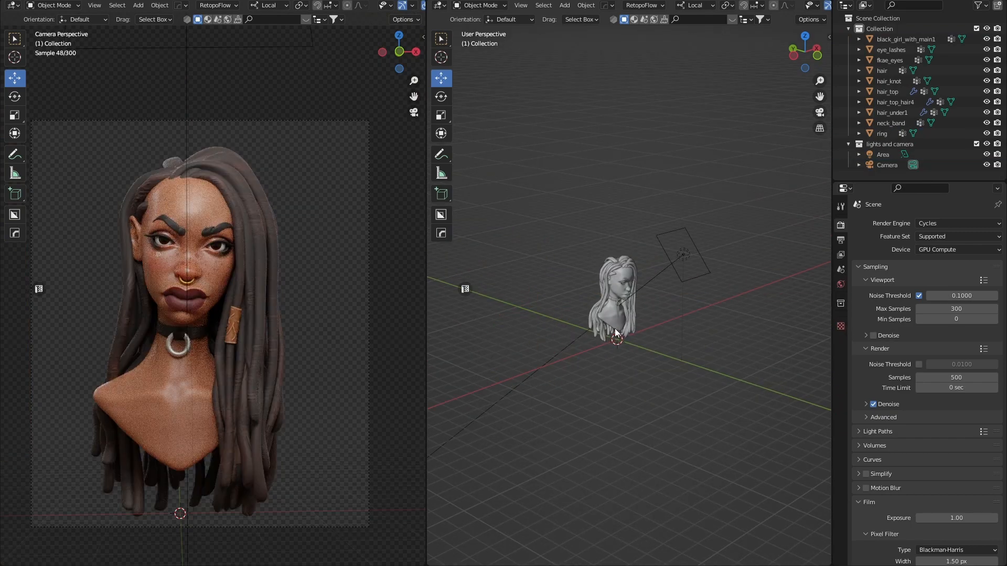
left_click(684, 256)
key("Delete")
Orbit around the bust and widen the 3D viewport by dragging its divider left.
middle_click_drag(727, 333, 558, 330)
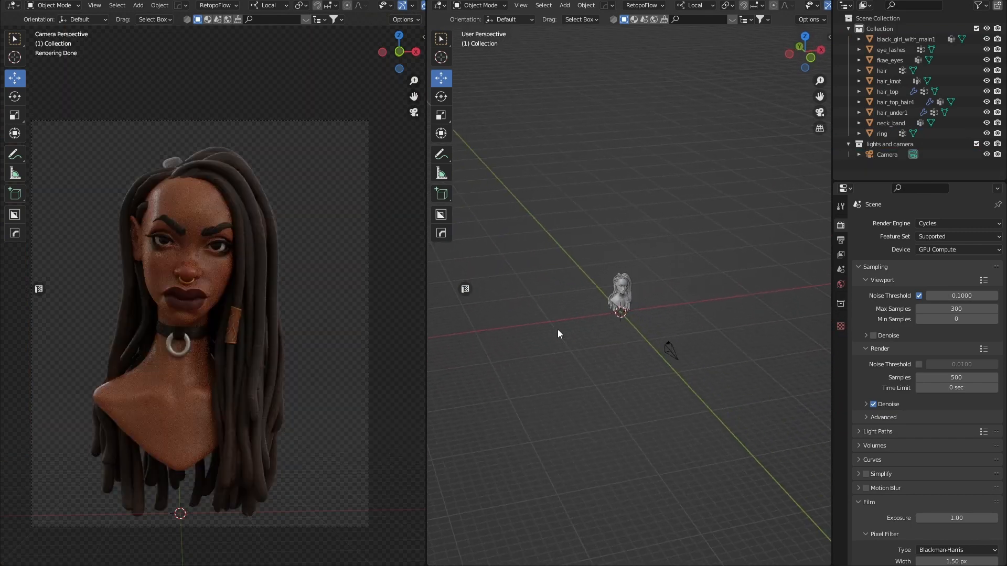
scroll(598, 343, "up", 5)
middle_click_drag(635, 391, 669, 385)
scroll(660, 368, "down", 4)
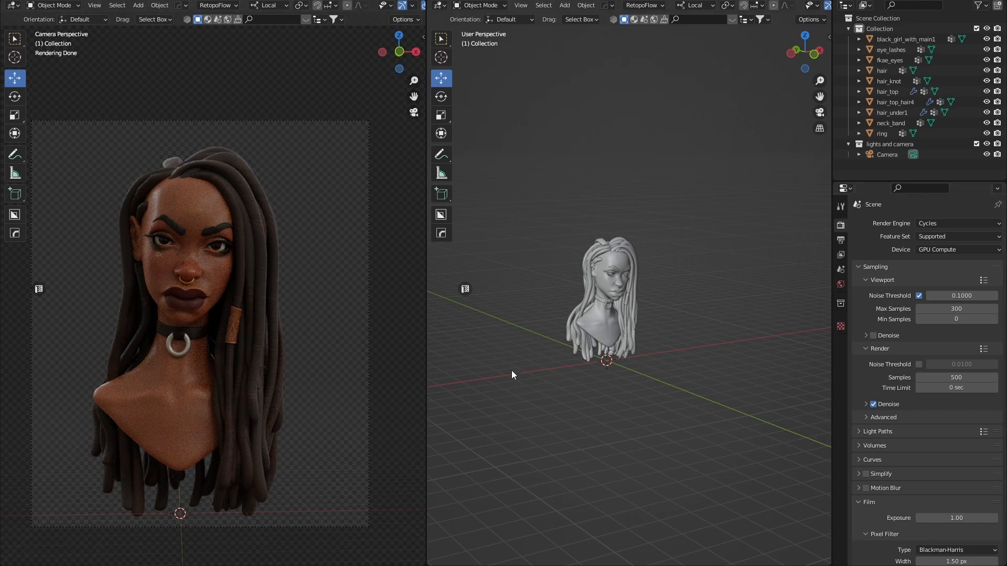
left_click_drag(429, 359, 403, 358)
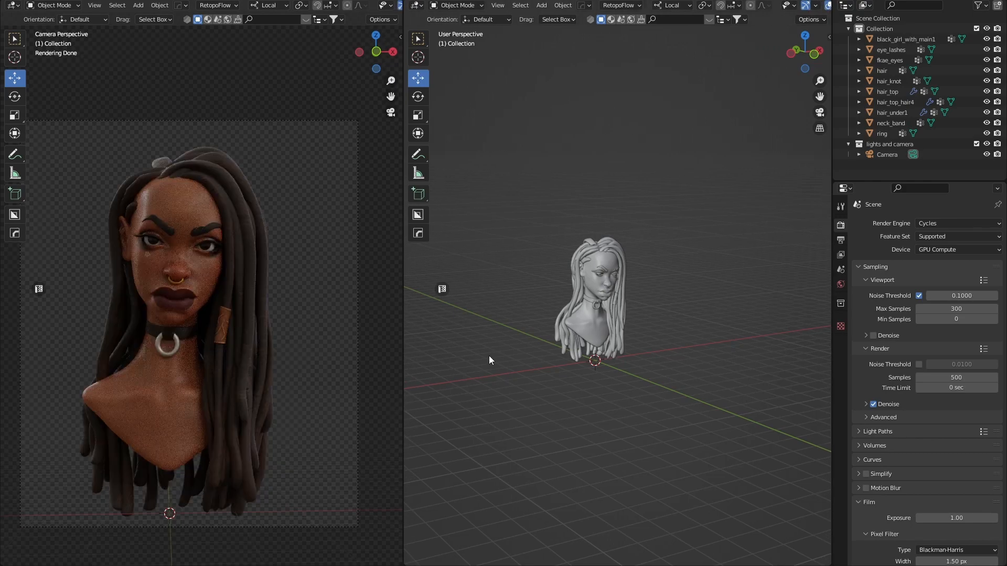
scroll(629, 344, "down", 4)
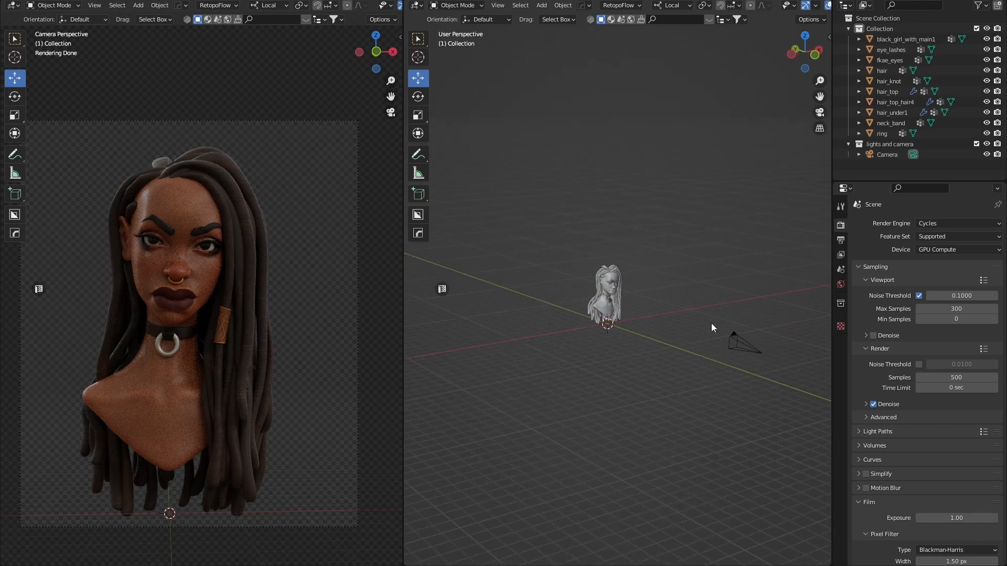
middle_click_drag(656, 350, 778, 352)
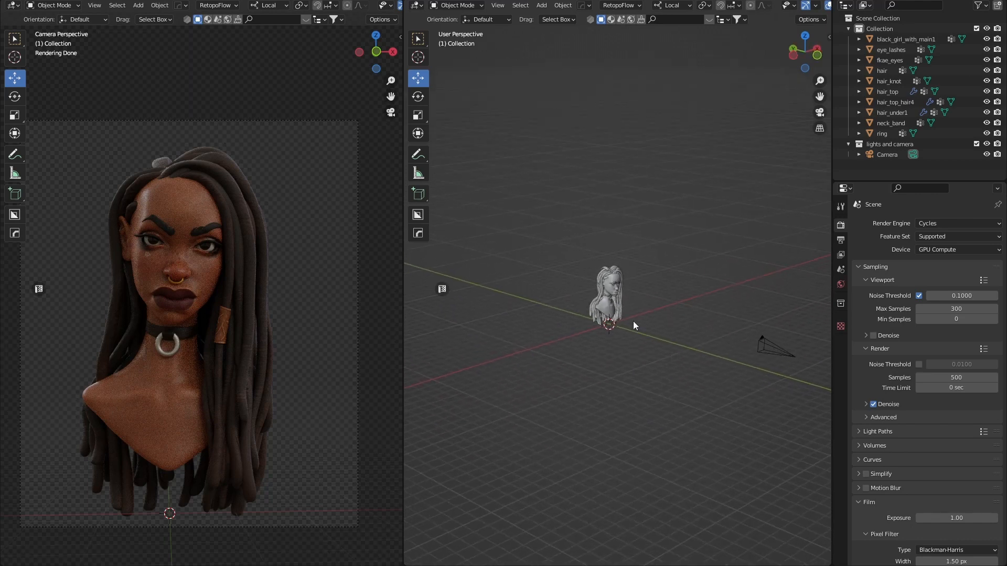
scroll(629, 325, "up", 5)
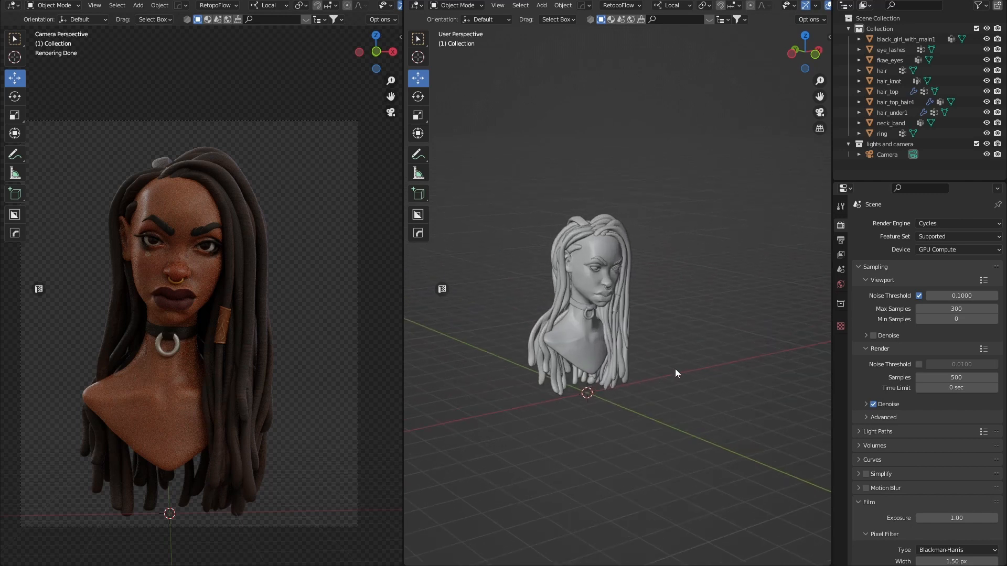
scroll(653, 383, "down", 3)
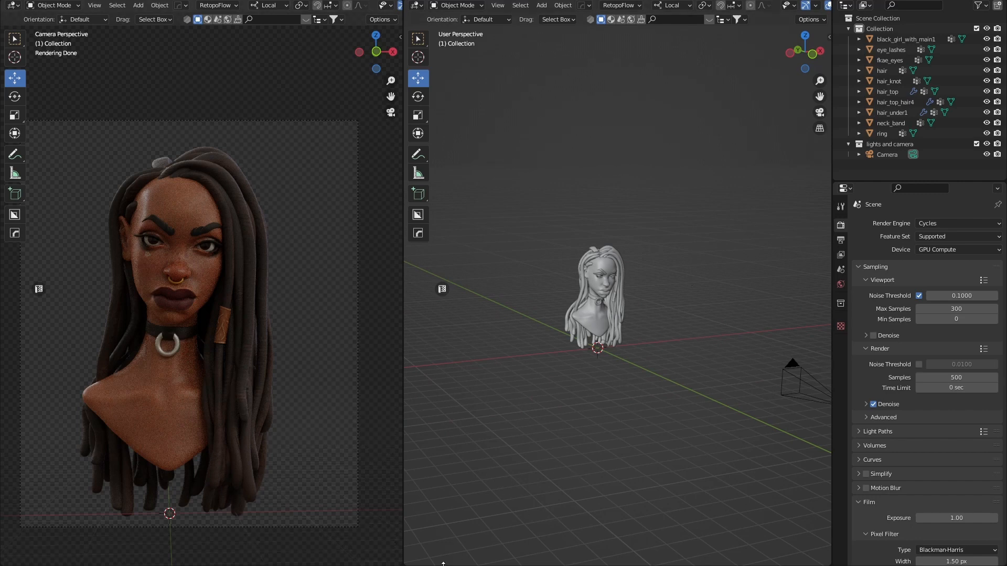
Split off a full-width area along the bottom of the window and make it taller.
right_click(480, 564)
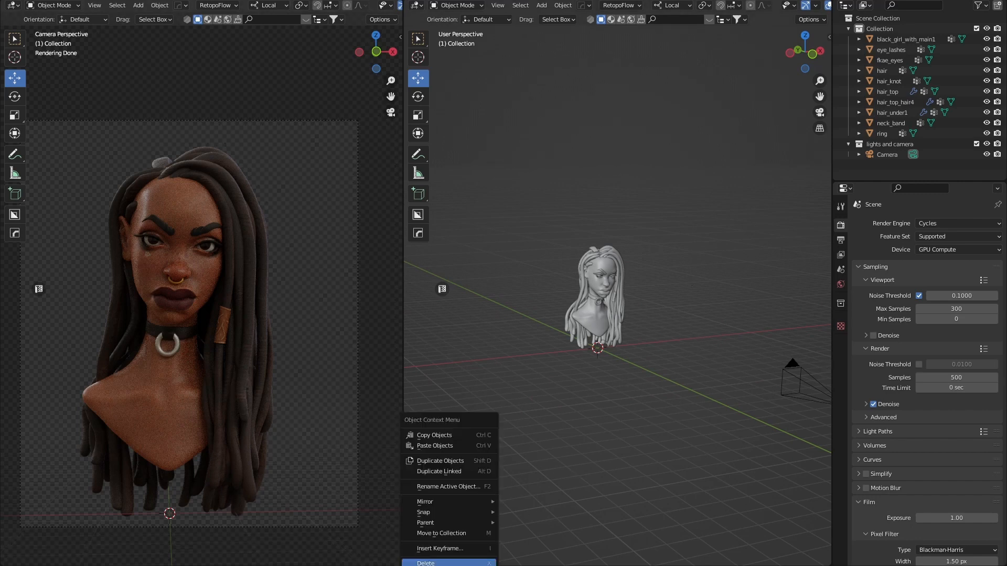
right_click(479, 564)
left_click(495, 563)
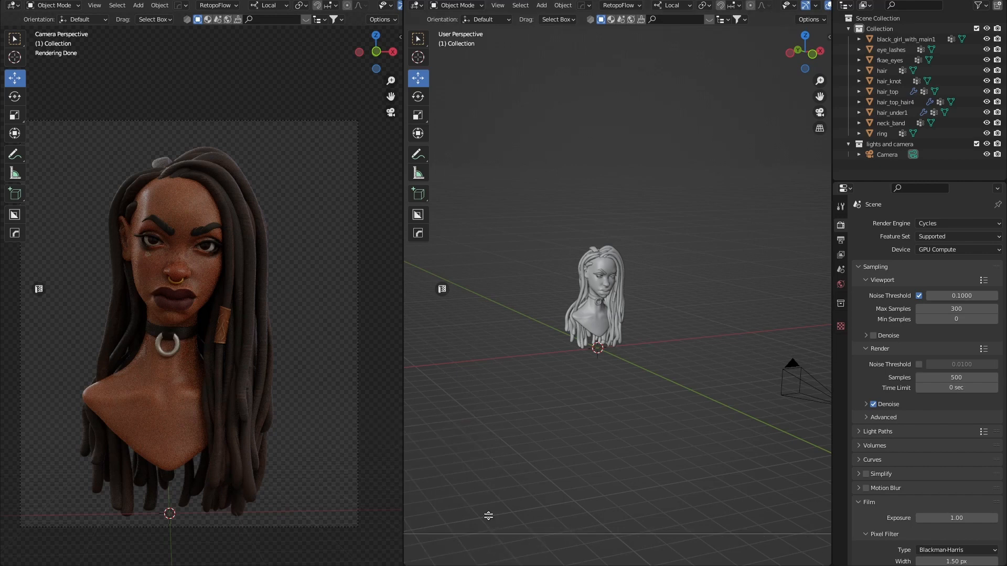
left_click(488, 460)
right_click(402, 502)
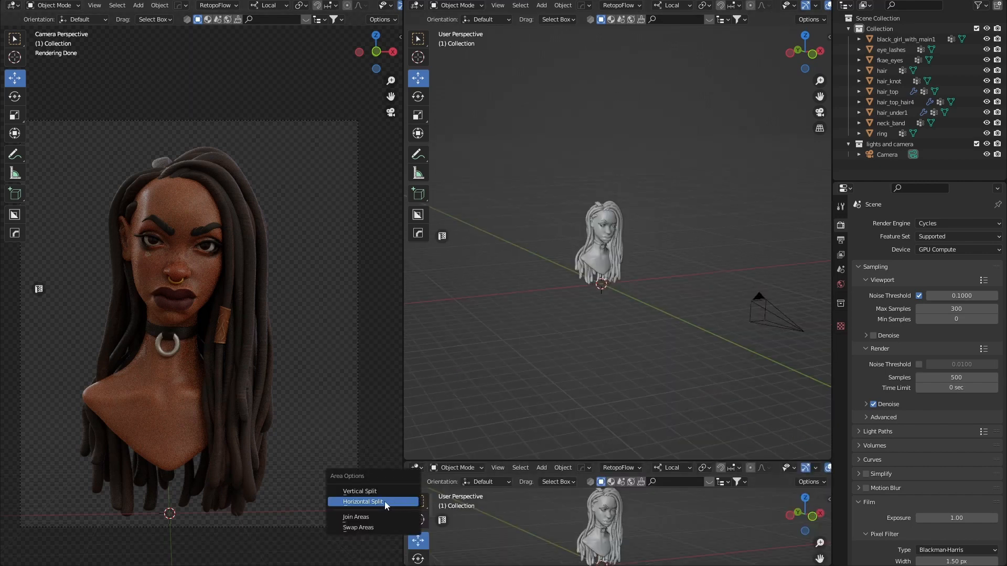
left_click(353, 519)
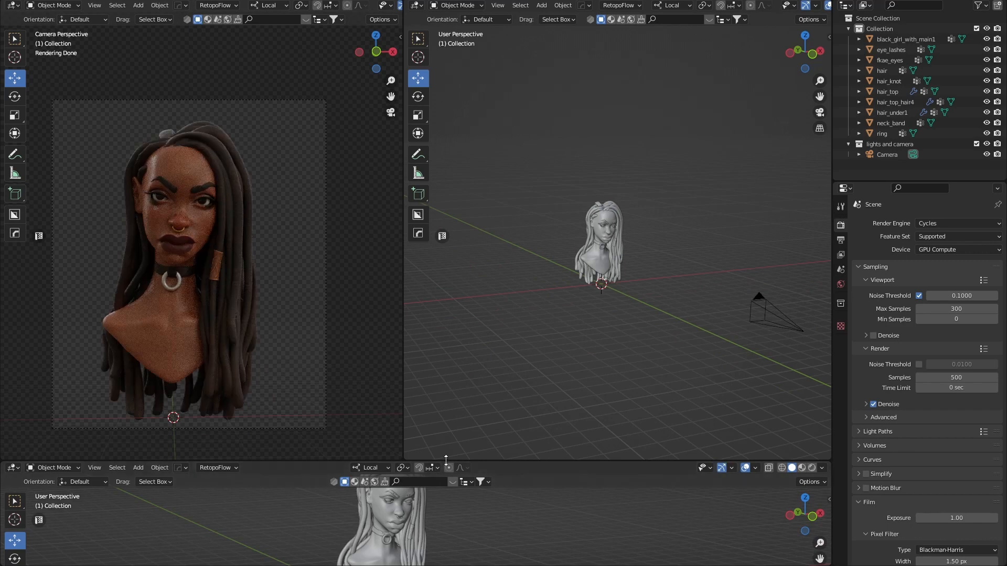
left_click_drag(435, 461, 63, 359)
Turn the bottom area into a Shader Editor showing the World node tree.
left_click(11, 366)
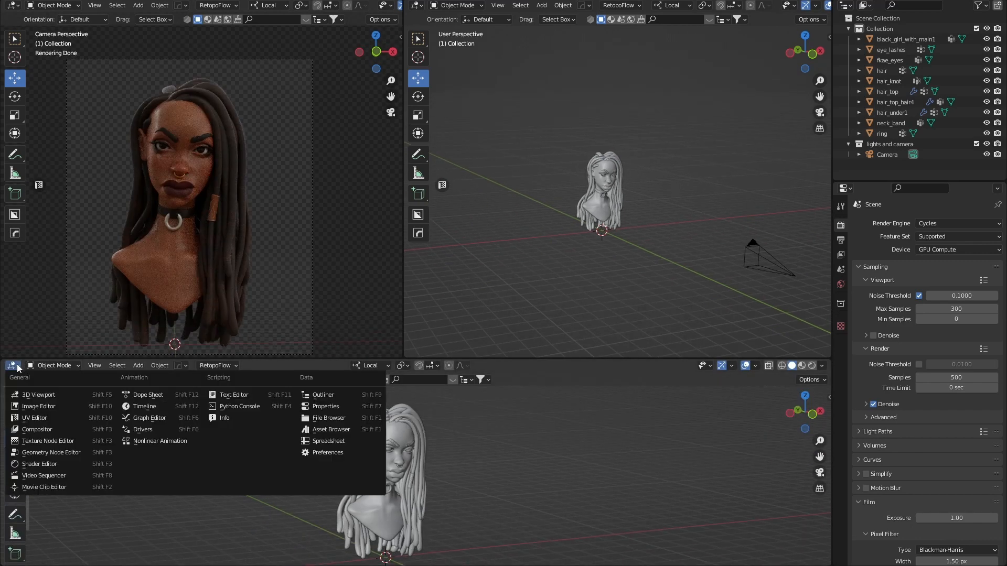
left_click(58, 466)
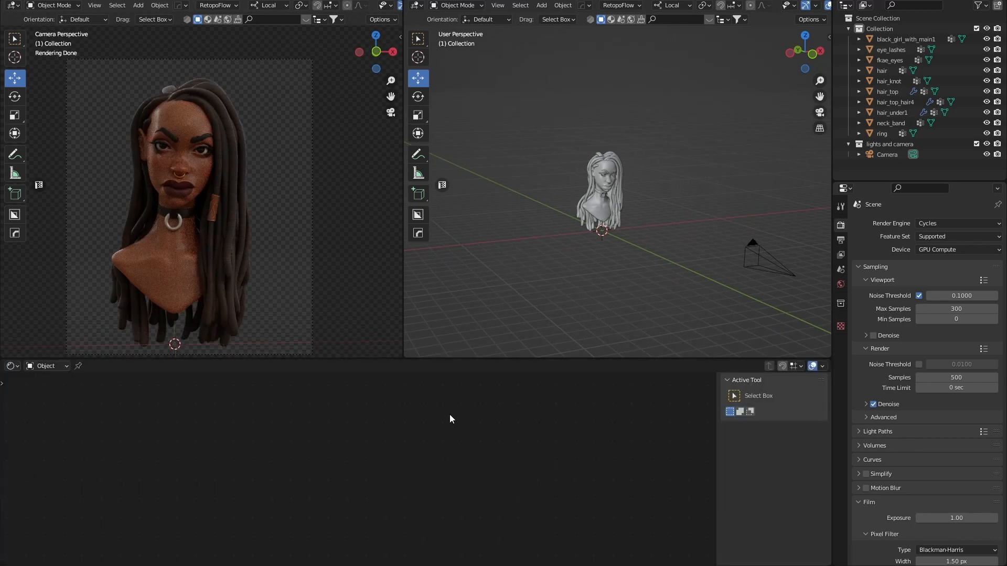
left_click(46, 365)
left_click(43, 387)
Delete the Texture Coordinate, Mapping and Image Texture nodes, leaving Background and World Output.
middle_click_drag(217, 444, 435, 413)
scroll(322, 462, "up", 7)
middle_click_drag(256, 441, 266, 464)
left_click_drag(236, 408, 577, 551)
key("Delete")
middle_click_drag(558, 443, 345, 468)
scroll(450, 467, "up", 8)
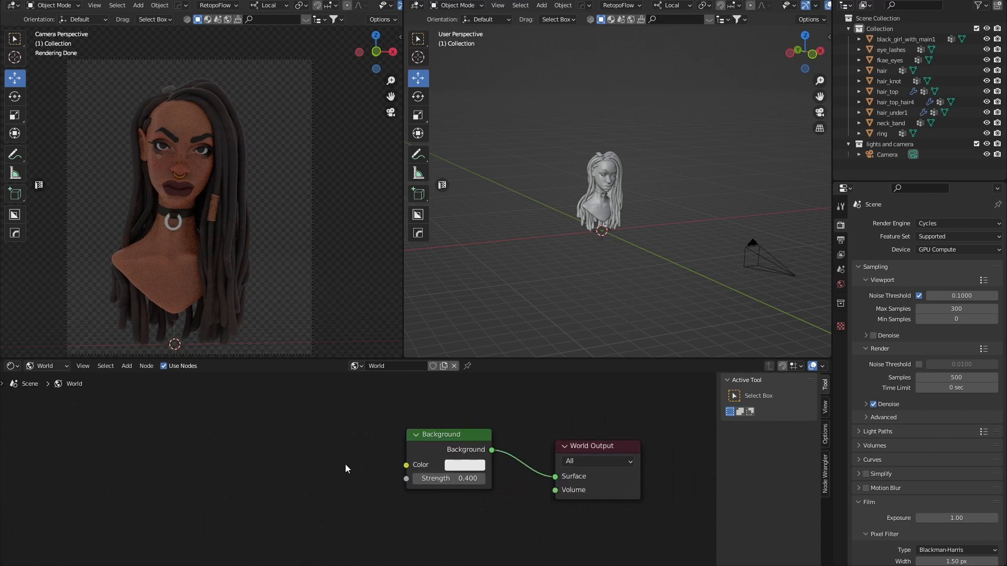
scroll(592, 245, "up", 7)
scroll(594, 200, "up", 2)
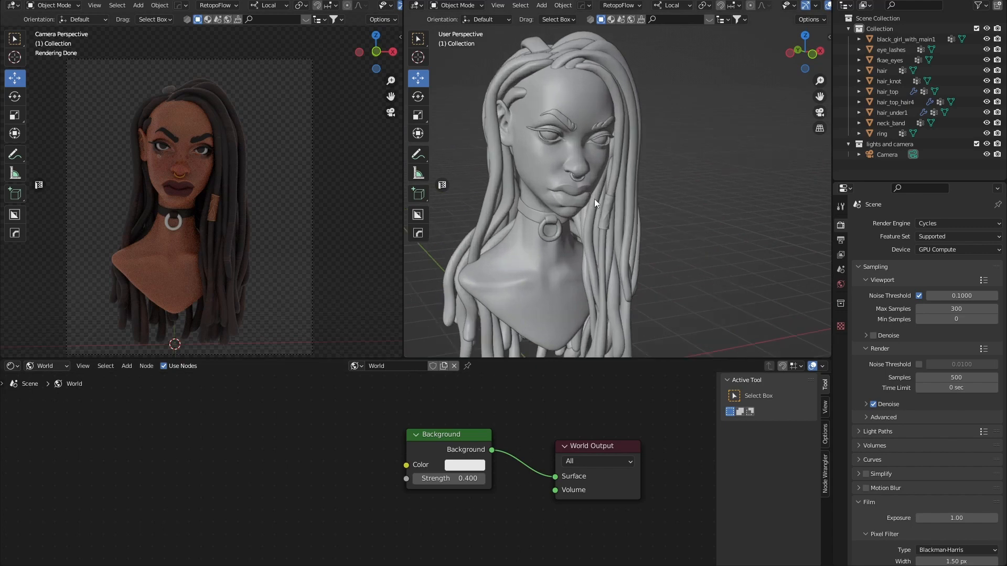
scroll(594, 199, "down", 5)
middle_click_drag(588, 239, 608, 243)
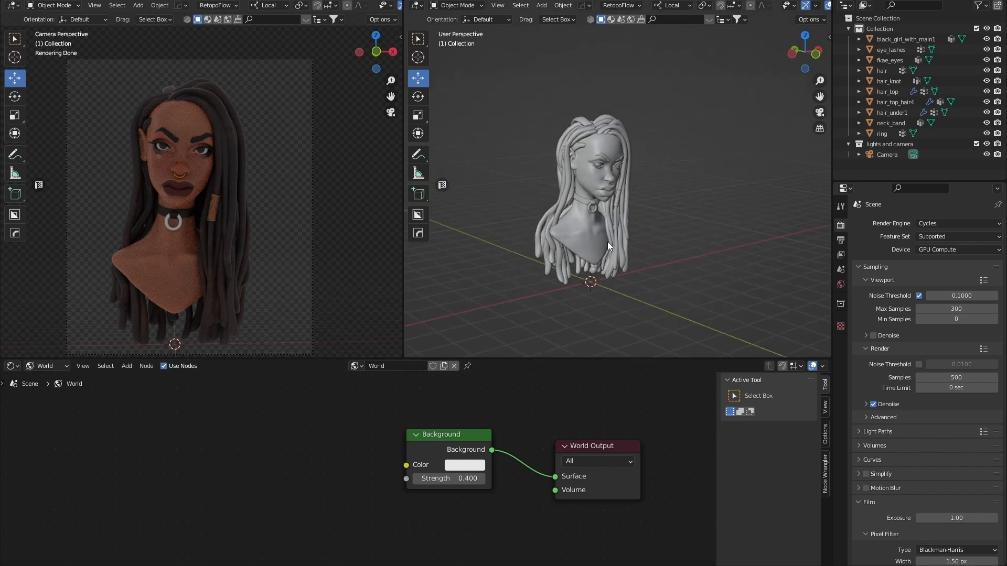
scroll(165, 171, "up", 6)
scroll(173, 172, "down", 7)
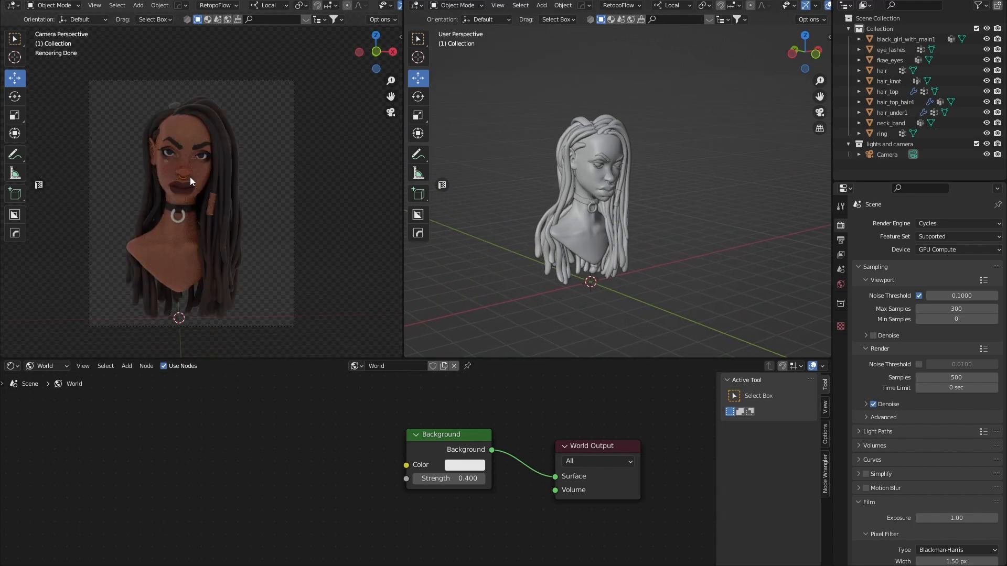
scroll(200, 194, "up", 2)
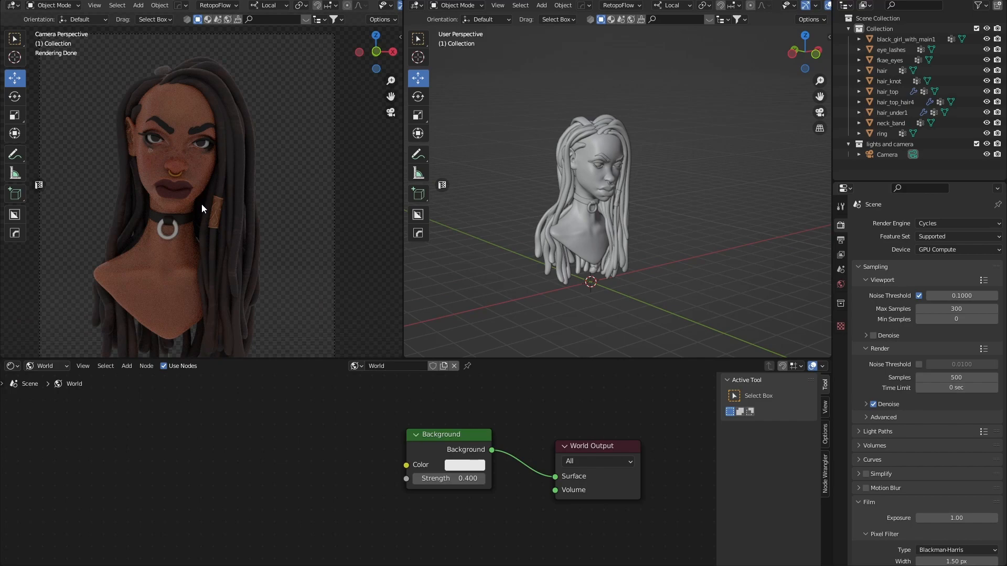
key("F12")
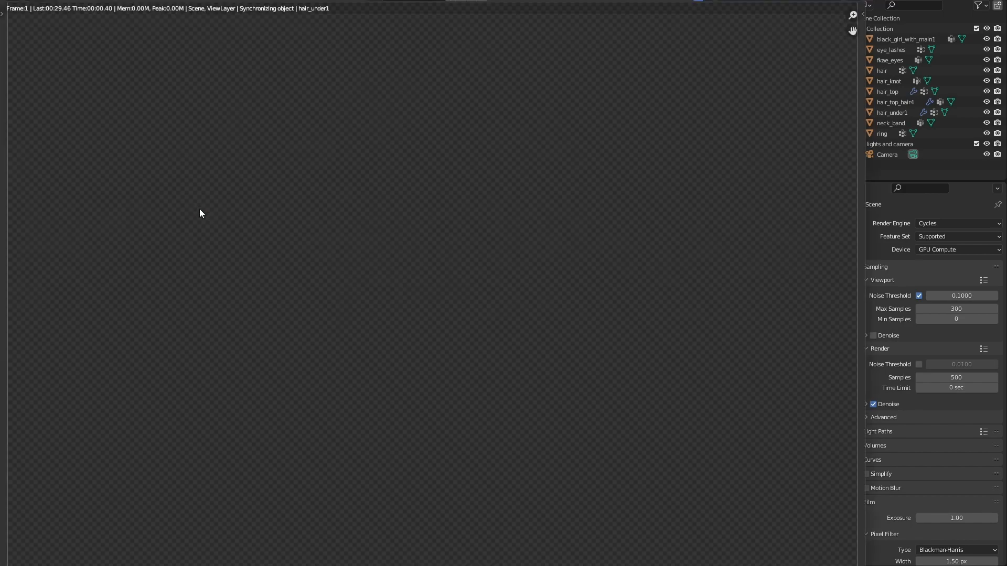
scroll(341, 166, "down", 4)
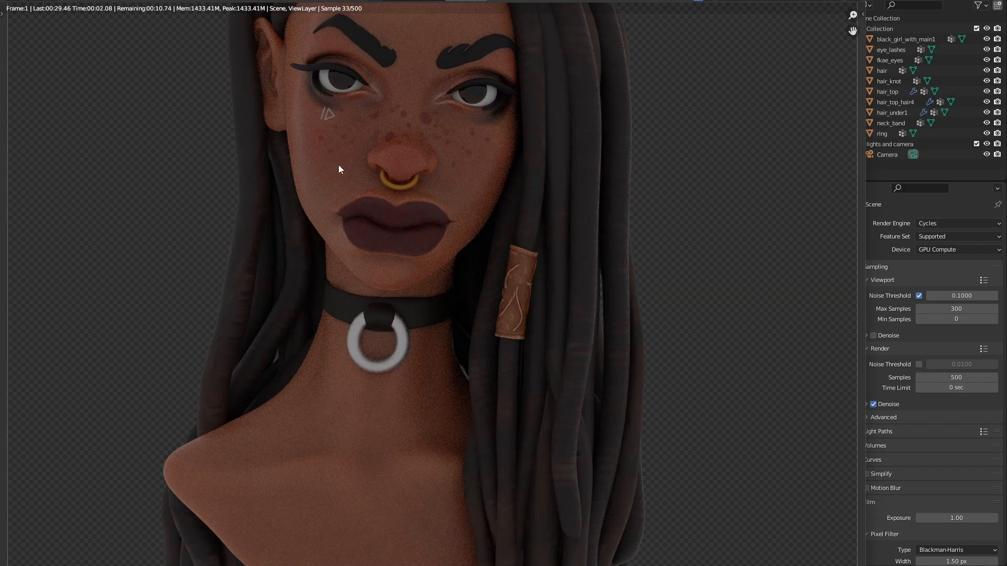
scroll(341, 166, "up", 2)
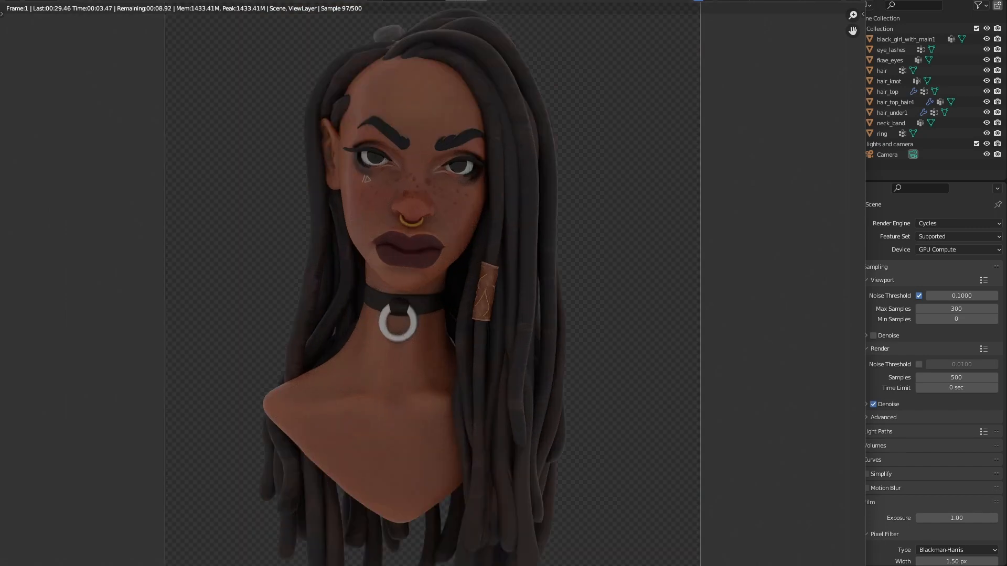
left_click_drag(419, 0, 441, 9)
left_click_drag(21, 0, 342, 16)
left_click_drag(415, 25, 358, 2)
scroll(414, 98, "down", 2)
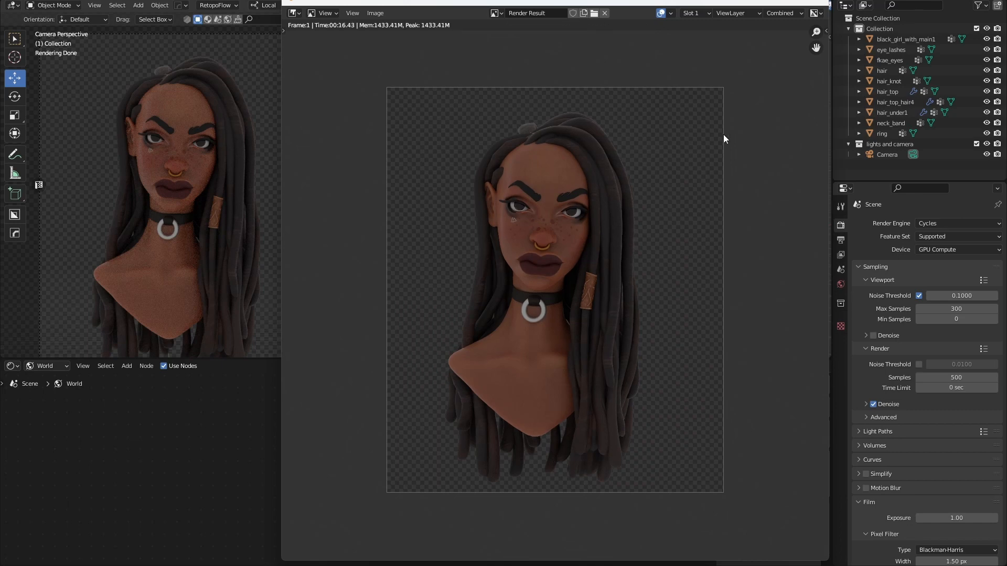
left_click(821, 2)
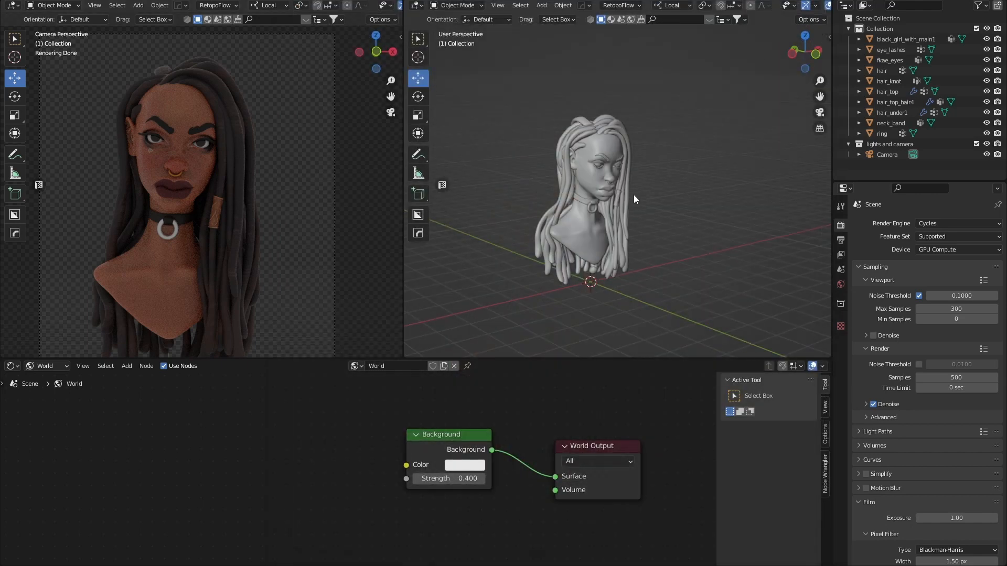
In World properties, plug an Environment Texture into the Background's Color input.
scroll(608, 178, "up", 5)
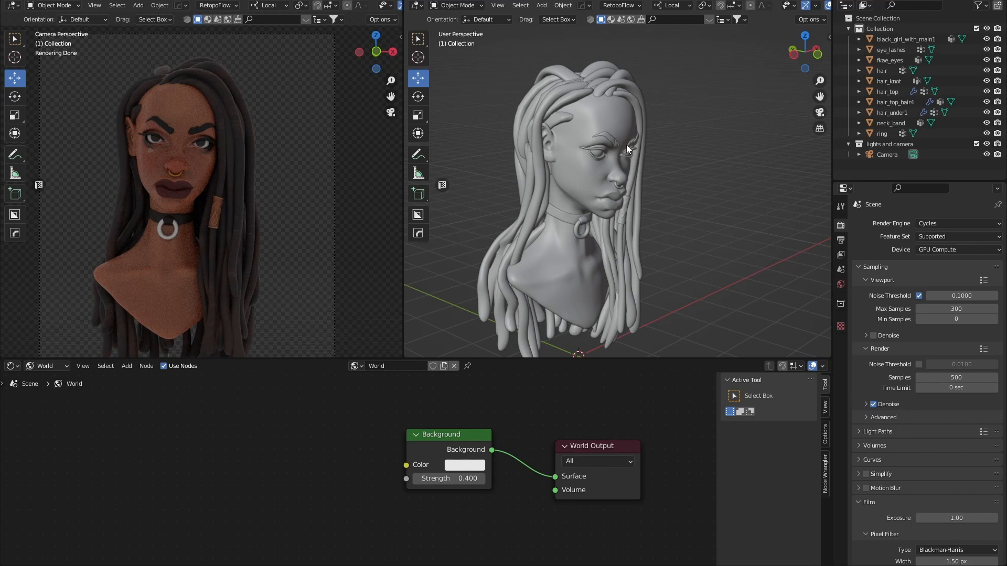
middle_click_drag(692, 264, 674, 255)
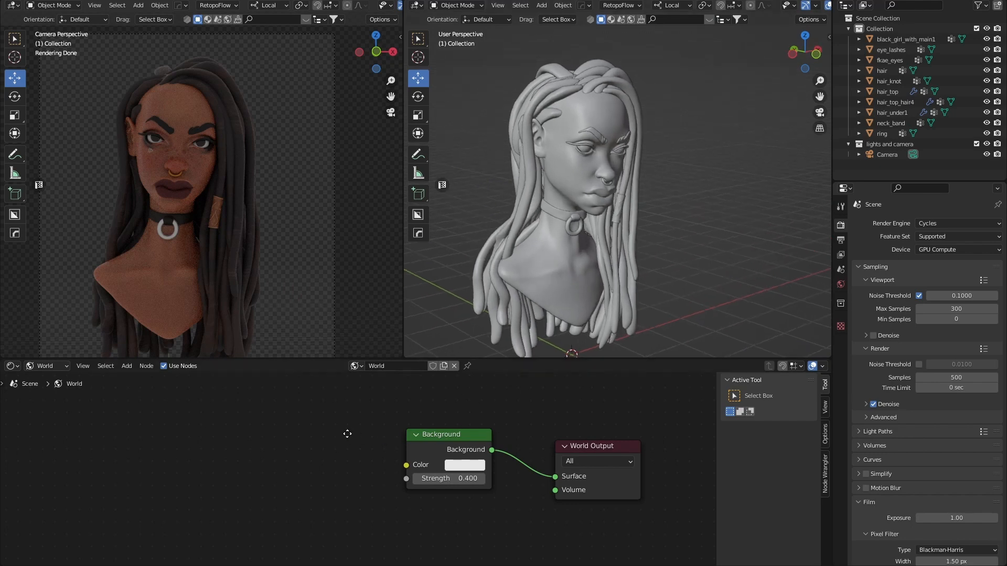
middle_click_drag(347, 434, 373, 439)
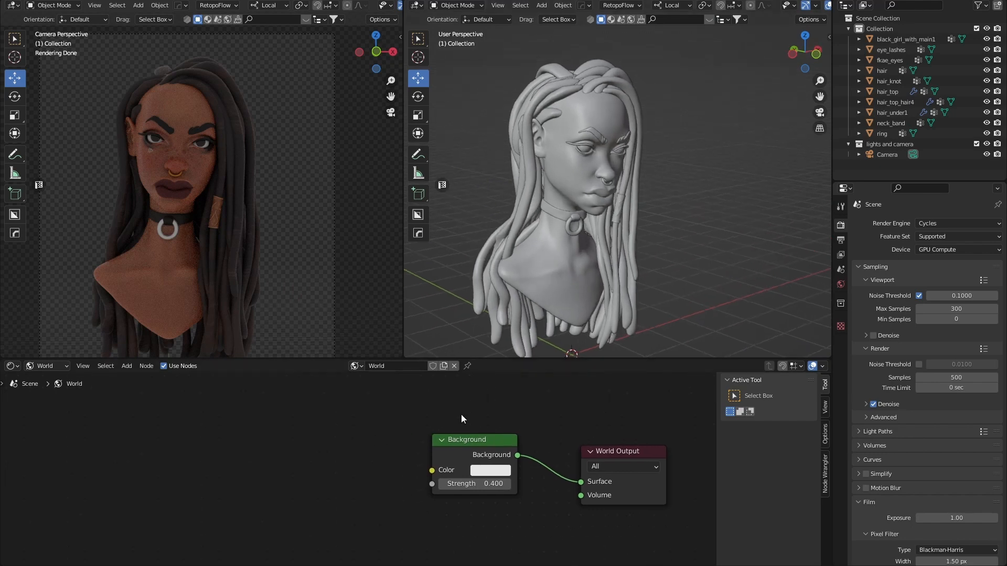
left_click(841, 284)
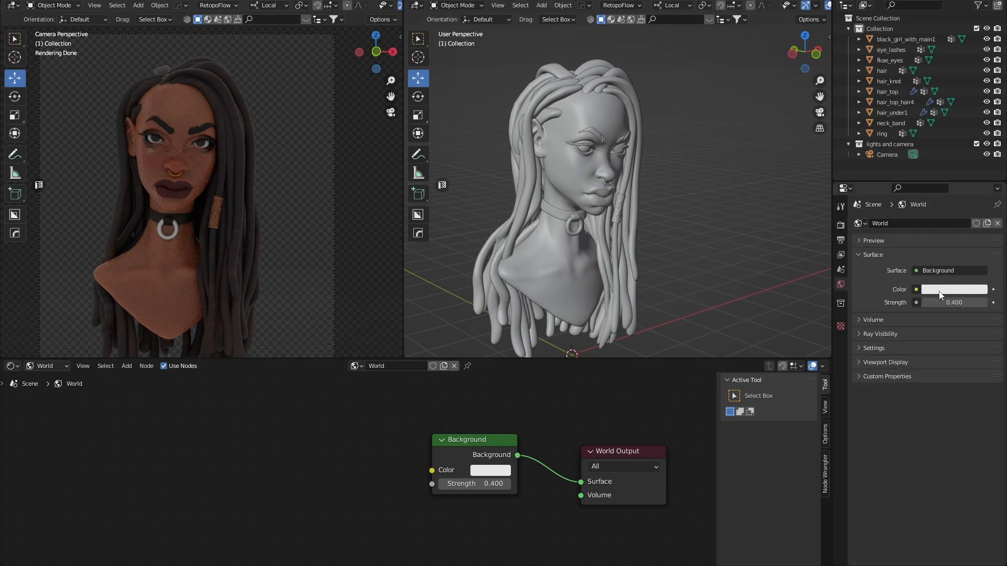
left_click(916, 289)
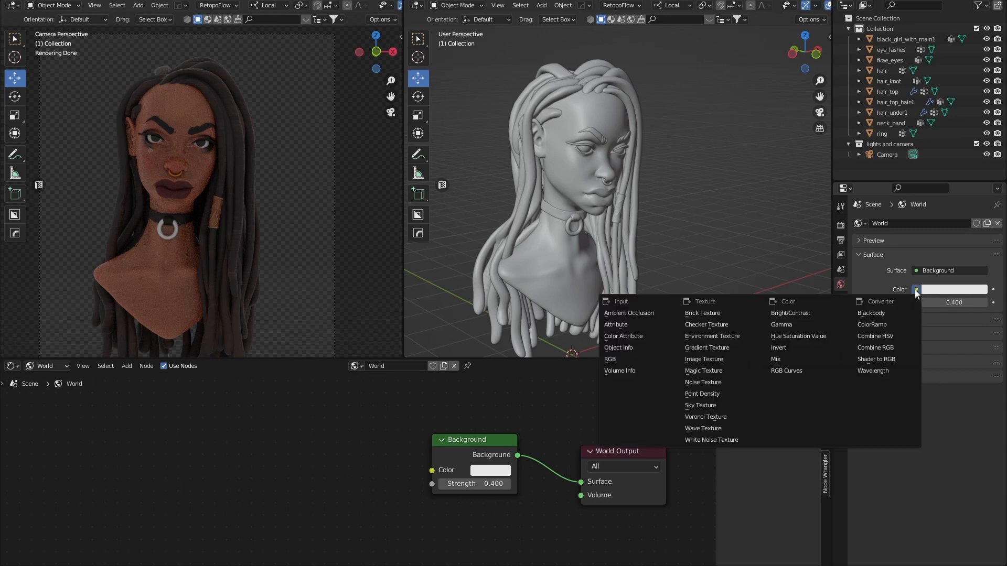
left_click(710, 336)
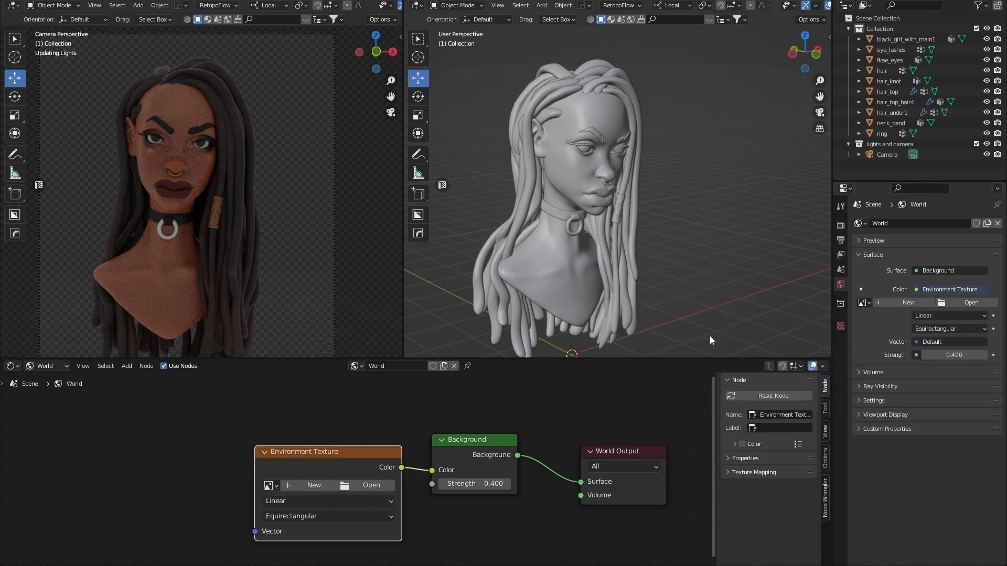
Load yoga_room_2k.exr from Desktop > back up > hdri into the Environment Texture node.
left_click(369, 486)
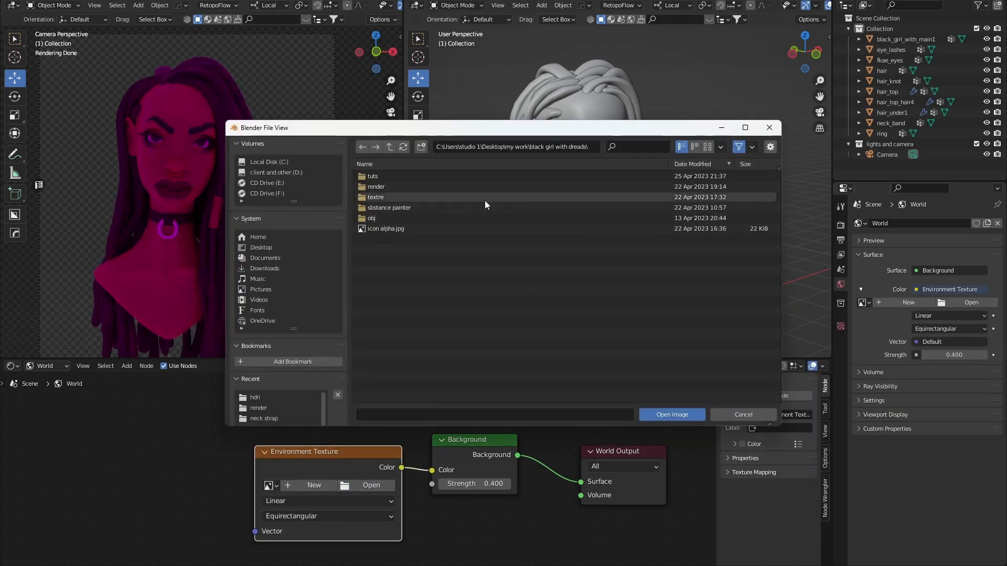
left_click(262, 248)
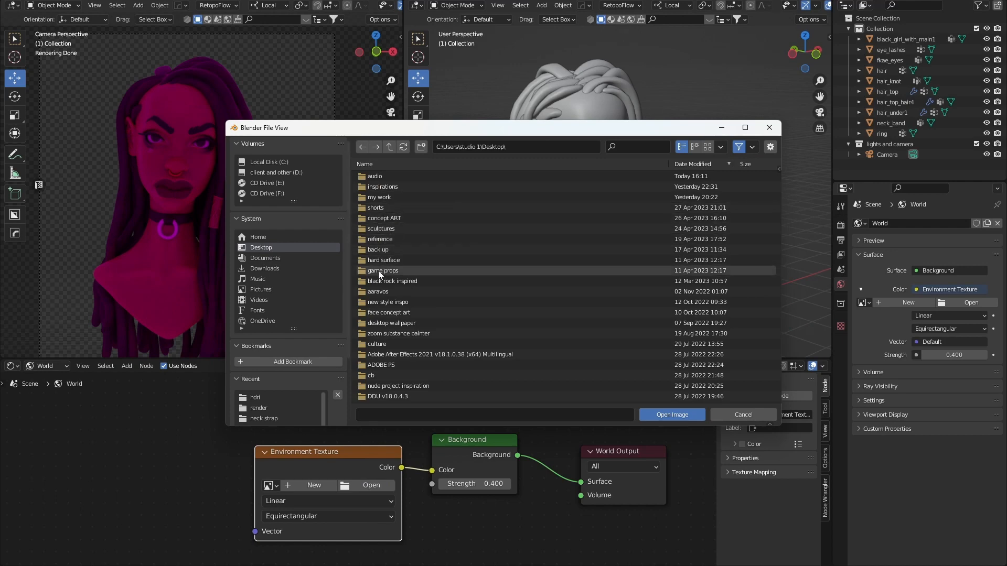
left_click(379, 251)
double_click(379, 251)
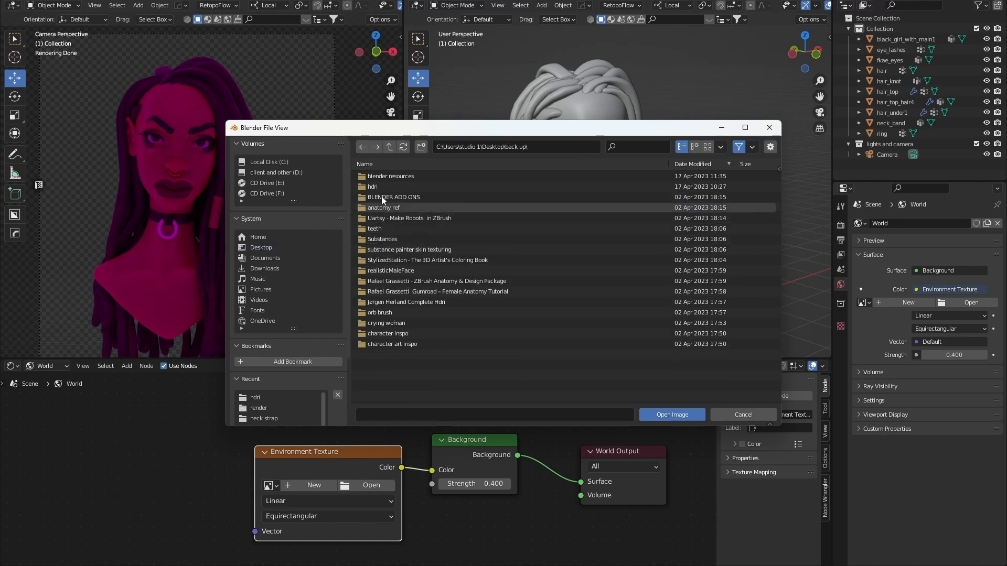
double_click(375, 186)
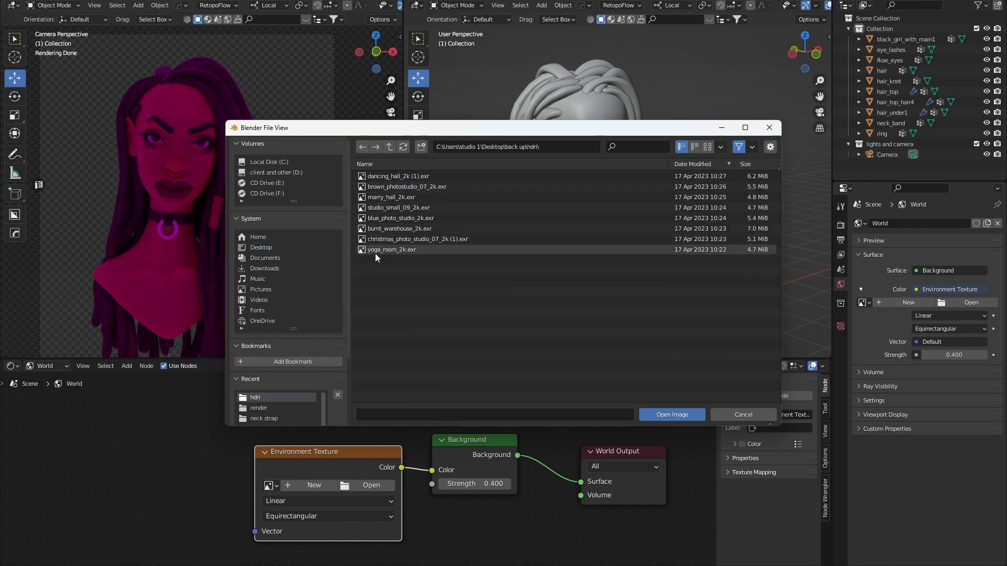
double_click(376, 252)
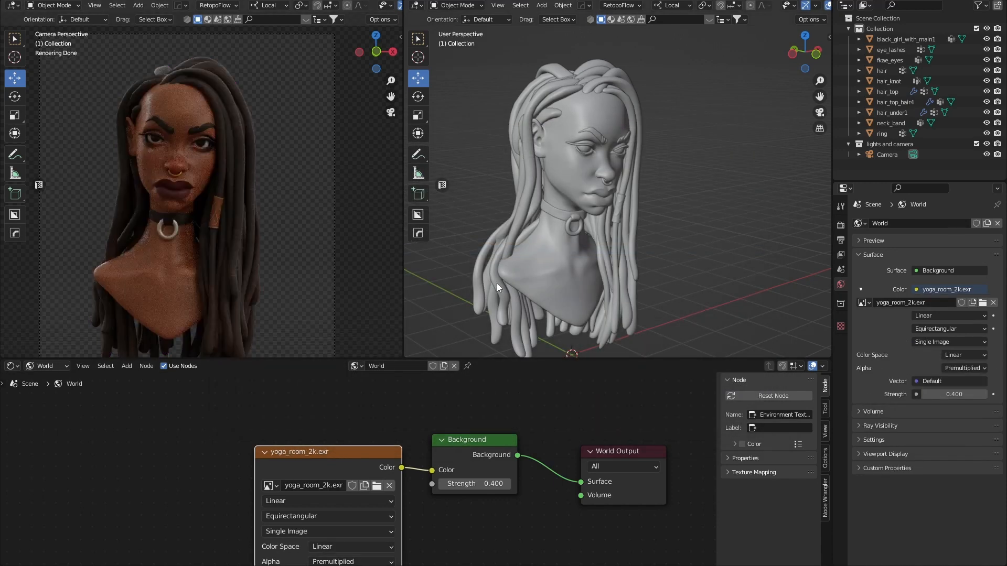
left_click_drag(341, 451, 307, 415)
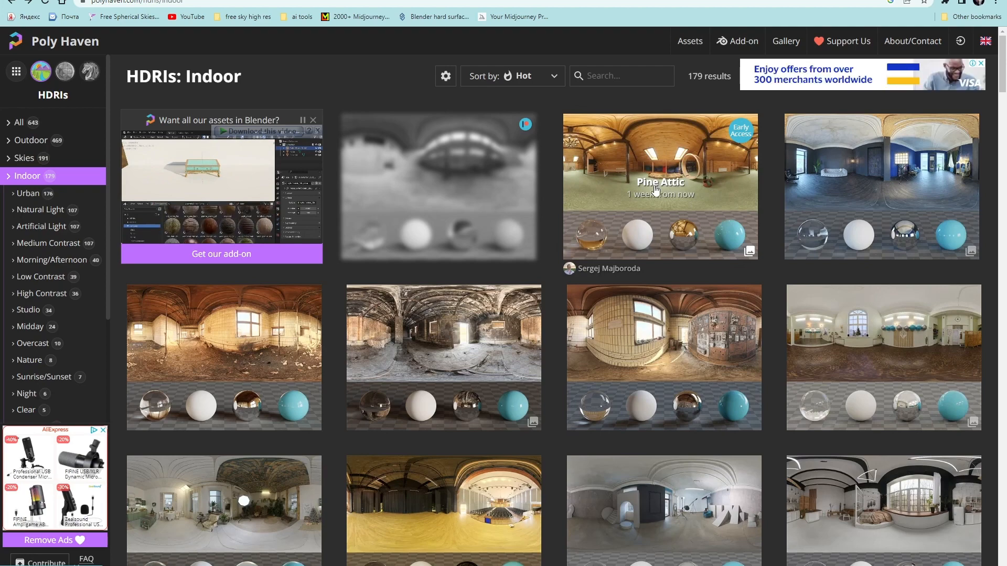
Search Poly Haven for 'yoga', open the Yoga Room HDRI and keep 2K resolution.
left_click(601, 79)
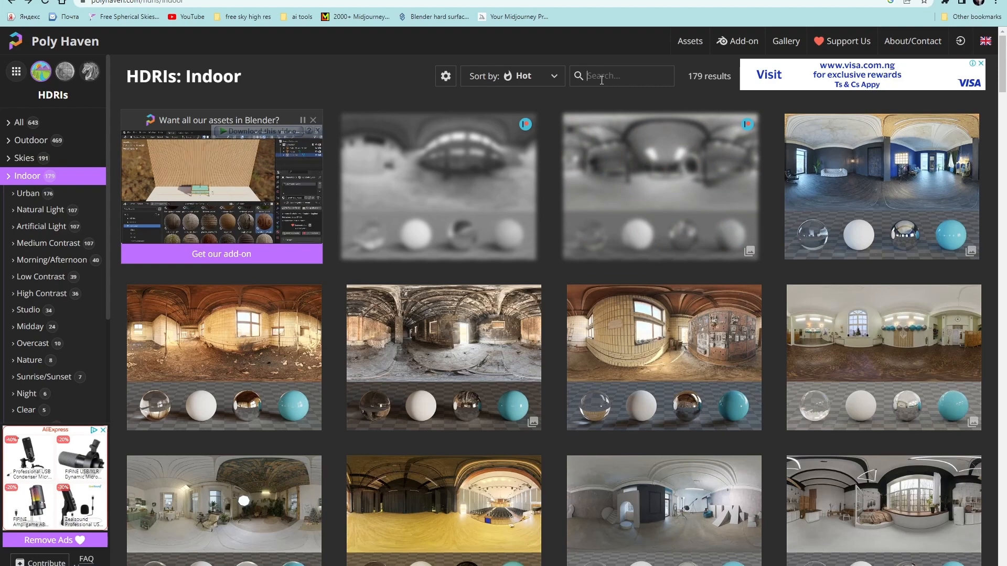
type("yoga")
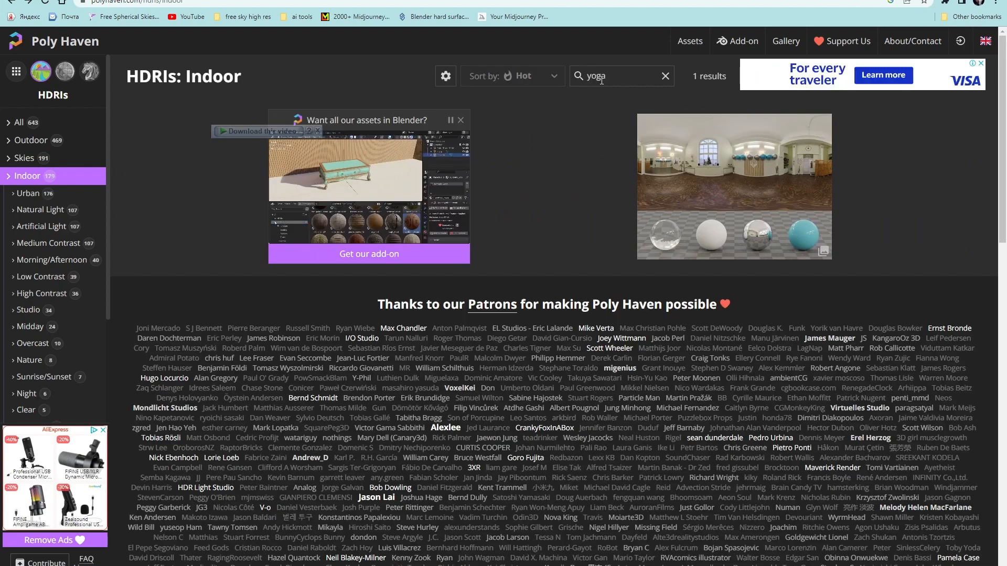
left_click(786, 187)
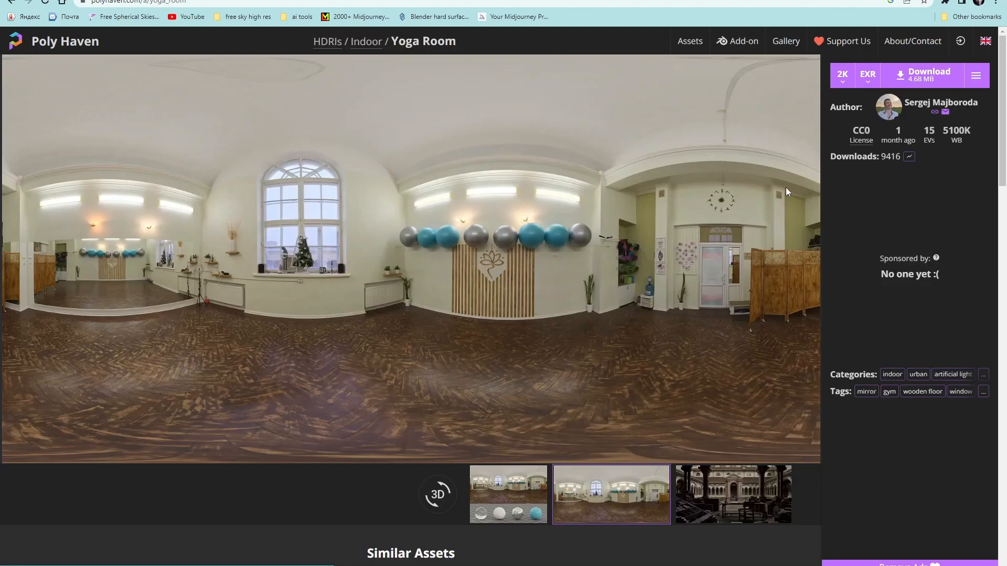
left_click(848, 83)
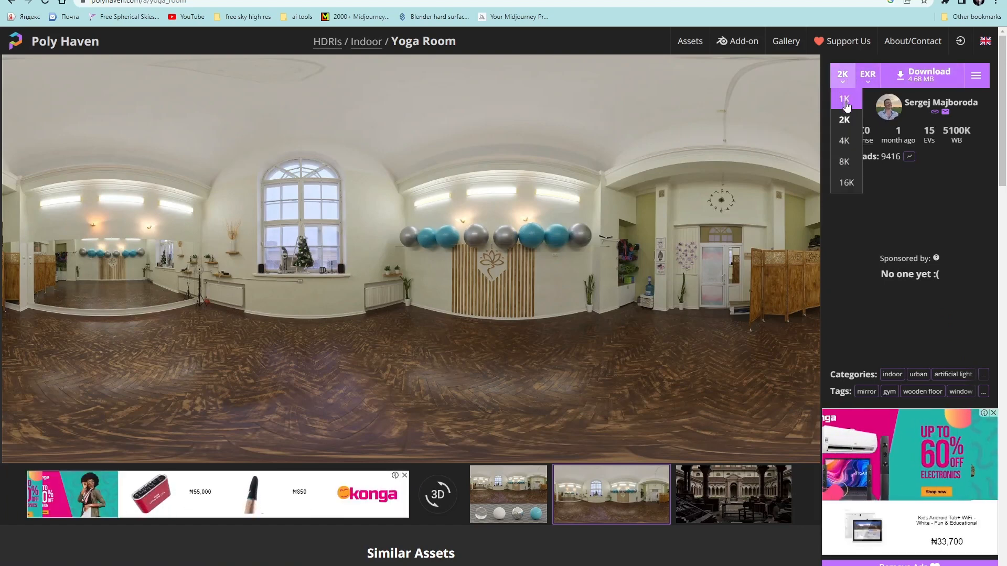
left_click(966, 162)
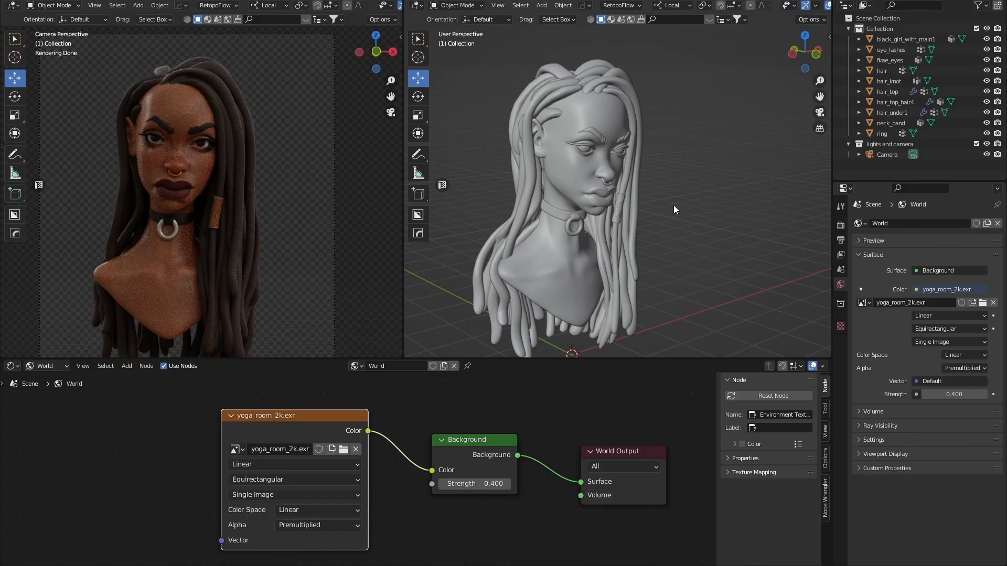
Uncheck Film > Transparent in Render Properties so the yoga room shows behind the bust.
middle_click_drag(674, 206, 666, 204)
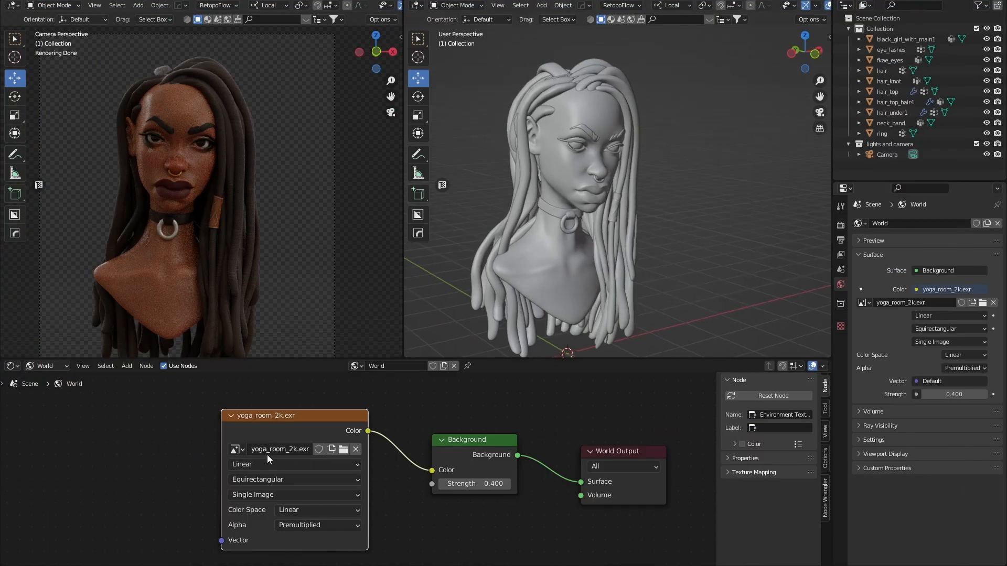
middle_click_drag(488, 420, 609, 414)
middle_click_drag(221, 456, 241, 459)
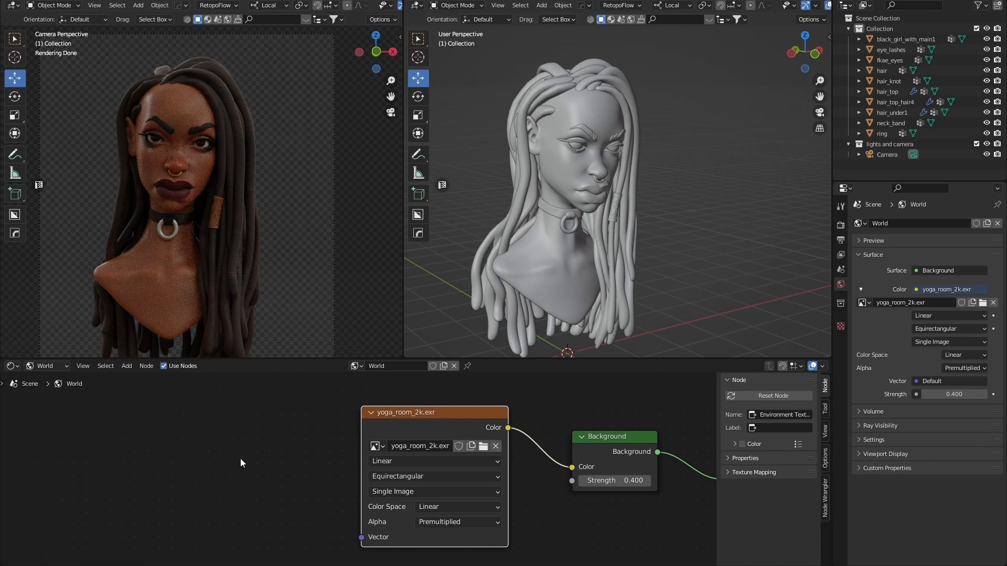
left_click(241, 459)
key("shift+a")
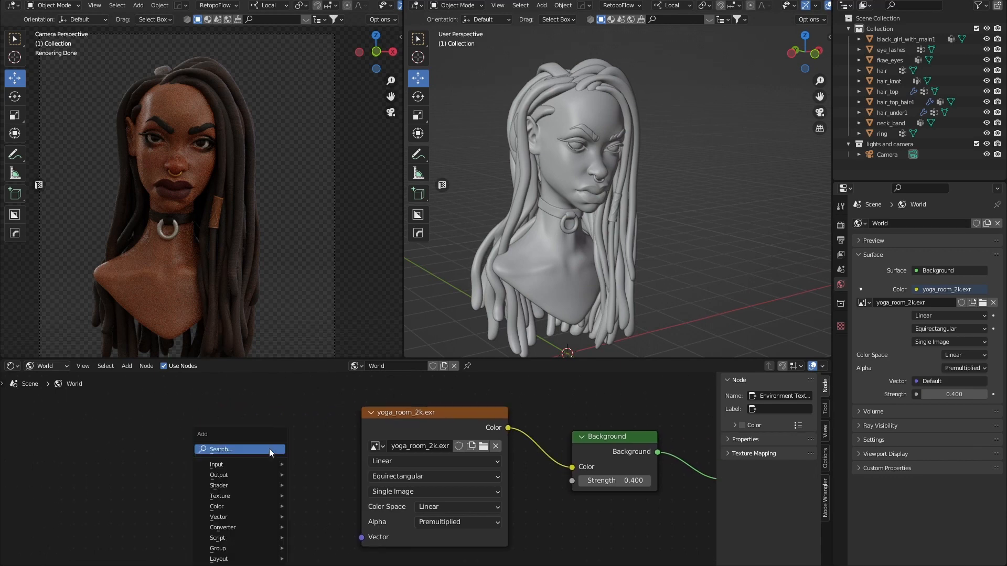
mouse_move(237, 478)
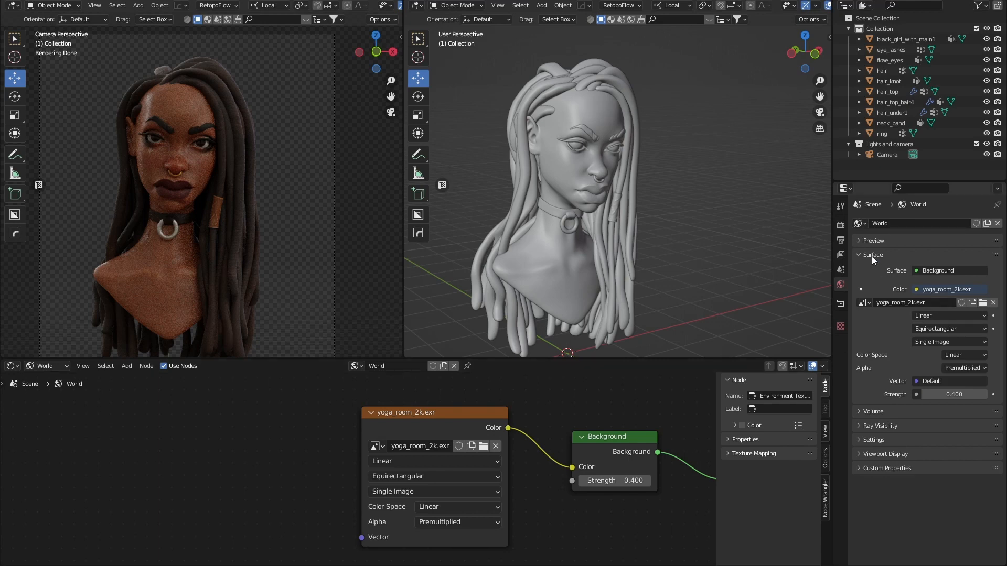
left_click(841, 225)
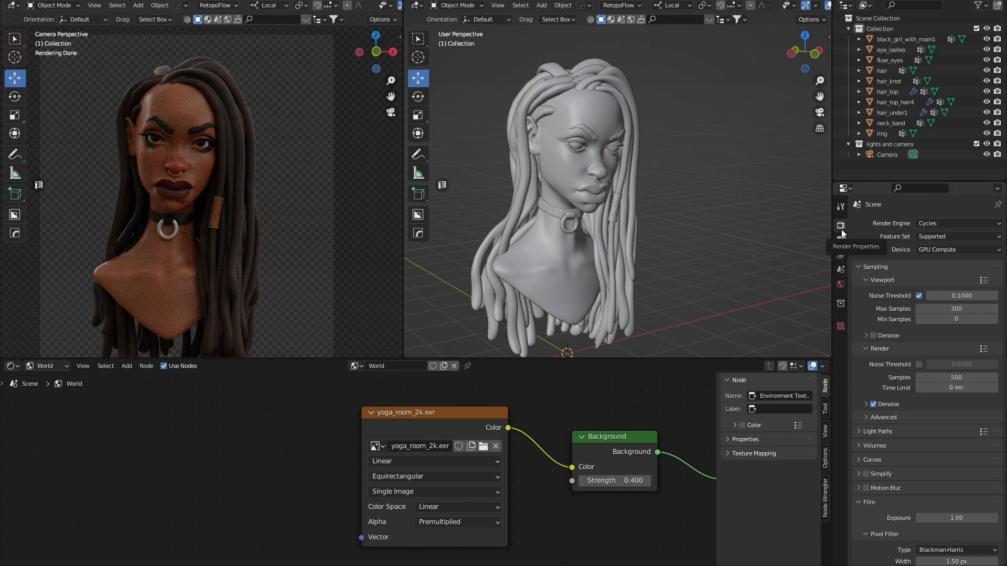
scroll(872, 509, "down", 3)
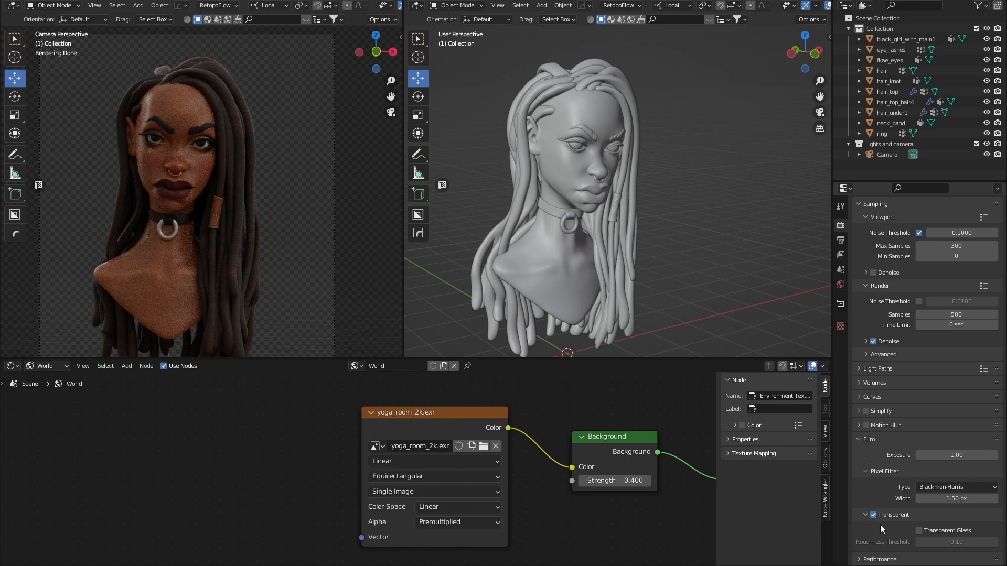
left_click(874, 515)
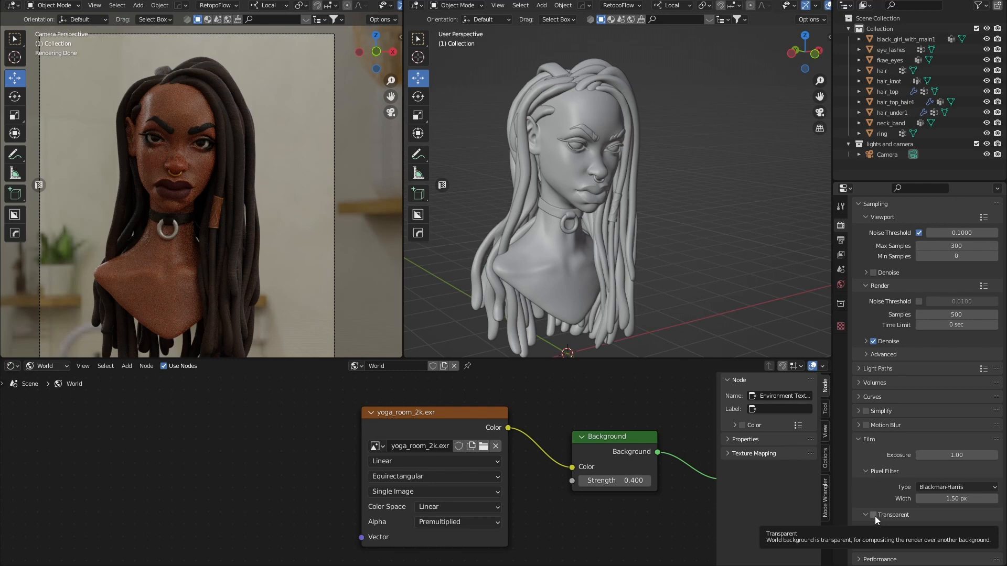
Orbit the rendered preview out of the camera to view the yoga room, then bring up World properties.
scroll(263, 182, "down", 5)
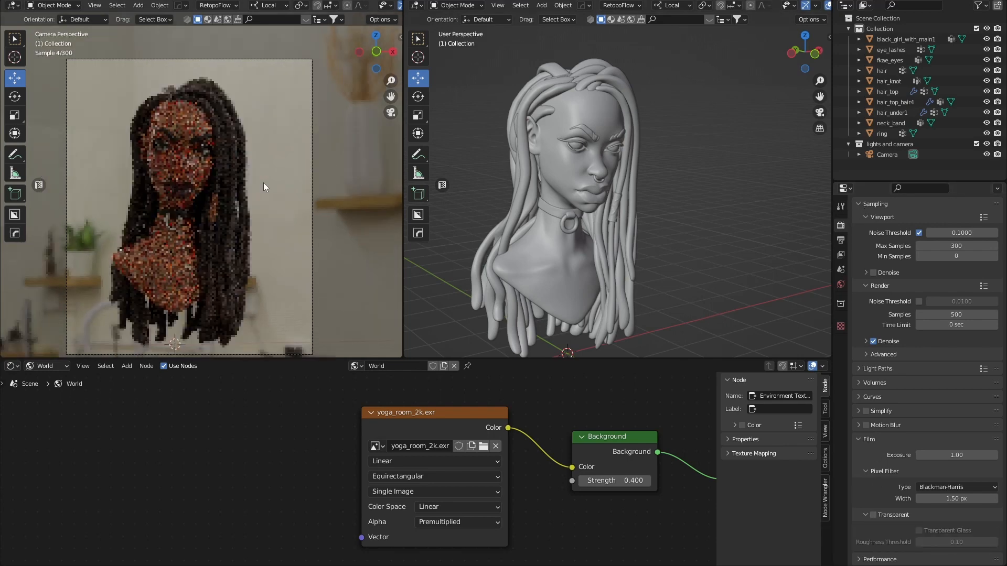
middle_click_drag(250, 185, 158, 180)
scroll(232, 196, "down", 4)
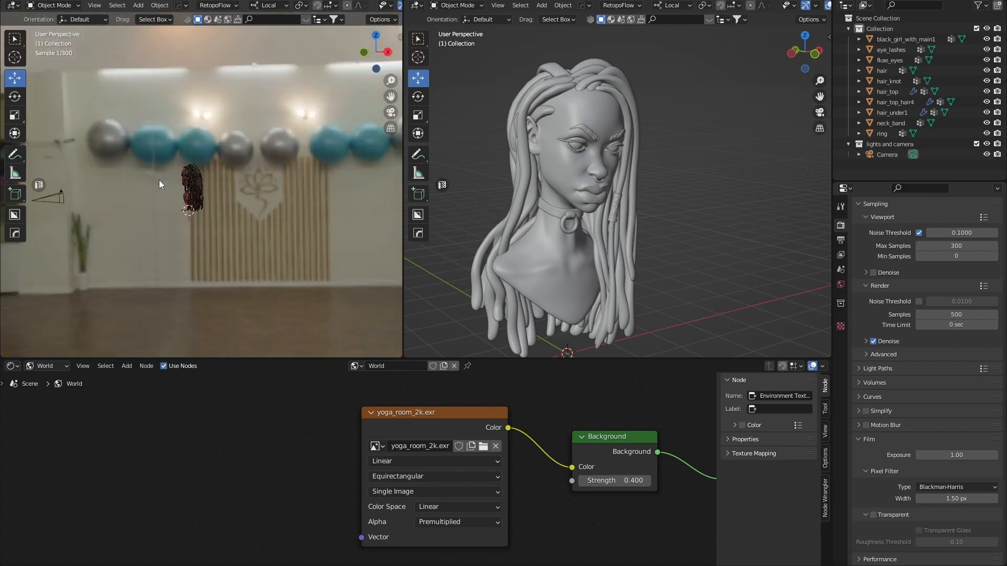
scroll(181, 181, "up", 6)
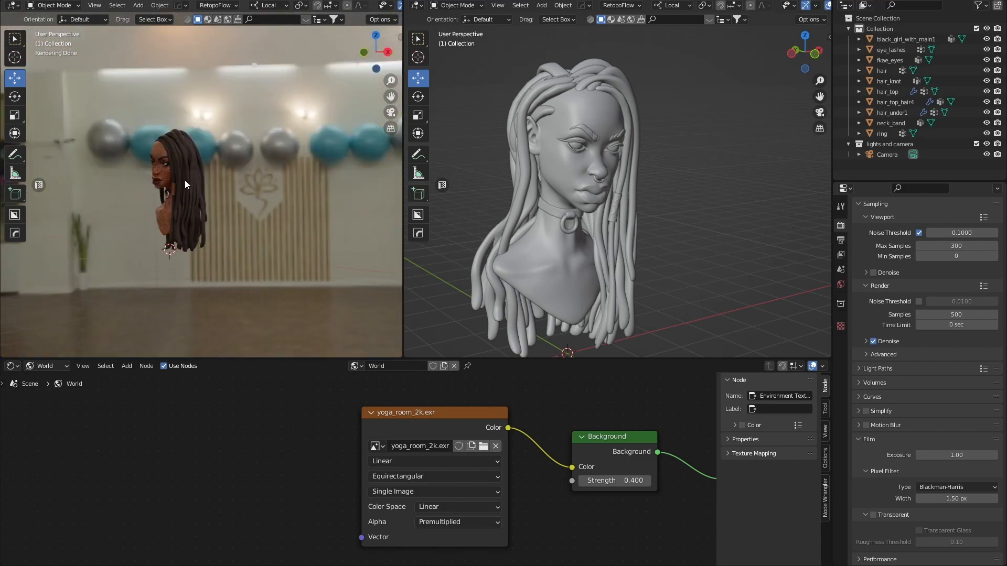
middle_click_drag(150, 215, 200, 218)
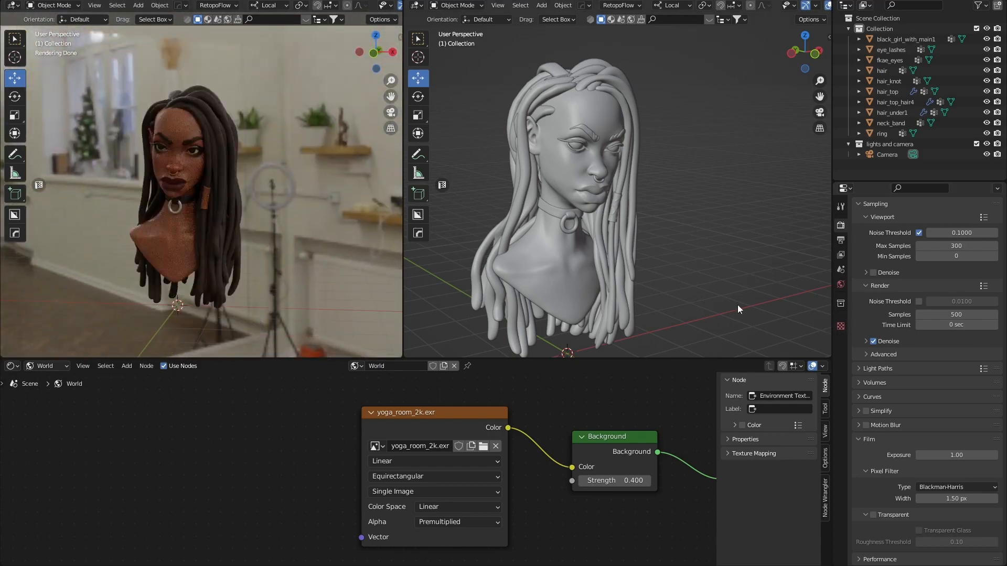
left_click(841, 285)
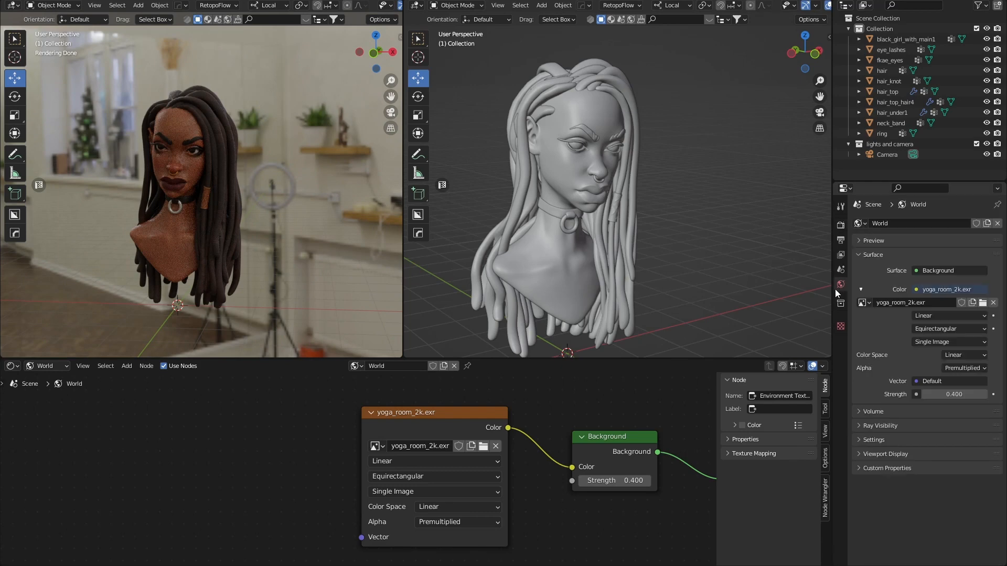
Change the world Background Strength from 0.400 to 1.
left_click(958, 395)
type("111111111111111111")
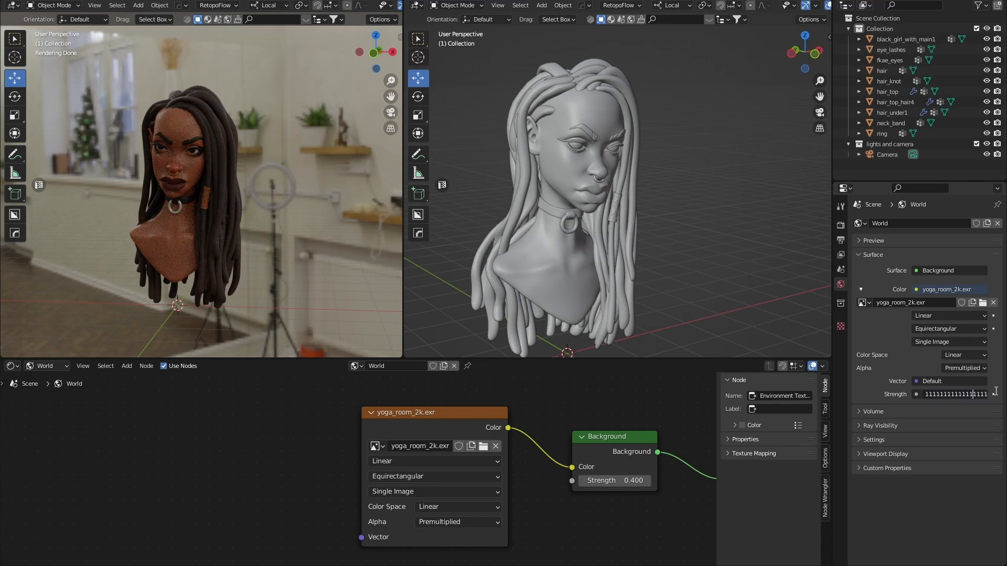
key("BackSpace")
key("BackSpace")
key("BackSpace")
key("BackSpace")
key("BackSpace")
key("BackSpace")
key("BackSpace")
key("BackSpace")
key("BackSpace")
key("BackSpace")
key("BackSpace")
key("BackSpace")
key("BackSpace")
key("BackSpace")
key("BackSpace")
key("BackSpace")
left_click_drag(980, 395, 905, 397)
key("BackSpace")
type("11111111111")
key("BackSpace")
key("BackSpace")
key("BackSpace")
key("BackSpace")
key("BackSpace")
key("BackSpace")
key("BackSpace")
key("BackSpace")
key("BackSpace")
key("BackSpace")
key("BackSpace")
key("BackSpace")
key("BackSpace")
key("BackSpace")
type("1")
key("Return")
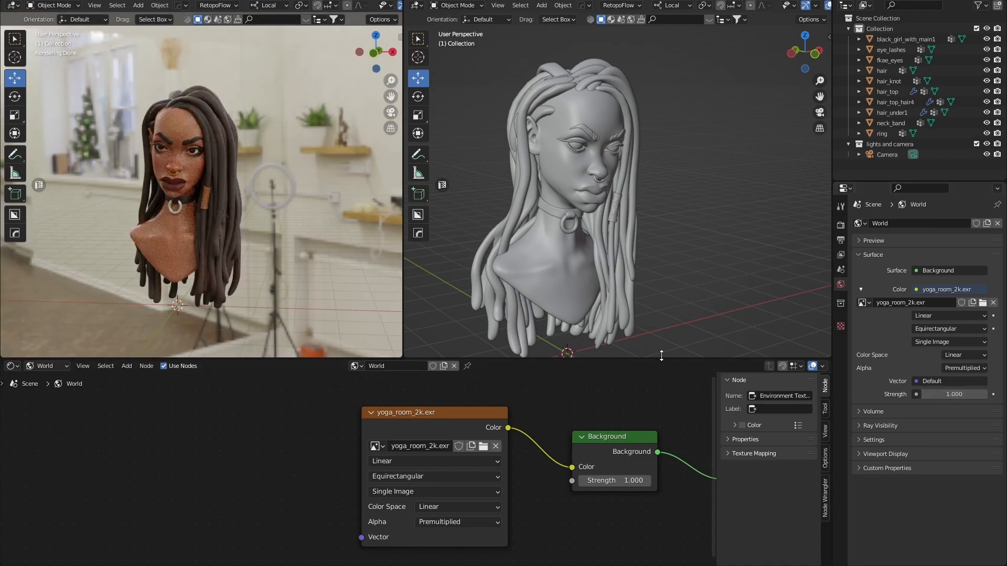
middle_click_drag(201, 190, 237, 197)
scroll(217, 185, "down", 3)
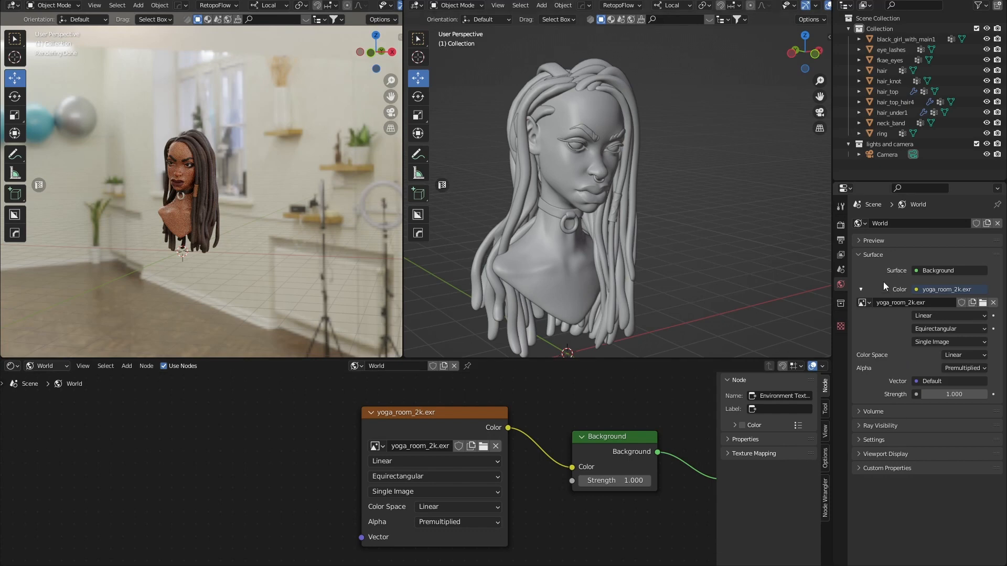
Add a Mapping node and connect its output to the environment image's Vector input.
left_click(401, 416)
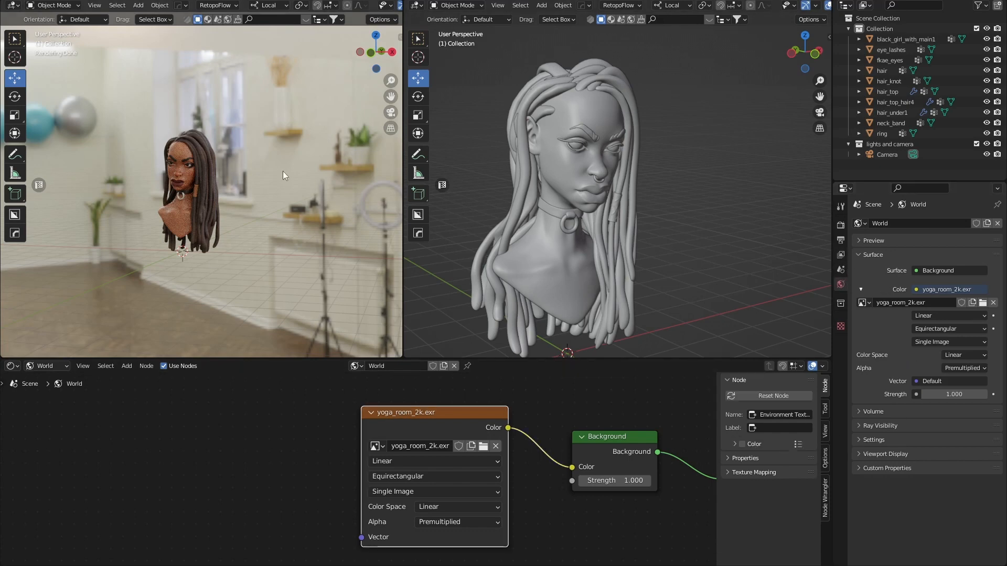
left_click(219, 434)
key("shift+a")
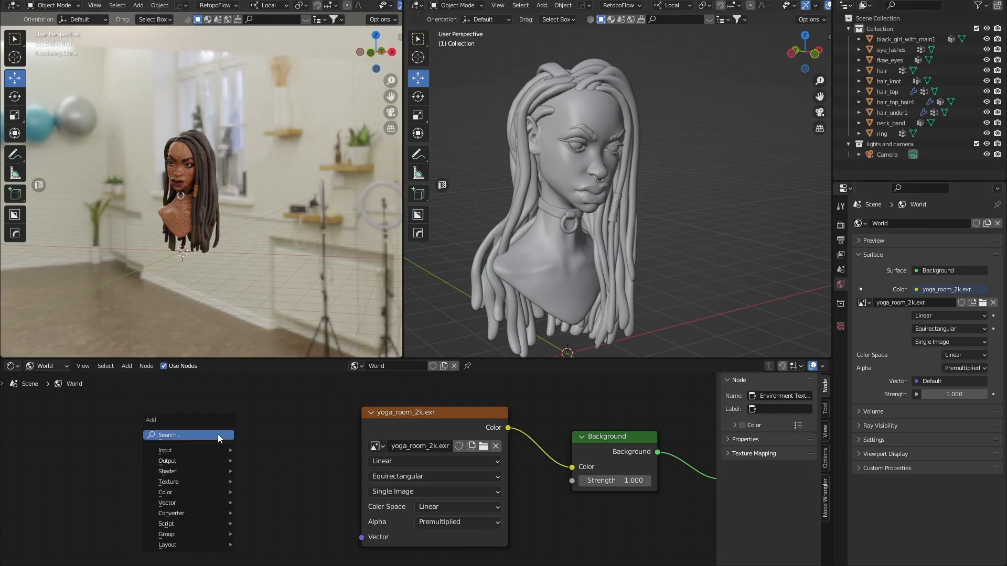
mouse_move(185, 461)
left_click(188, 435)
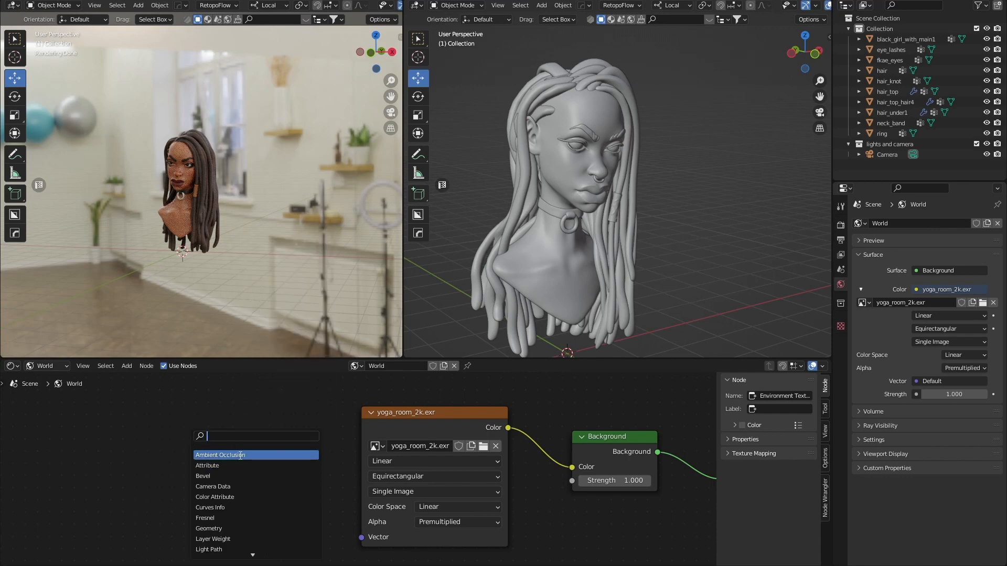
type("map")
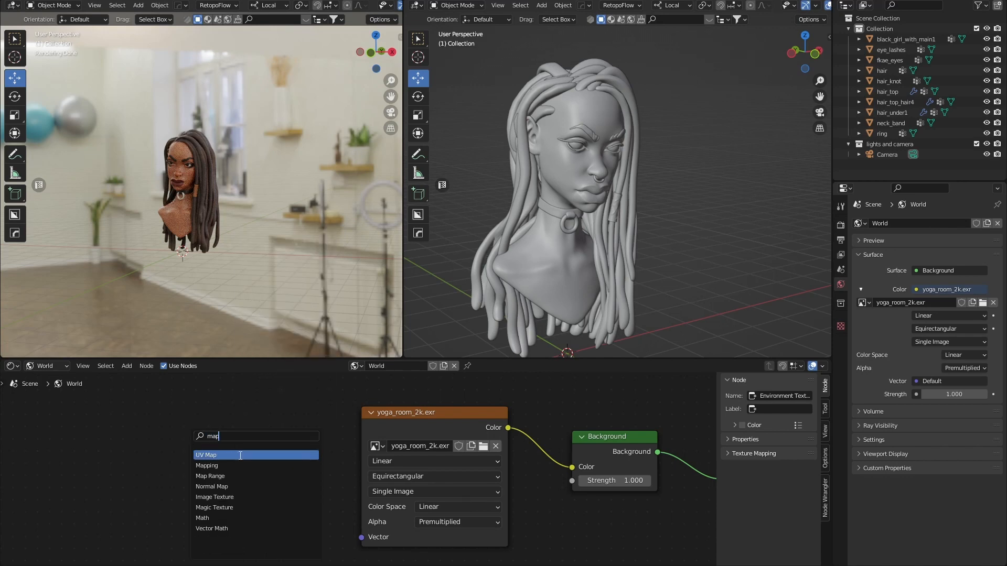
left_click(204, 466)
left_click(268, 436)
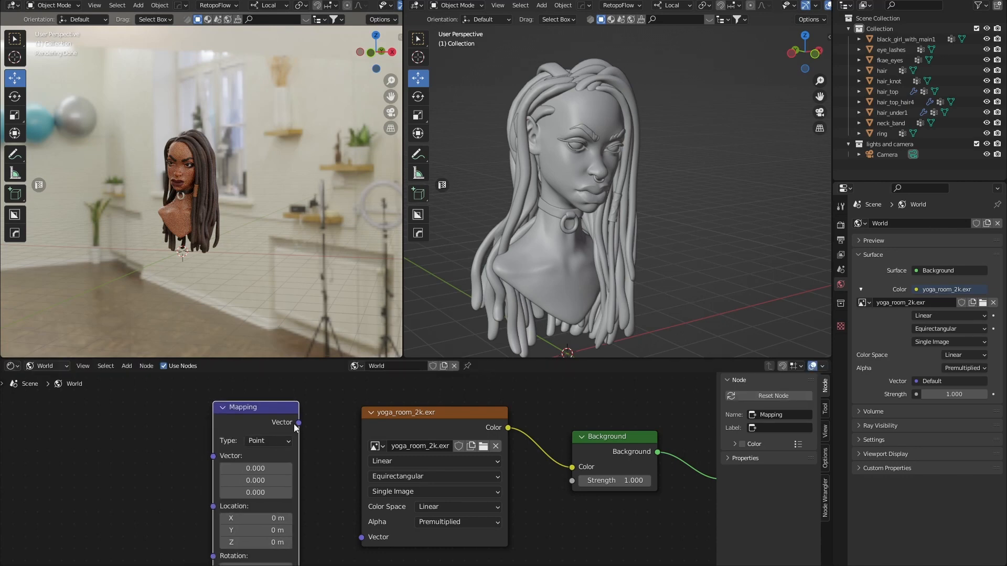
left_click_drag(299, 422, 362, 537)
scroll(306, 499, "down", 1)
scroll(301, 498, "down", 1)
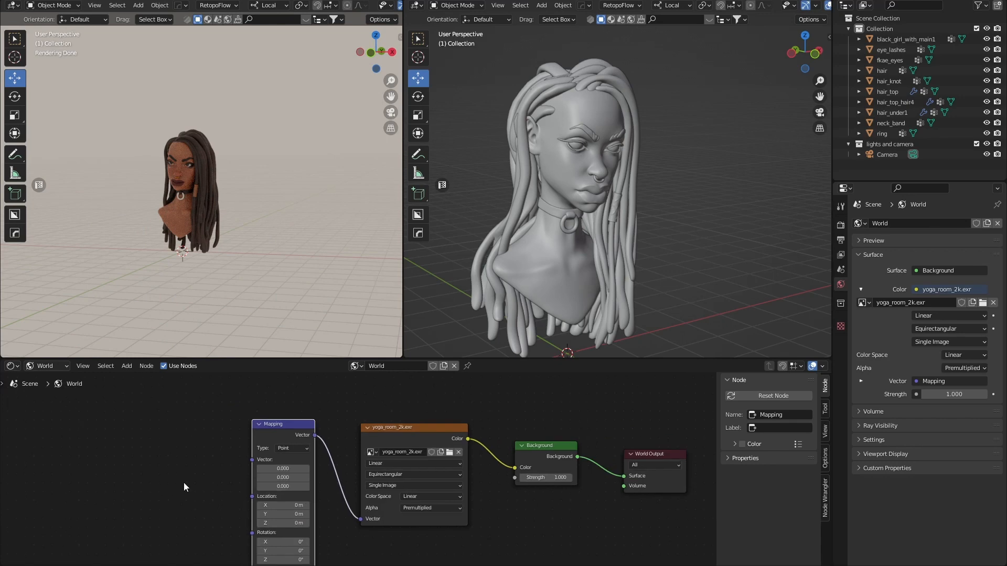
middle_click_drag(185, 483, 282, 450)
scroll(203, 479, "down", 3)
scroll(283, 451, "up", 1)
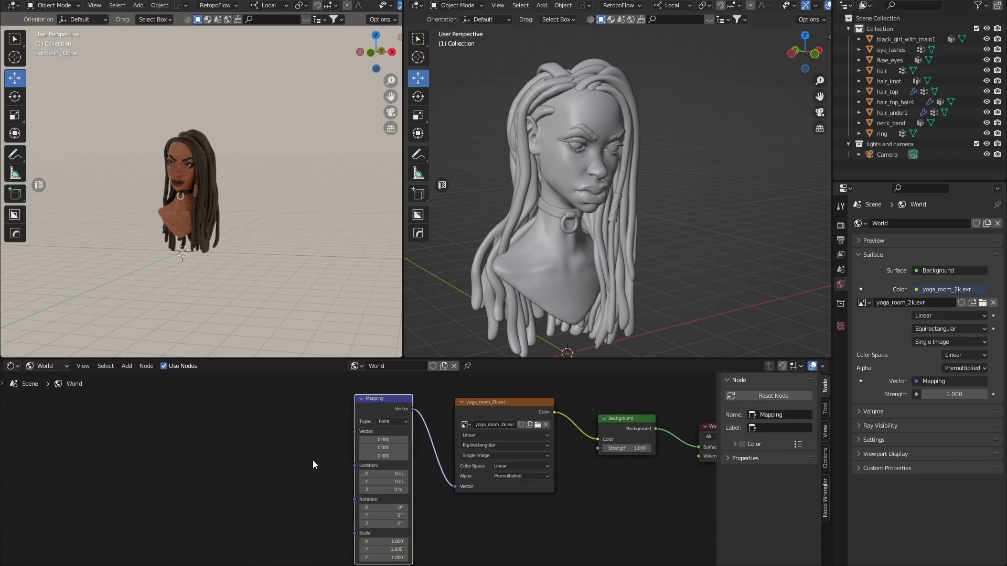
Add a Texture Coordinate node to the World node tree.
left_click(285, 459)
key("shift+a")
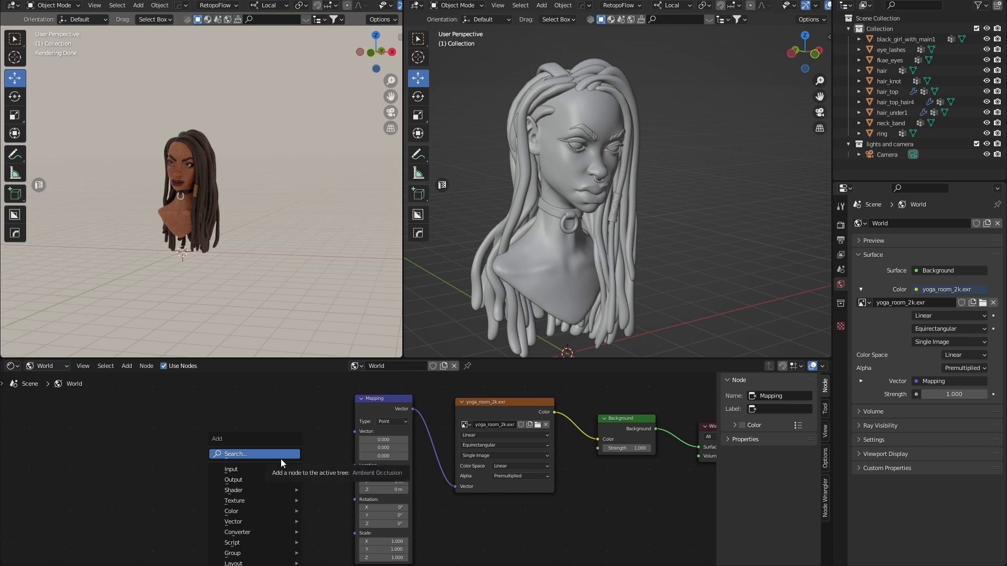
mouse_move(271, 471)
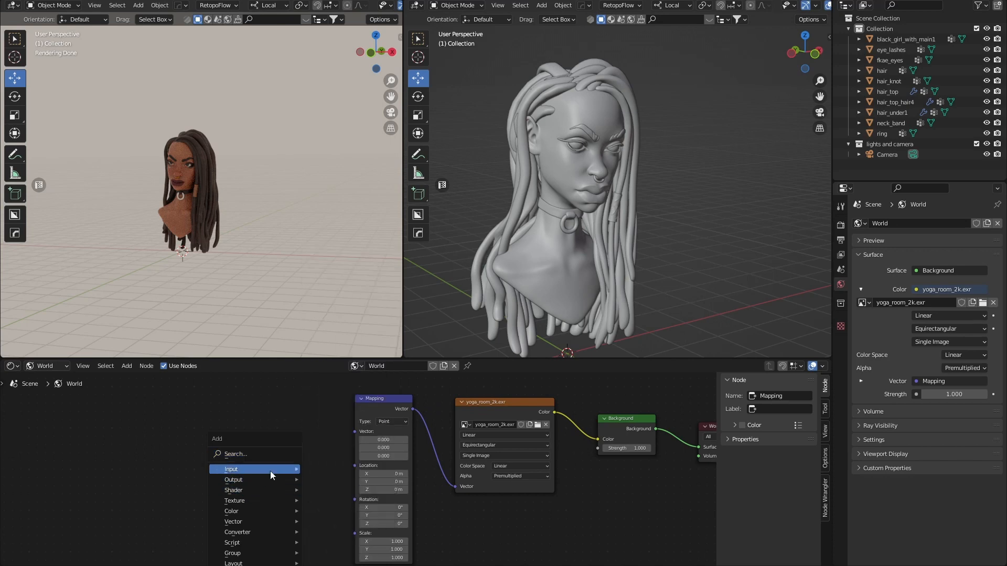
left_click(273, 454)
type("texture")
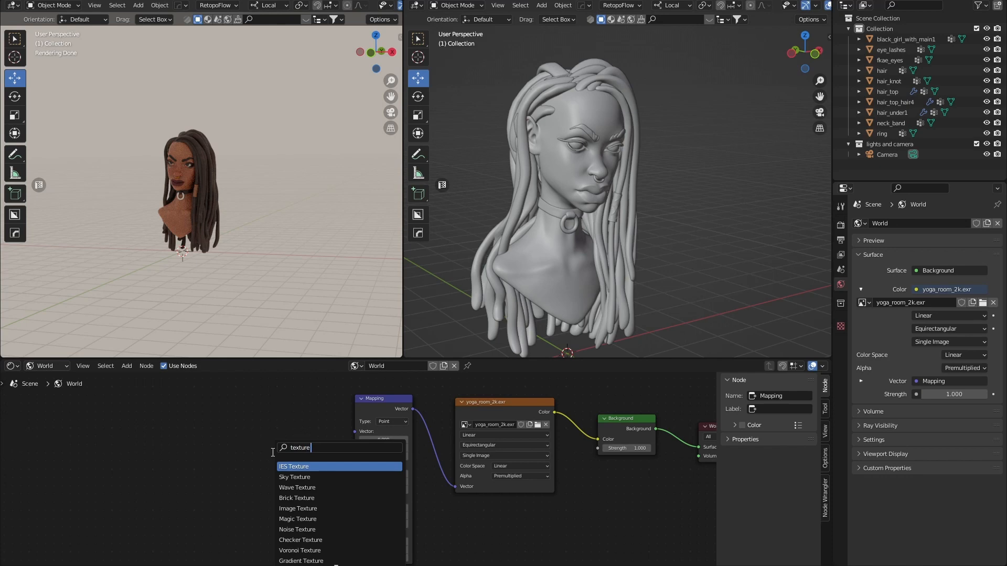
type(" c")
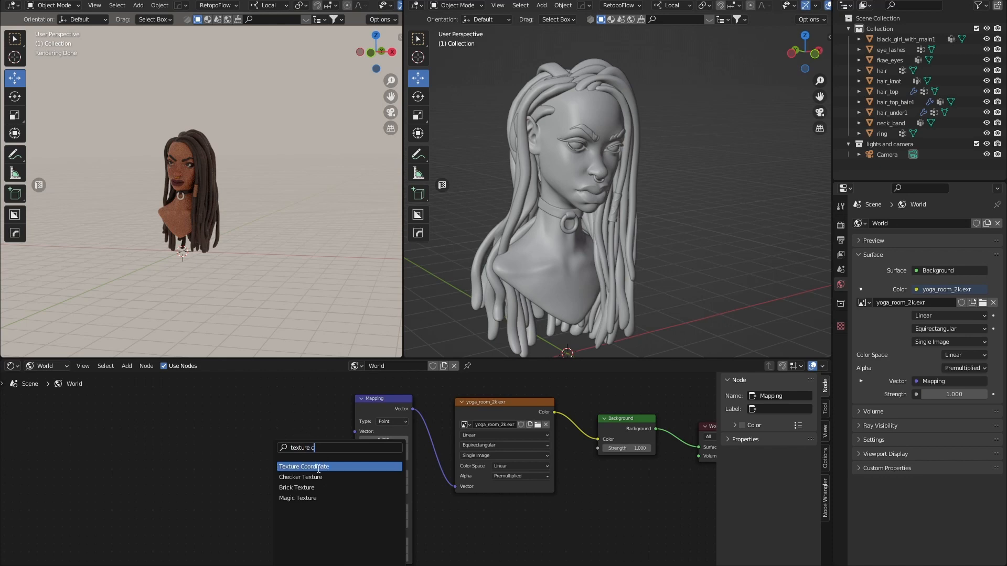
left_click(318, 469)
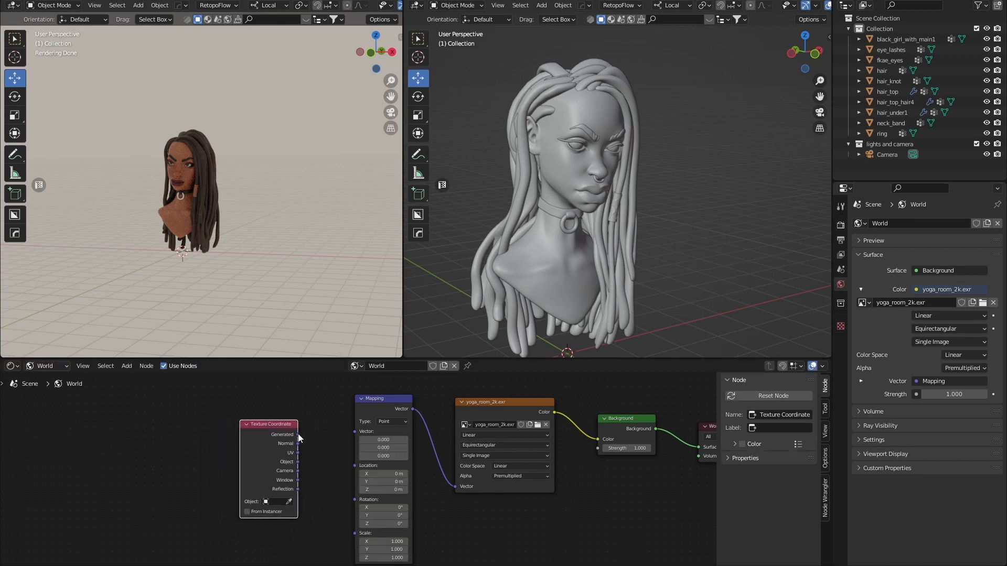
Connect Texture Coordinate Generated to the Mapping vector and enlarge the node editor.
left_click_drag(298, 434, 356, 432)
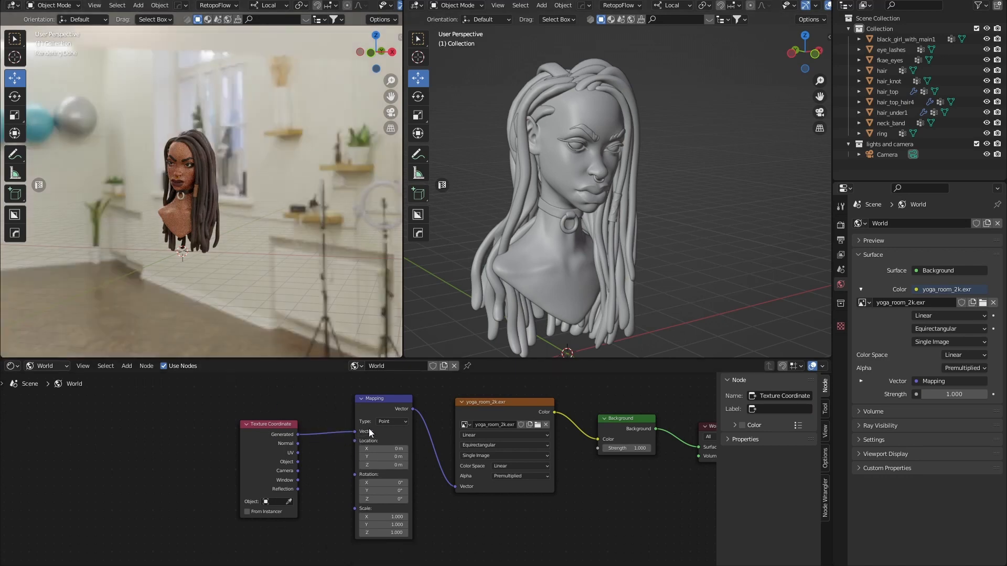
scroll(444, 480, "up", 4)
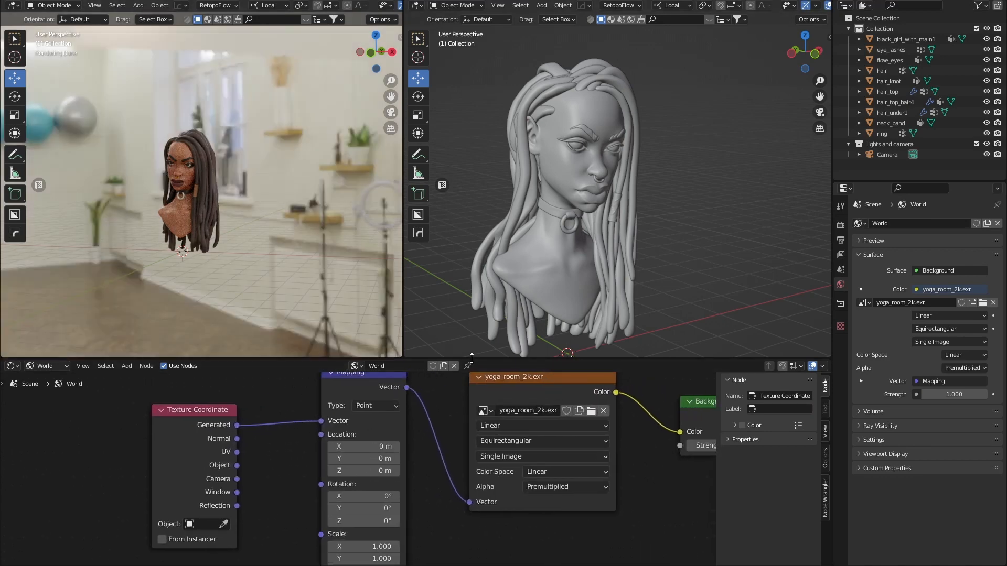
left_click_drag(471, 358, 471, 305)
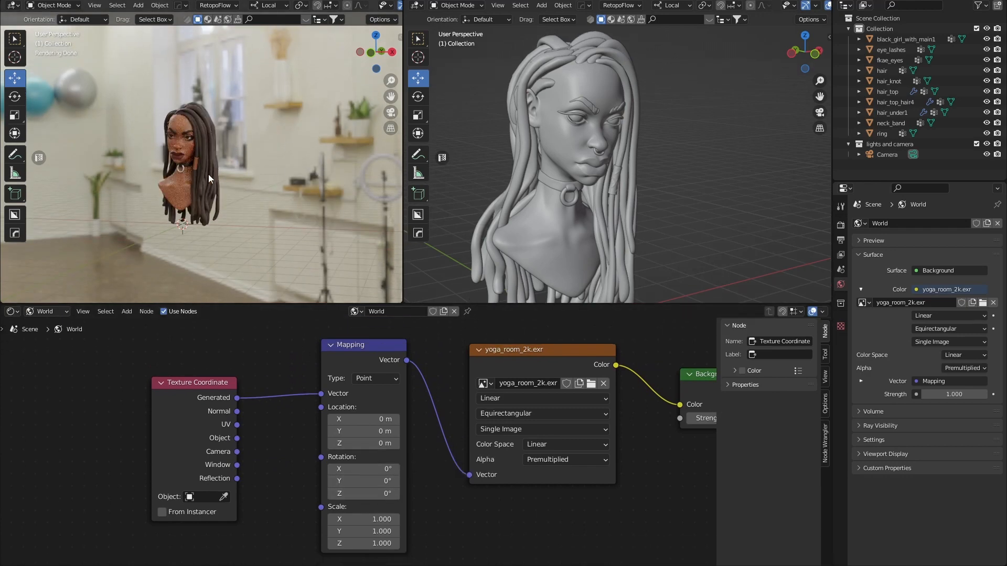
scroll(211, 183, "down", 1)
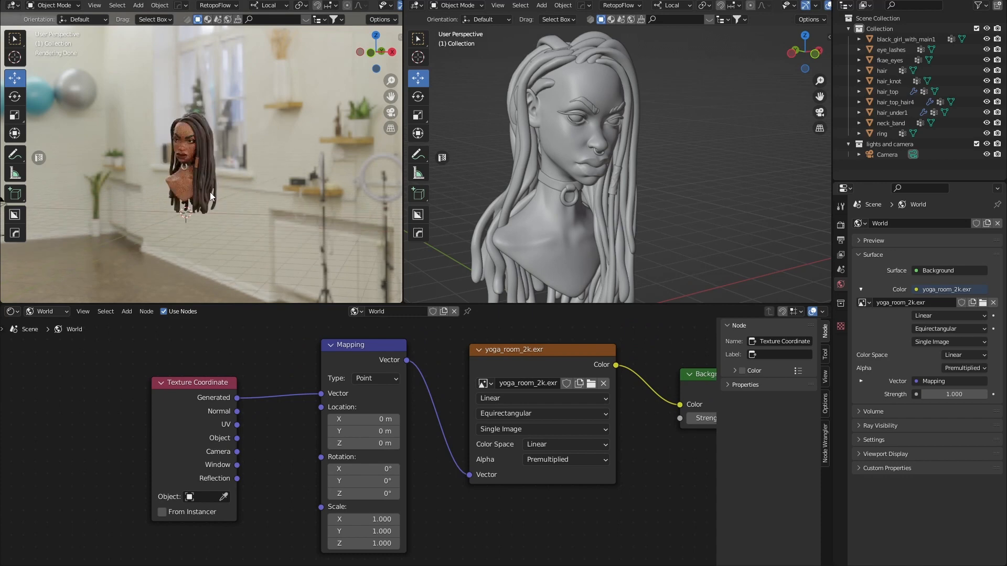
left_click_drag(326, 304, 381, 458)
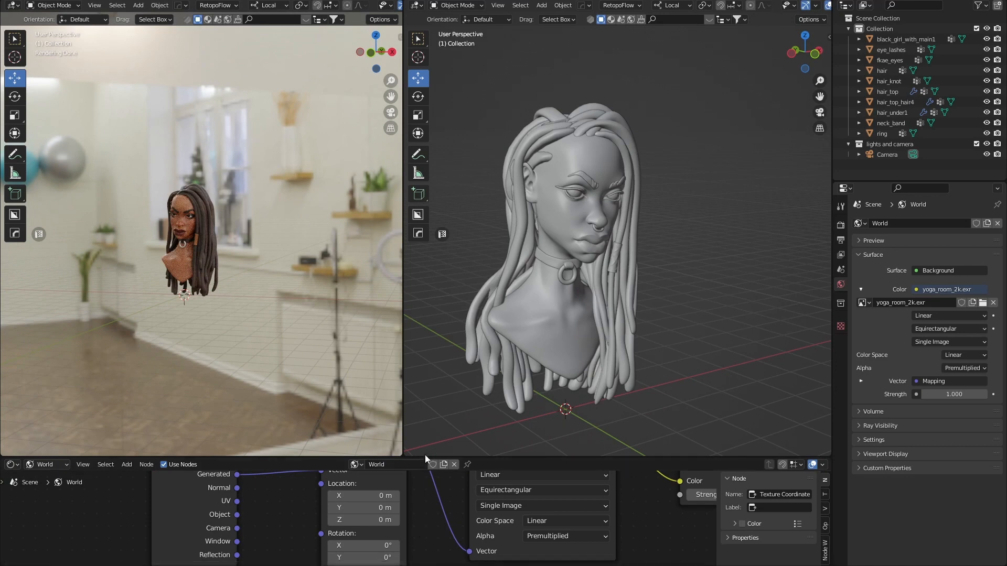
left_click_drag(424, 456, 425, 401)
middle_click_drag(418, 521, 416, 460)
Rotate the room background to 40.8° around Z in camera view and render the frame.
left_click_drag(373, 482, 433, 482)
scroll(210, 300, "up", 3)
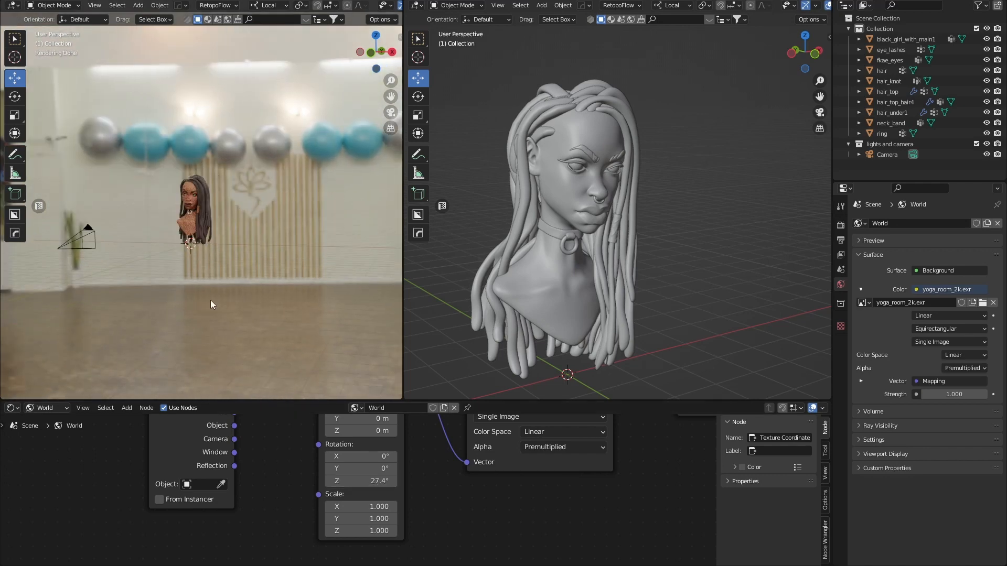
scroll(213, 298, "up", 1)
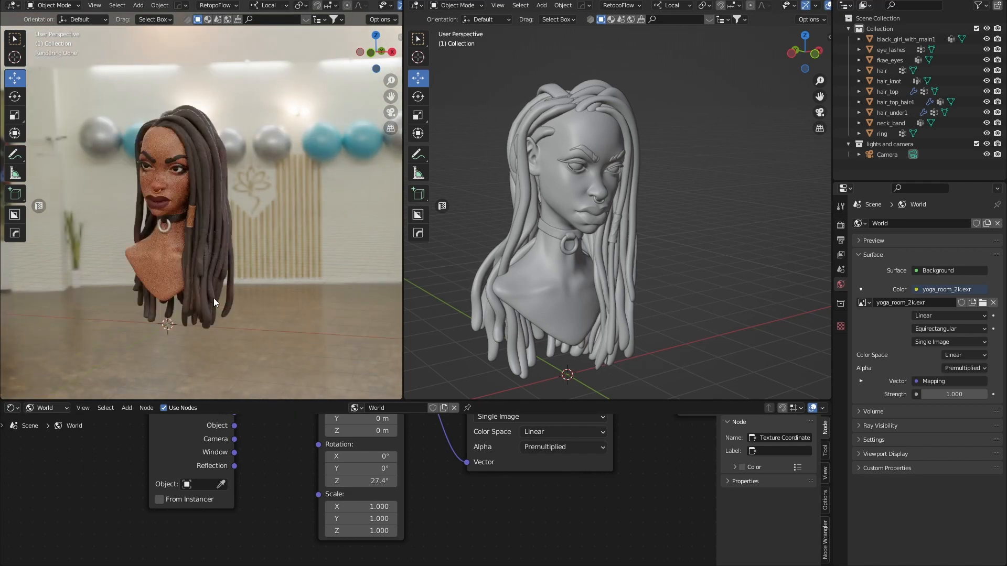
scroll(304, 238, "down", 2)
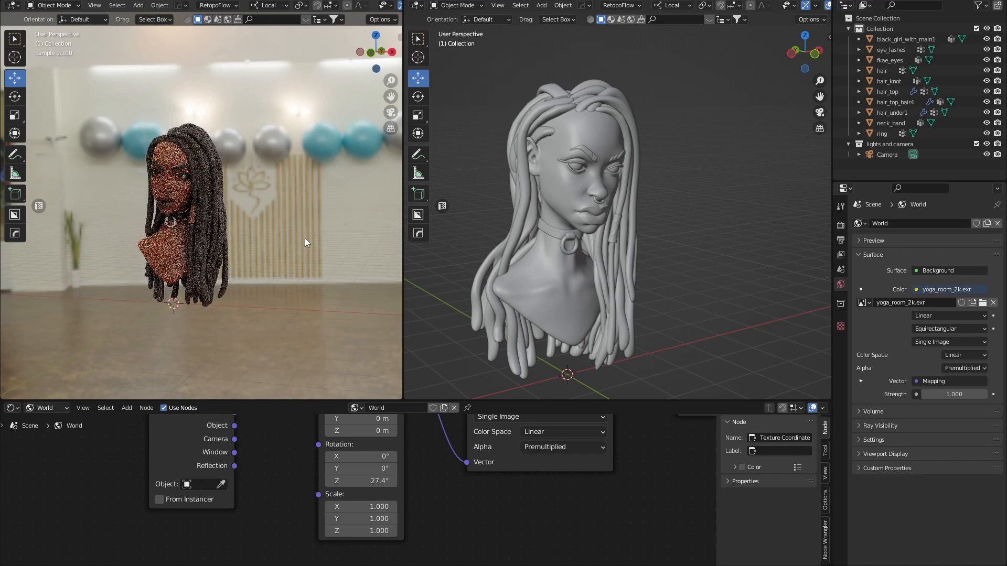
scroll(258, 113, "down", 3)
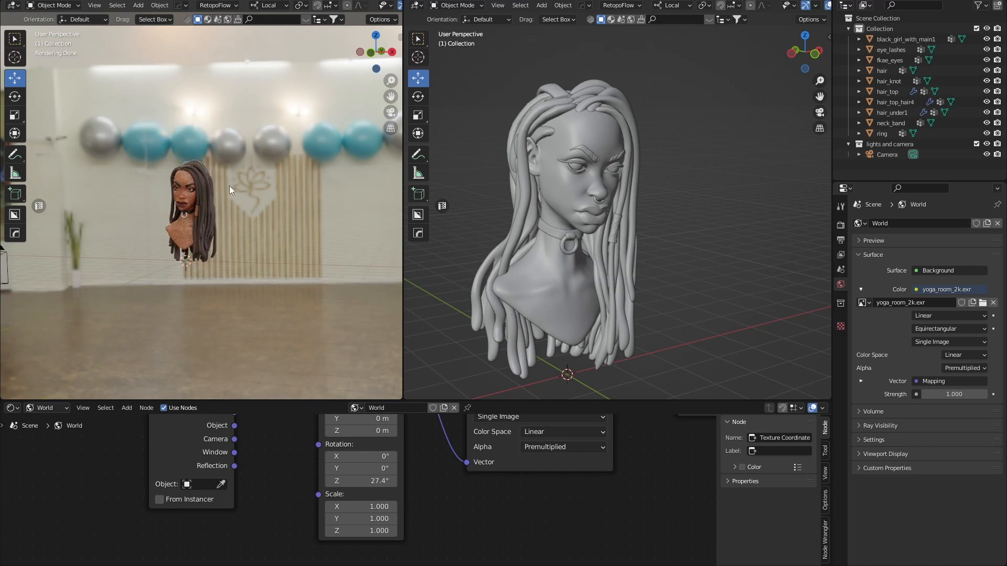
mouse_move(372, 482)
left_mouse_down()
mouse_move(407, 482)
mouse_move(360, 482)
left_mouse_up()
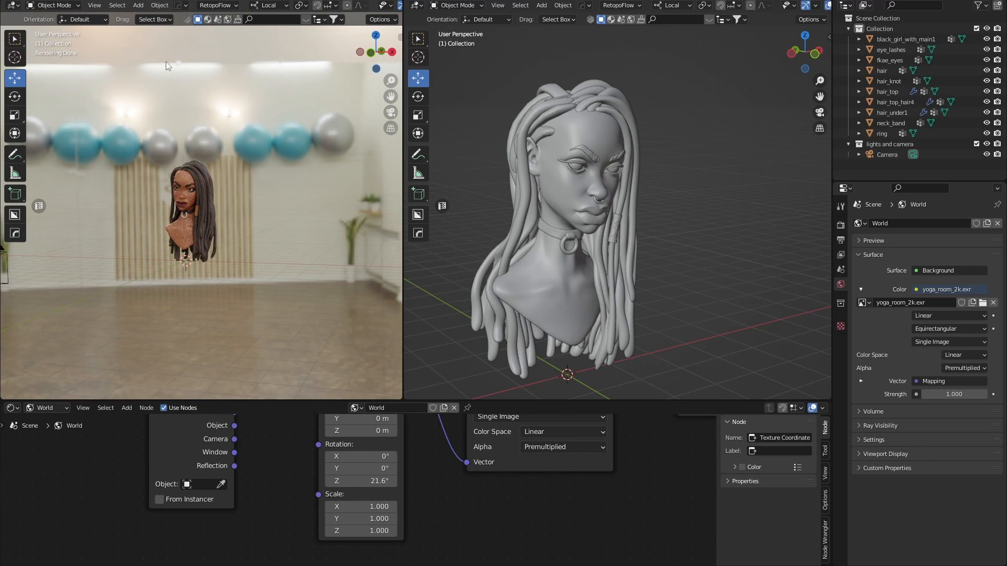
scroll(213, 203, "up", 3)
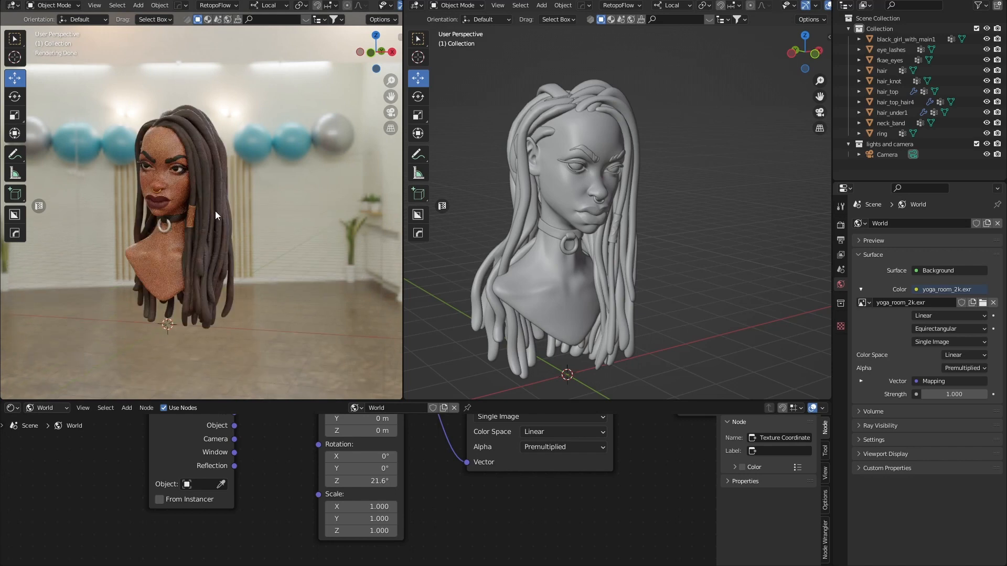
key("KP_0")
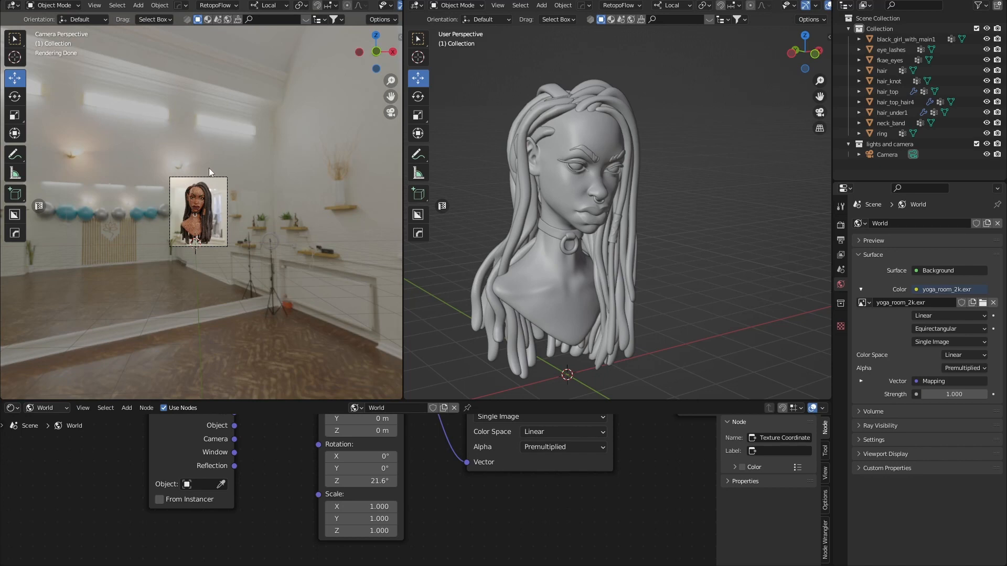
left_click_drag(362, 481, 418, 481)
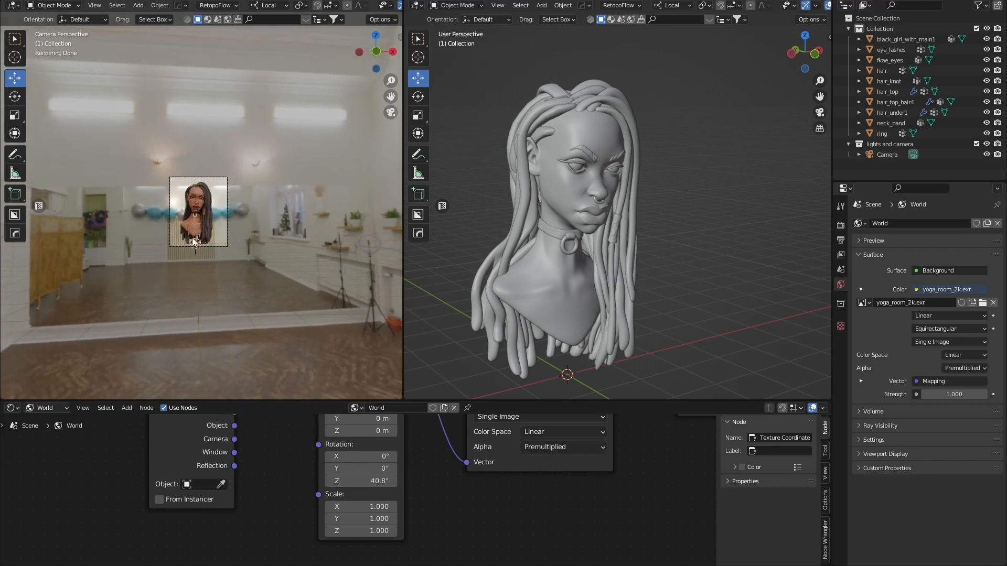
scroll(193, 242, "up", 1)
scroll(193, 241, "up", 6)
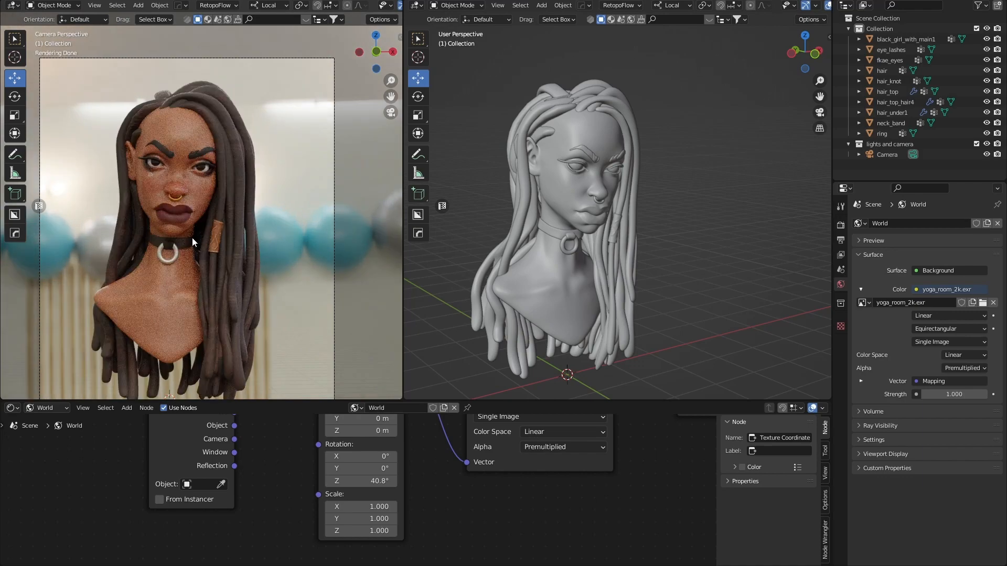
key("F12")
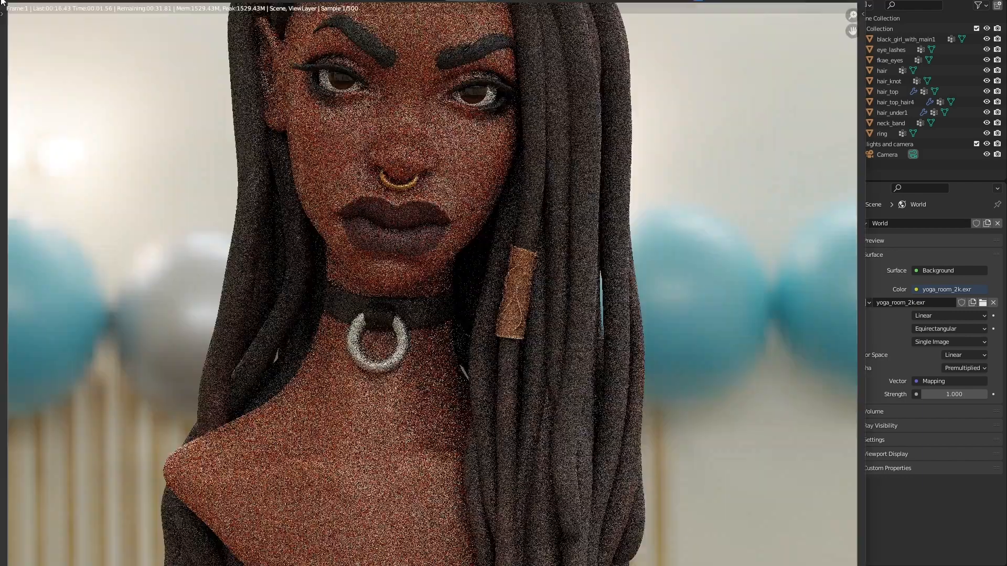
left_click_drag(2, 2, 183, 42)
key("Home")
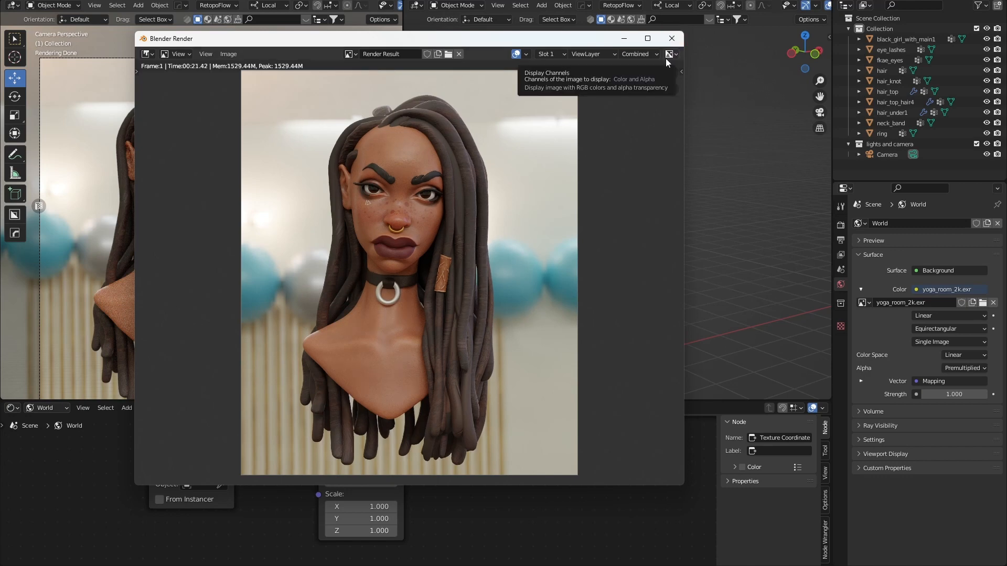
left_click(671, 39)
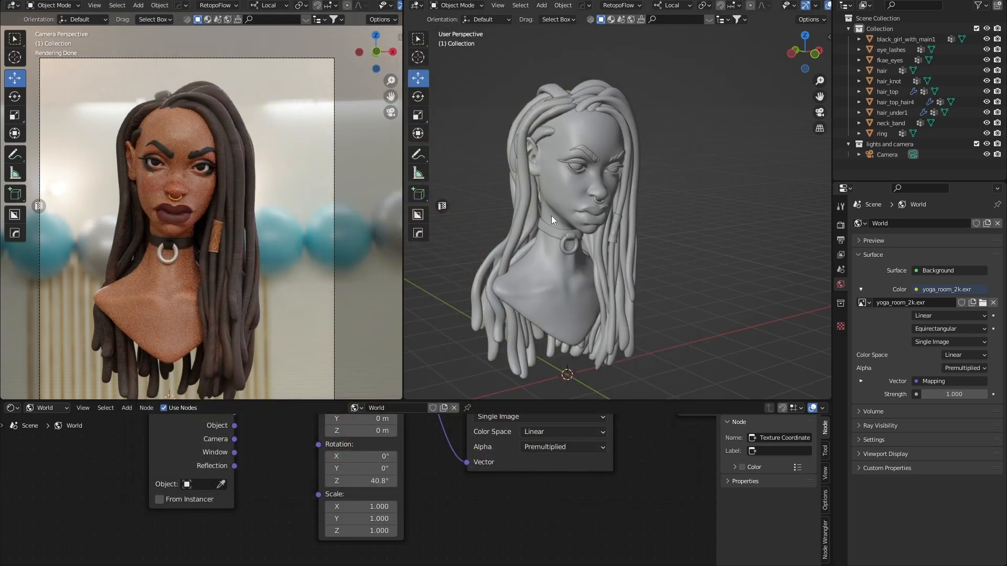
left_click(961, 398)
key("BackSpace")
type(".4")
key("Return")
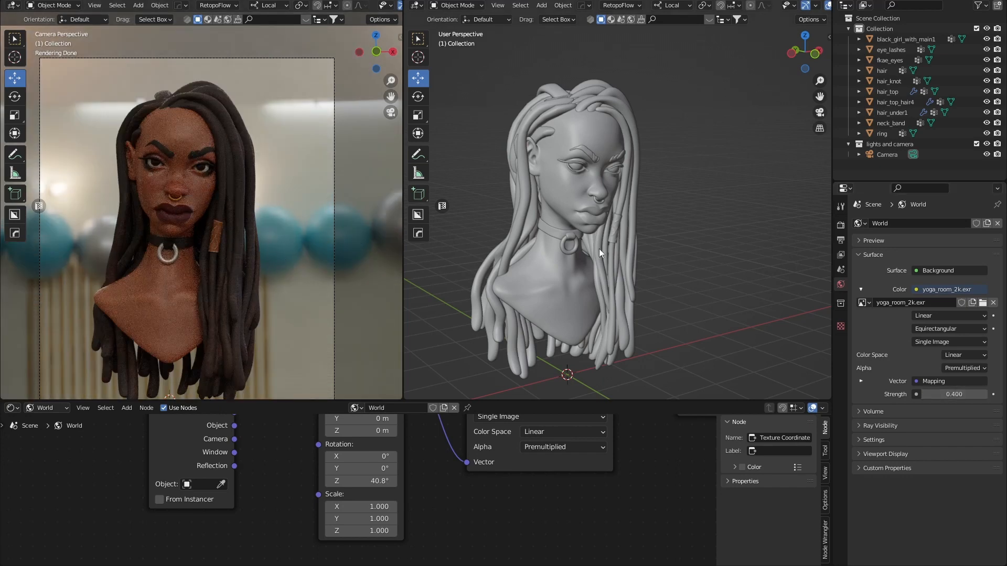
scroll(580, 347, "down", 3)
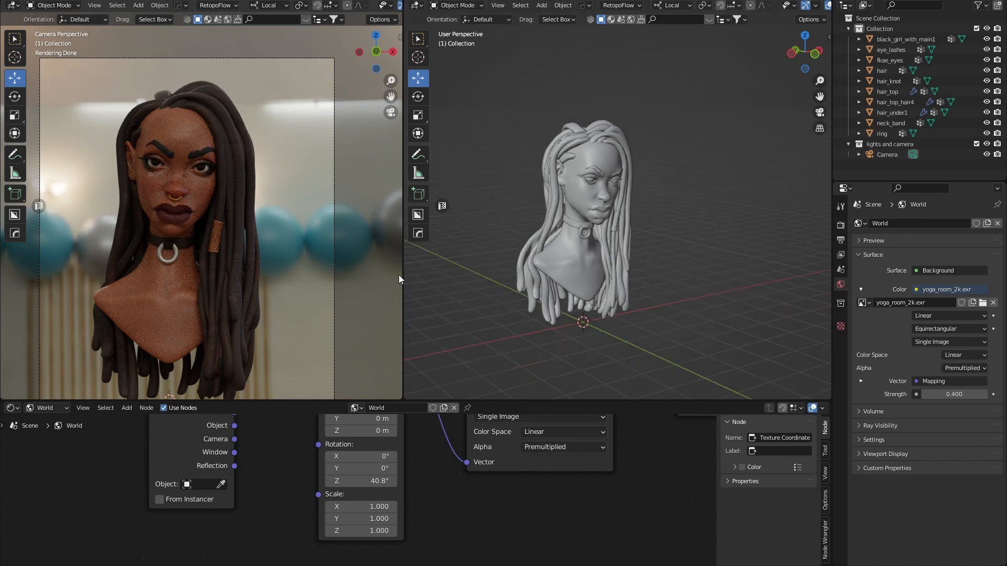
left_click_drag(402, 275, 366, 278)
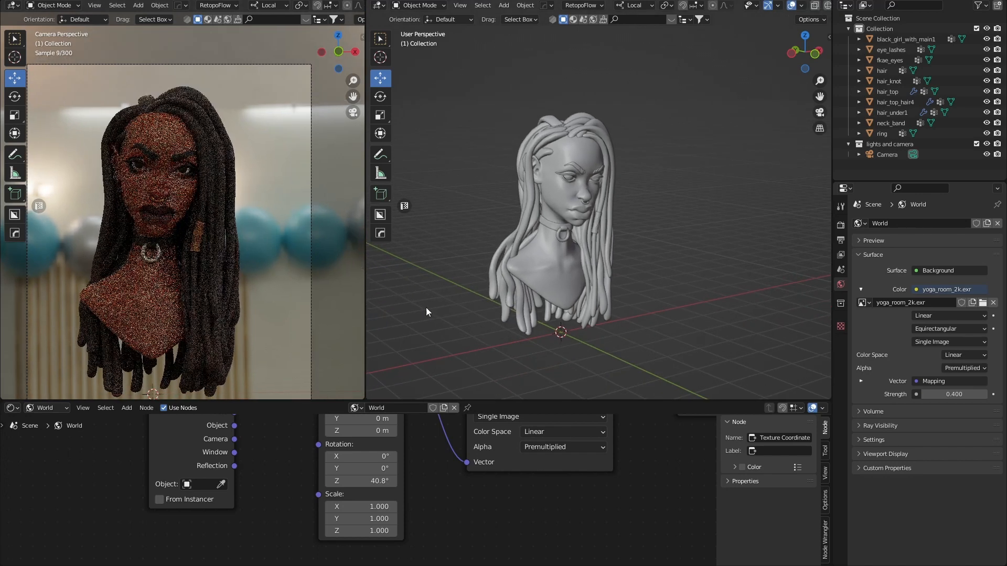
left_click_drag(468, 402, 472, 467)
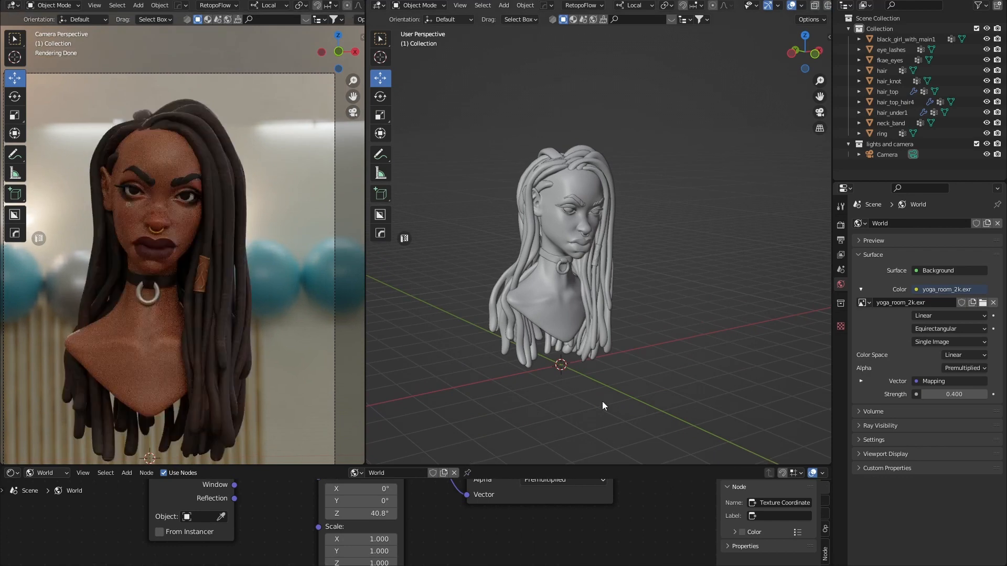
middle_click_drag(578, 372, 603, 347)
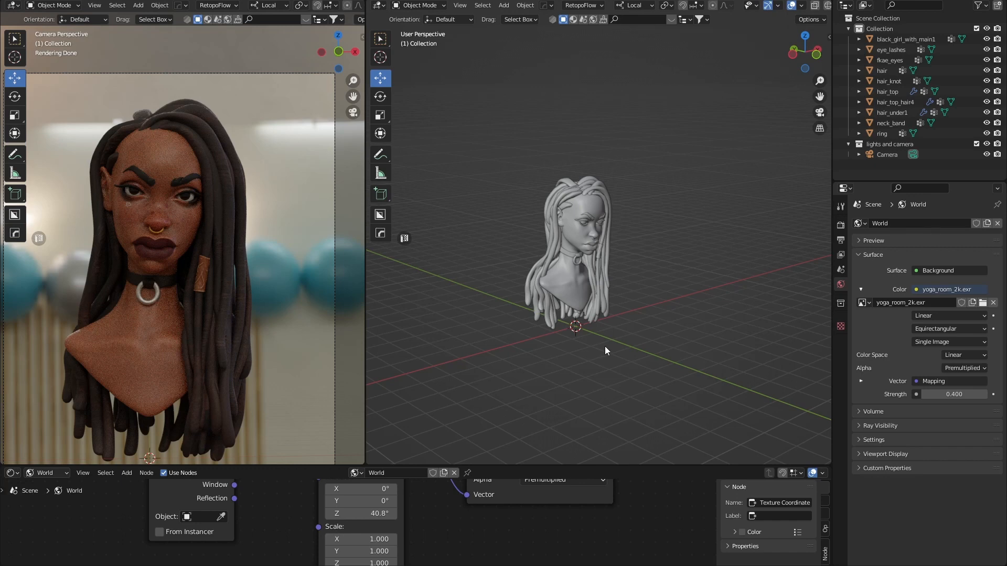
middle_click_drag(623, 365, 614, 362)
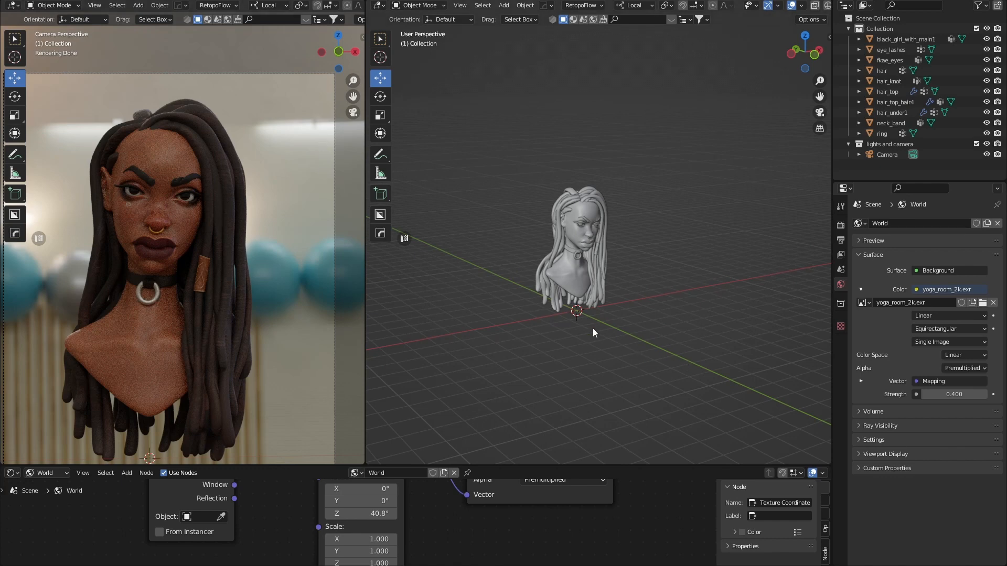
middle_click_drag(618, 341, 628, 348)
Add an area light and raise it above the bust.
key("shift+a")
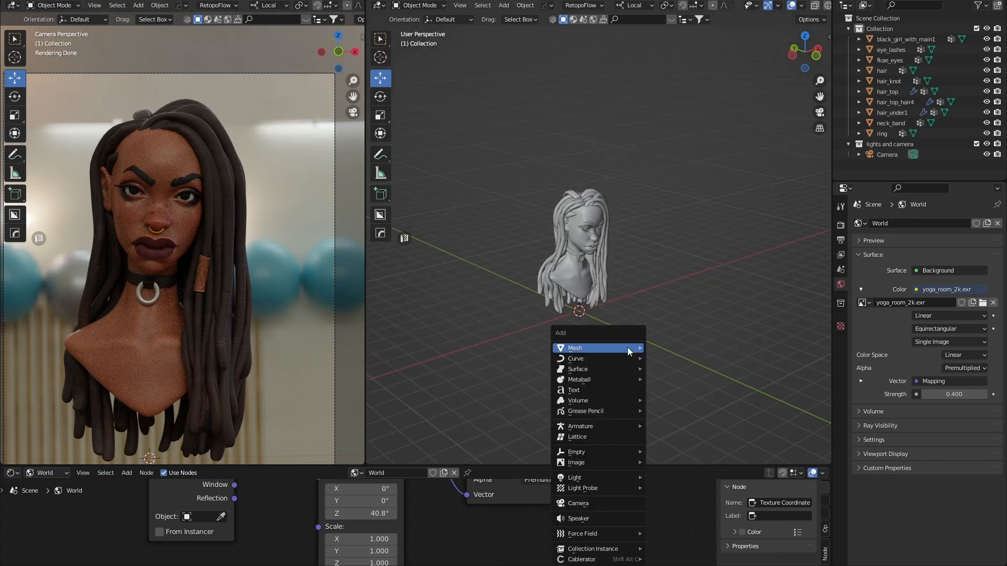
mouse_move(589, 479)
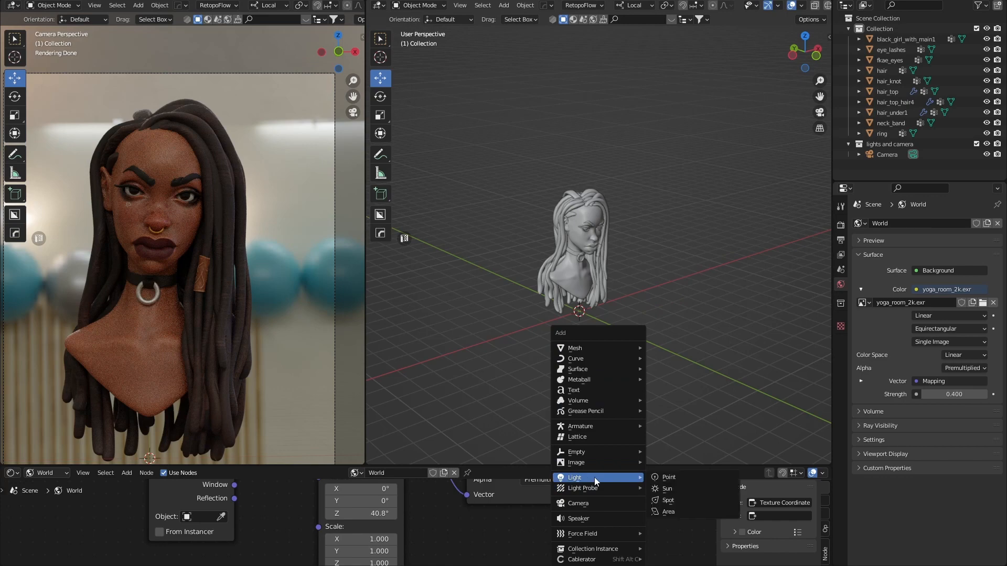
left_click(684, 512)
middle_click_drag(630, 353, 662, 359)
left_click_drag(554, 304, 653, 177)
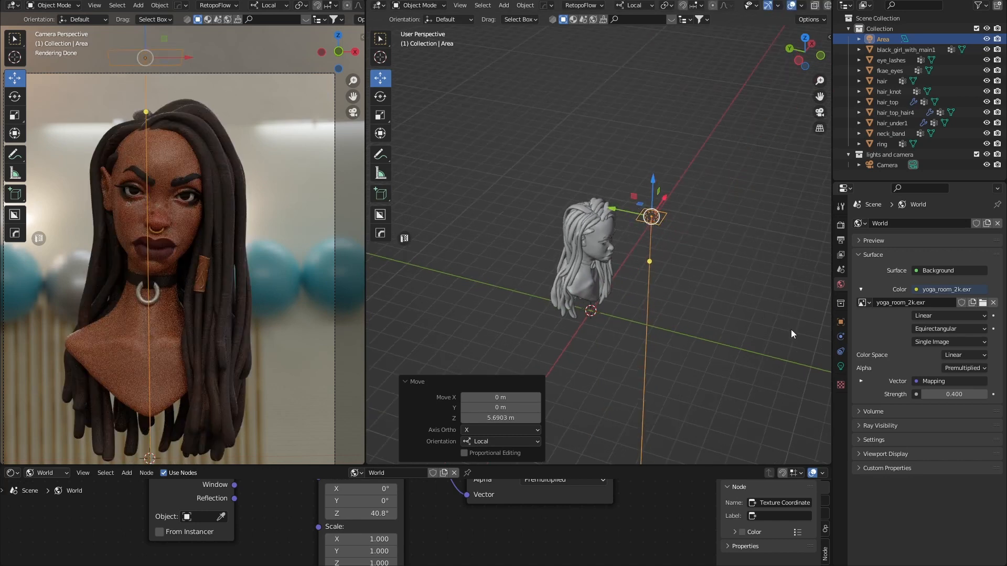
Make the area light rectangular and enlarge it to about 2.51 × 3.43 m.
left_click(841, 367)
left_click(948, 310)
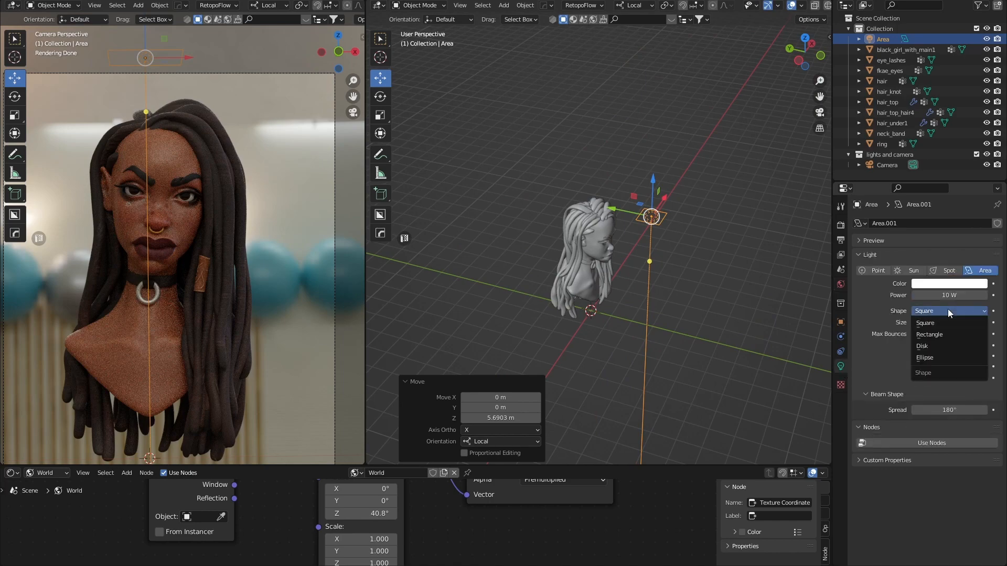
left_click(931, 336)
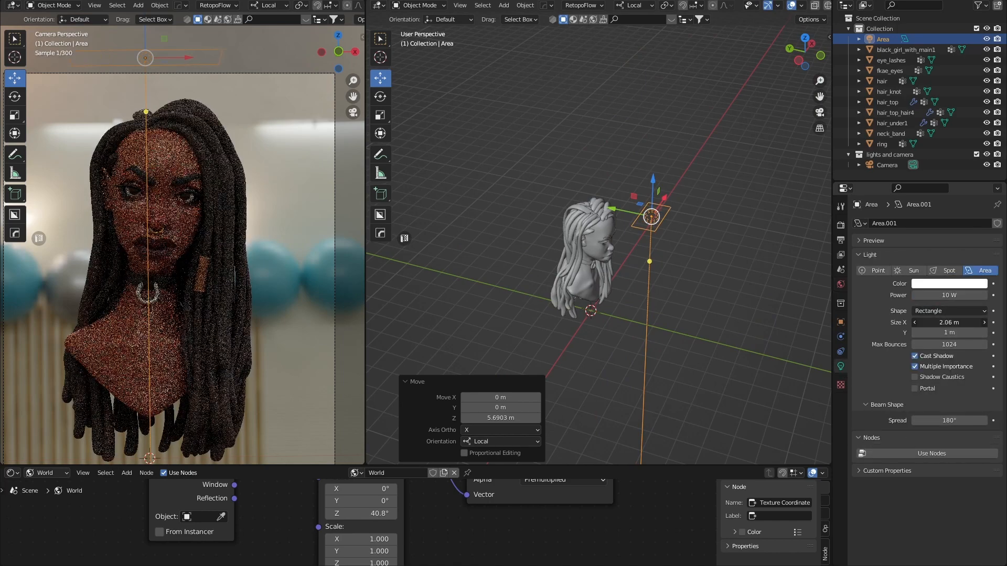
left_click_drag(949, 322, 997, 333)
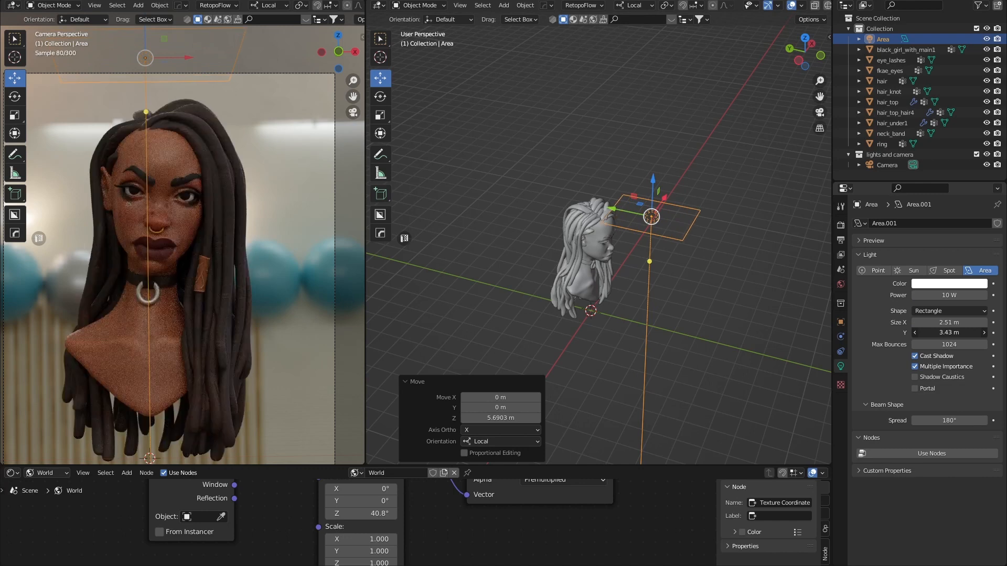
Tilt and slide the light toward her face, enlarging it to 2.7 × 4.04 m.
key("r")
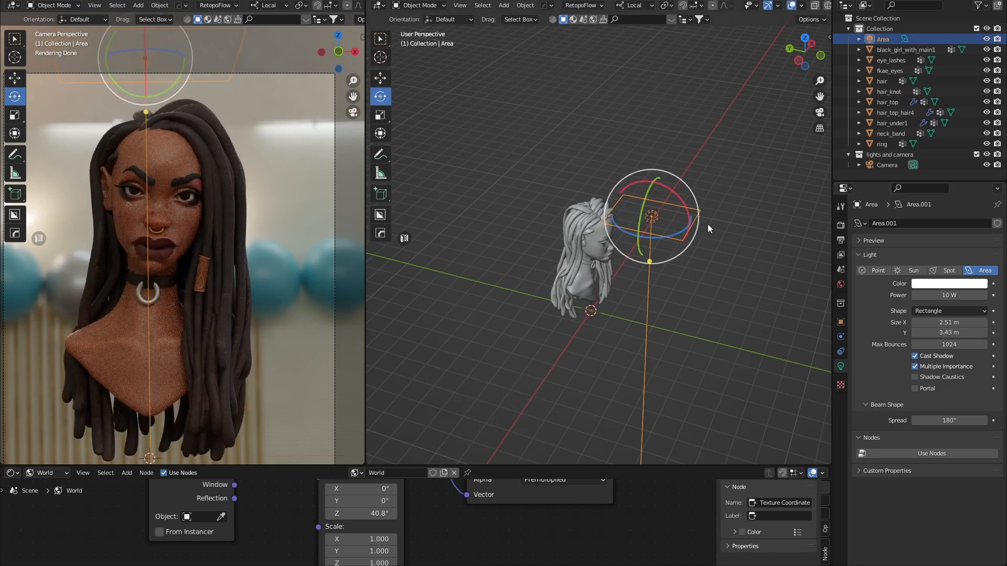
left_click_drag(678, 197, 704, 253)
middle_click_drag(703, 253, 722, 210)
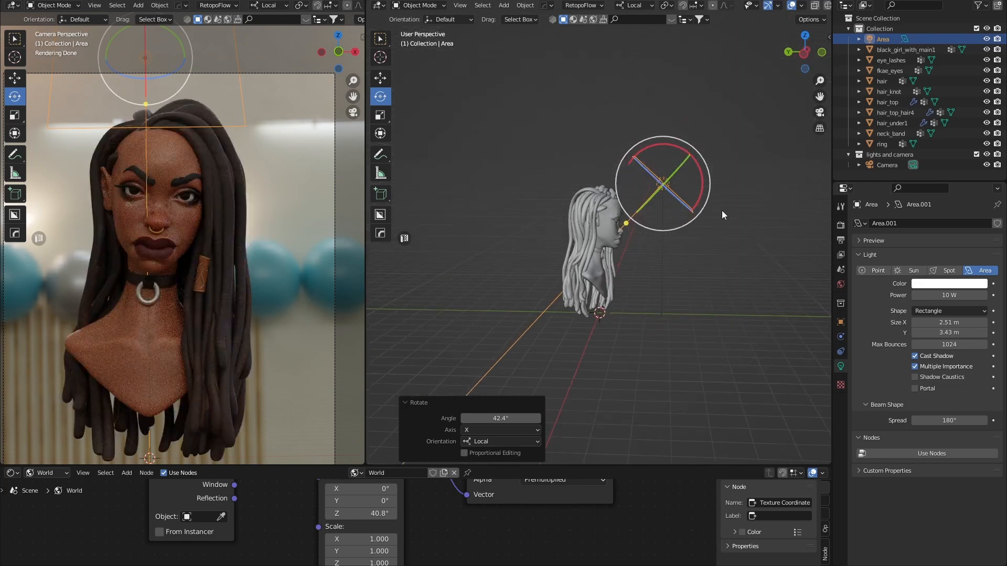
key("g")
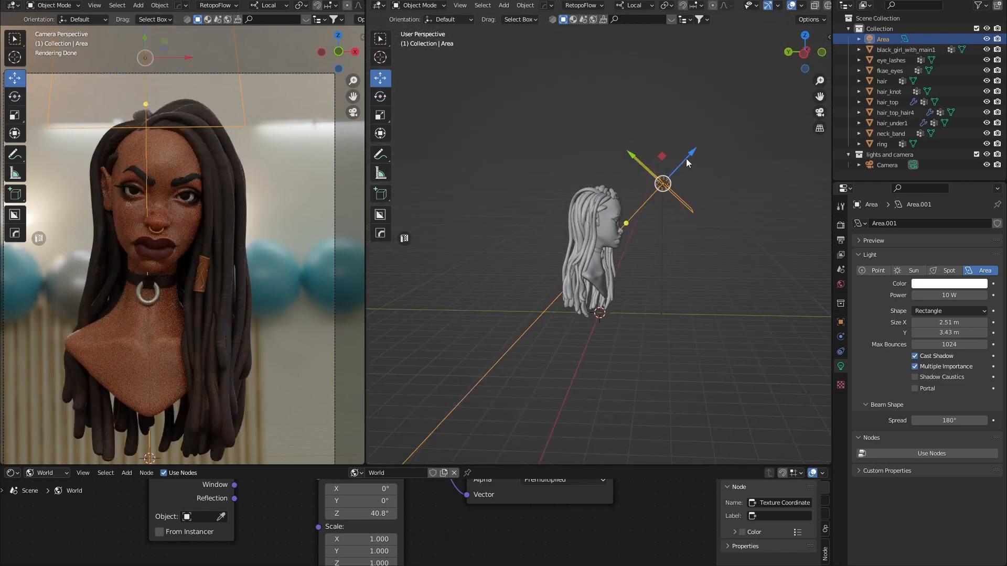
left_click_drag(686, 159, 737, 140)
left_click(738, 127)
key("r")
middle_click_drag(737, 140, 663, 255)
mouse_move(944, 322)
left_mouse_down()
mouse_move(973, 333)
mouse_move(950, 329)
left_mouse_up()
left_click(942, 293)
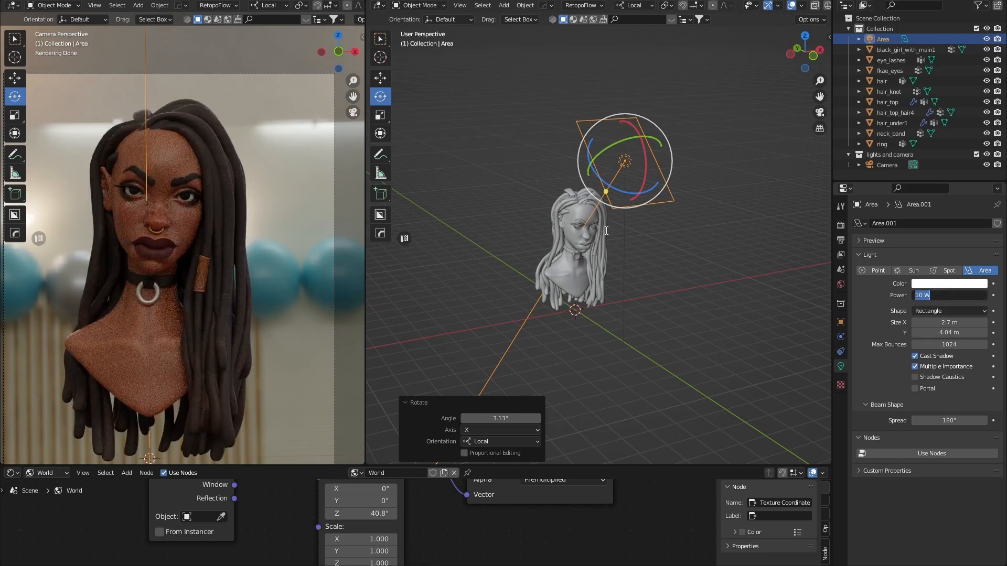
Try area light powers of 100, 200 and 300 W.
key("Return")
middle_click_drag(656, 246, 670, 251)
left_click(953, 295)
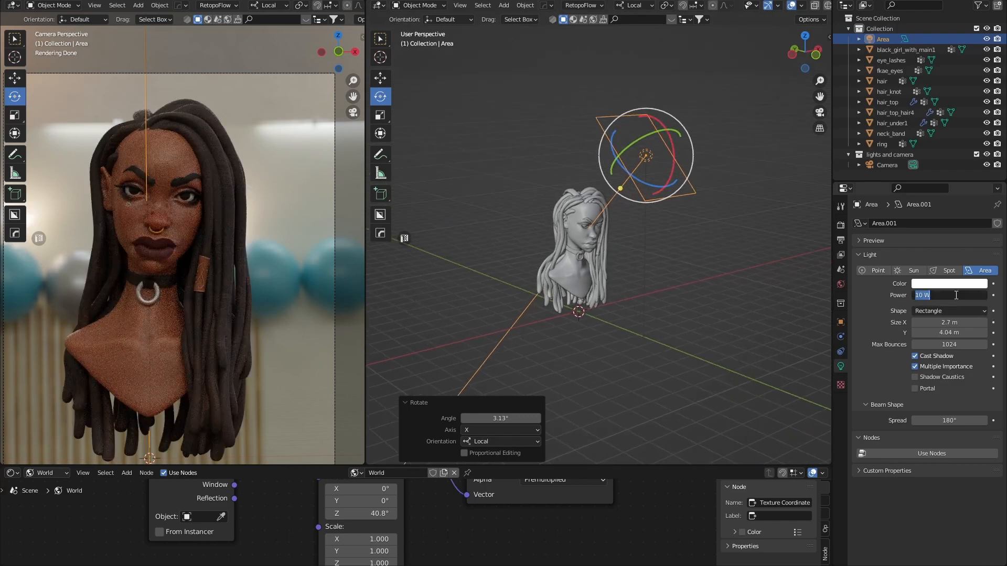
type("100")
key("Return")
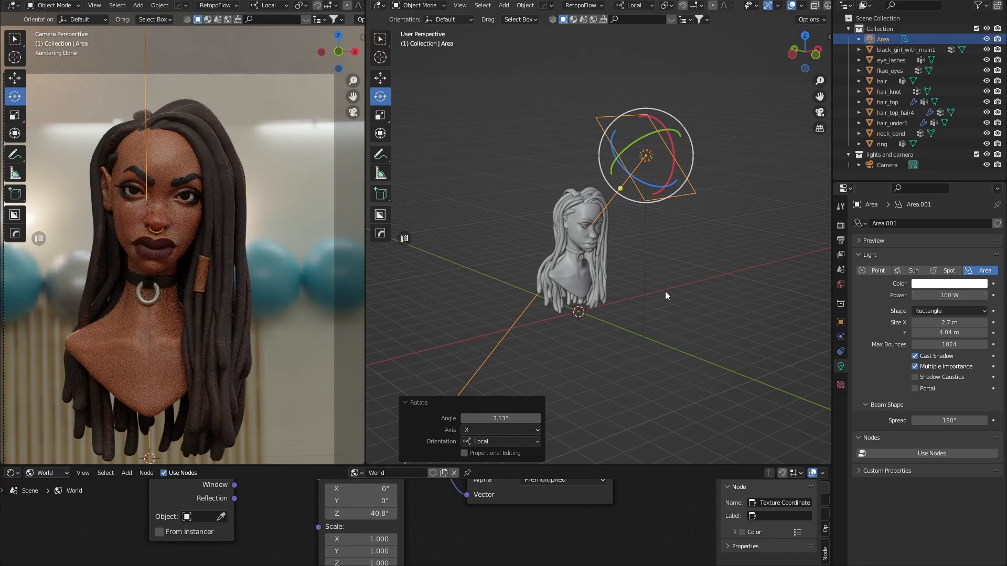
left_click(949, 296)
type("200")
key("Return")
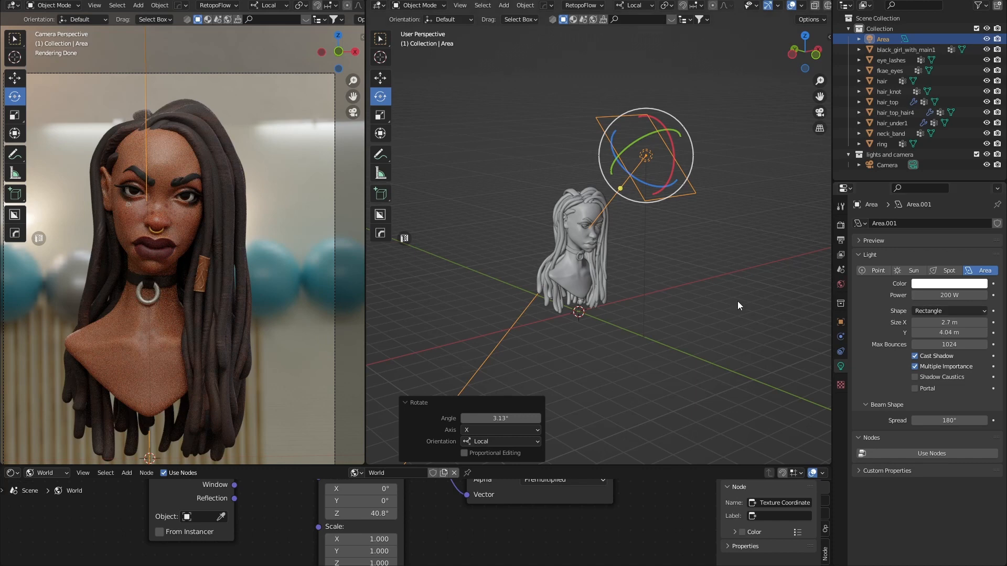
left_click(947, 296)
type("300")
key("Return")
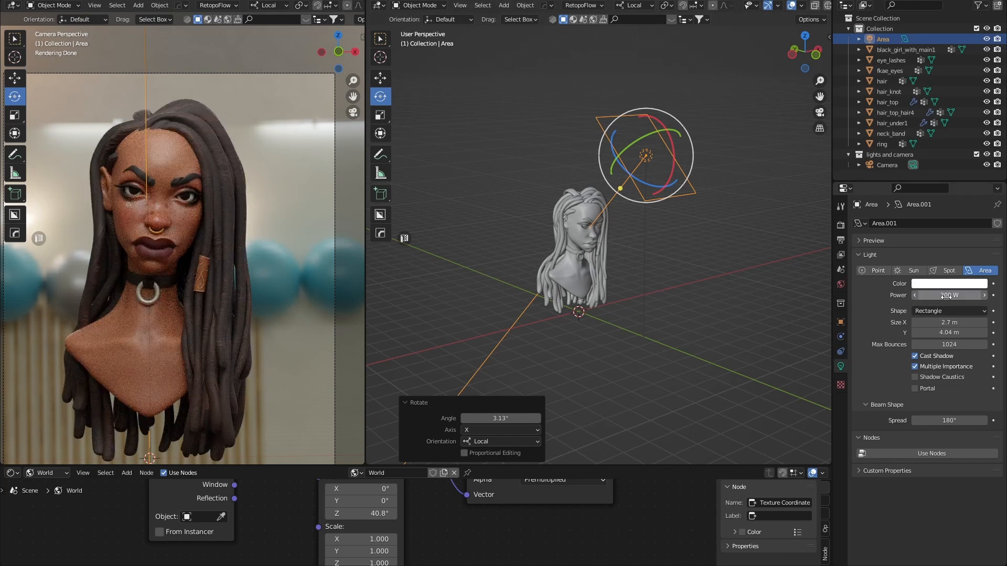
Test 400 W, then settle the light's power at 350 W.
left_click(947, 296)
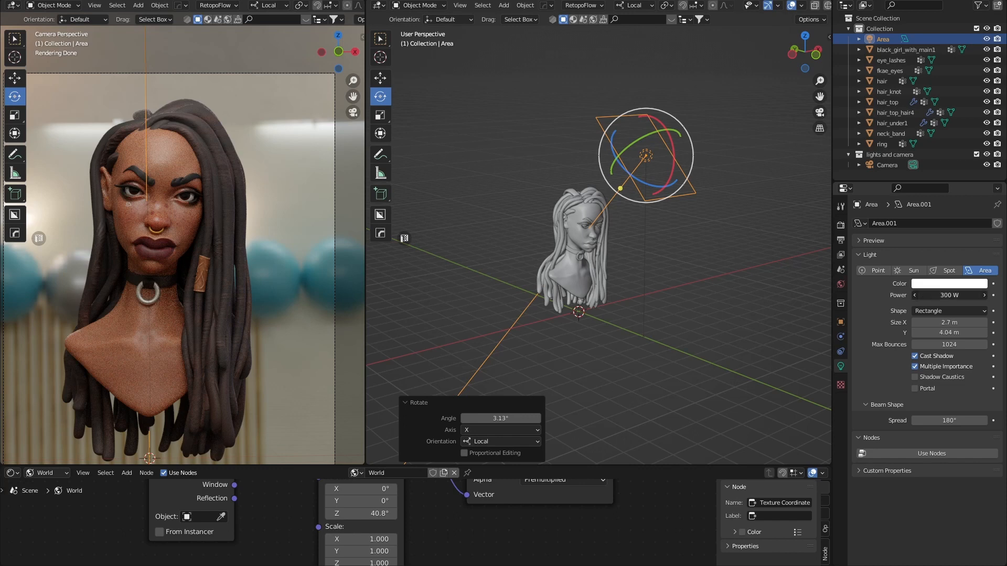
left_click_drag(935, 295, 917, 296)
type("100*3")
key("Return")
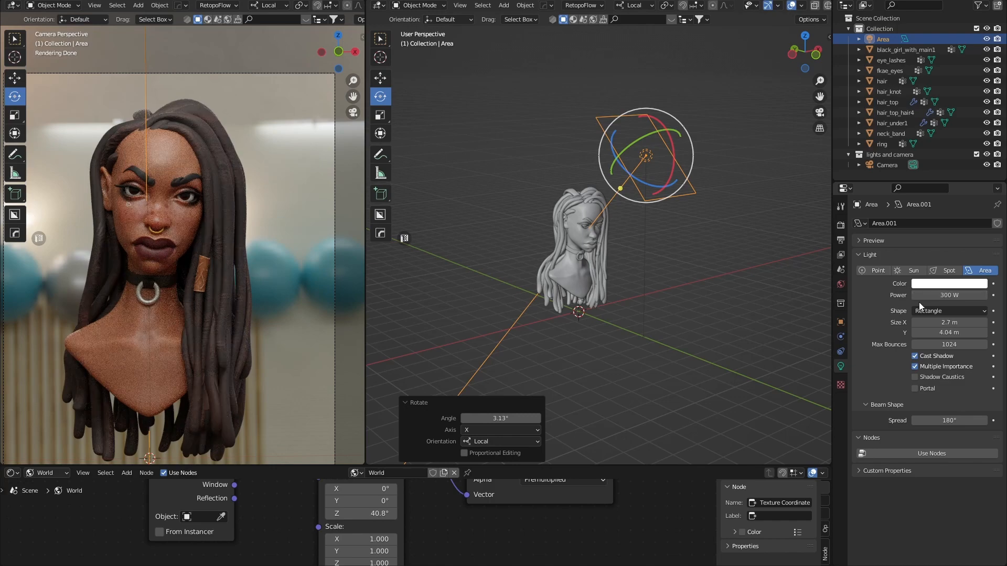
left_click(948, 296)
key("Return")
left_click(953, 296)
type("400")
key("Return")
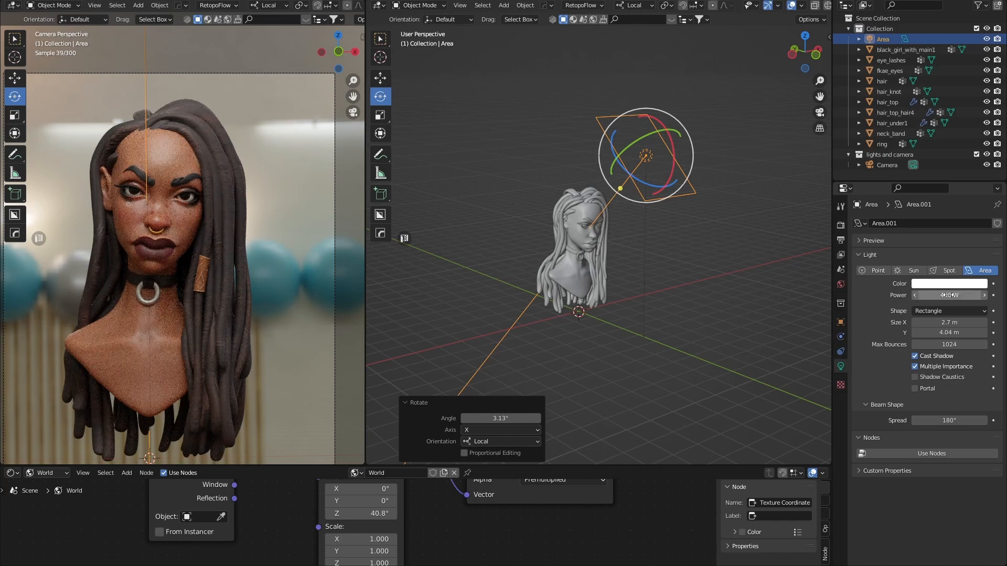
left_click(688, 316)
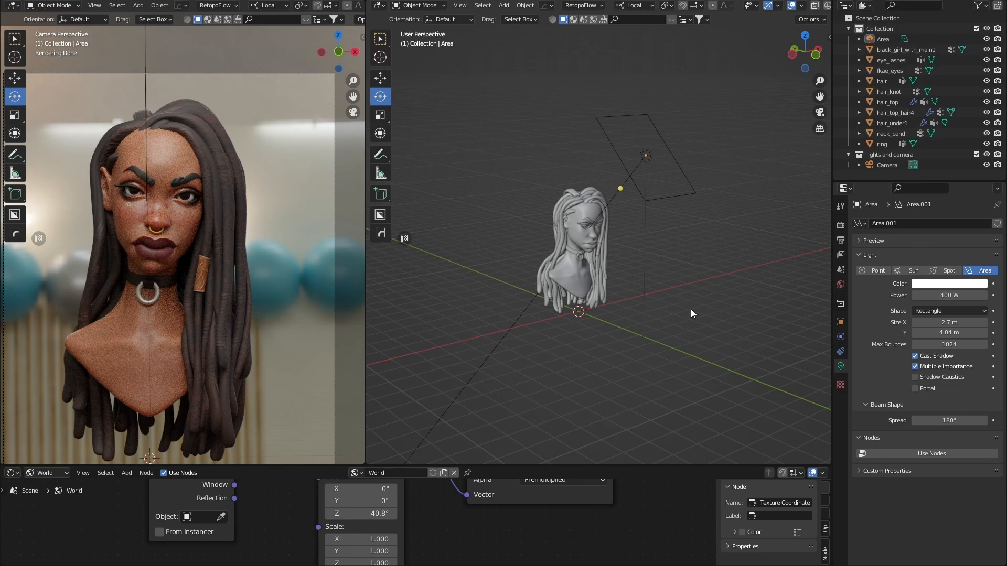
left_click(946, 294)
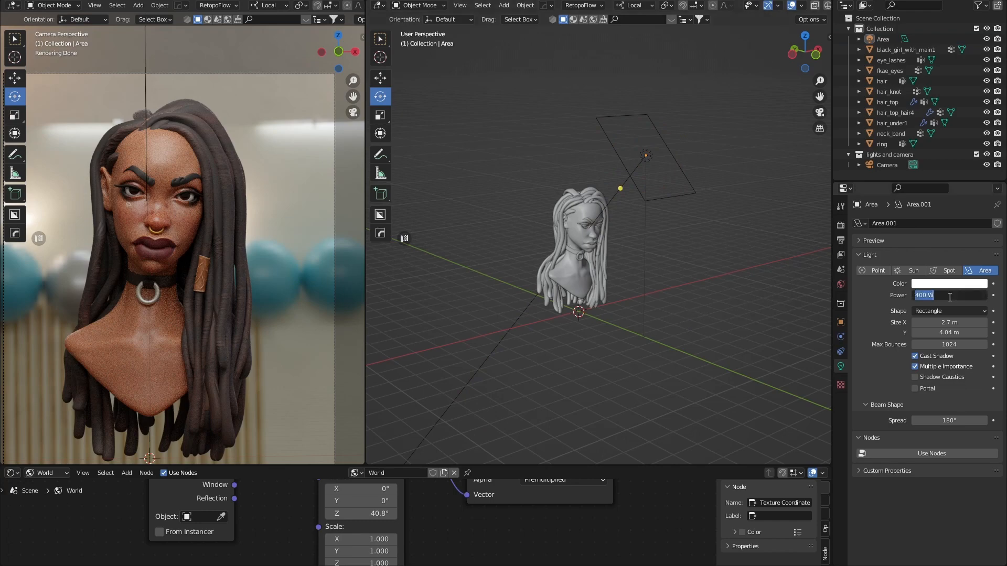
type("350")
key("Return")
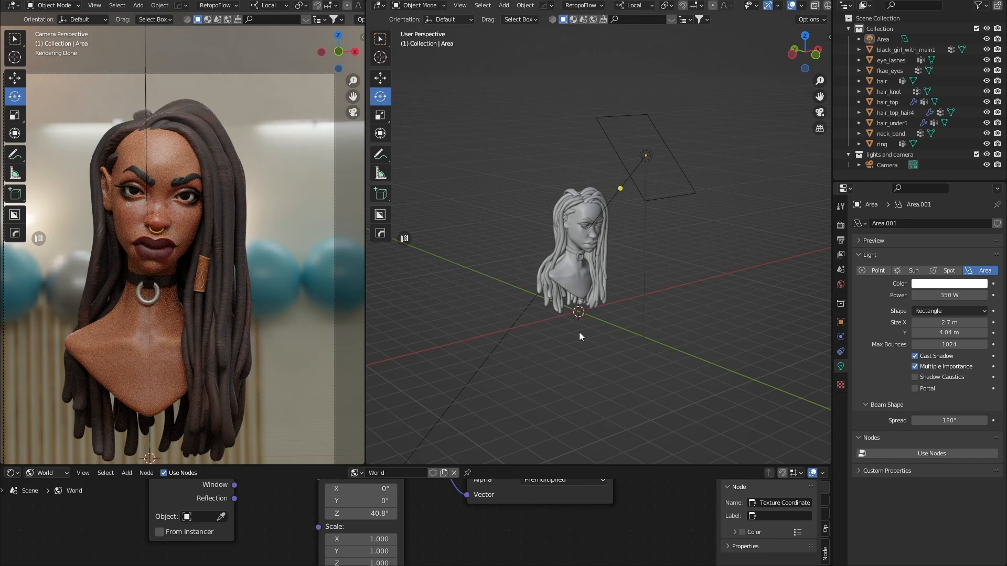
Orbit around the bust and select the area light.
scroll(582, 333, "down", 3)
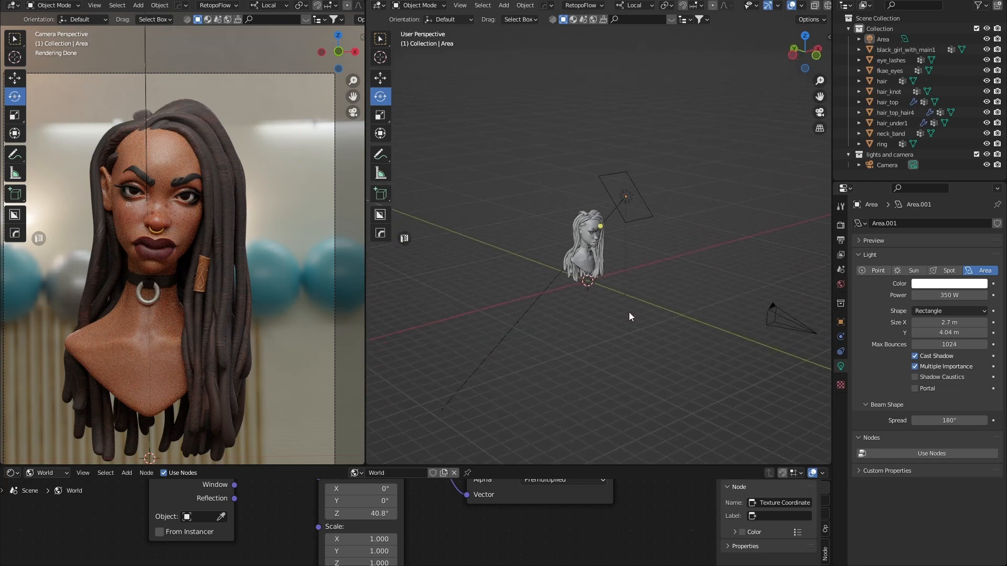
middle_click_drag(629, 313, 657, 313)
scroll(656, 312, "up", 2)
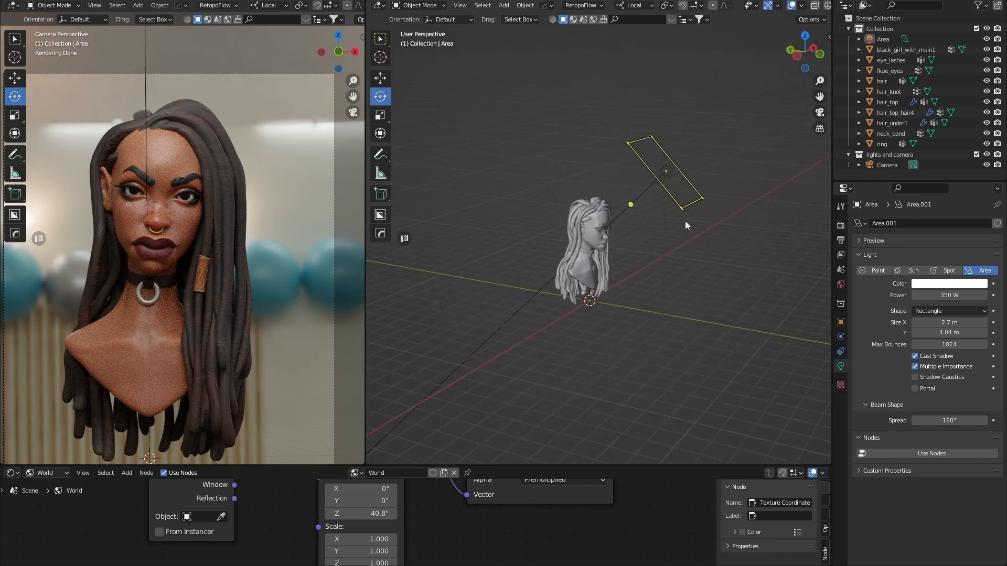
left_click(699, 203)
Duplicate the area light as Area.001 and mirror it across global Y.
key("shift+d")
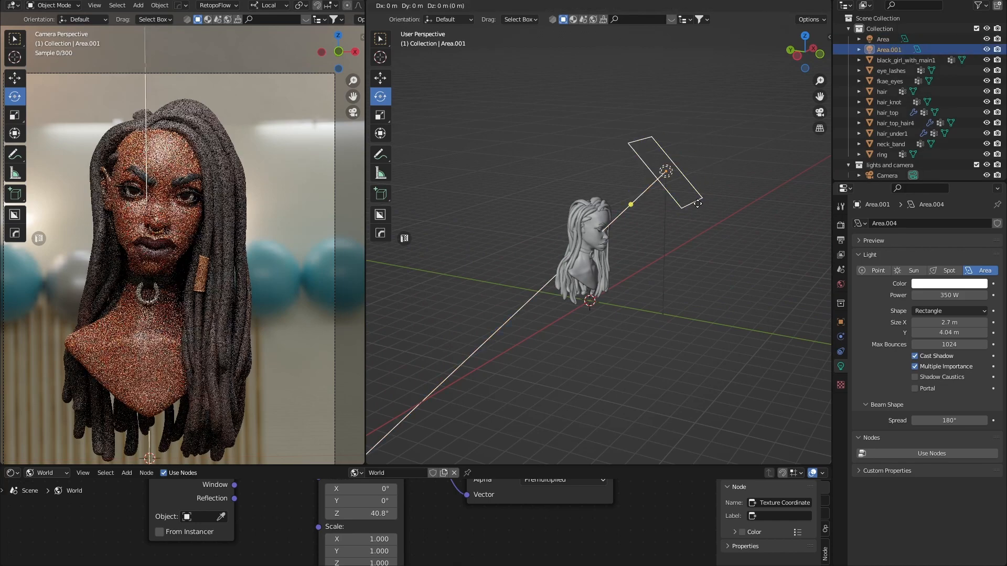
right_click(736, 201)
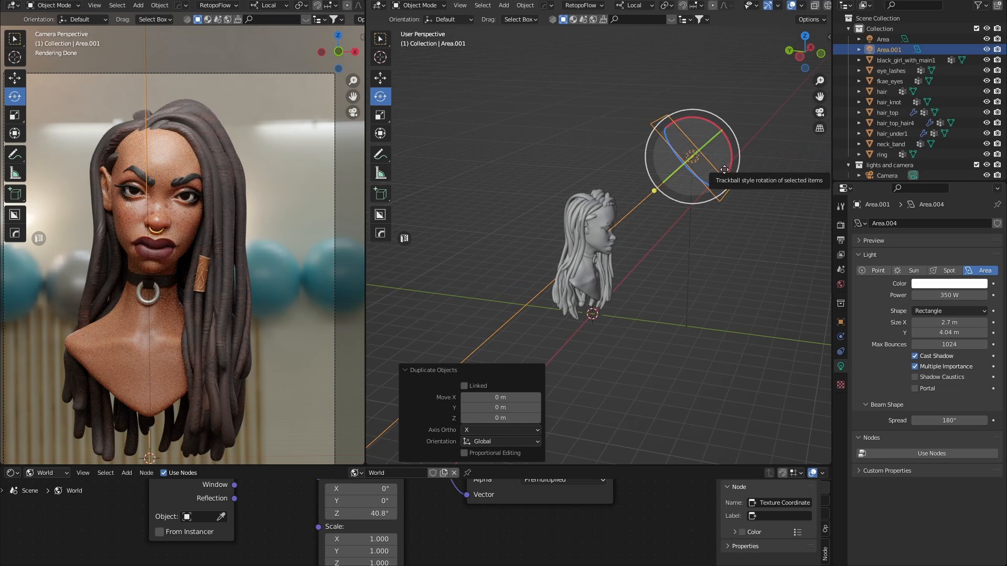
key("shift+space")
key("g")
left_click_drag(717, 134, 689, 151)
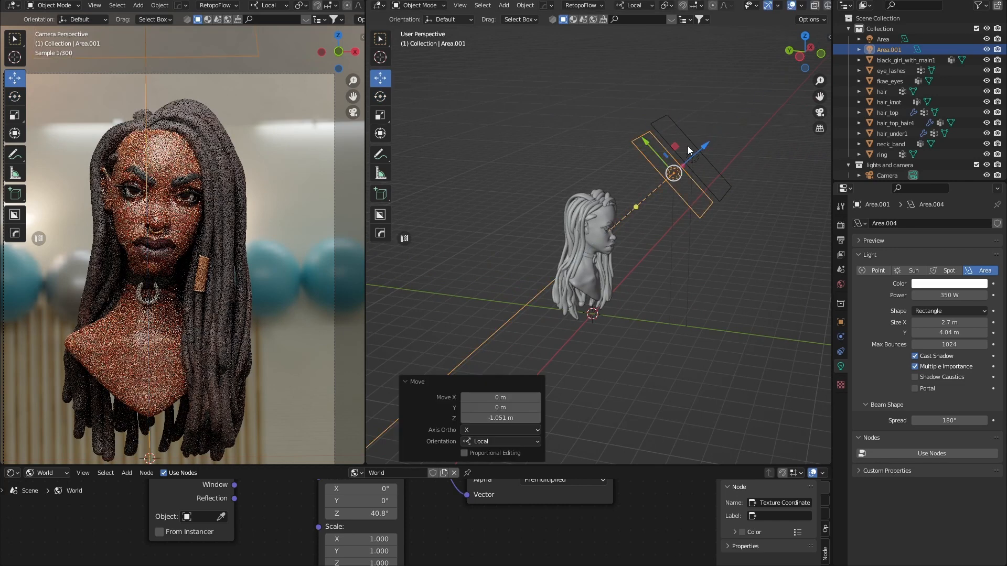
right_click(652, 167)
mouse_move(618, 272)
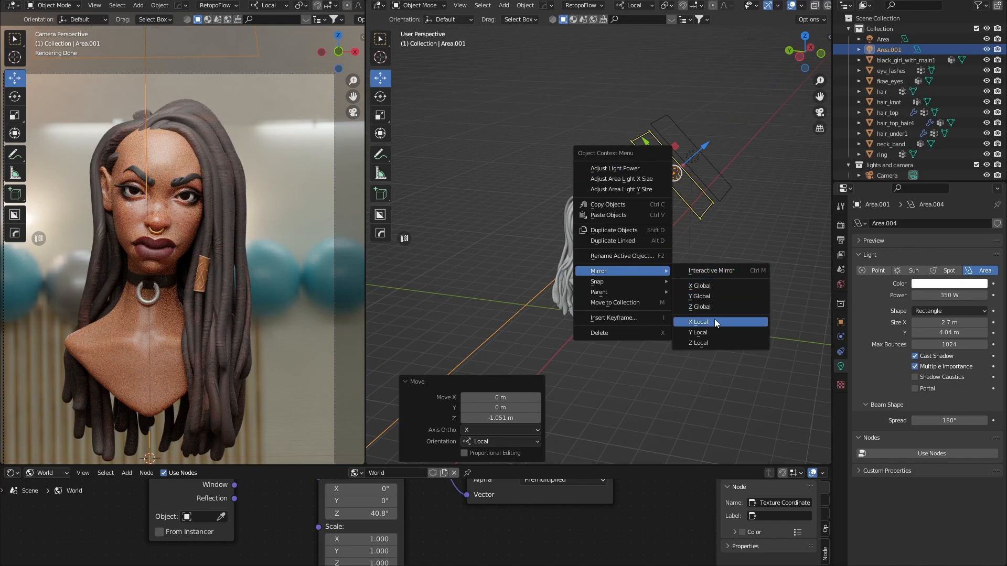
left_click(710, 297)
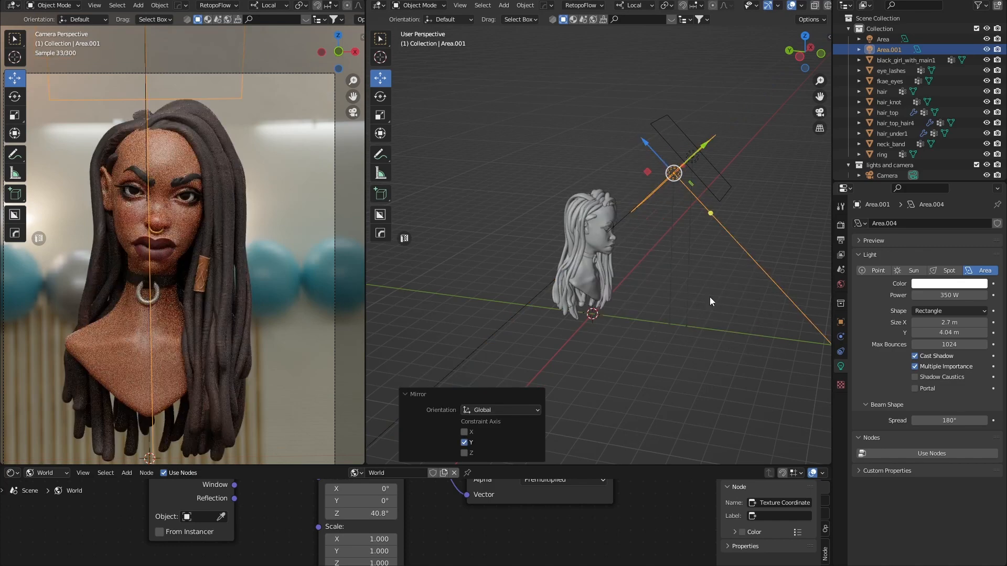
Raise Area.001 and pull it toward the head.
left_click_drag(656, 152, 562, 102)
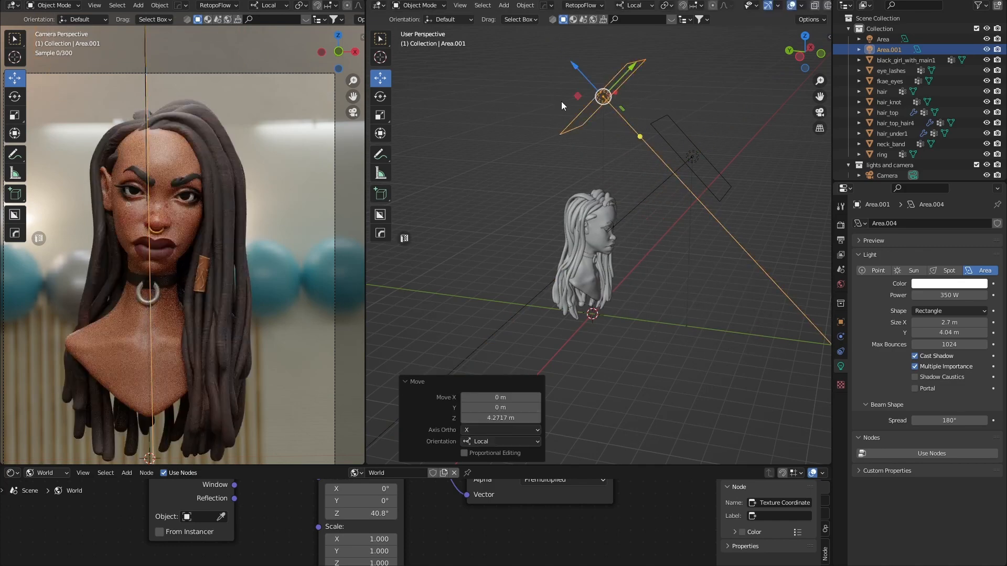
middle_click_drag(561, 102, 635, 147)
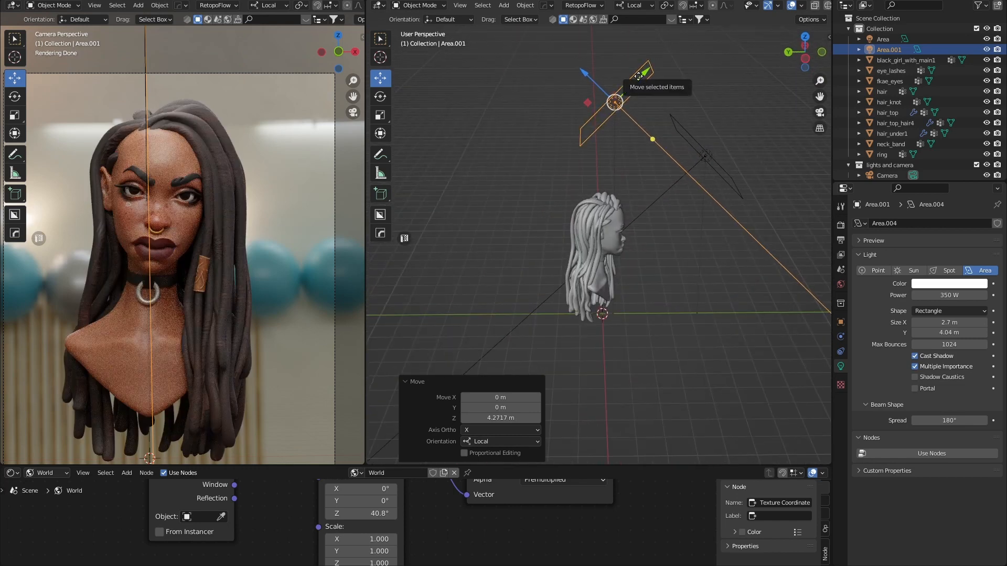
left_click_drag(638, 76, 582, 211)
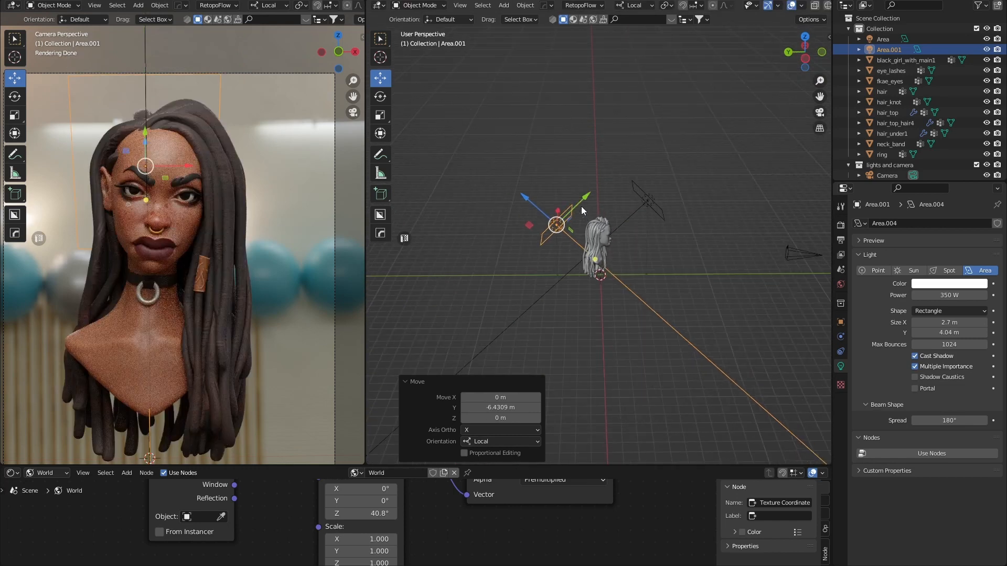
middle_click_drag(571, 223, 614, 275)
left_click_drag(547, 238, 591, 257)
Rotate Area.001 around its local Y and the view axis to face the bust.
key("r")
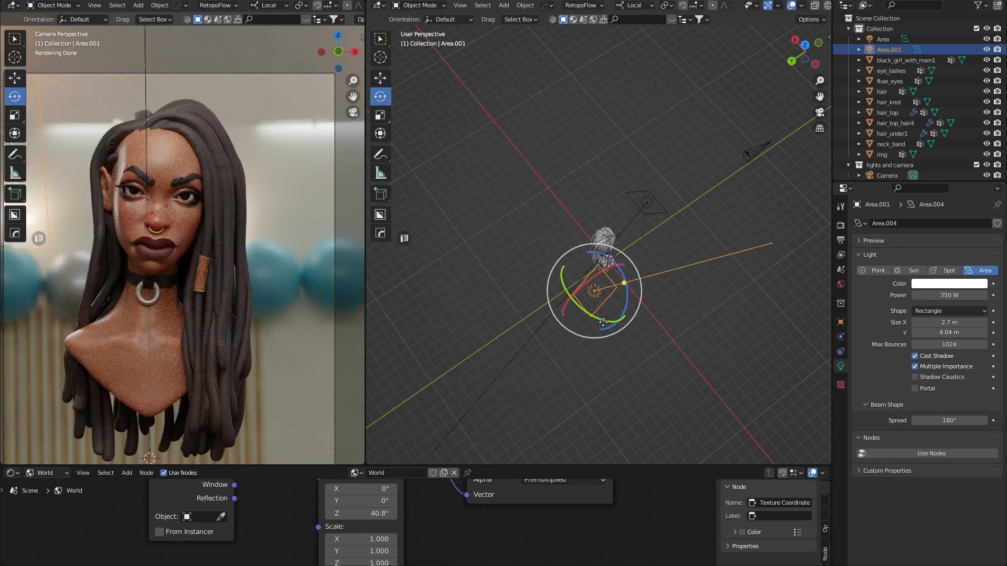
left_click_drag(603, 322, 653, 307)
middle_click_drag(653, 307, 586, 209)
left_click_drag(586, 209, 558, 210)
left_click_drag(609, 252, 616, 252)
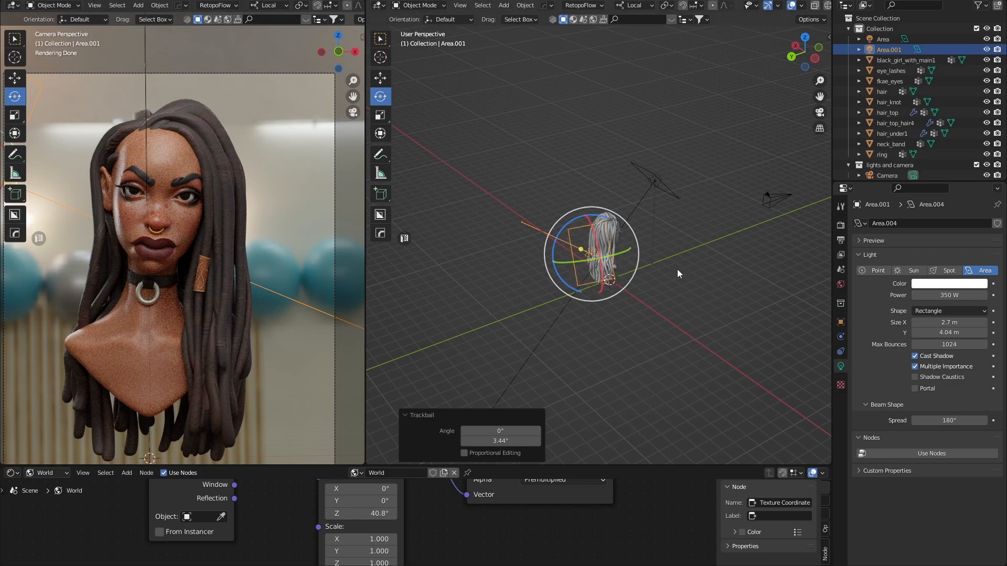
middle_click_drag(680, 271, 645, 332)
left_click_drag(634, 328, 622, 349)
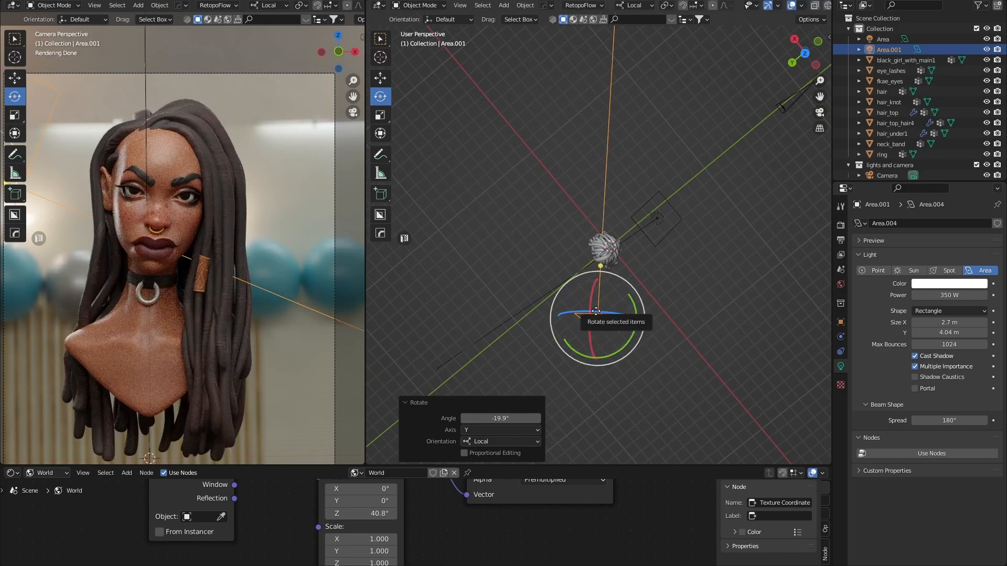
Slide Area.001 about 1 m along its local X axis.
key("shift+space")
key("g")
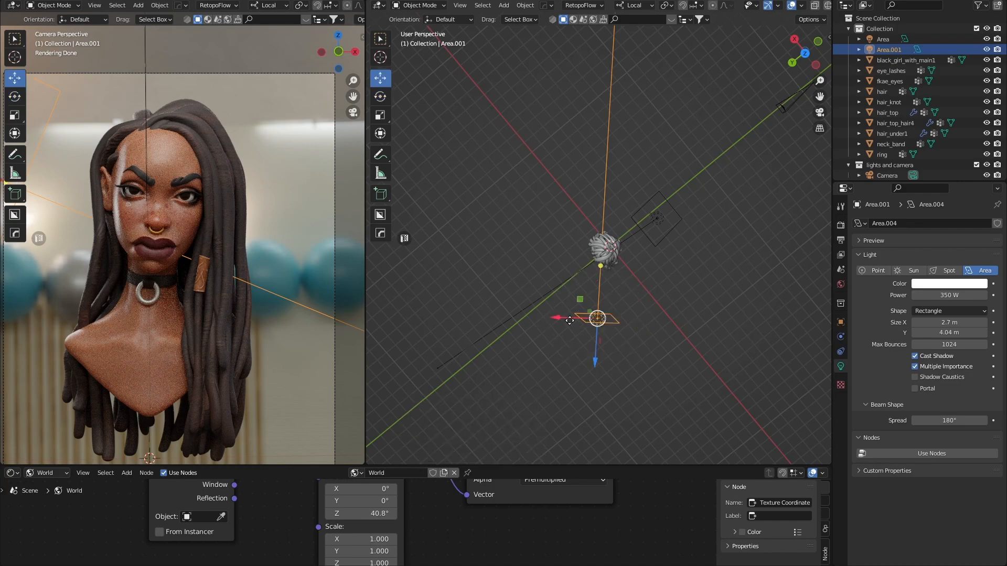
left_click_drag(570, 321, 631, 348)
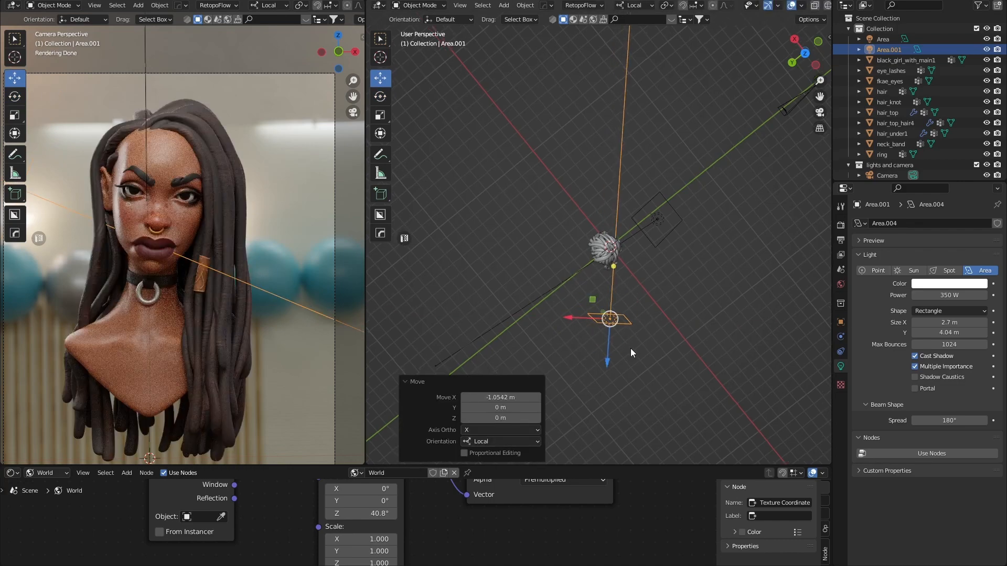
middle_click_drag(631, 349, 634, 235)
scroll(636, 237, "up", 4)
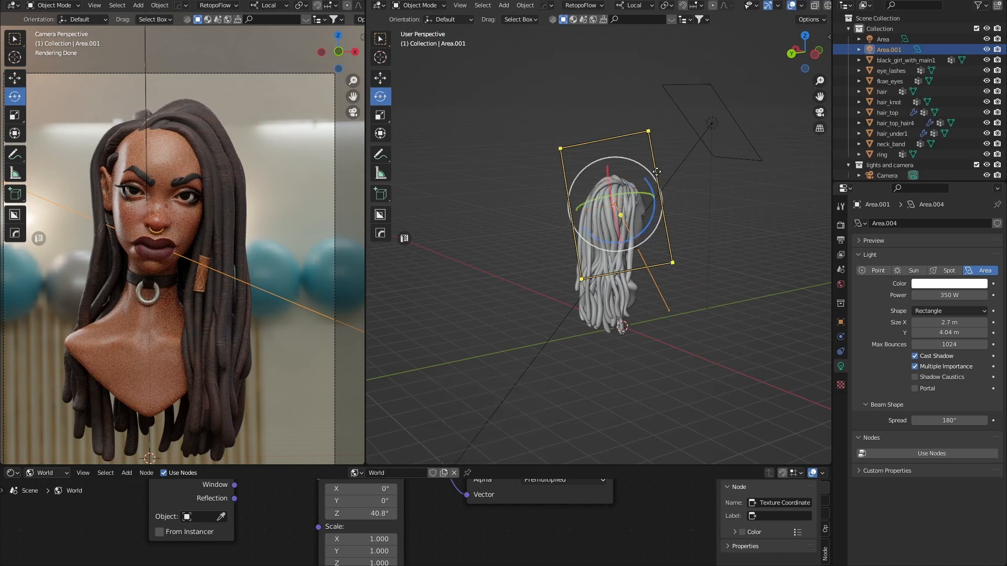
Turn Area.001 around its local Z axis and view it from the front.
key("shift+space")
key("r")
mouse_move(642, 181)
left_mouse_down()
mouse_move(655, 192)
mouse_move(637, 198)
left_mouse_up()
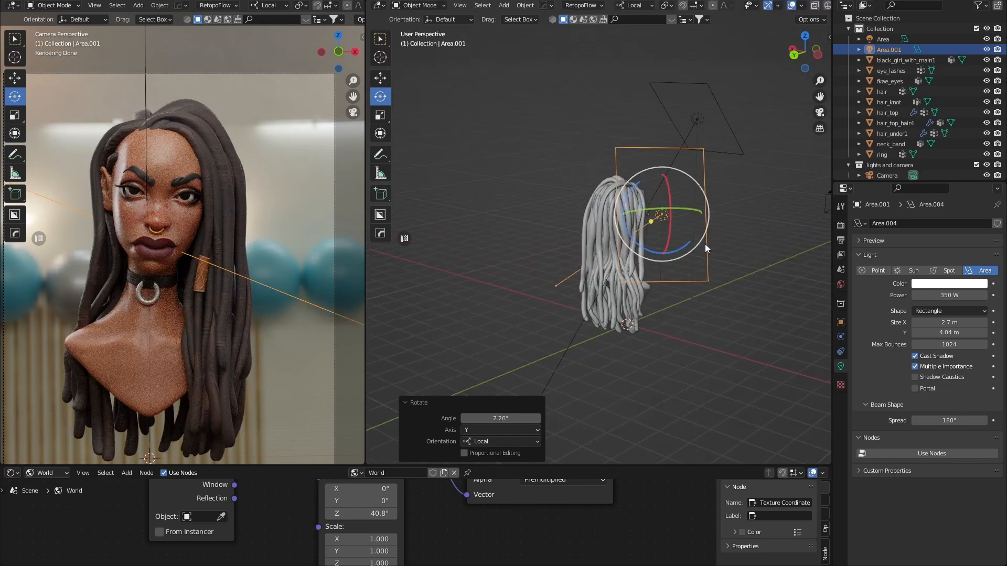
middle_click_drag(682, 238, 587, 218)
scroll(582, 218, "down", 2)
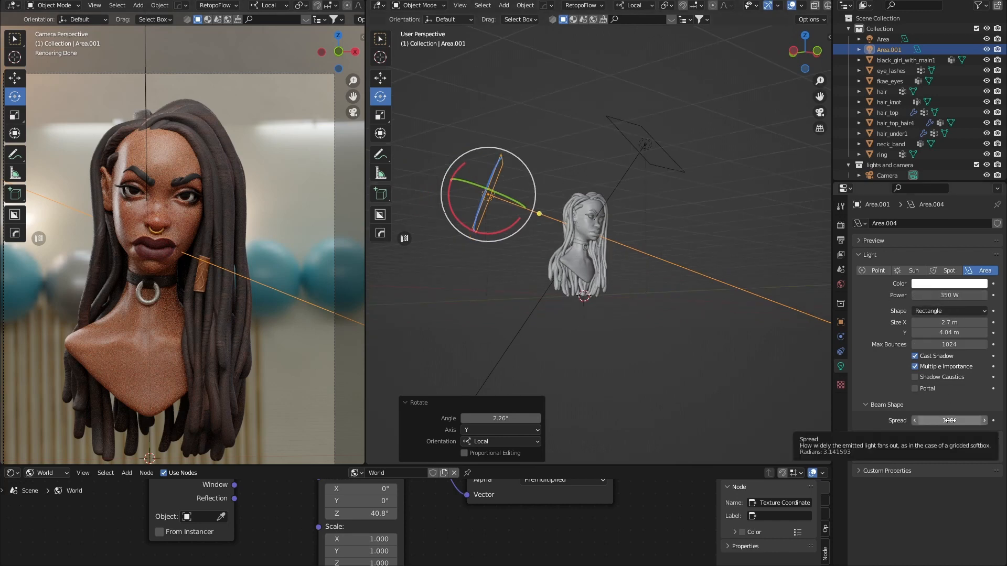
Change Area.001's light Spread field from 180° to 60°.
middle_click_drag(707, 281, 547, 266)
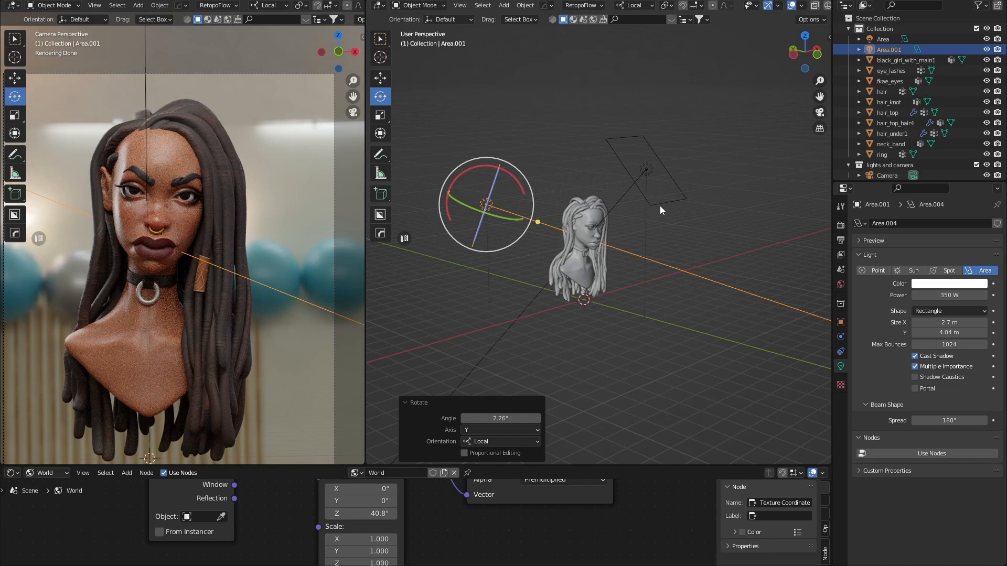
left_click(942, 421)
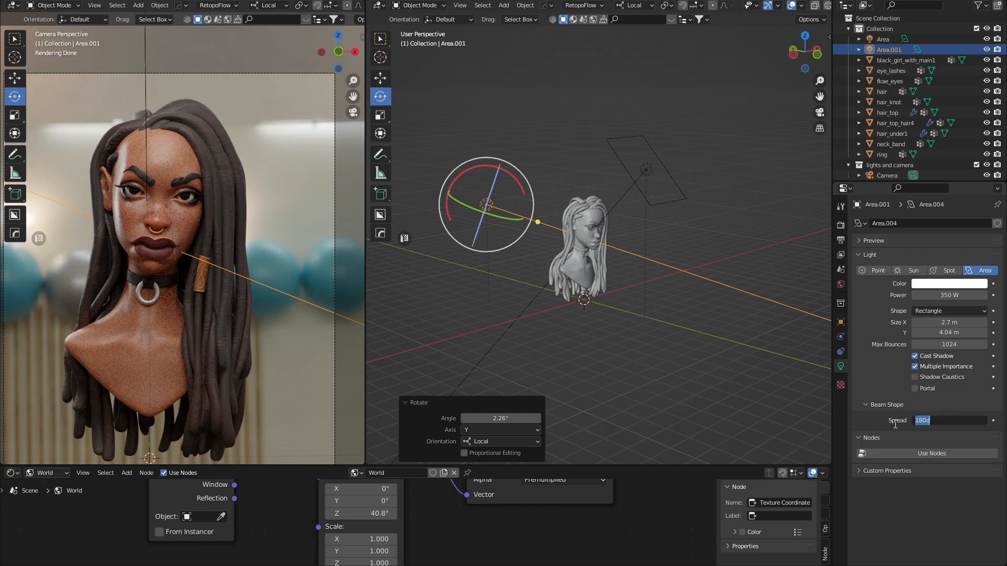
key("Return")
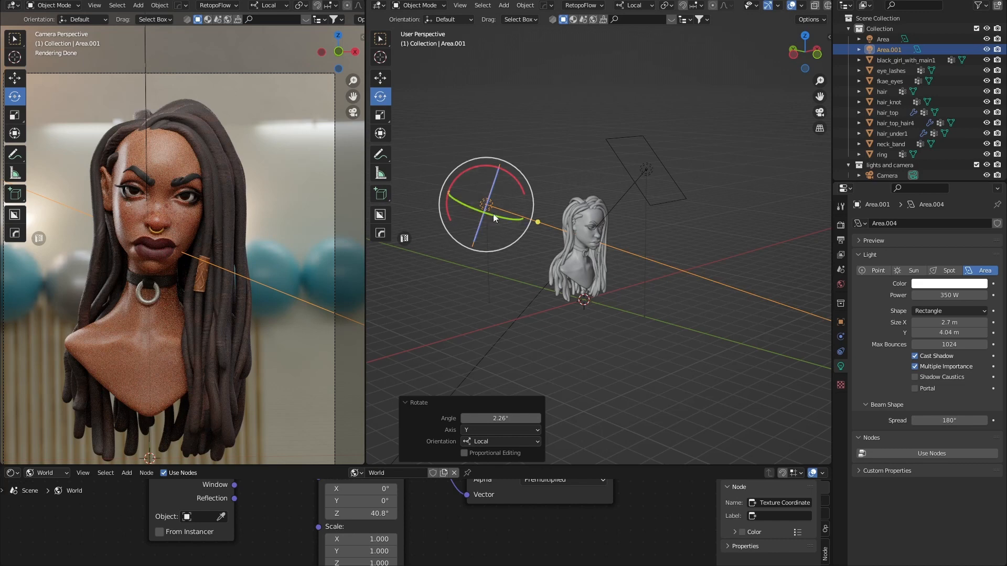
left_click(942, 420)
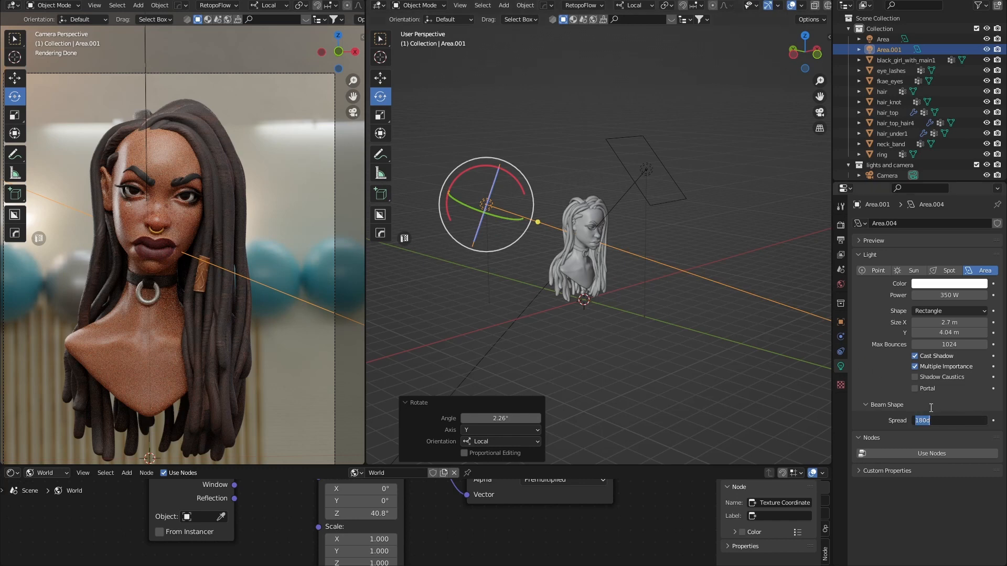
type("60")
key("Return")
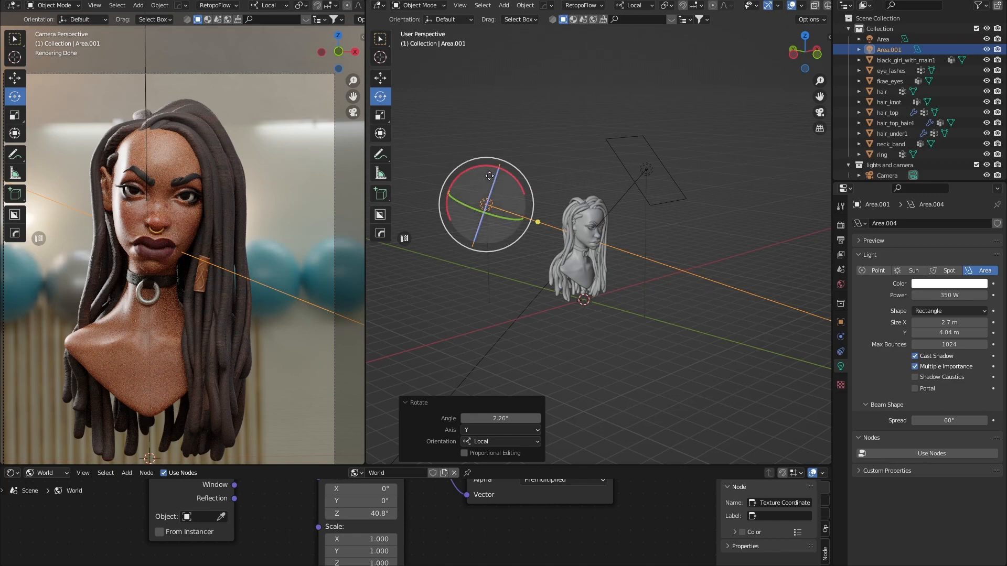
Tilt Area.001 around its local X and move it about 1.6 m along local Y.
key("r")
key("x")
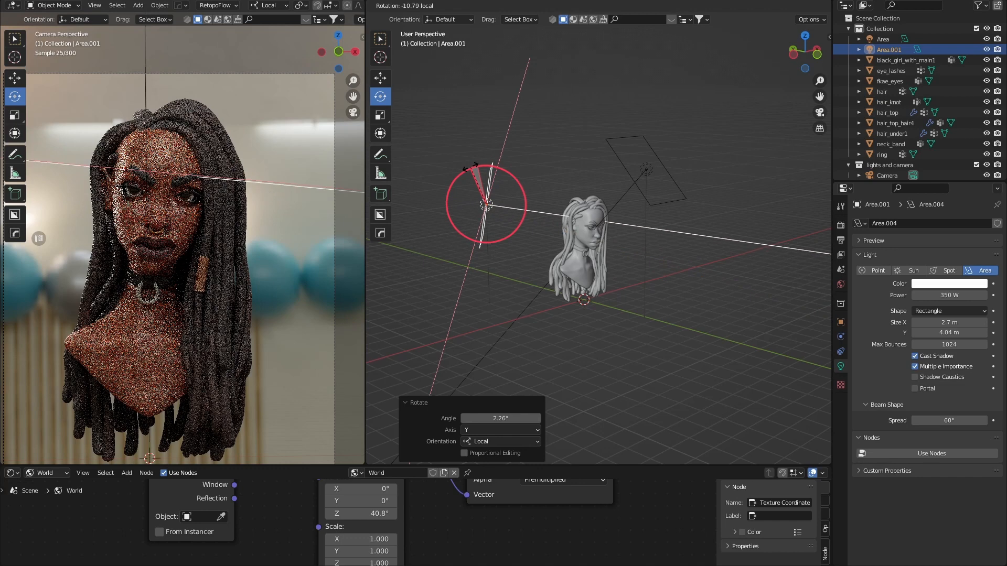
left_click(481, 173)
key("shift+space")
key("g")
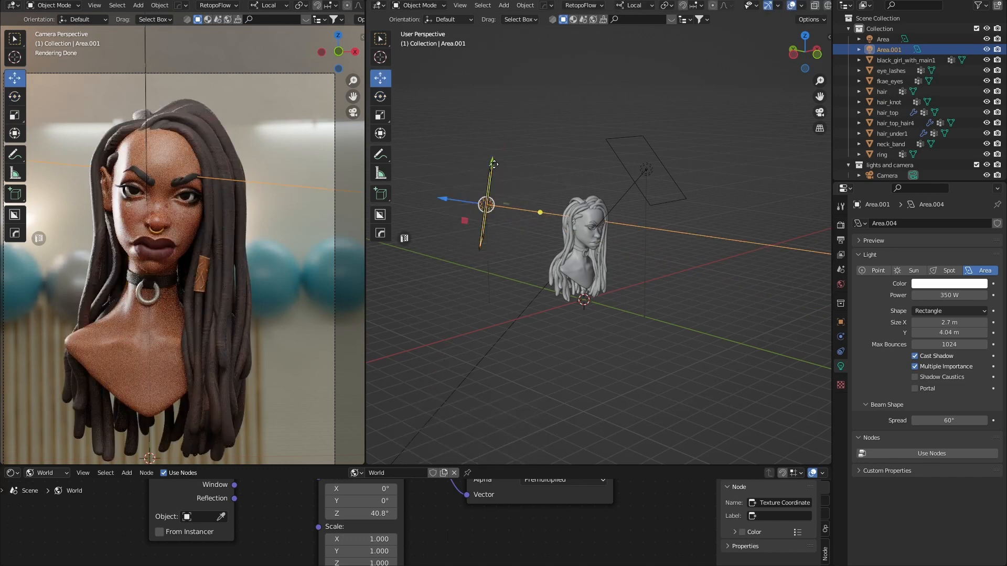
middle_click_drag(514, 169, 495, 188)
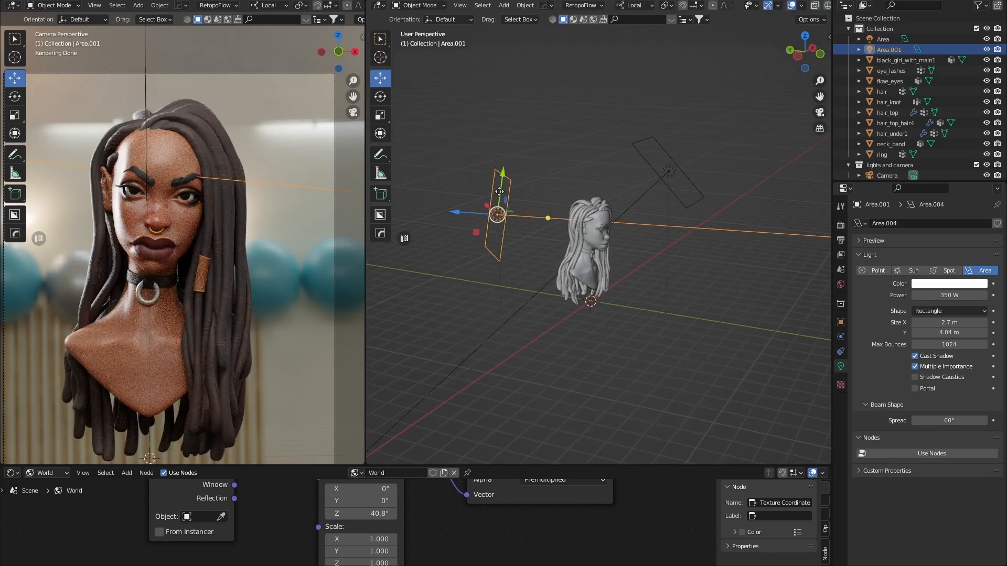
left_click_drag(495, 187, 504, 222)
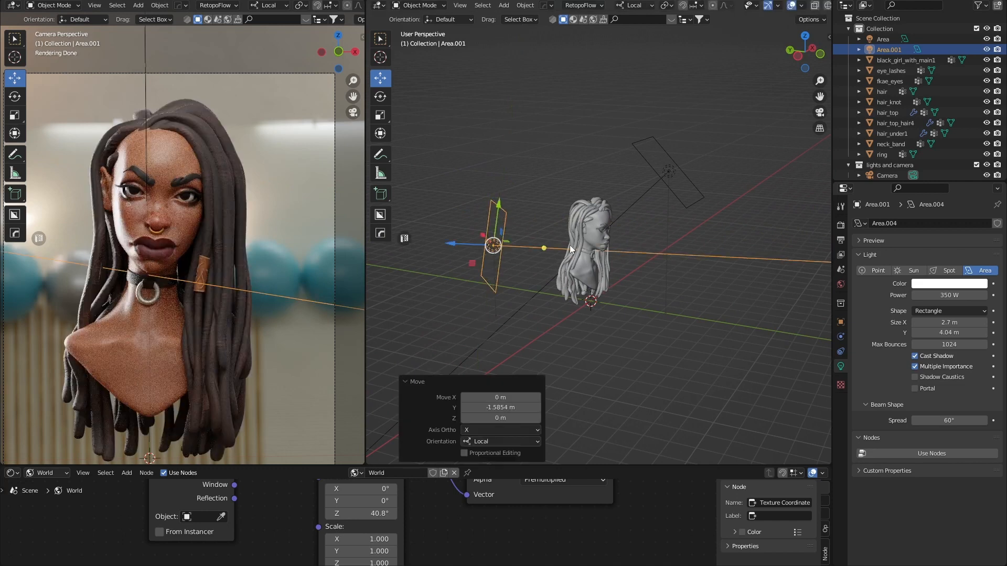
Narrow Area.001 to 1.27 m wide, nudge it along X, and set 200 W power.
mouse_move(586, 275)
middle_mouse_down()
mouse_move(637, 311)
mouse_move(581, 282)
middle_mouse_up()
left_click_drag(944, 332, 877, 323)
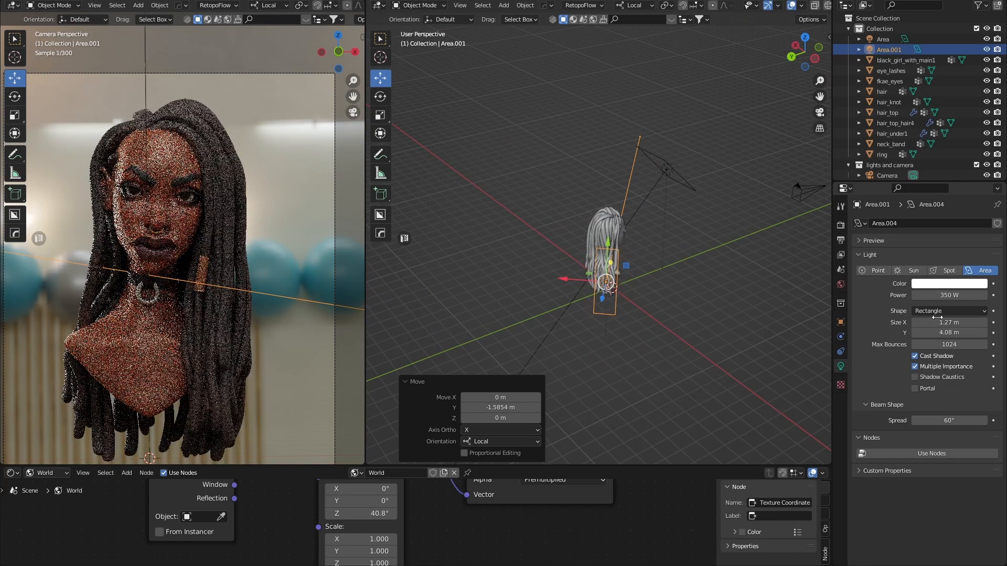
key("g")
key("x")
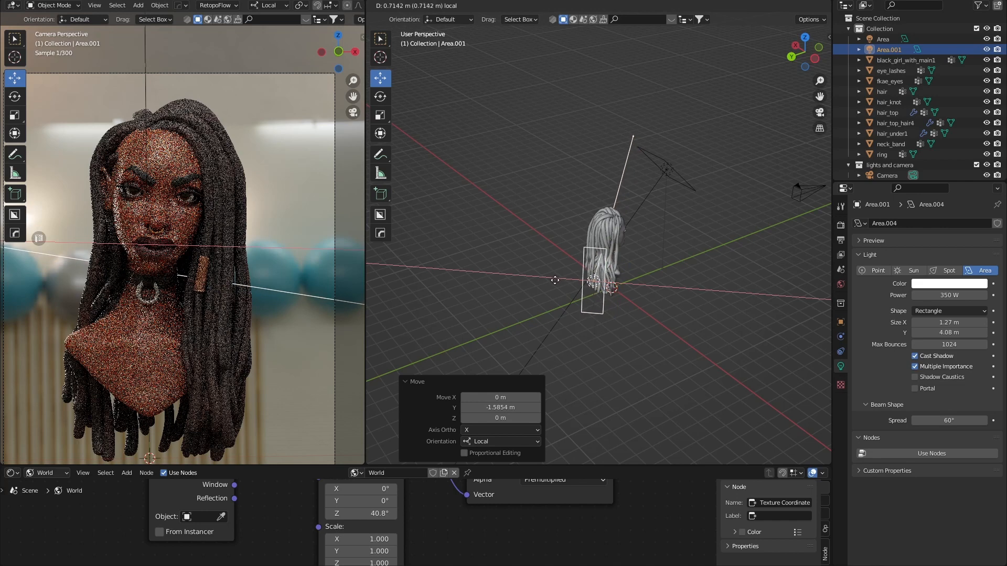
left_click(560, 281)
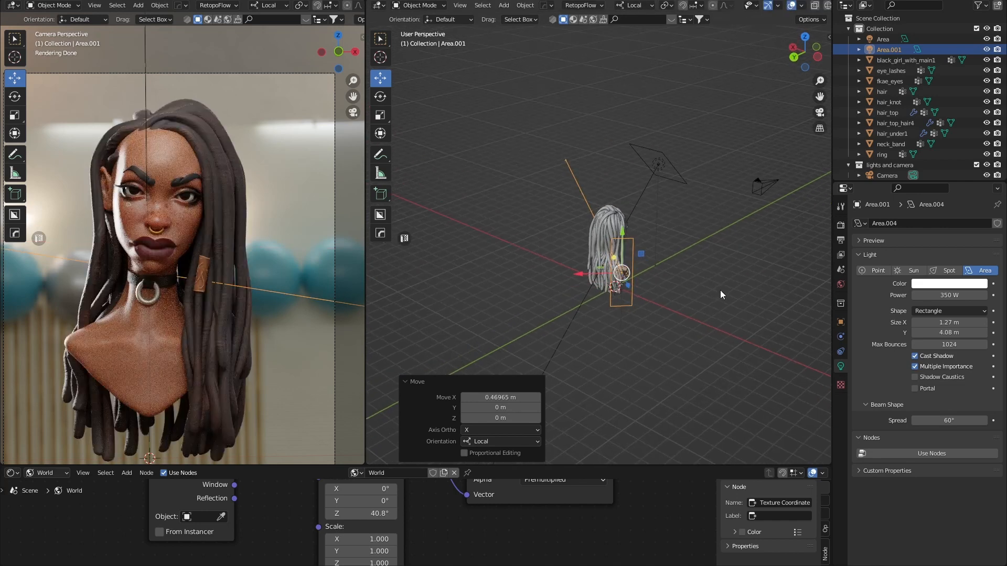
left_click(954, 297)
type("200")
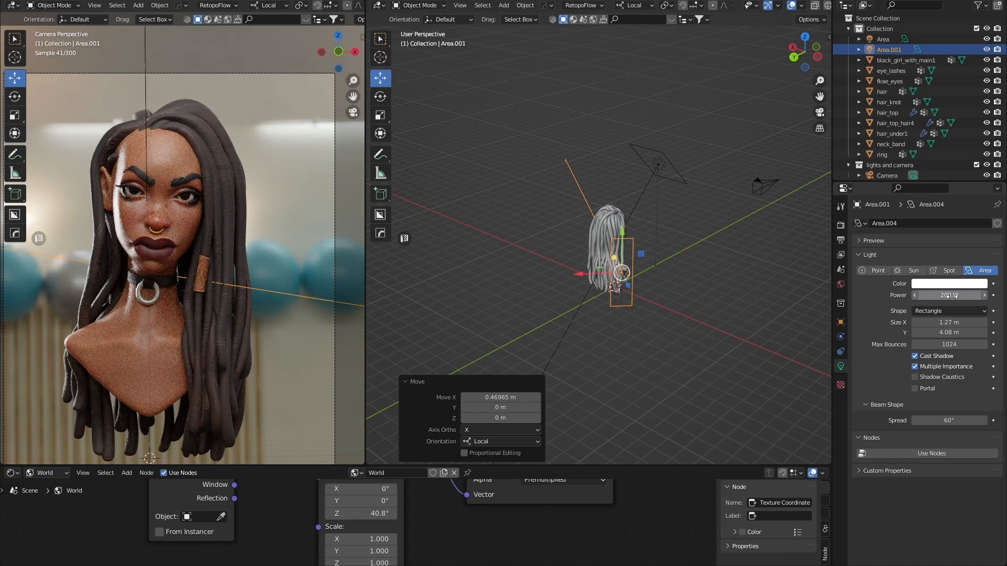
key("Return")
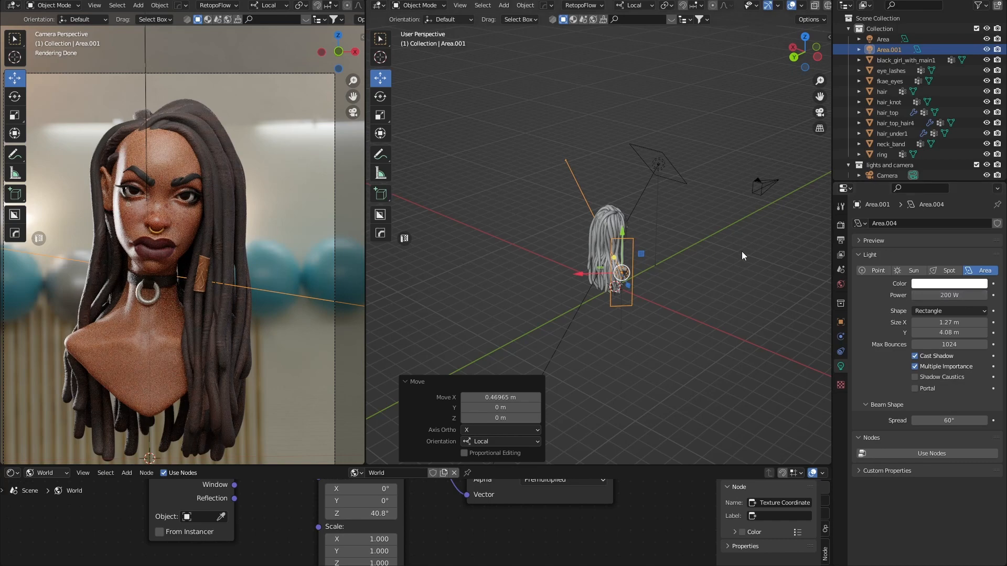
Move Area.001 along its local Z, then 0.25556 m along local X beside the head.
middle_click_drag(741, 251, 587, 218)
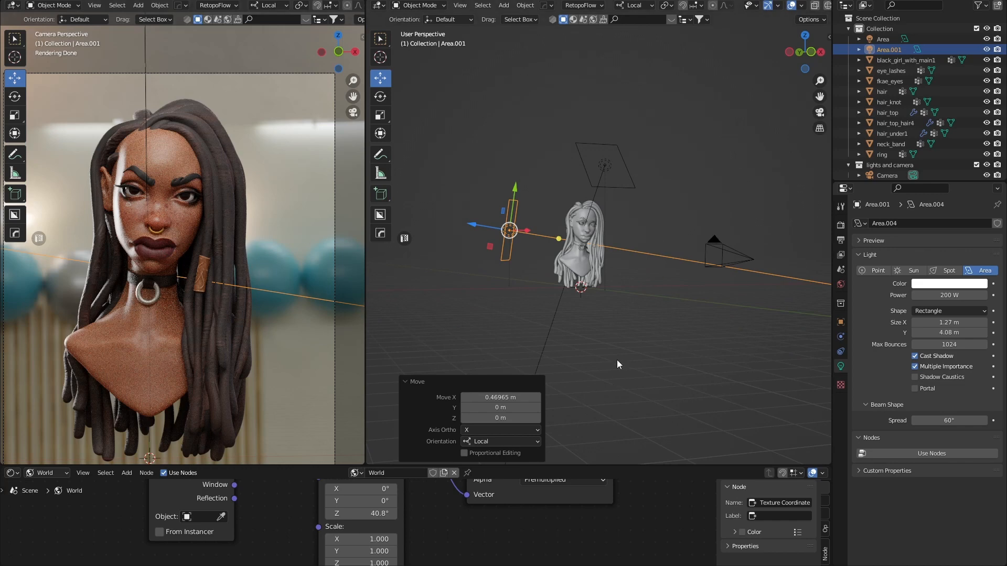
middle_click_drag(617, 360, 519, 299)
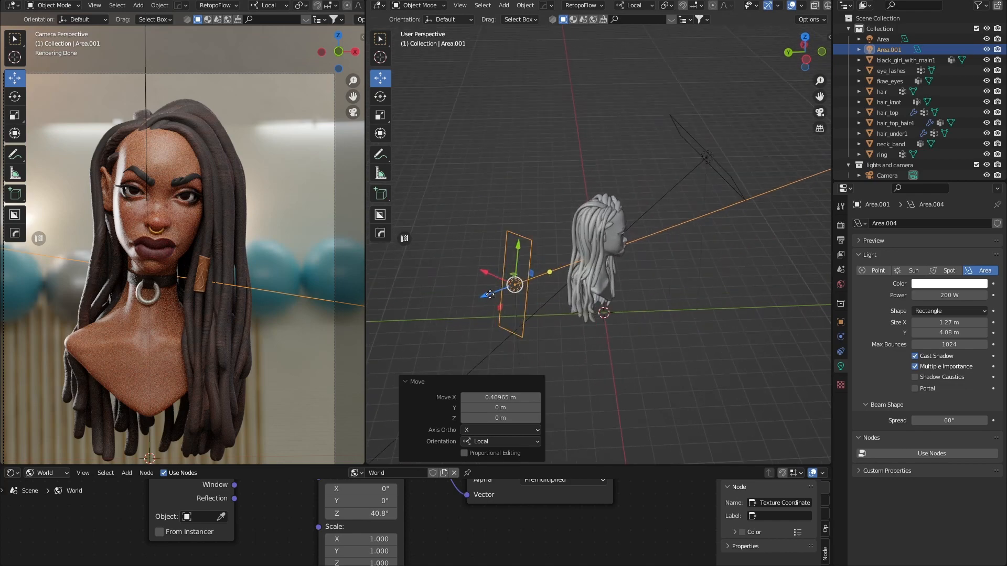
left_click_drag(490, 294, 520, 266)
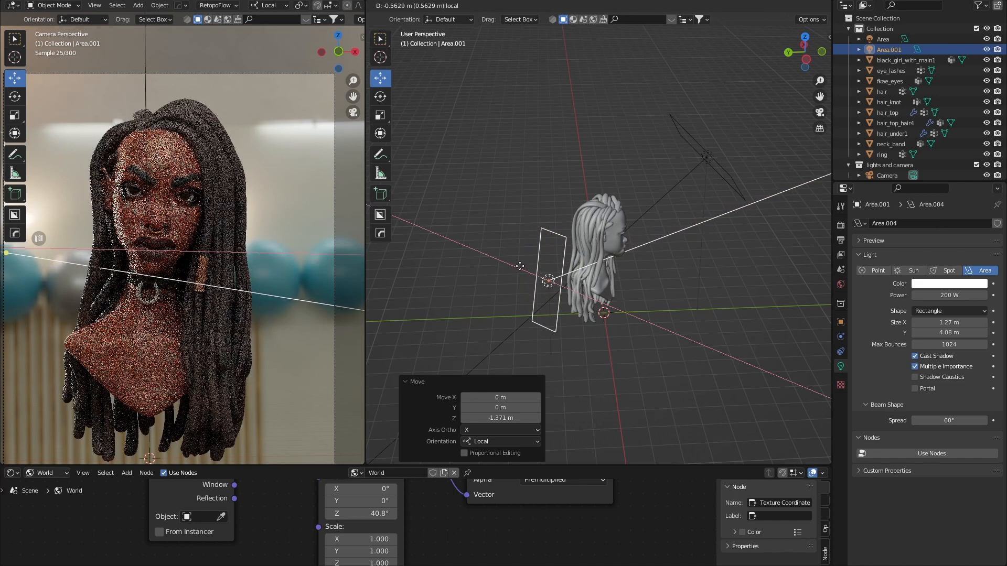
middle_click_drag(547, 269, 584, 262)
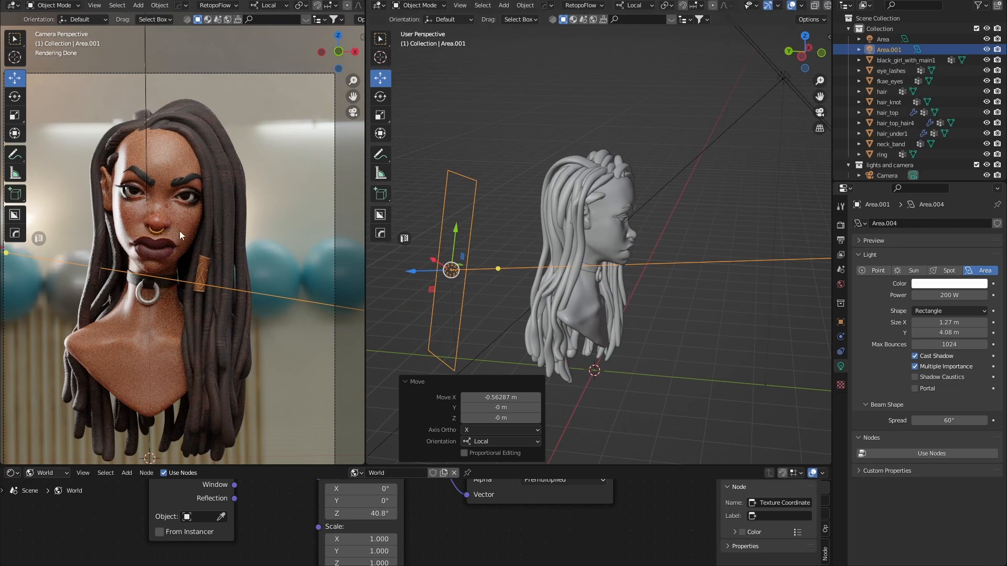
middle_click_drag(453, 275, 503, 288)
key("g")
key("x")
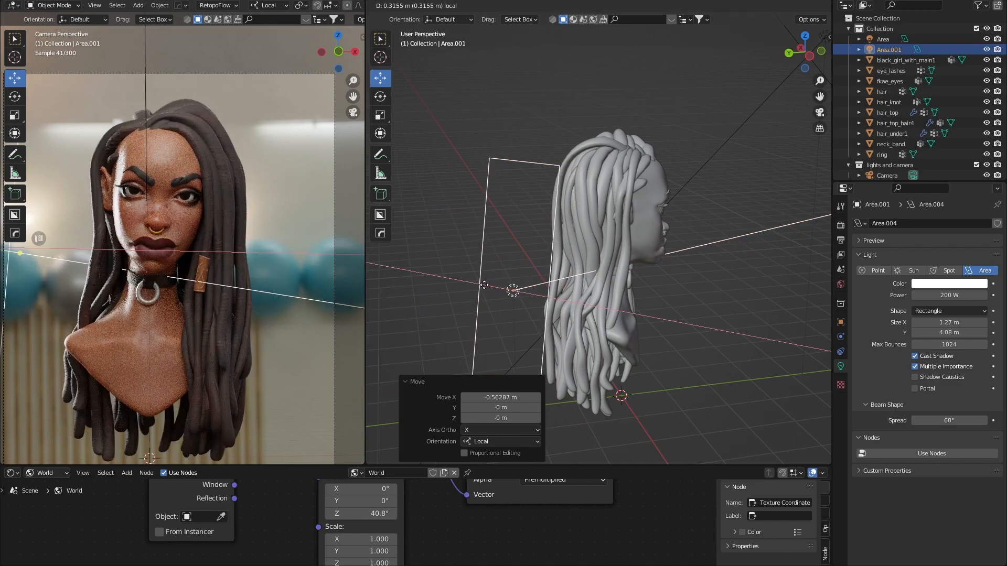
left_click(487, 286)
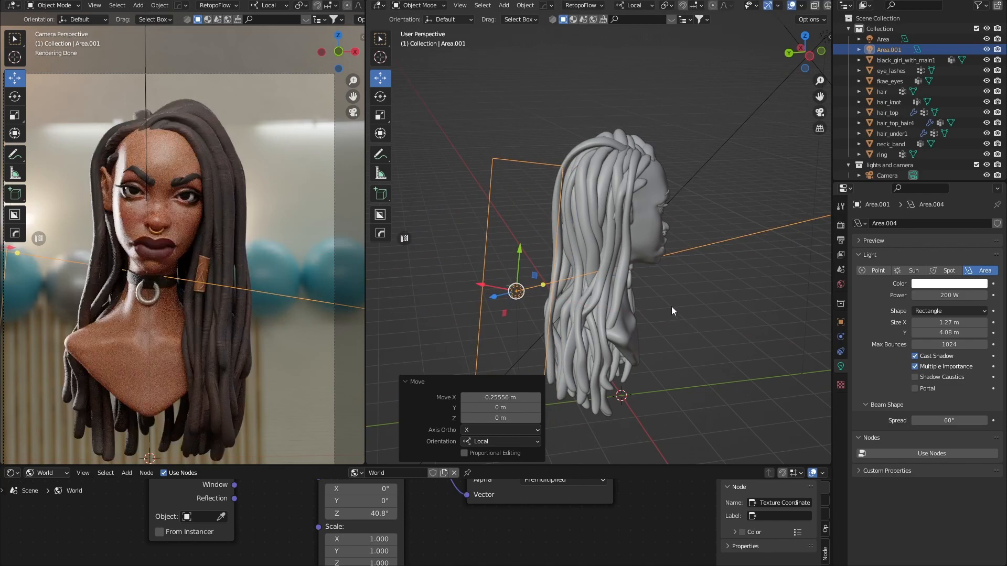
Orbit so the head faces forward and select the Area light.
scroll(672, 307, "down", 6)
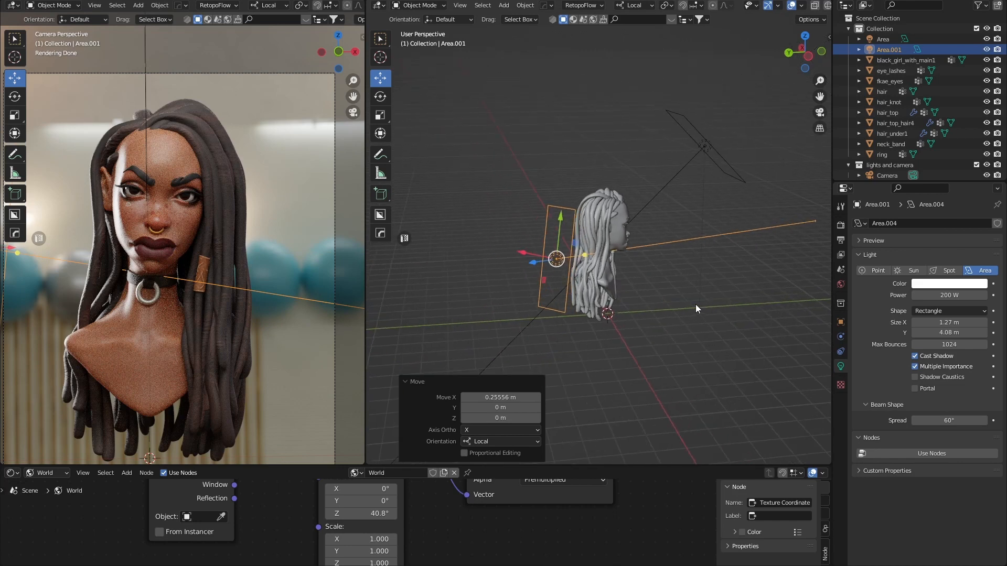
middle_click_drag(706, 292, 664, 193)
left_click(703, 180)
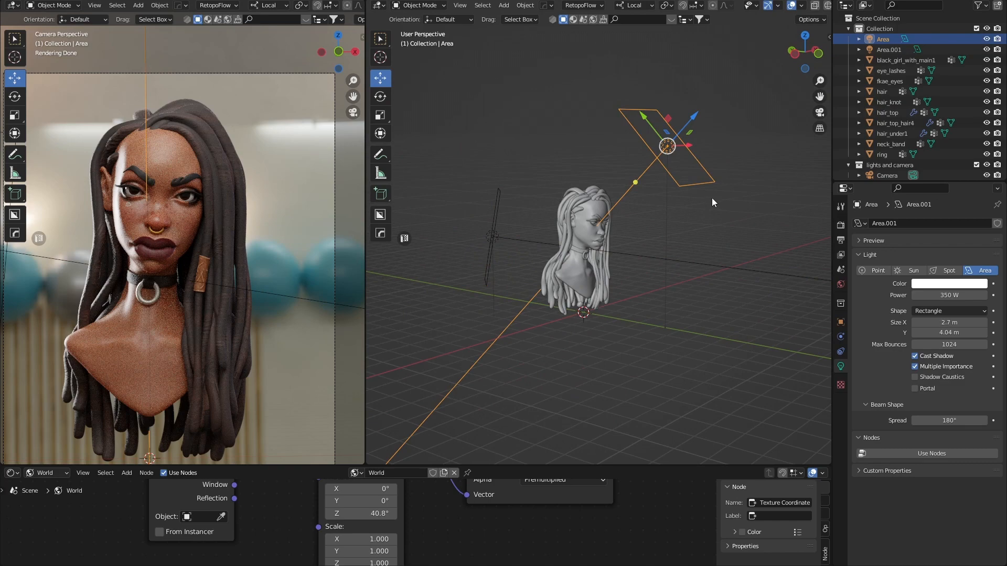
Nudge the Area light's power and spread values, then deselect it.
left_click_drag(939, 296, 939, 295)
left_click_drag(950, 420, 942, 421)
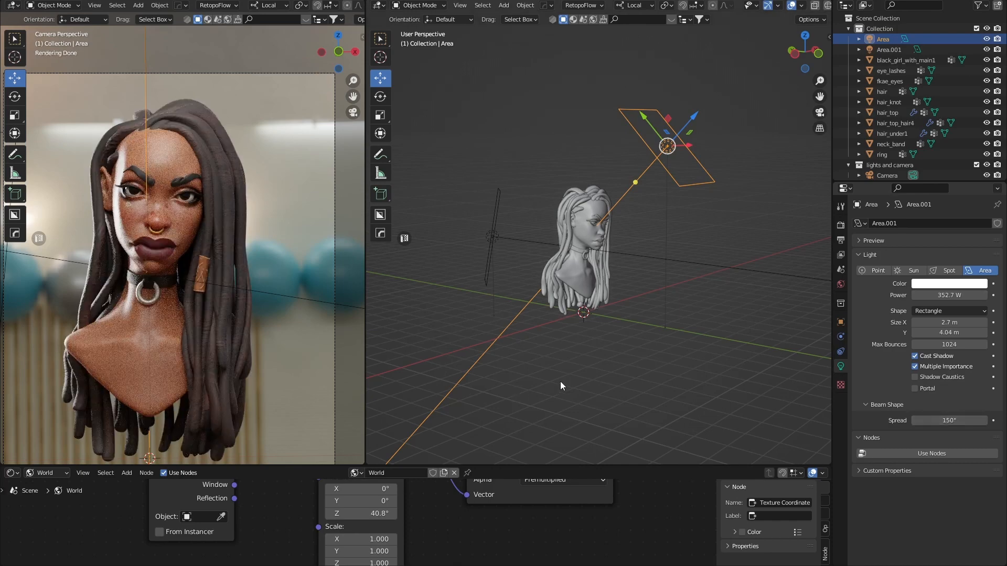
left_click(626, 352)
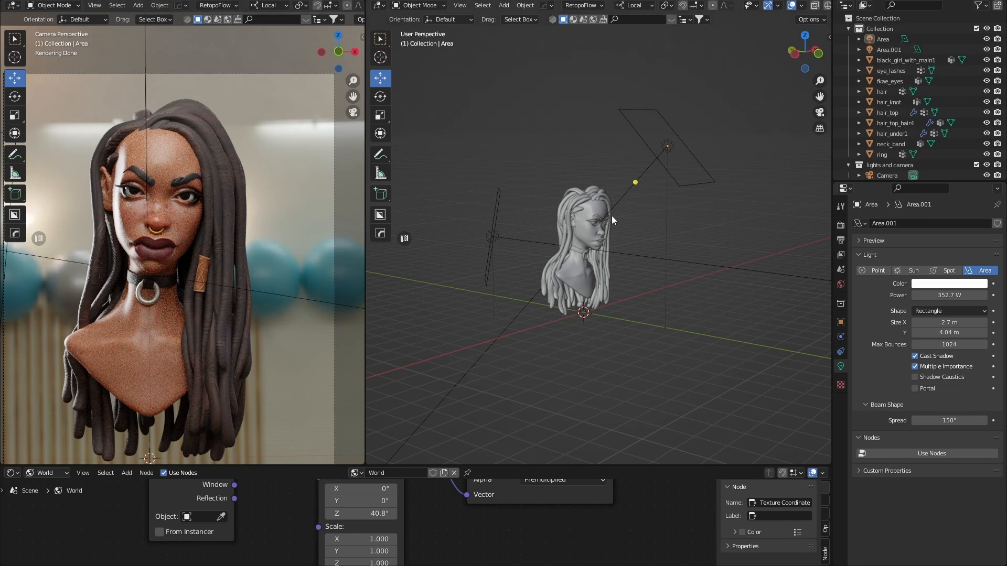
Reselect the Area light and show its Object transform: Z 7.4047 m, rotated 45° about X.
left_click(701, 183)
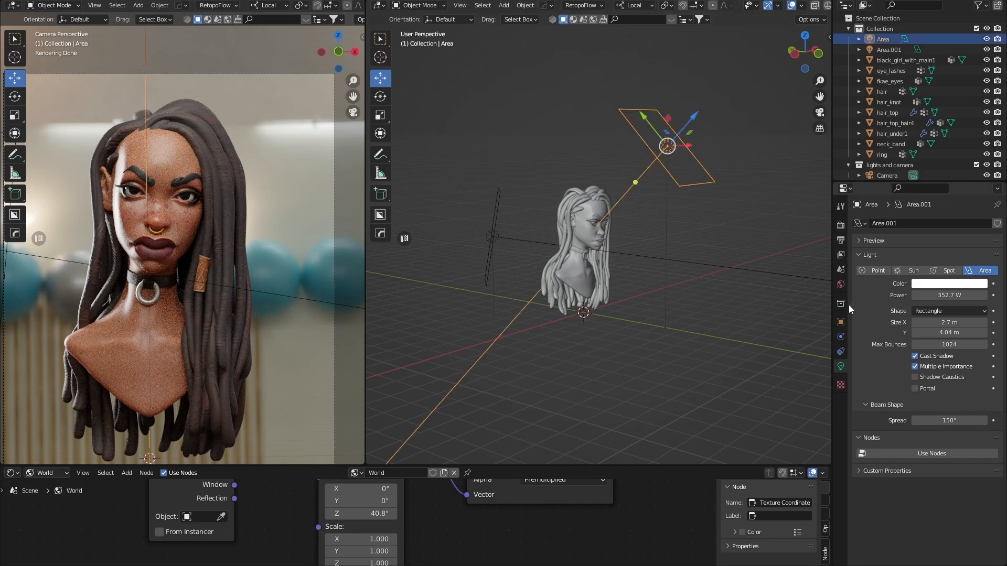
left_click(870, 40)
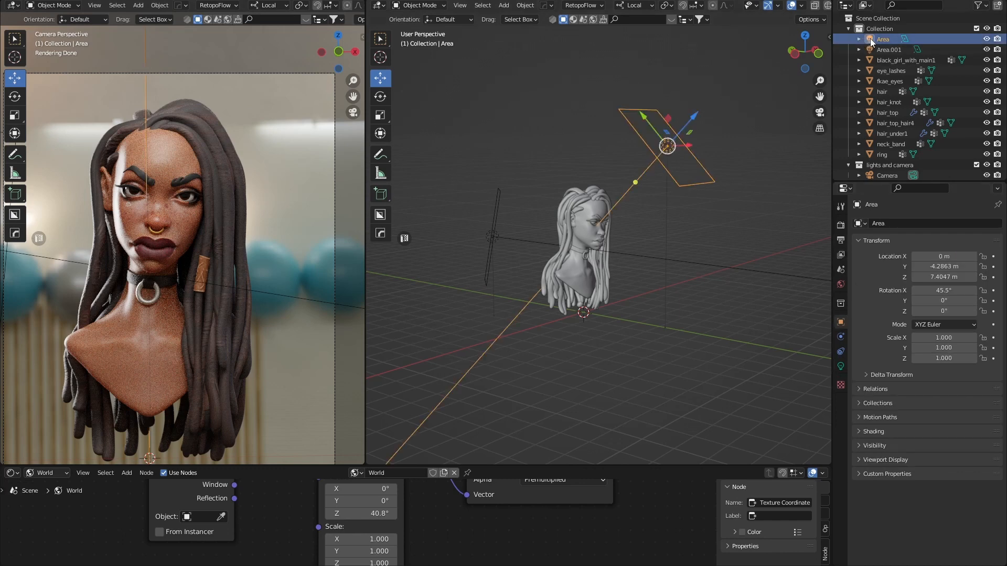
left_click(987, 40)
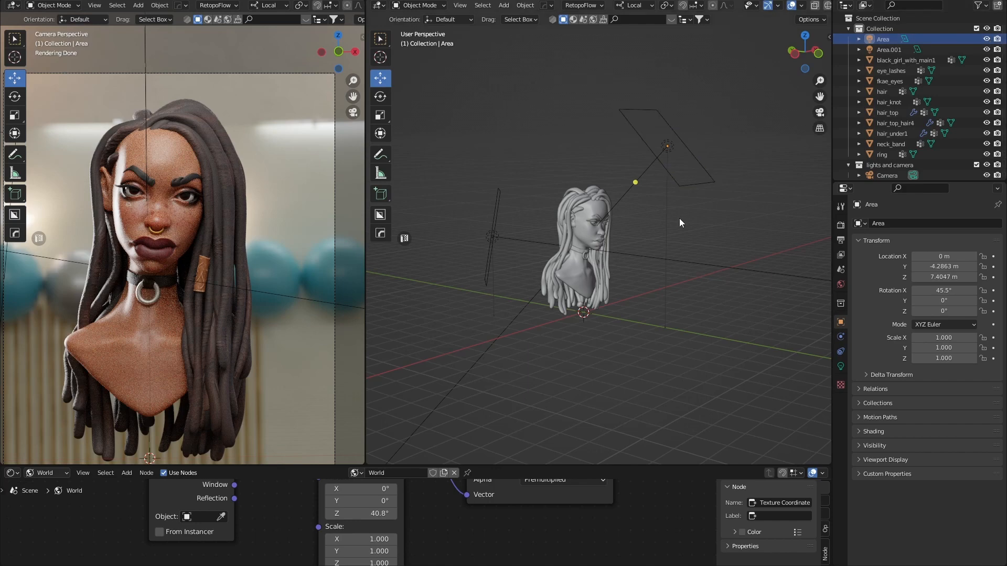
middle_click_drag(678, 218, 612, 262)
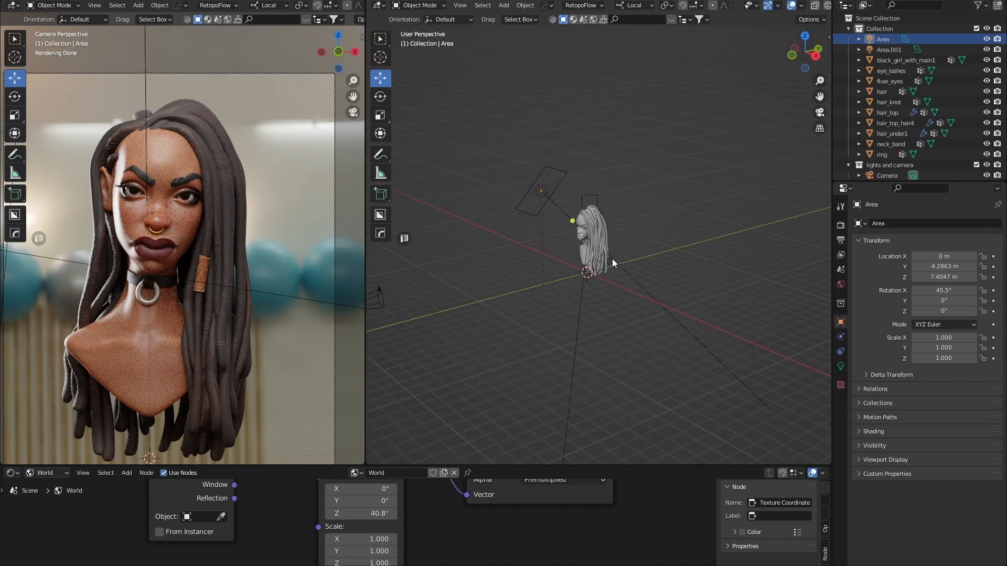
middle_click_drag(663, 296, 650, 319)
Add a plane and move it to X 5.6656 m and Z 6.2477 m beside the bust.
key("shift+a")
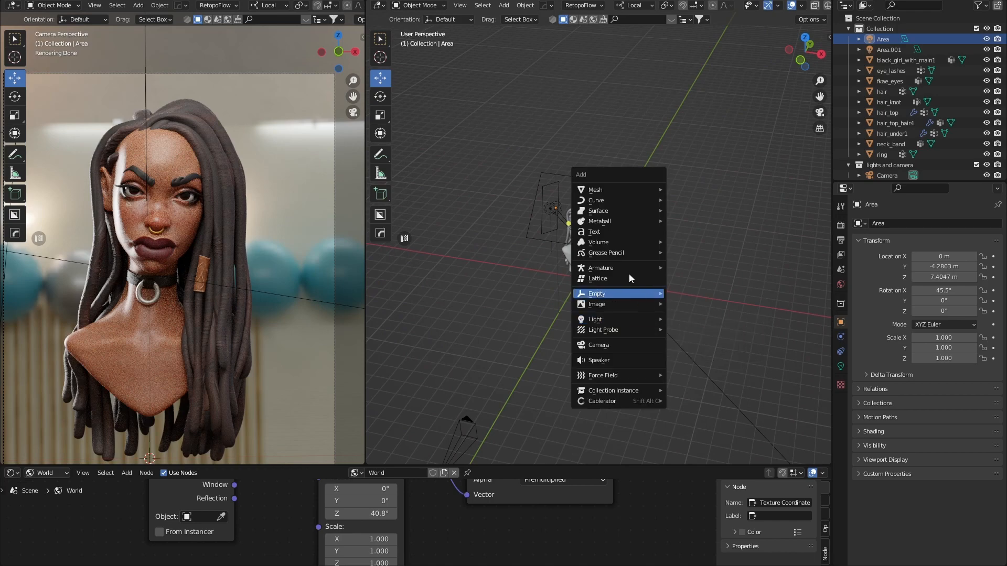
mouse_move(608, 189)
left_click(698, 197)
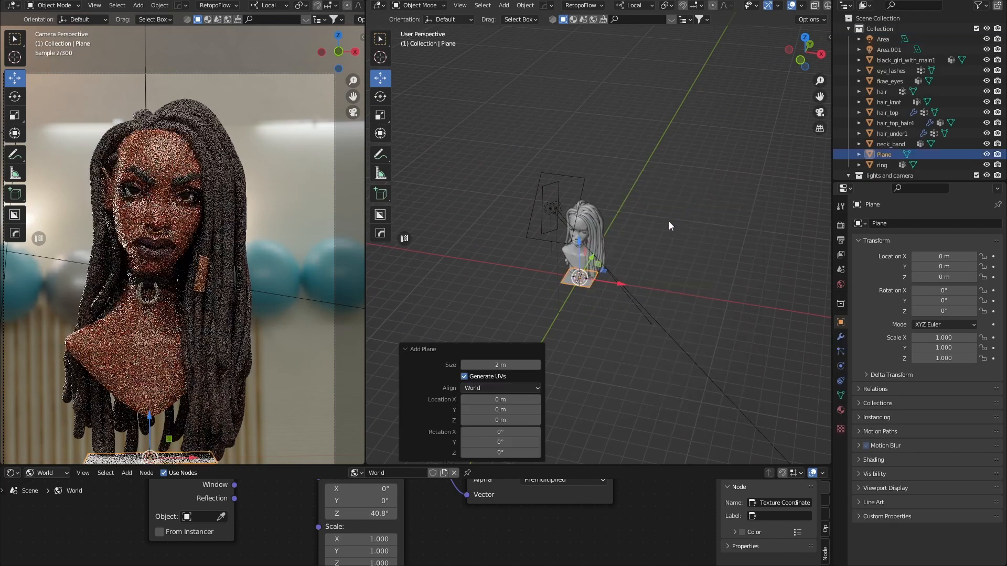
left_click_drag(610, 277, 684, 297)
middle_click_drag(672, 260, 683, 239)
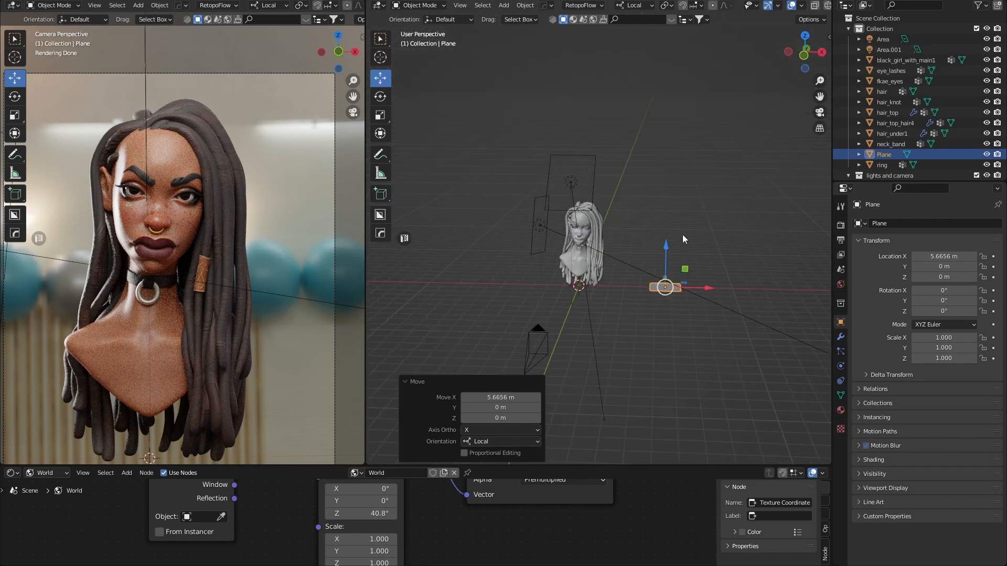
left_click_drag(665, 250, 664, 173)
middle_click_drag(664, 174, 659, 238)
Scale the plane to 2.422 along Y and 2.303 along X.
key("s")
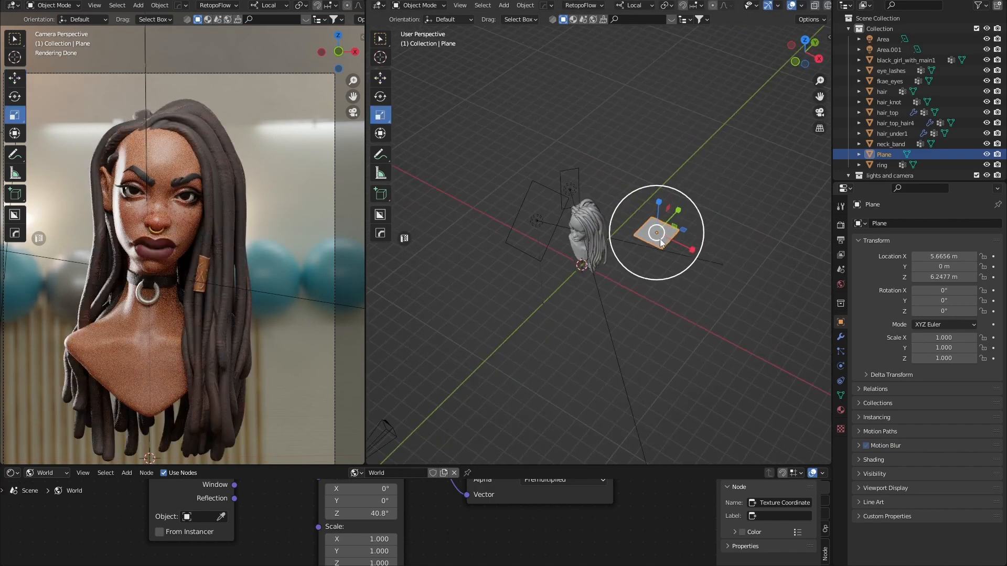
left_click_drag(681, 209, 703, 206)
mouse_move(703, 206)
middle_mouse_down()
mouse_move(707, 244)
mouse_move(701, 201)
middle_mouse_up()
left_click_drag(701, 202, 744, 202)
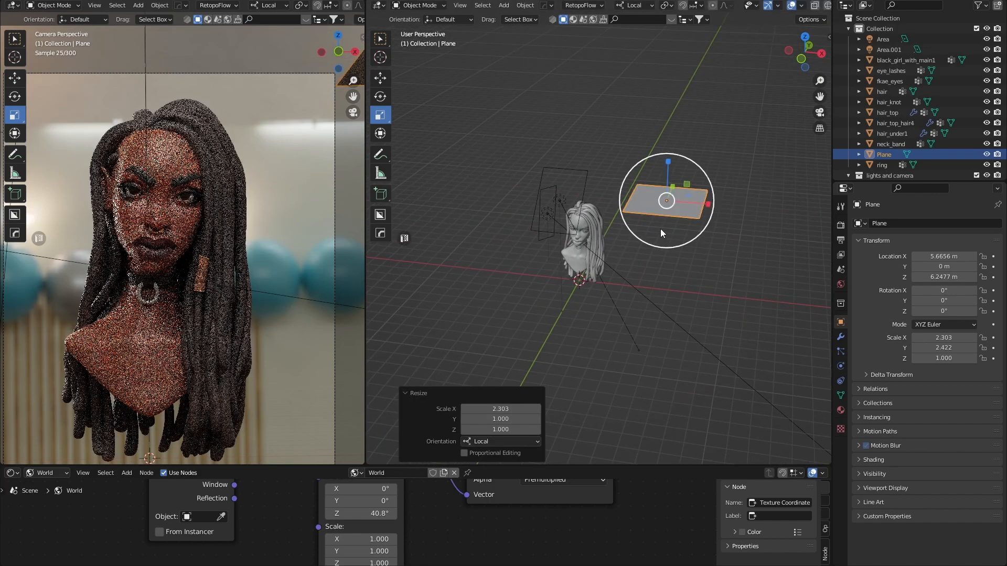
middle_click_drag(660, 229, 704, 196)
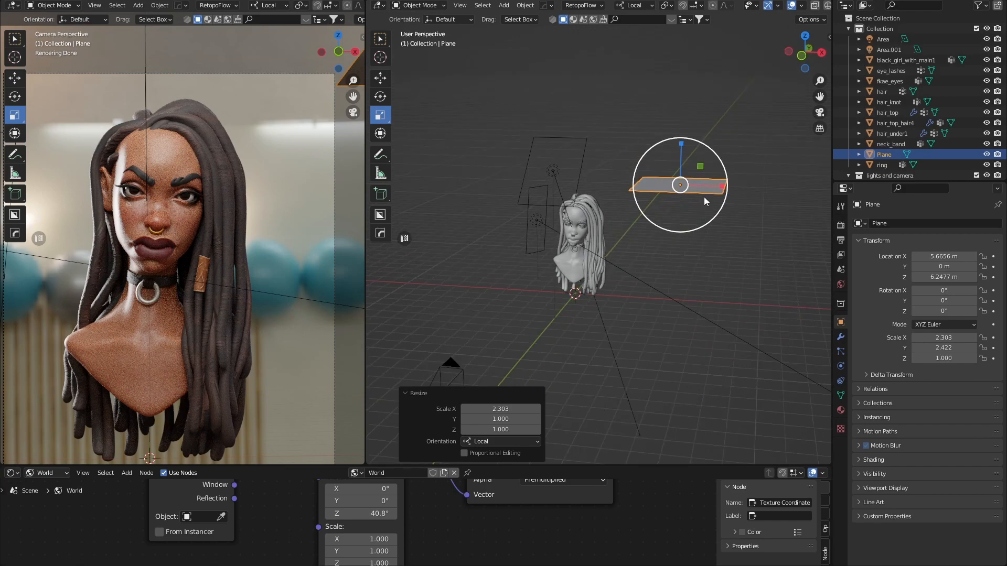
key("ctrl+Tab")
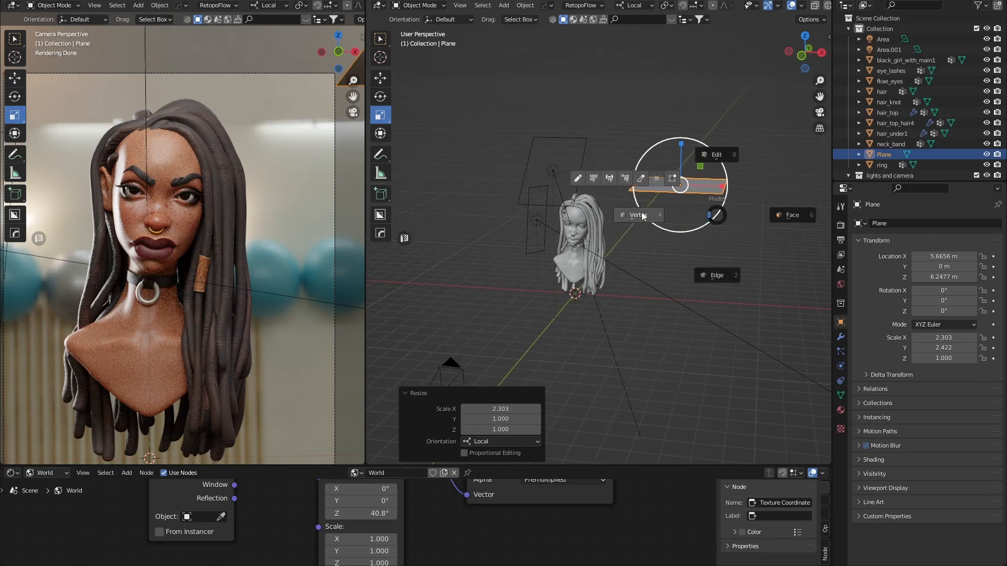
Extrude one plane edge about 6.33 m downward into an L-shaped flap, then return to Object Mode.
left_click(718, 254)
mouse_move(718, 254)
middle_mouse_down()
mouse_move(712, 267)
mouse_move(722, 230)
mouse_move(727, 249)
middle_mouse_up()
key("g")
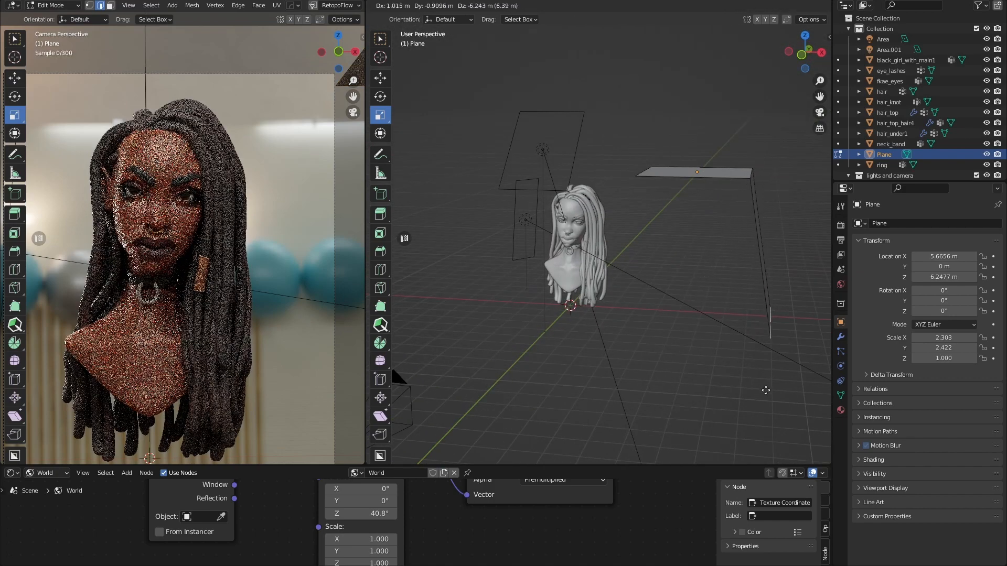
left_click(767, 393)
middle_click_drag(688, 277, 629, 225)
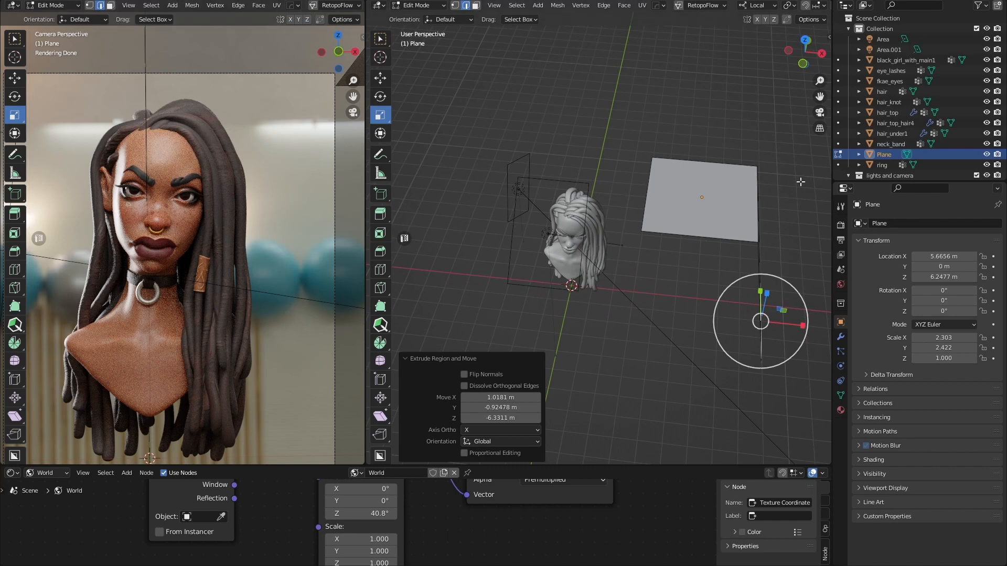
middle_click_drag(709, 233, 706, 231)
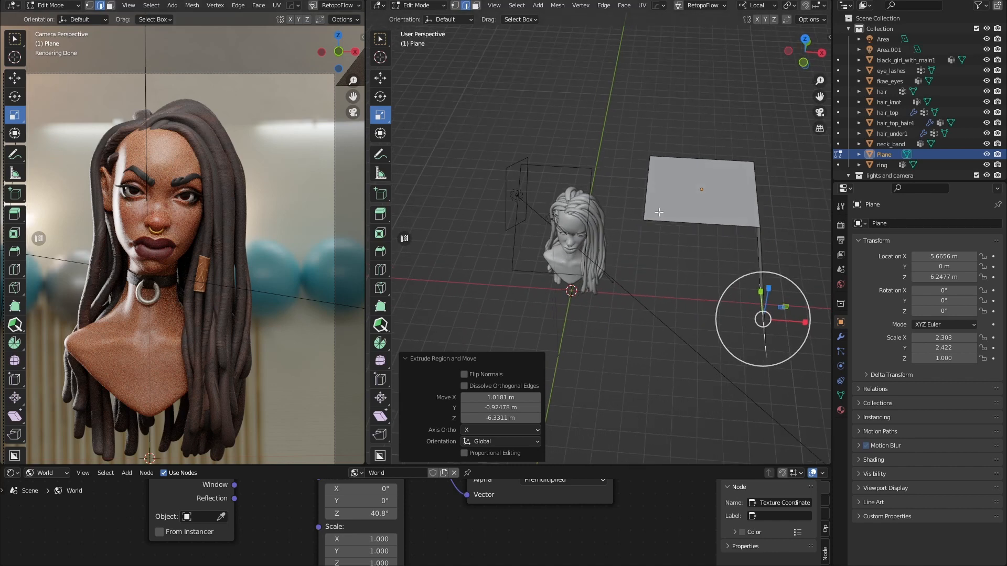
middle_click_drag(723, 194, 722, 194)
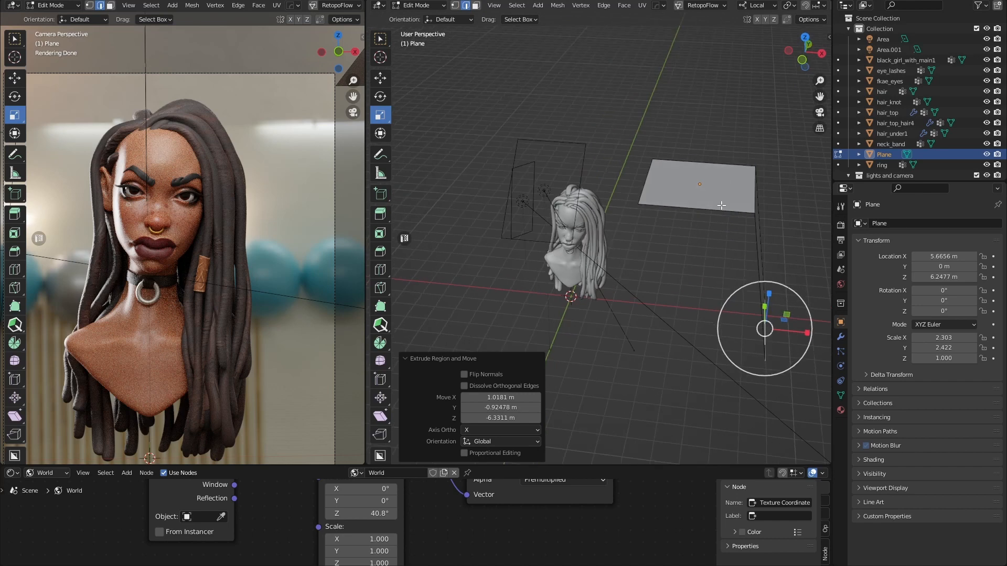
key("ctrl+Tab")
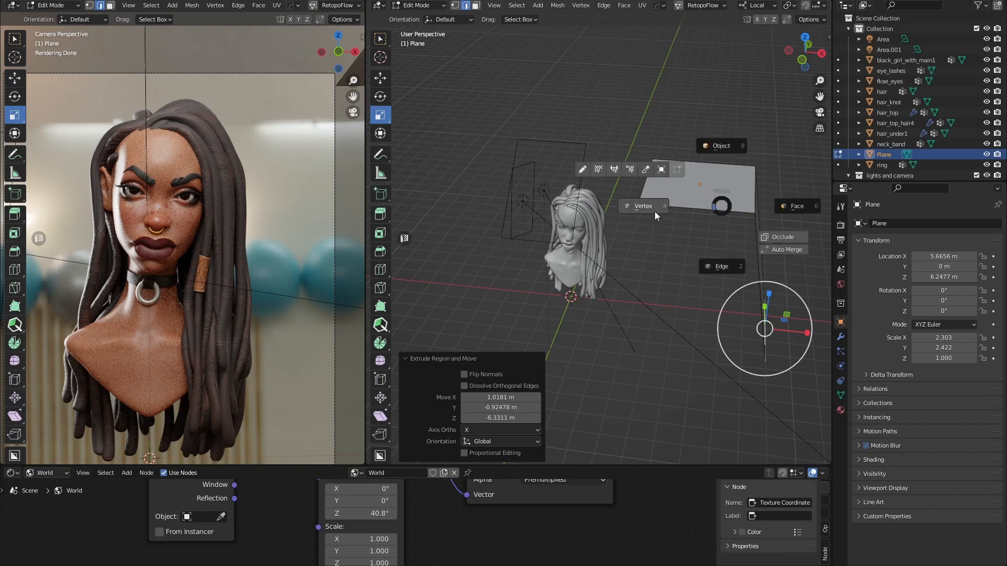
left_click(655, 212)
key("shift+space")
Move the L-shaped plane over the bust to X 1.8186 m and Z 7.0602 m.
key("g")
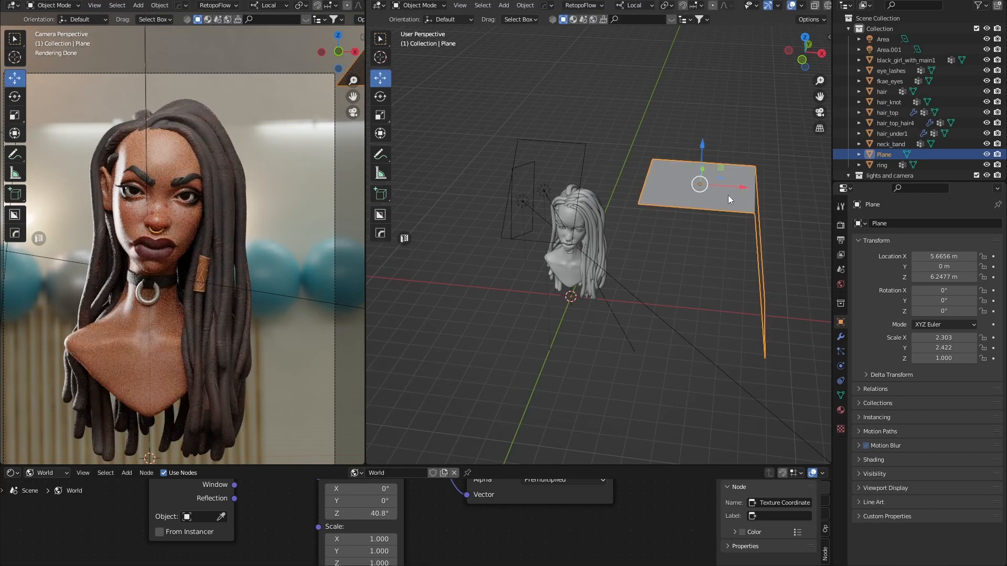
left_click_drag(721, 185, 638, 185)
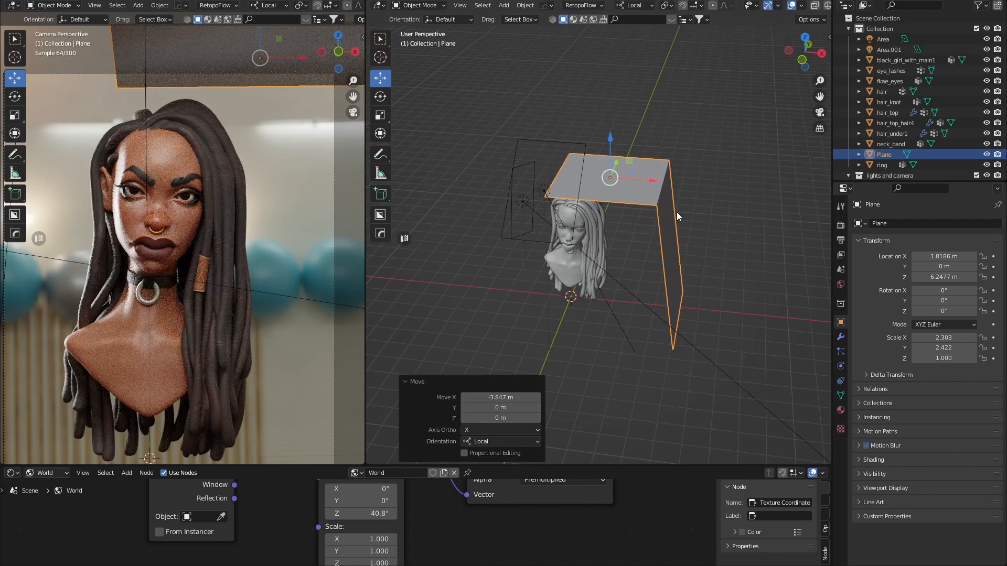
middle_click_drag(677, 214, 691, 202)
left_click_drag(610, 134, 603, 113)
middle_click_drag(619, 133, 592, 184)
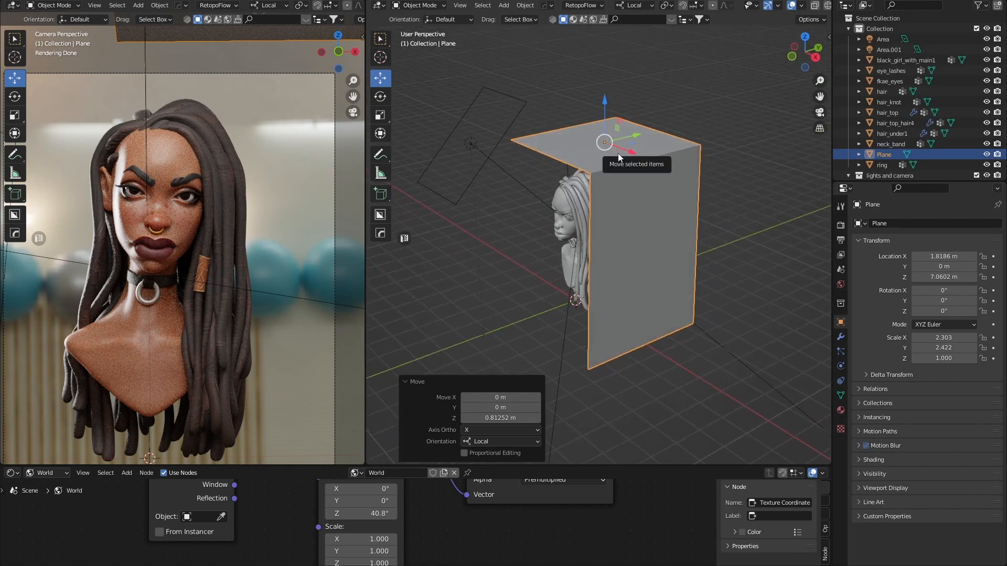
Narrow the plane to a Y scale of 2.134.
key("r")
left_click_drag(637, 136, 666, 135)
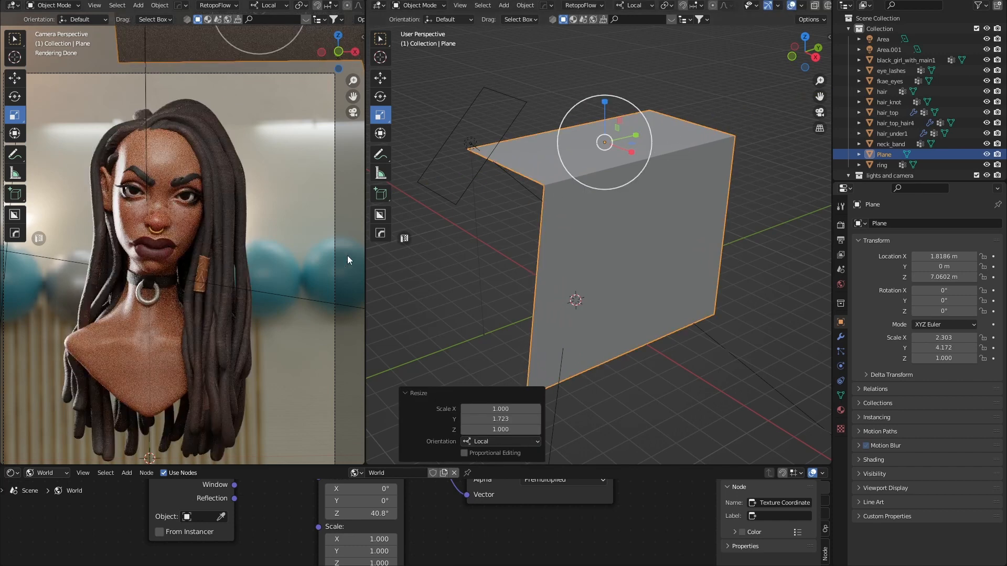
left_click(619, 139)
middle_click_drag(620, 139, 681, 165)
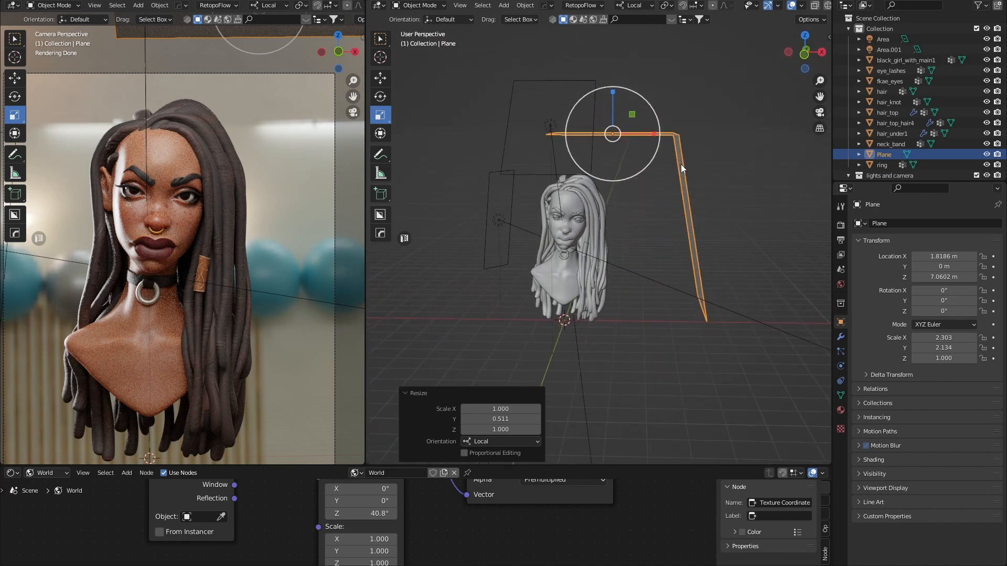
Toggle the Plane's visibility in the Outliner several times to compare with and without it.
scroll(681, 165, "up", 1)
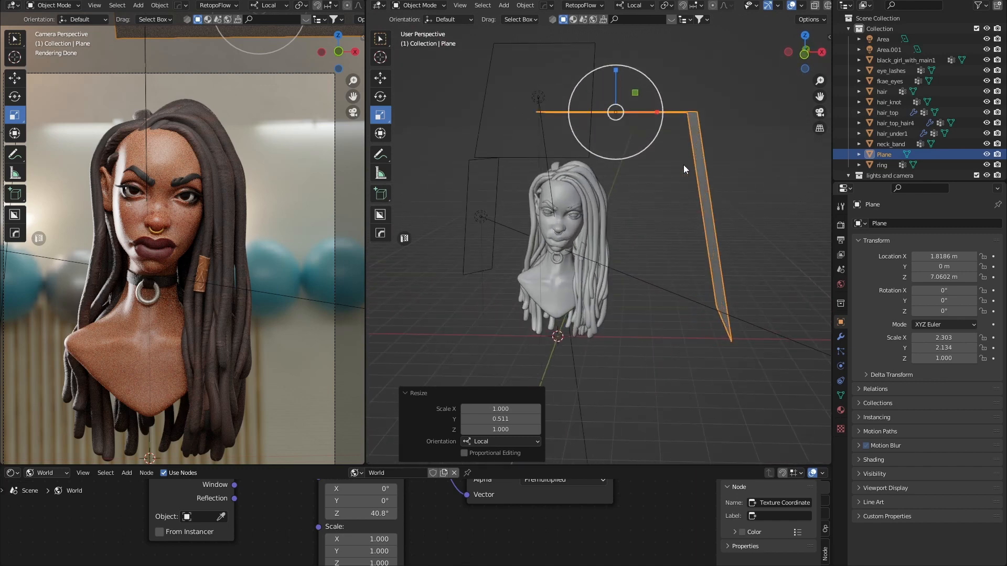
left_click(987, 156)
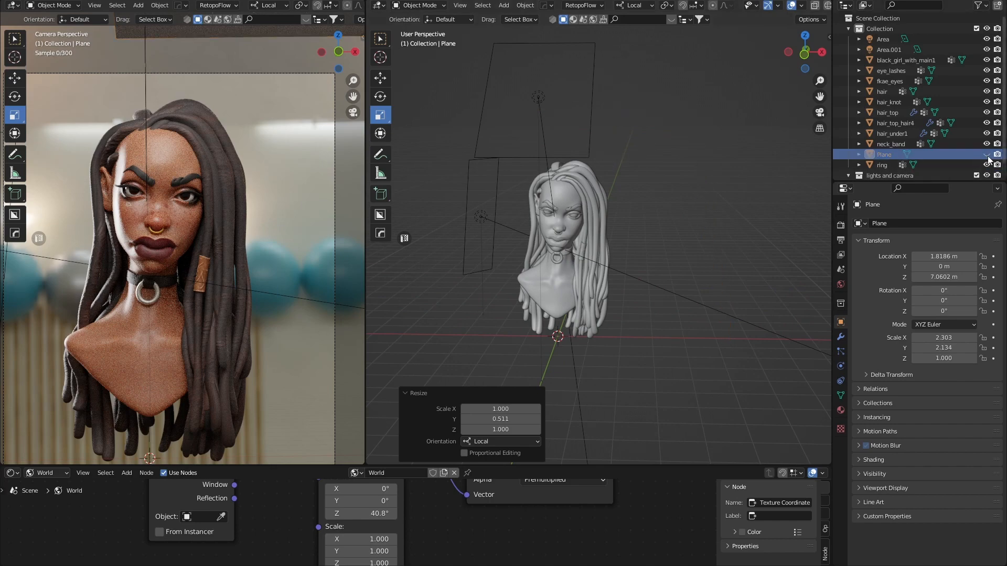
left_click(987, 155)
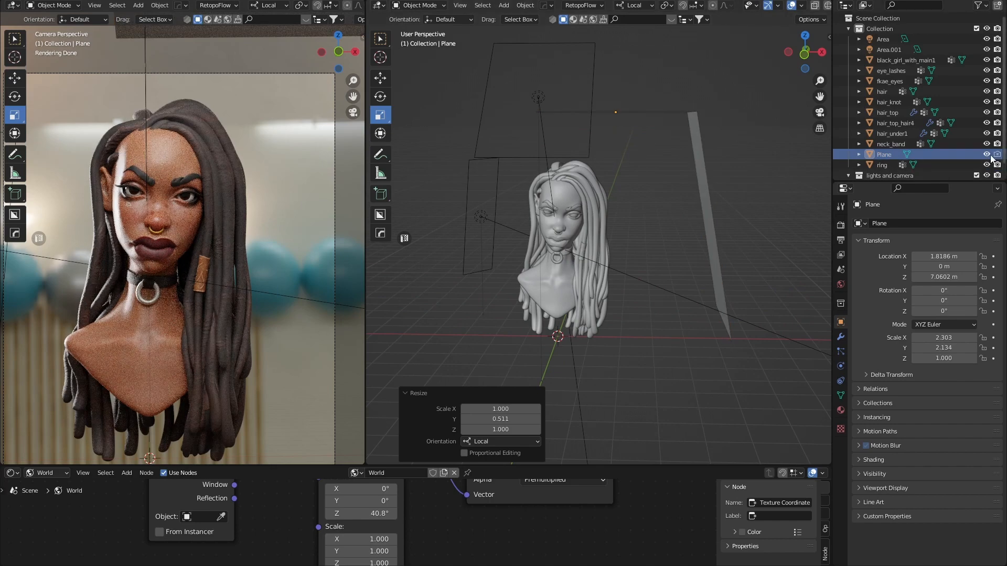
left_click(987, 156)
left_click(987, 156)
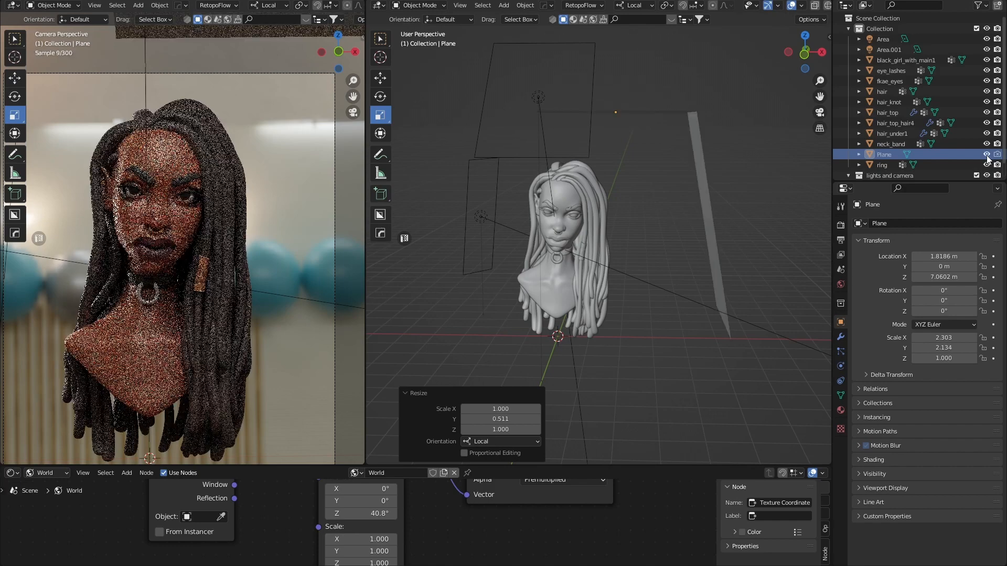
left_click(987, 155)
left_click(987, 156)
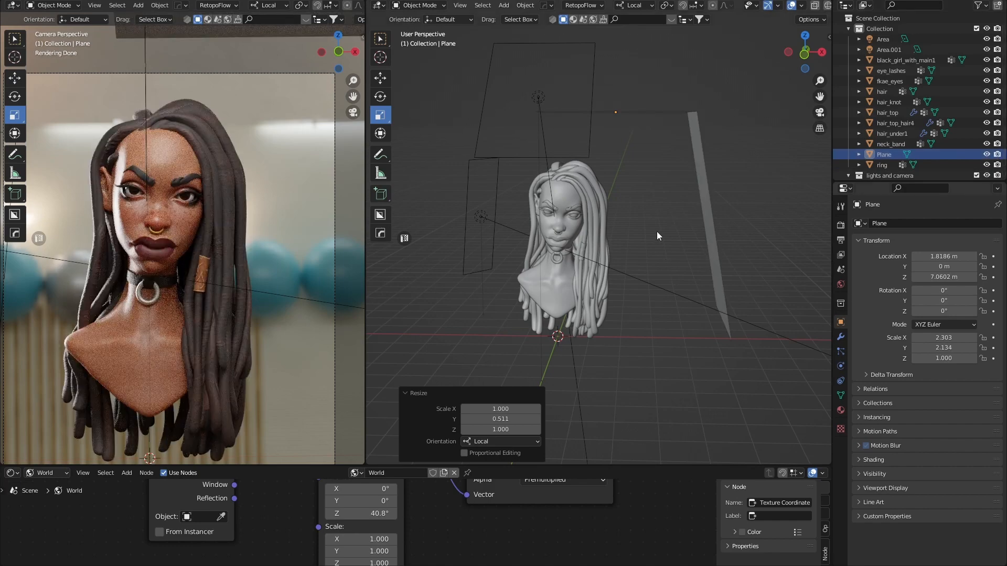
middle_click_drag(657, 231, 692, 124)
left_click(692, 126)
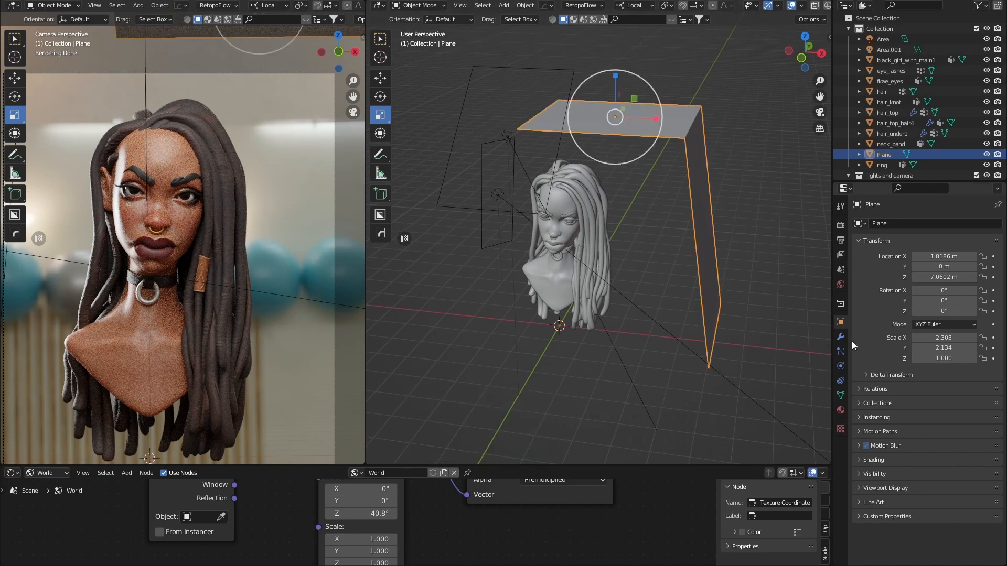
left_click(841, 410)
left_click(926, 268)
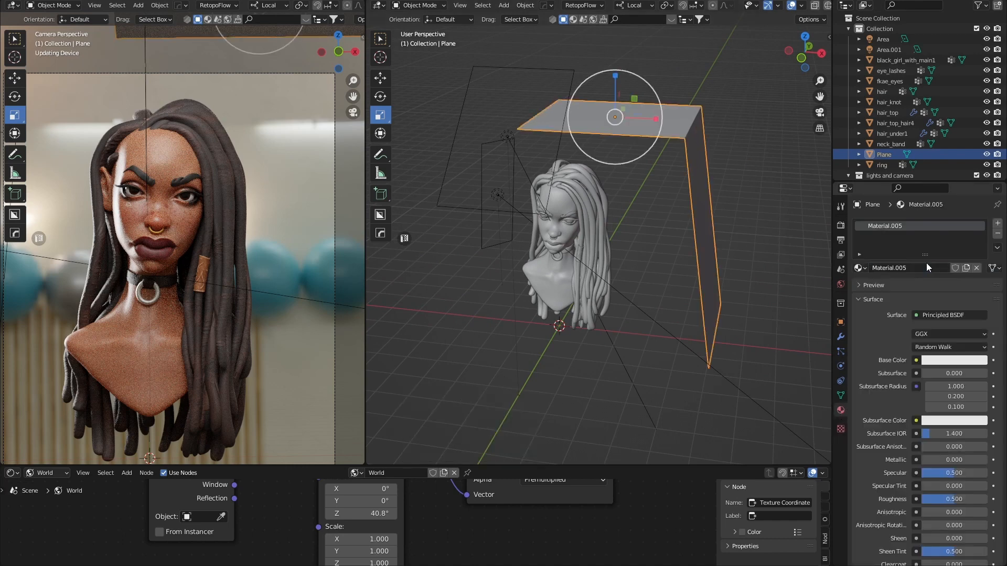
left_click(945, 372)
left_click(946, 361)
left_click(946, 362)
left_click_drag(977, 255, 978, 287)
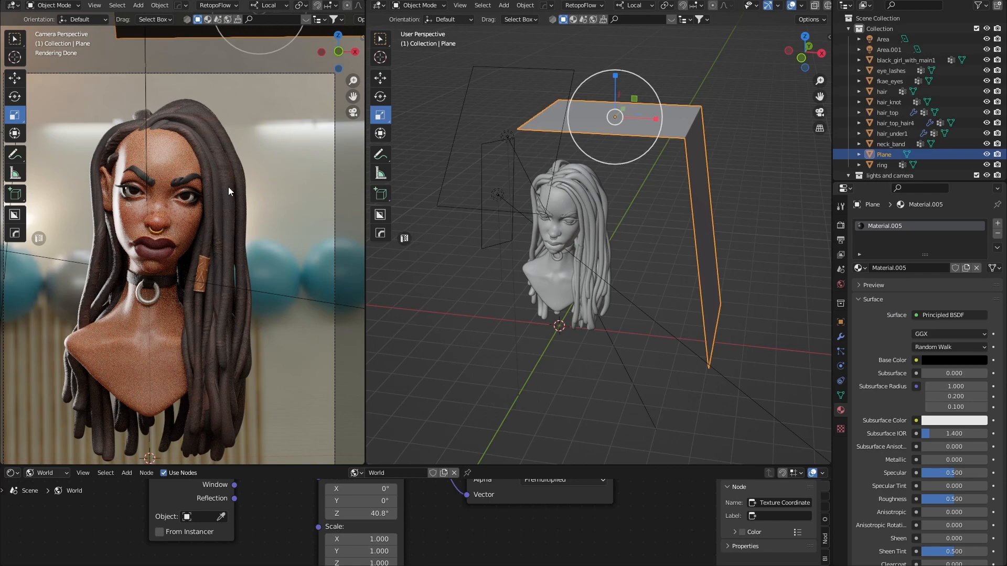
left_click(949, 359)
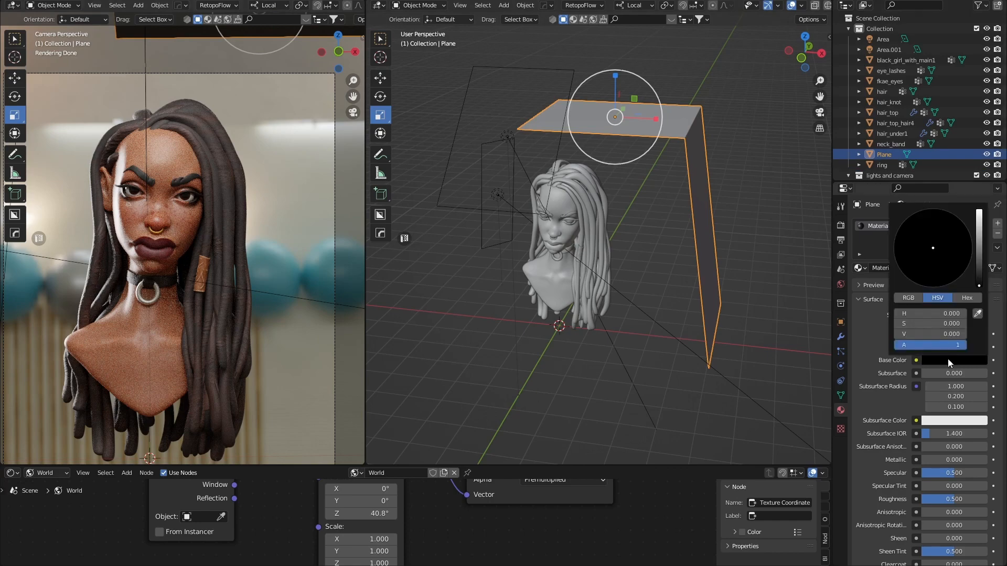
mouse_move(980, 286)
left_mouse_down()
mouse_move(979, 210)
mouse_move(979, 287)
left_mouse_up()
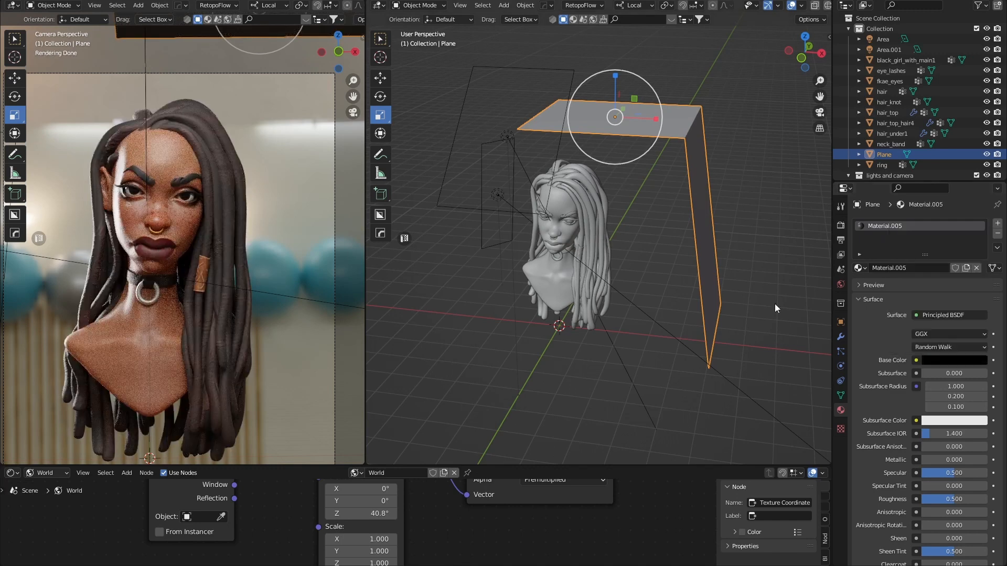
left_click(725, 171)
middle_click_drag(734, 201, 741, 177)
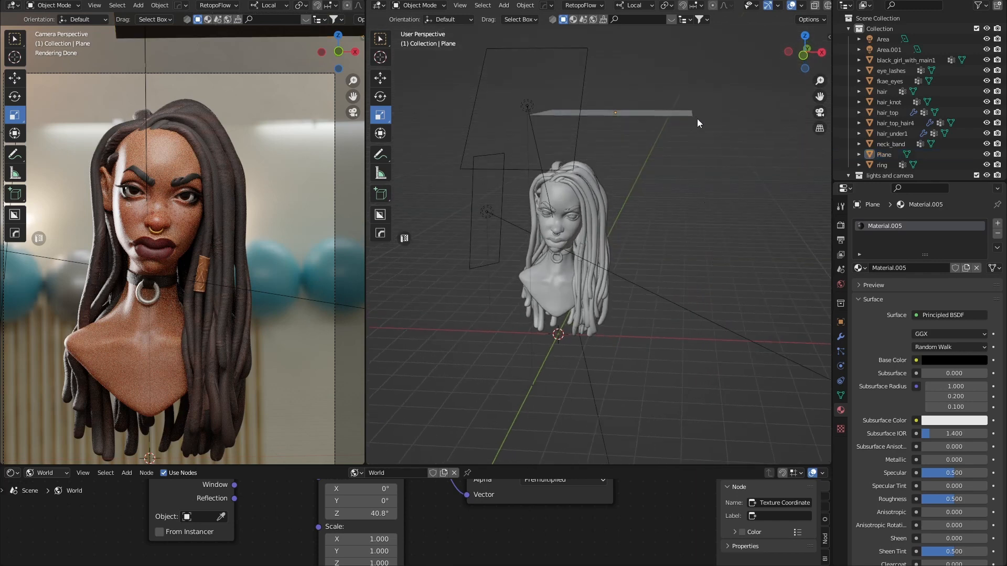
left_click(691, 117)
middle_click_drag(693, 126, 653, 143)
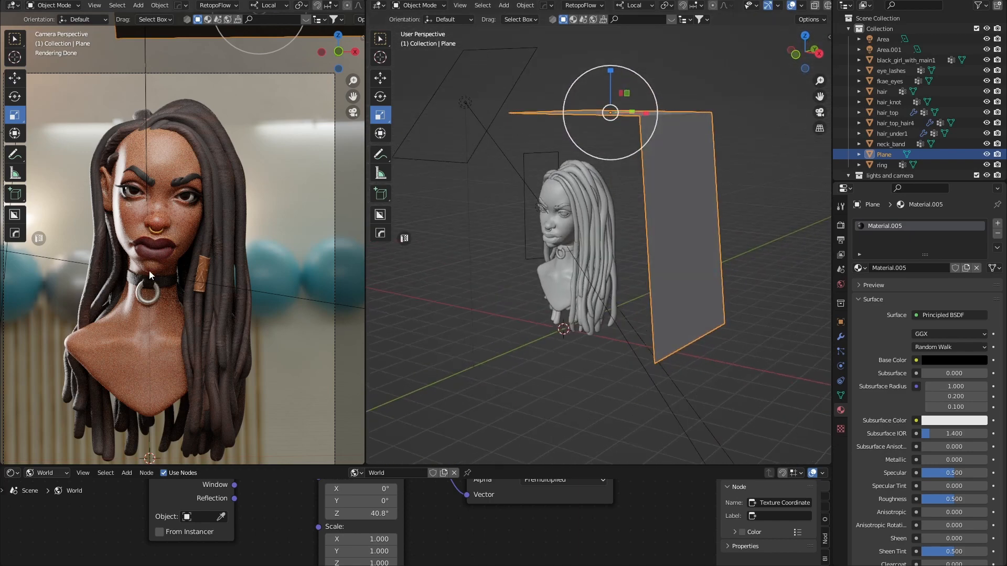
scroll(157, 271, "up", 3)
scroll(617, 263, "down", 4)
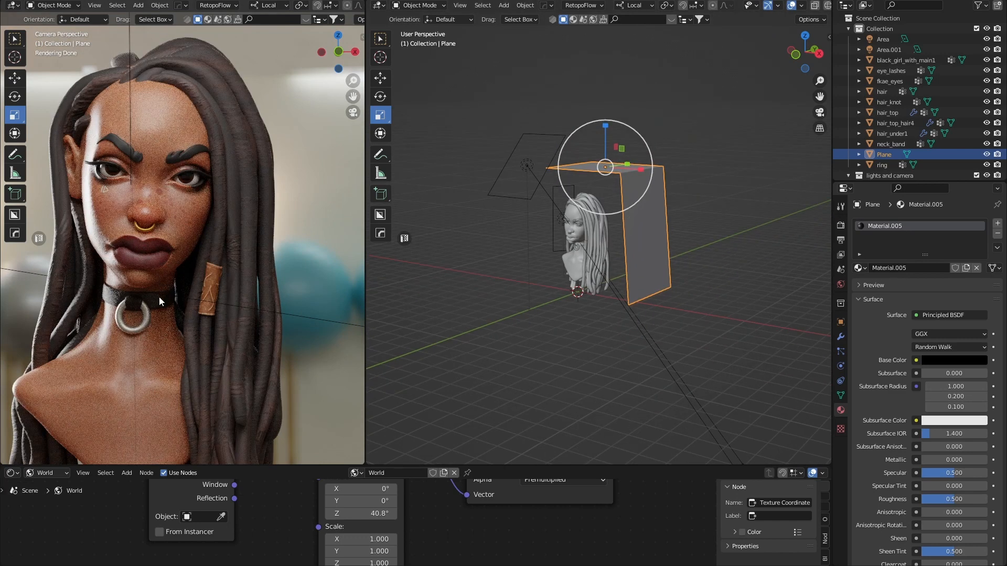
middle_click_drag(656, 251, 572, 292)
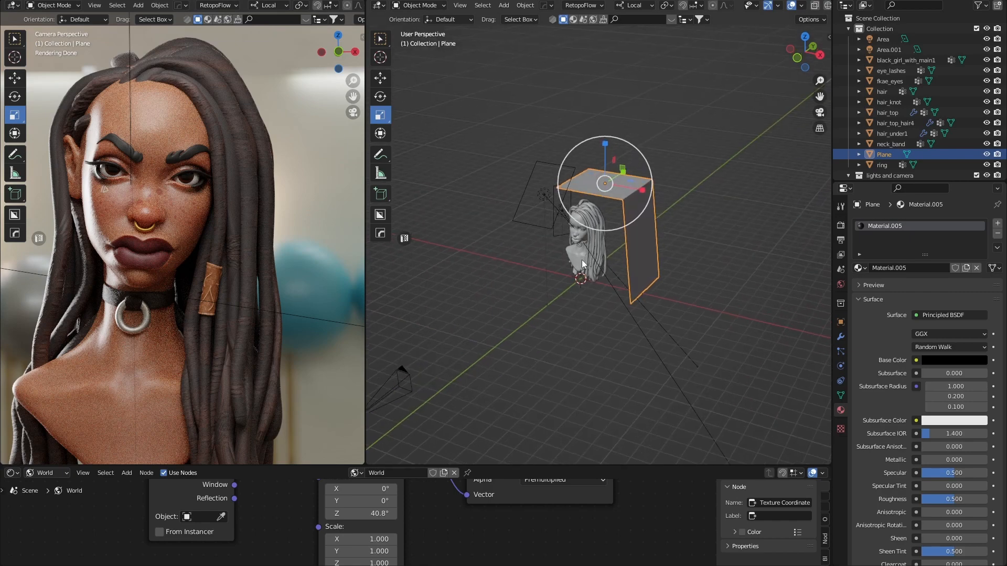
middle_click_drag(573, 289, 576, 332)
key("alt+a")
key("shift+a")
mouse_move(575, 333)
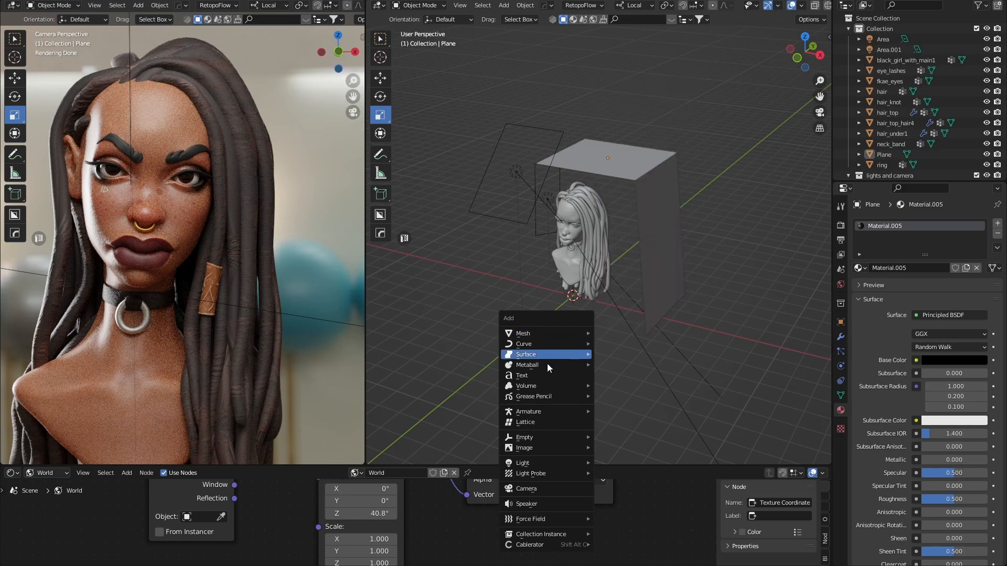
mouse_move(543, 461)
left_click(637, 465)
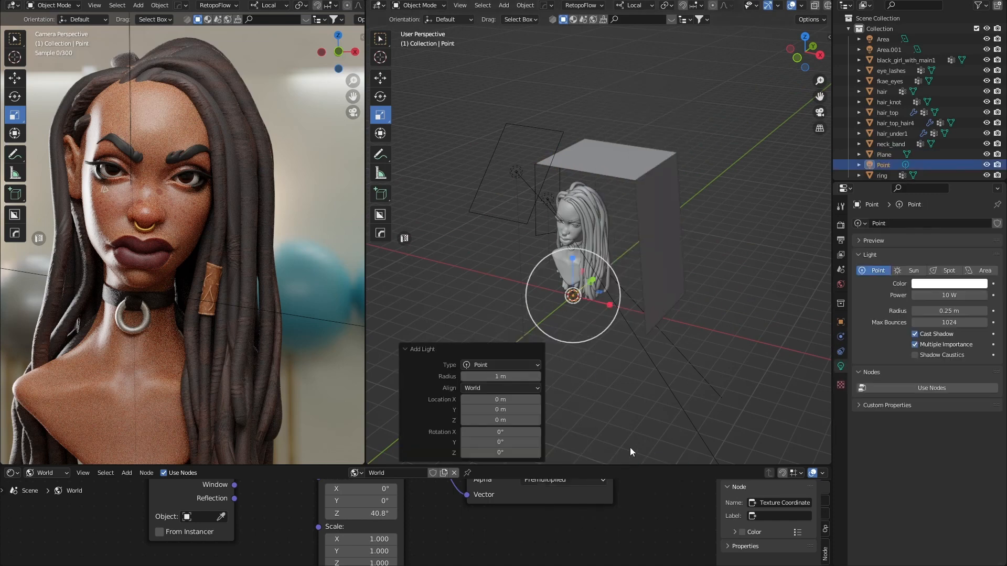
middle_click_drag(589, 332, 593, 314)
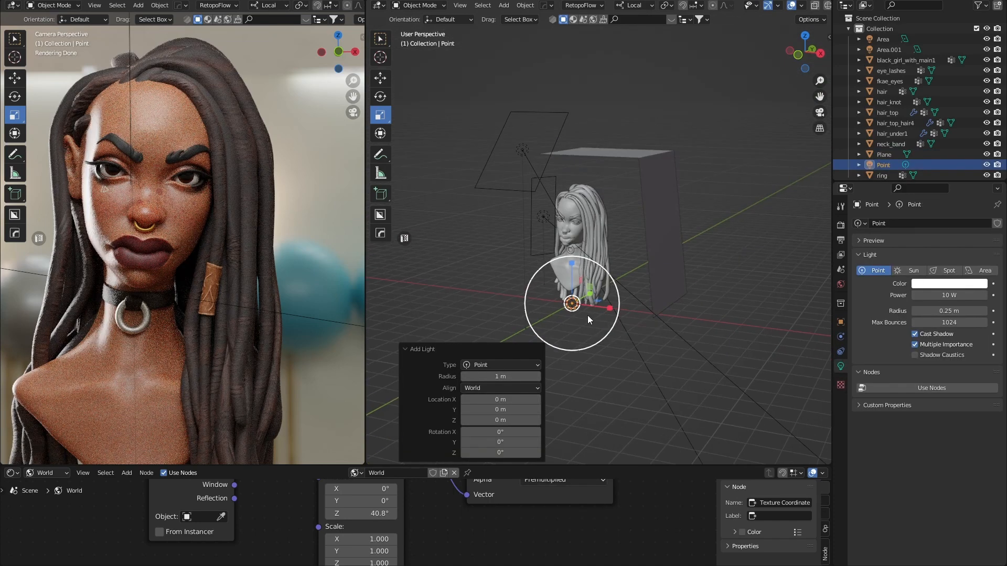
key("w")
left_click_drag(572, 273, 591, 211)
middle_click_drag(576, 249, 581, 264)
left_click_drag(612, 252, 622, 253)
middle_click_drag(619, 262, 597, 278)
left_click_drag(611, 230, 588, 243)
middle_click_drag(592, 249, 602, 270)
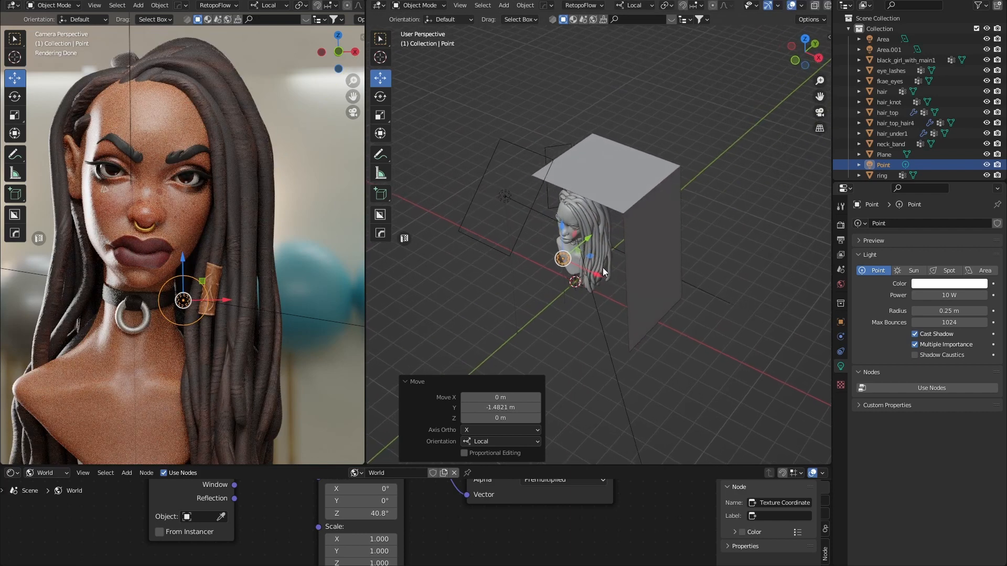
key("g")
key("x")
left_click(604, 277)
middle_click_drag(581, 292, 572, 271)
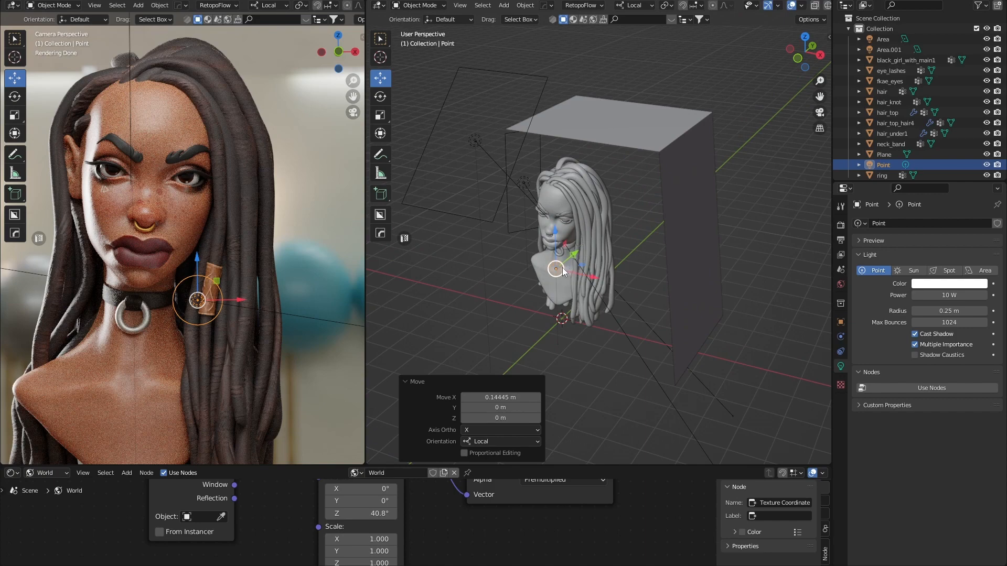
key("Delete")
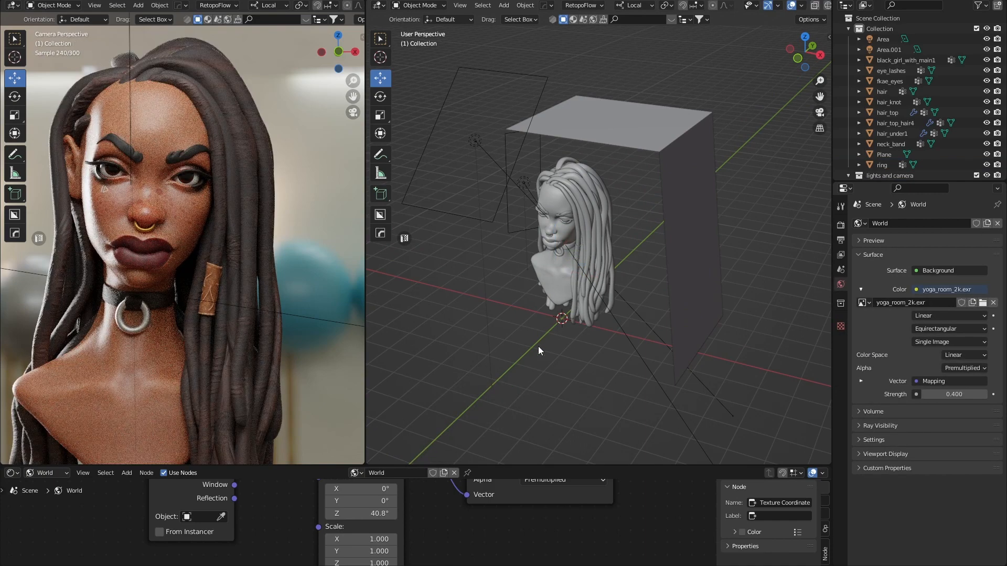
Add a second plane and move it forward along Y.
key("shift+a")
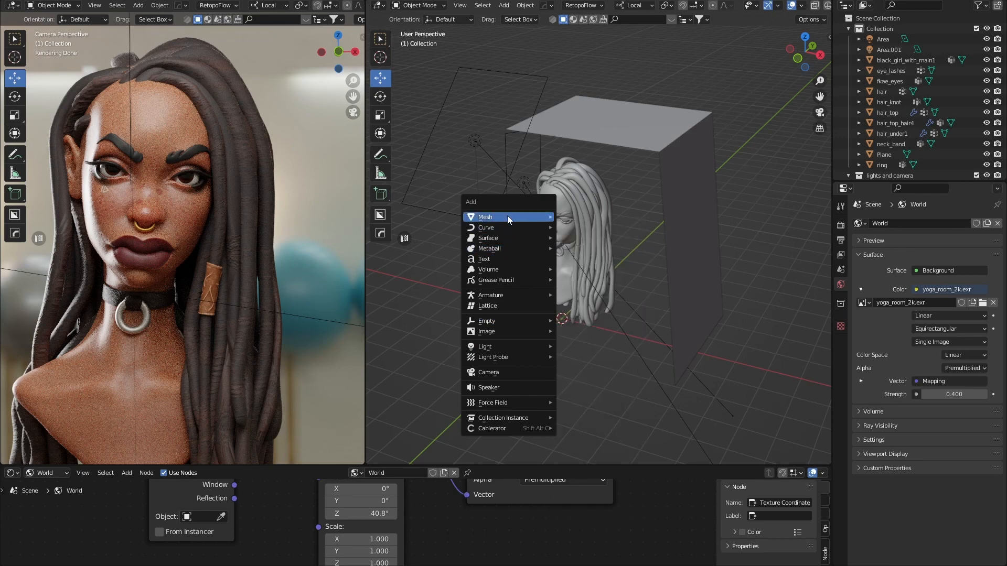
mouse_move(508, 216)
left_click(579, 227)
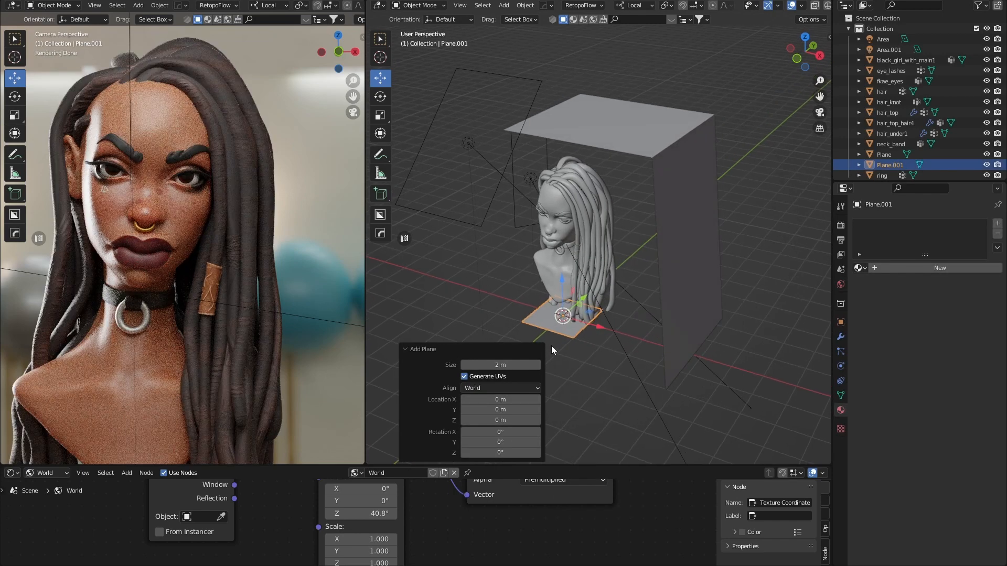
left_click_drag(584, 300, 549, 330)
middle_click_drag(585, 370, 598, 379)
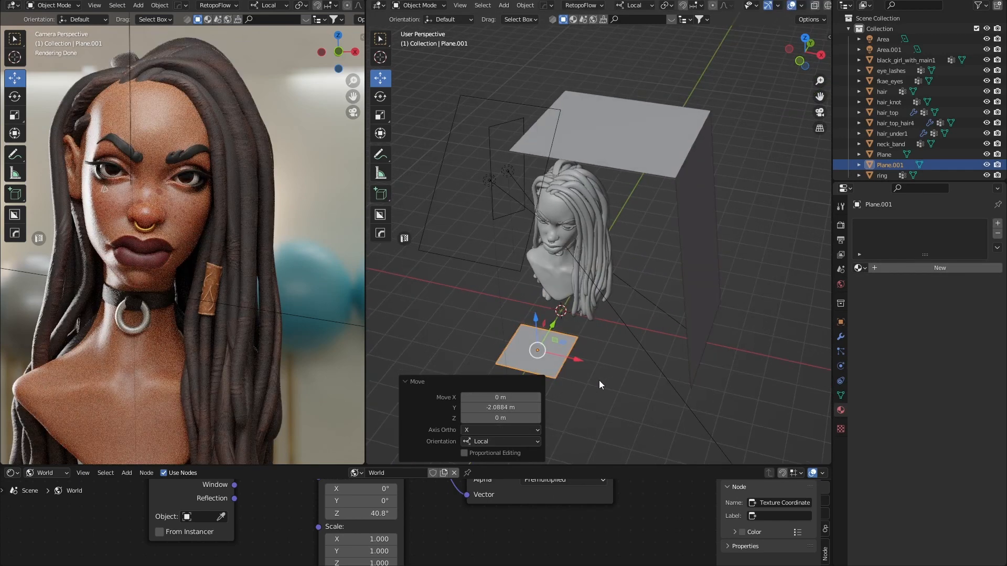
Scale the new plane to X 3.005 and Y 1.575.
key("s")
left_click_drag(575, 361, 662, 379)
middle_click_drag(576, 384, 568, 384)
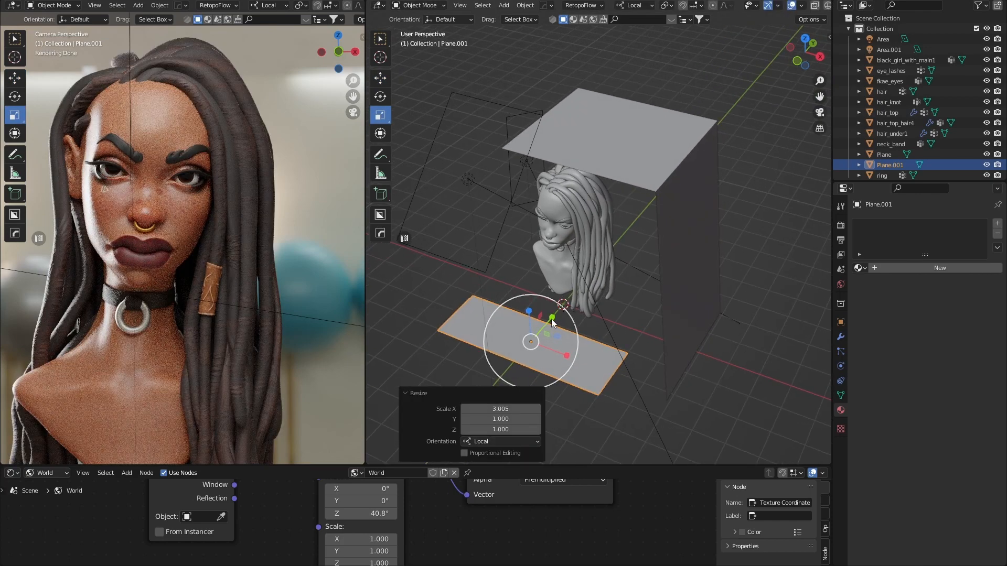
key("s")
left_click(571, 307)
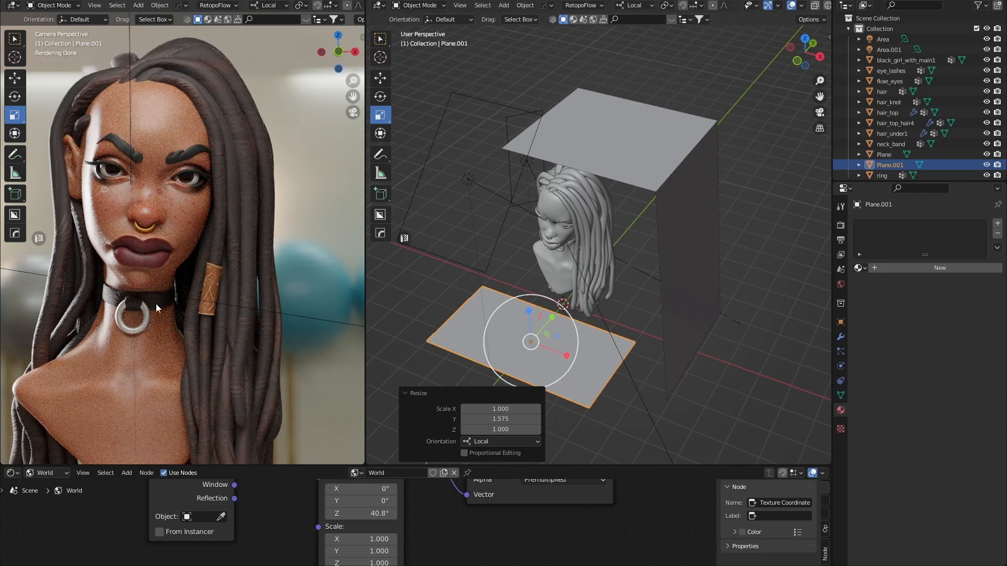
middle_click_drag(489, 330, 508, 316)
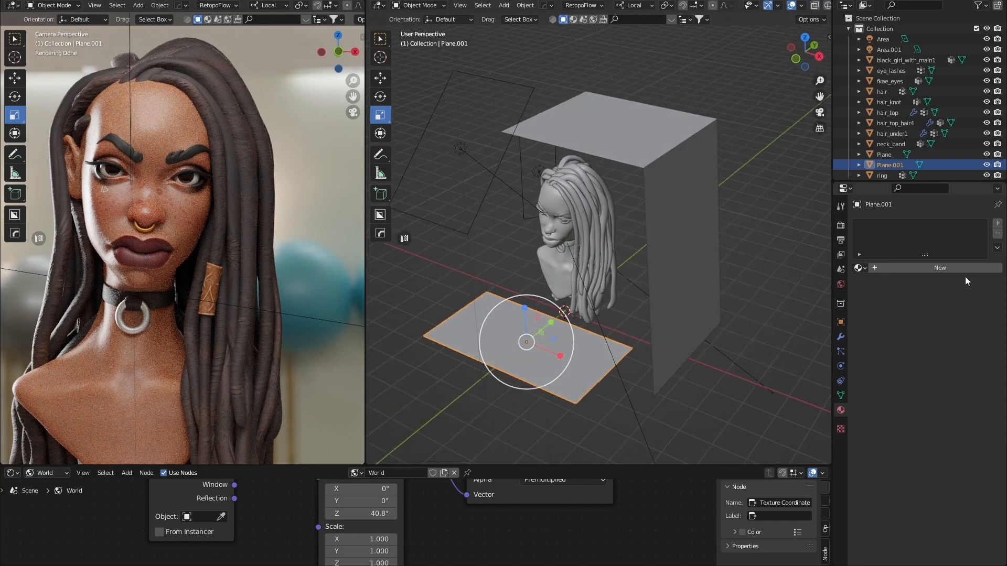
Give the plane a new white material.
left_click(964, 269)
left_click(926, 361)
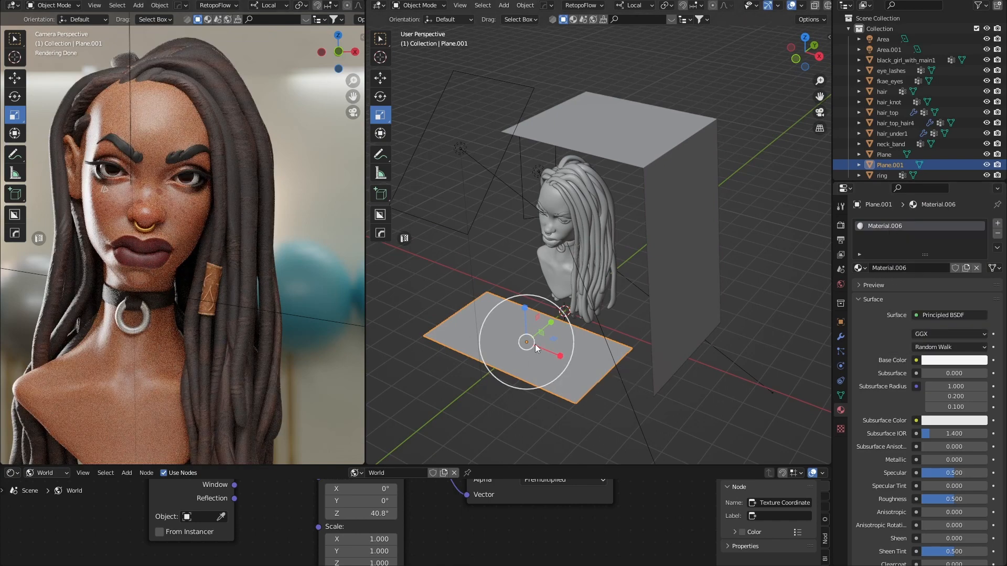
middle_click_drag(535, 344, 514, 323)
Tilt the plane -27.6° around X and lower it along Z.
key("r")
left_click_drag(501, 310, 523, 326)
middle_click_drag(523, 326, 524, 354)
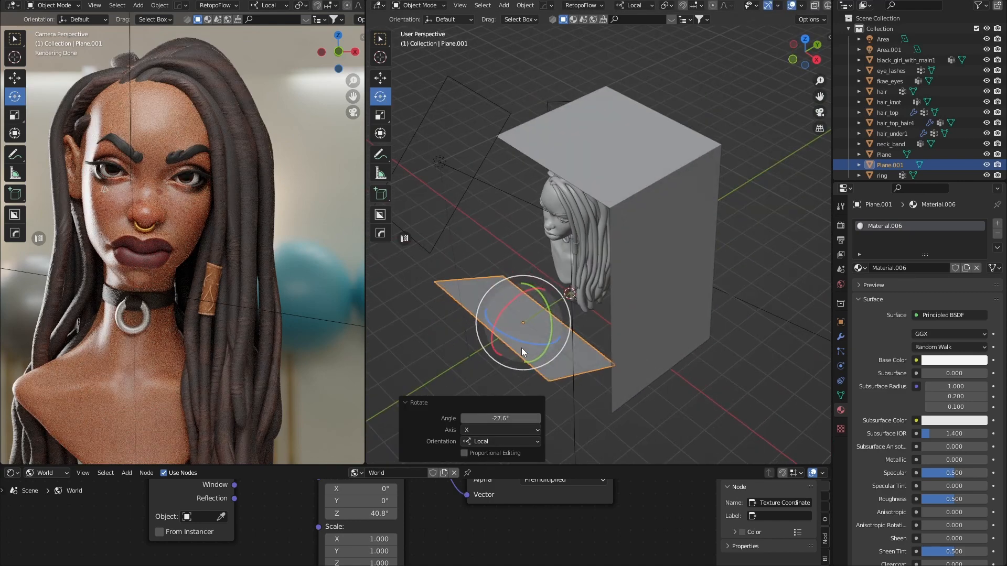
key("g")
middle_click_drag(545, 317, 531, 294)
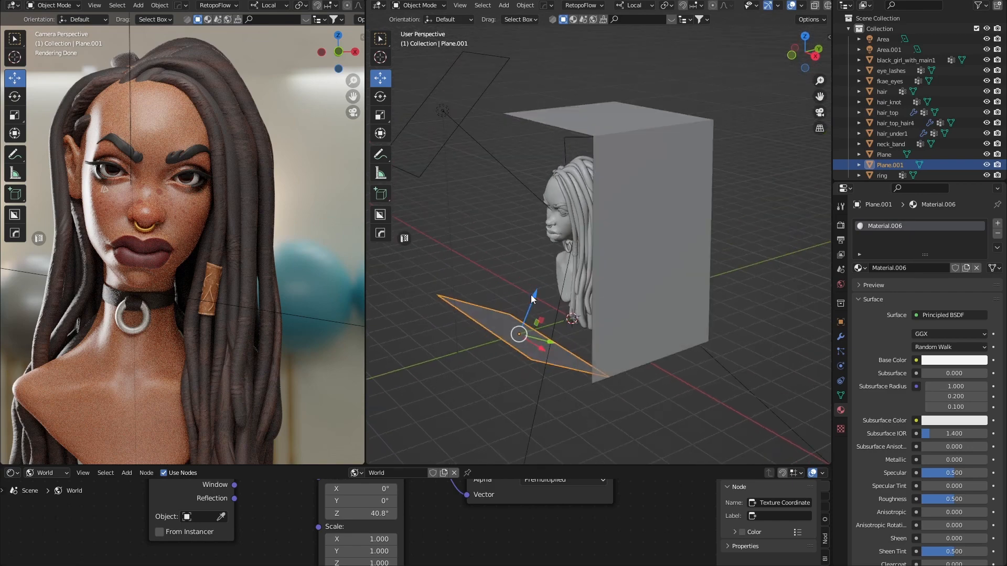
left_click_drag(530, 295, 505, 342)
Select the box-shaped backdrop plane and lower it slightly along Z.
middle_click_drag(505, 342, 511, 339)
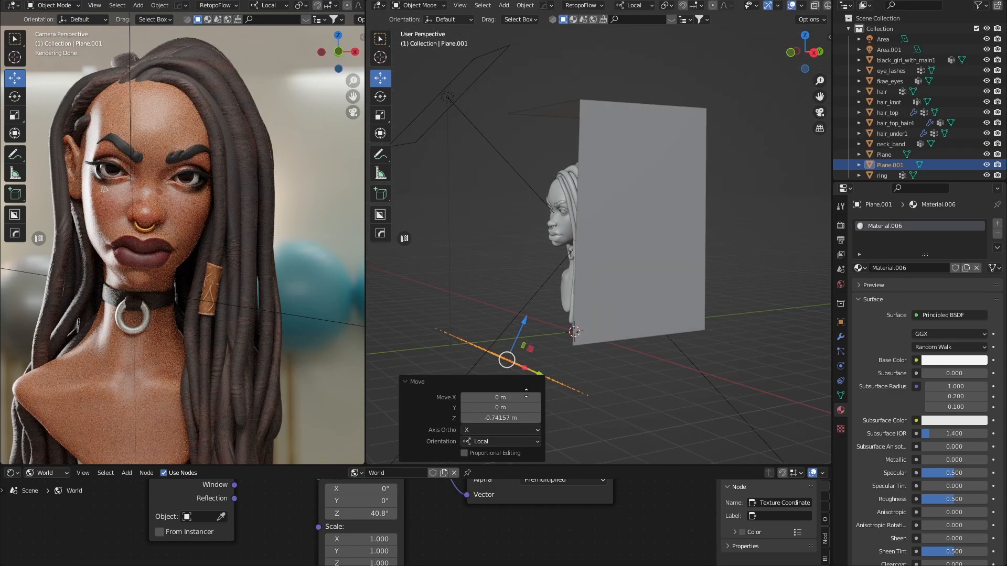
left_click(608, 397)
middle_click_drag(607, 396, 633, 373)
left_click(684, 256)
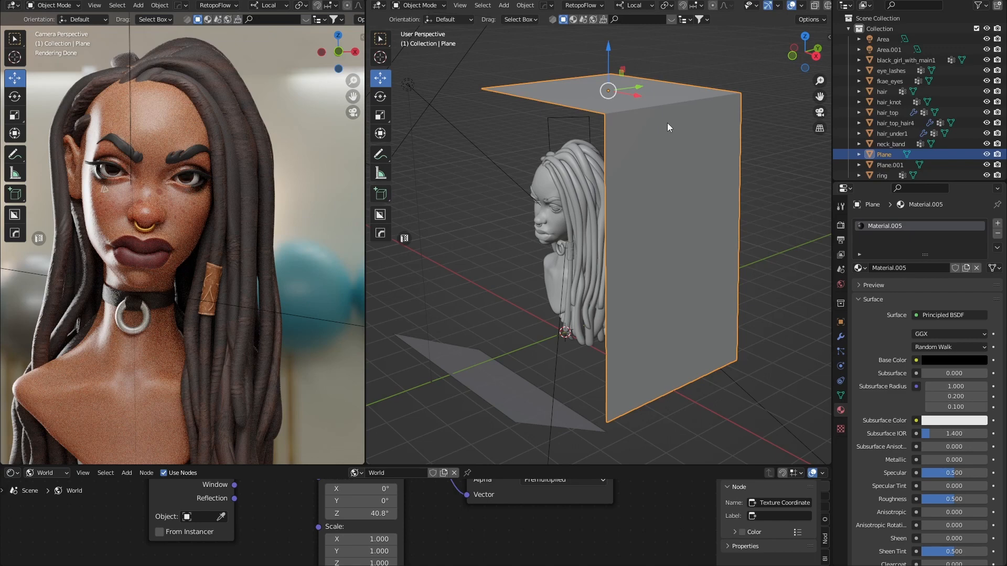
scroll(667, 123, "down", 3)
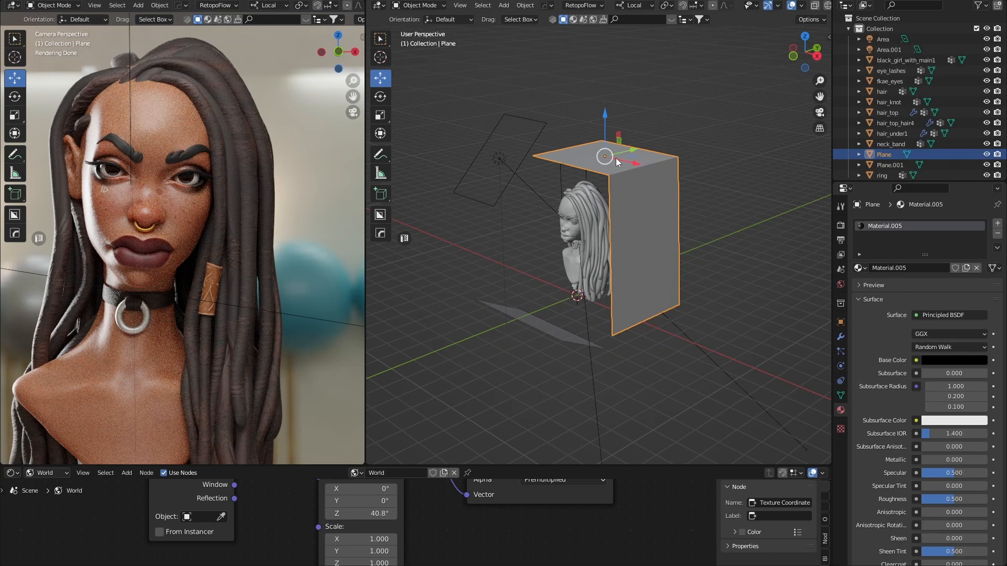
middle_click_drag(618, 162, 604, 128)
left_click_drag(606, 126, 606, 124)
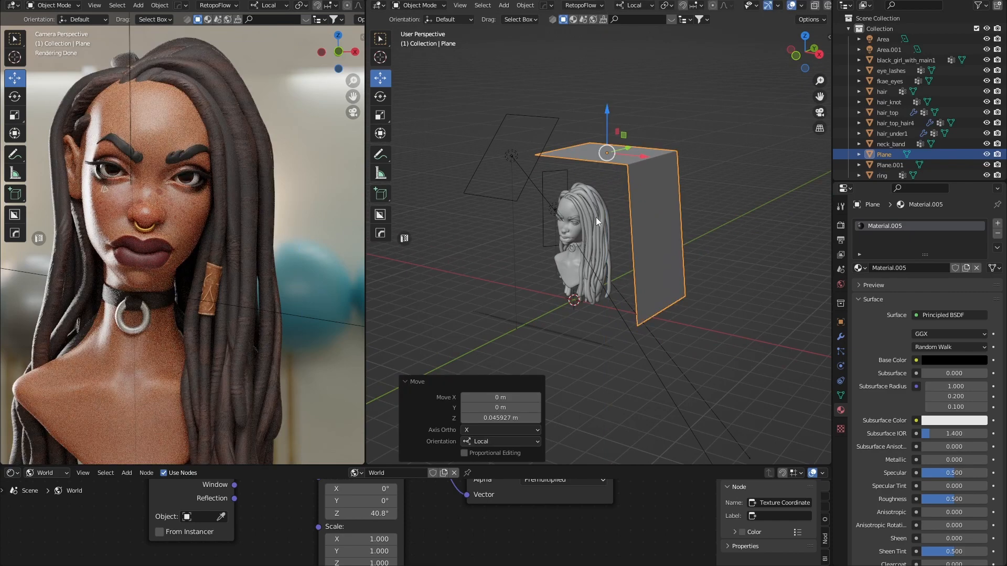
Slide Plane.001 to -1.3972 m along its local Y, further in front of the bust.
left_click(544, 143)
mouse_move(560, 331)
middle_mouse_down()
mouse_move(546, 342)
mouse_move(542, 323)
middle_mouse_up()
left_click(546, 331)
left_click_drag(558, 325, 541, 322)
middle_click_drag(542, 322, 564, 317)
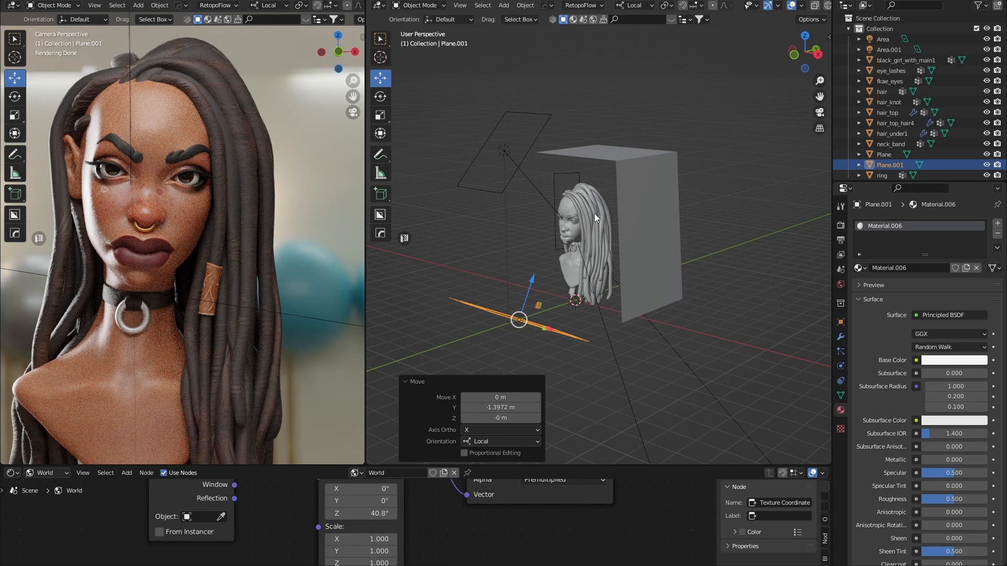
Adjust Plane.001's base colour value, darkening then brightening it to light grey around 0.828.
middle_click_drag(558, 288, 541, 312)
left_click(944, 360)
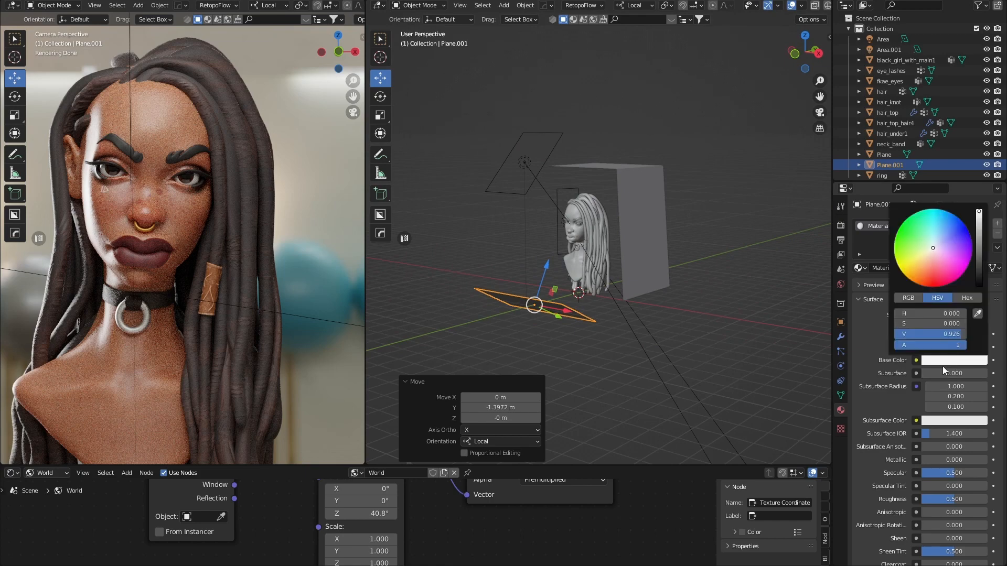
left_click_drag(979, 214, 979, 285)
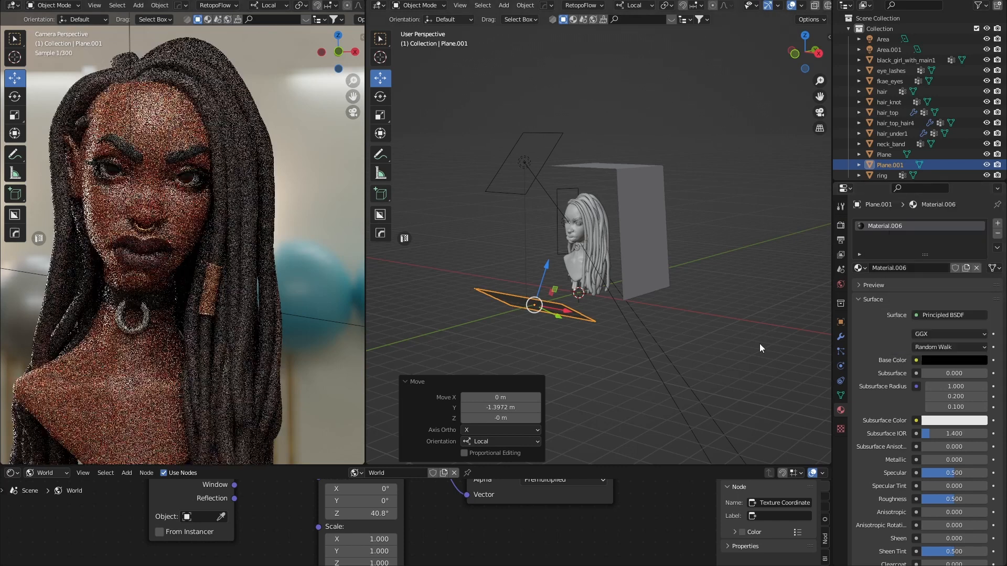
left_click(956, 359)
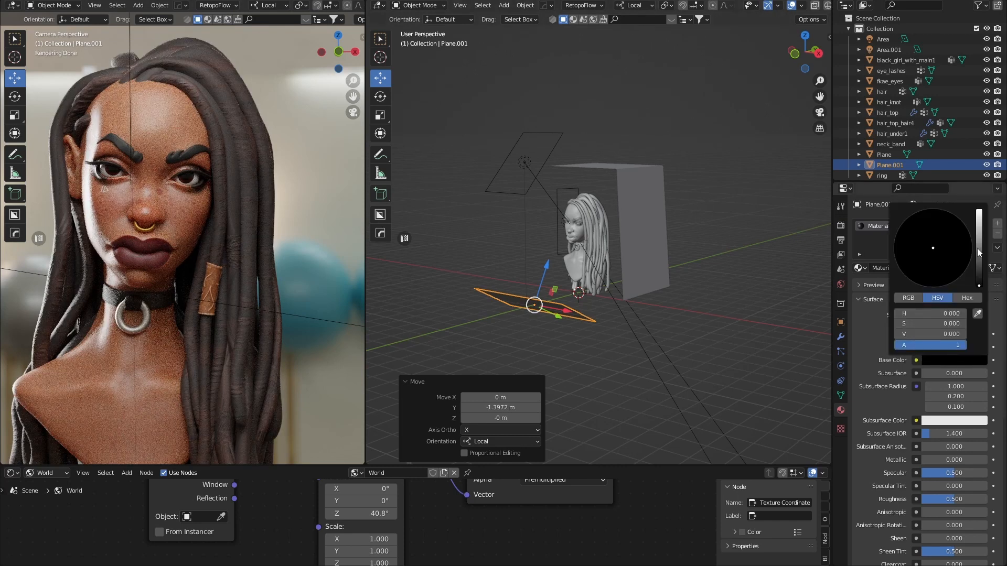
left_click_drag(979, 286, 978, 223)
left_click(705, 309)
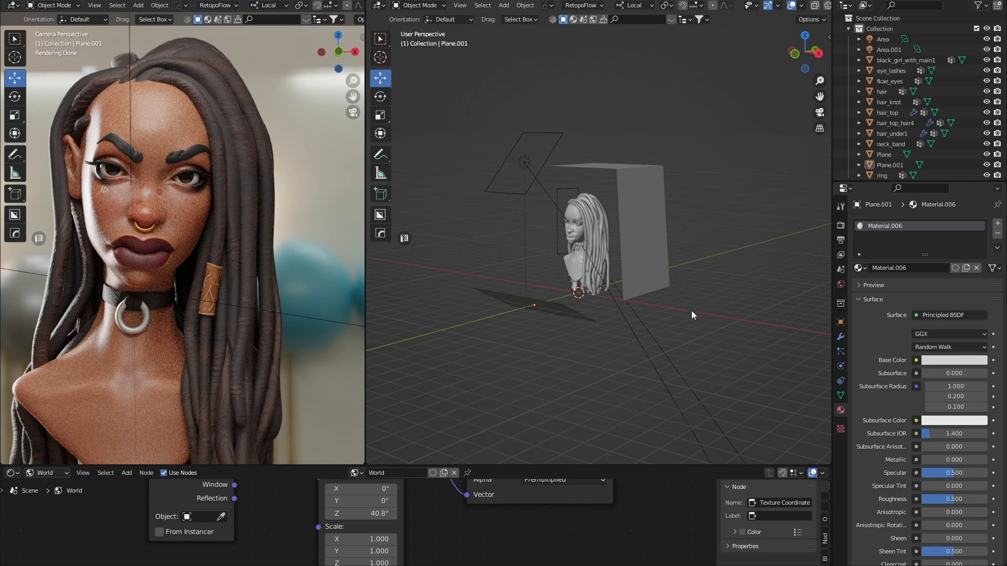
scroll(273, 316, "down", 2)
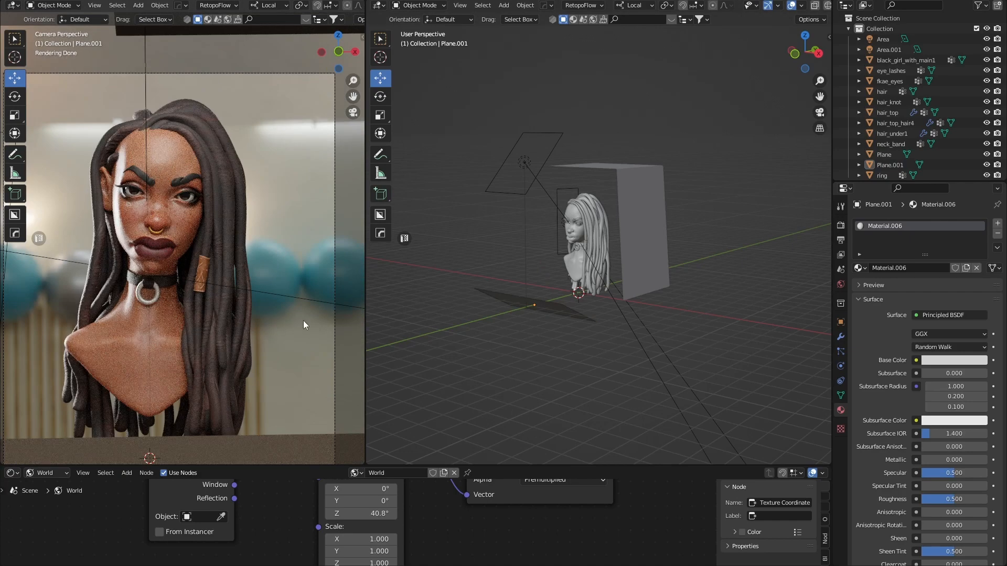
Raise the area light's power slightly and widen its spread to 152°.
left_click(573, 319)
middle_click_drag(609, 301, 719, 307)
left_click(665, 272)
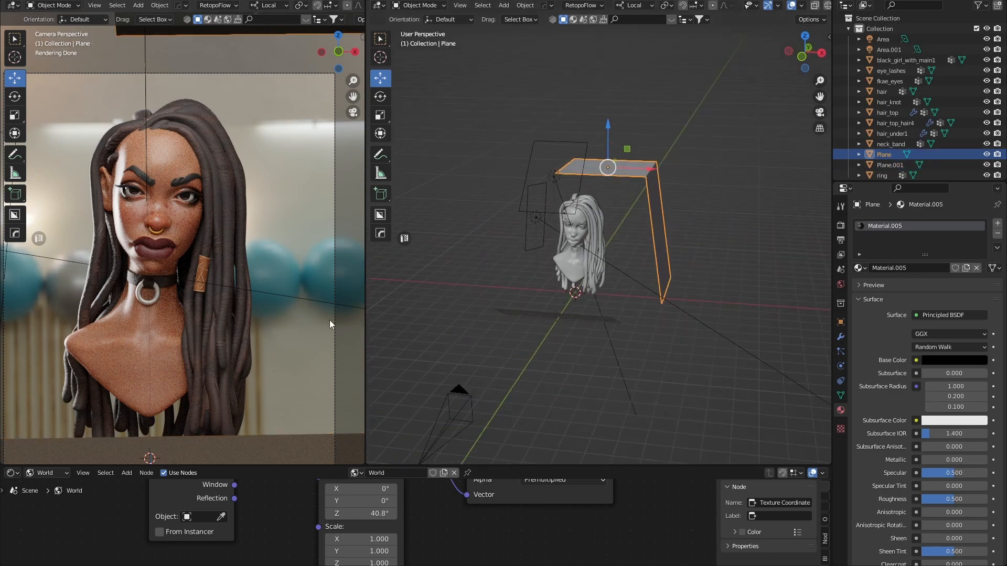
left_click(560, 141)
left_click_drag(950, 295, 959, 295)
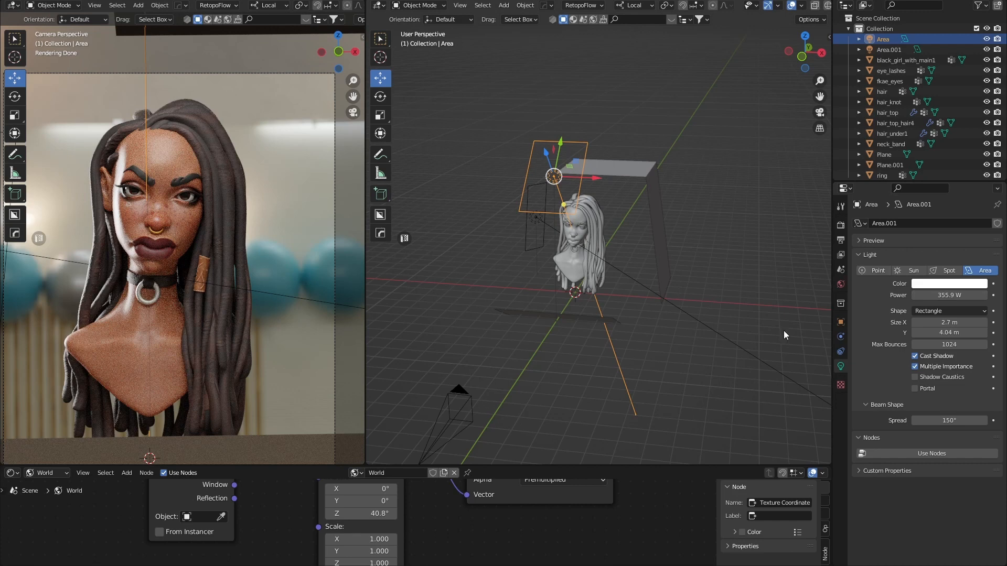
left_click_drag(949, 421, 952, 420)
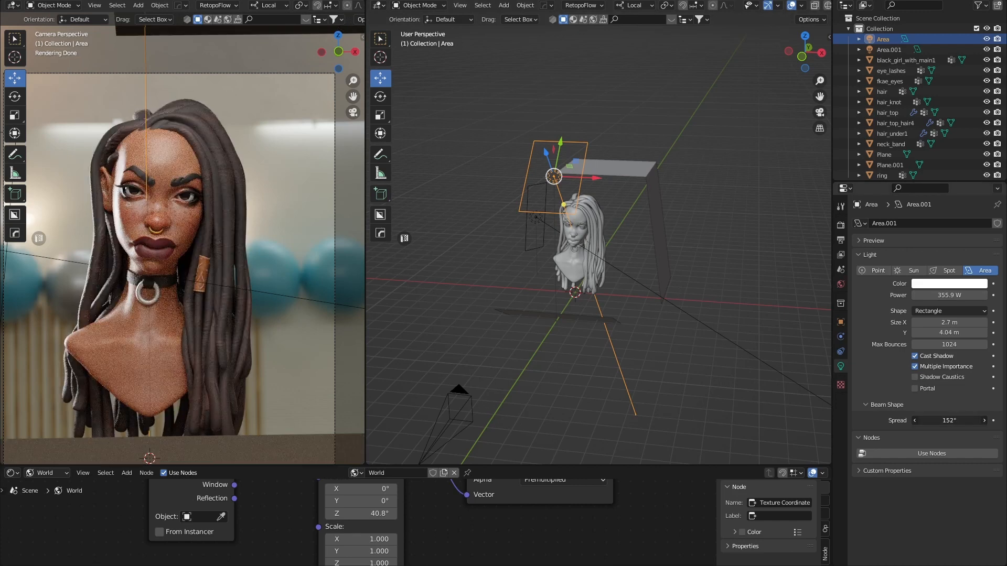
left_click(543, 320)
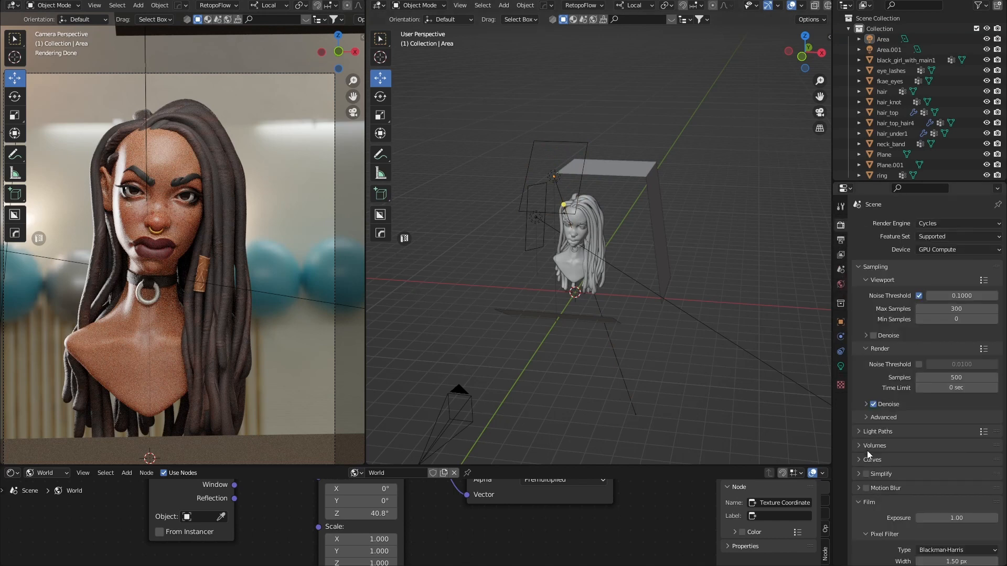
Turn on Film Transparent in the render properties.
scroll(871, 512, "down", 3)
left_click(873, 516)
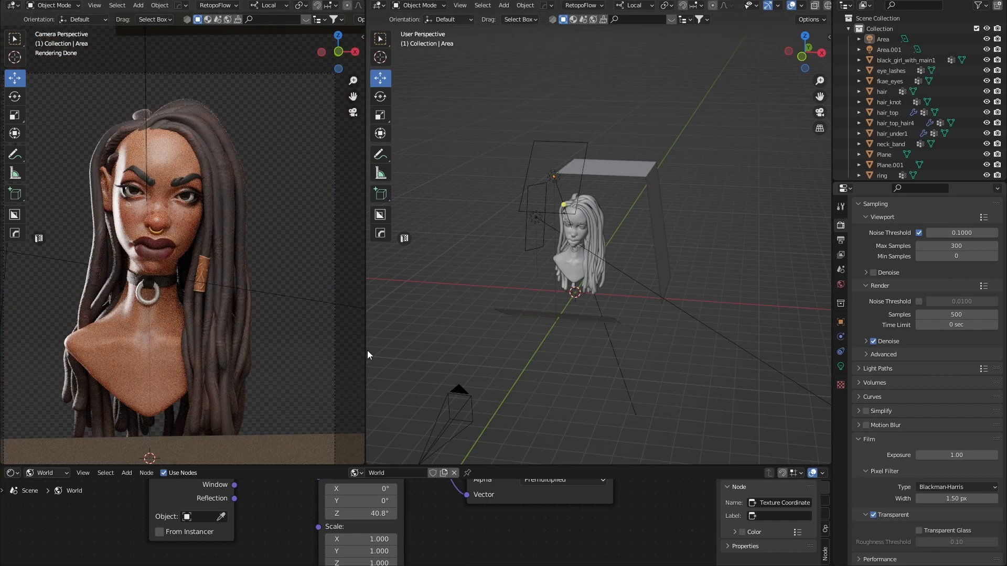
scroll(251, 348, "down", 3)
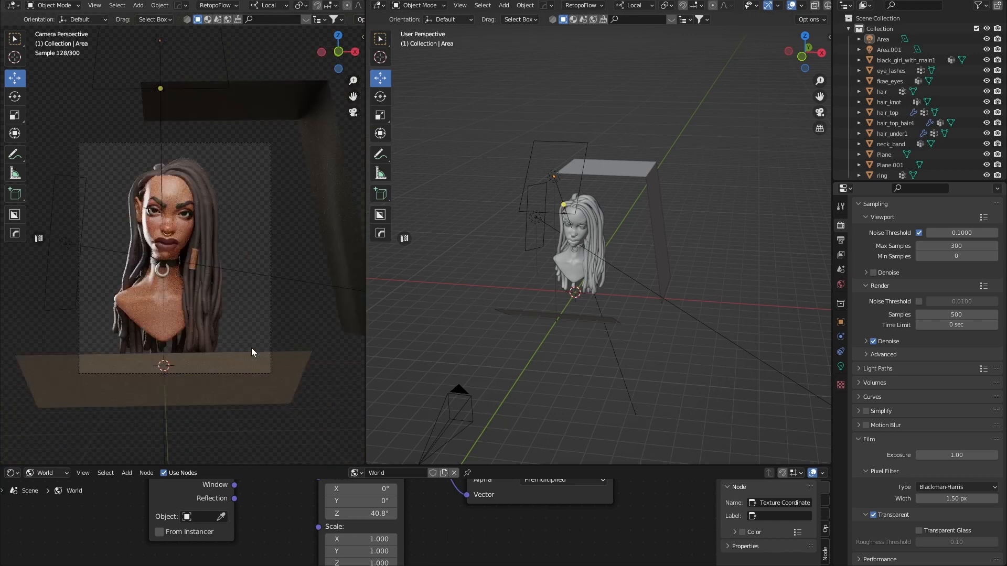
Select Plane.001 and lower it along Z.
left_click(246, 388)
middle_click_drag(562, 326, 530, 321)
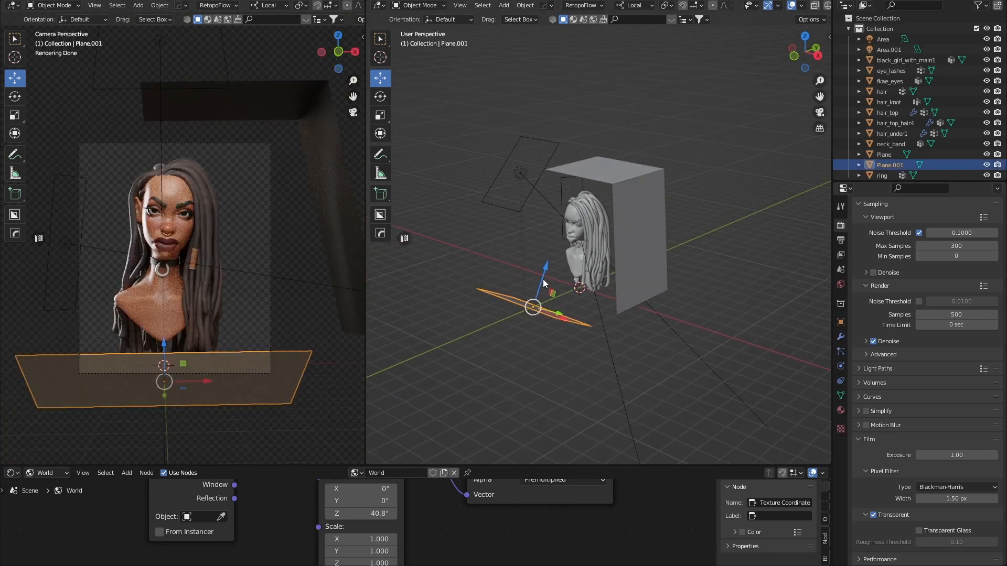
left_click_drag(544, 284, 545, 319)
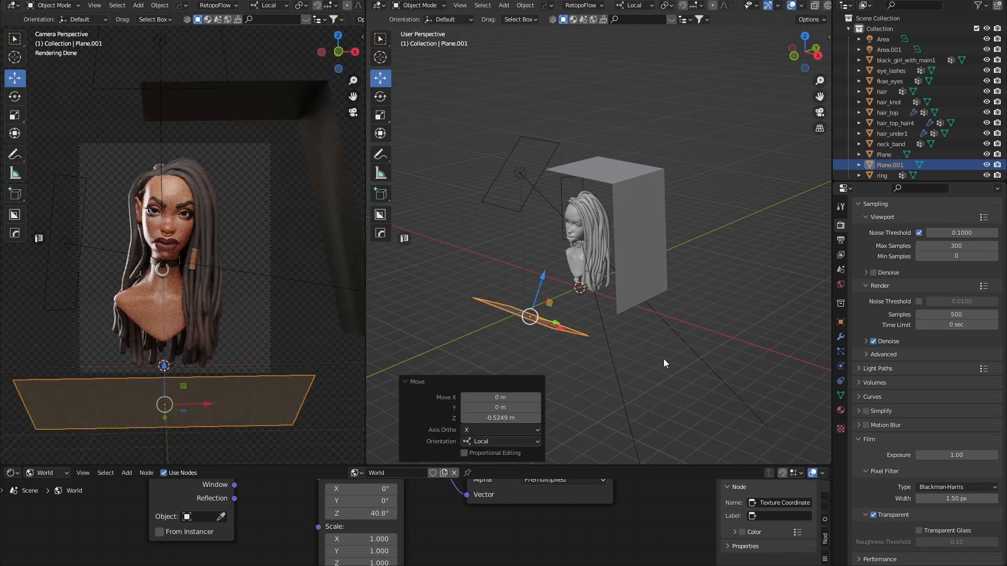
left_click(559, 329)
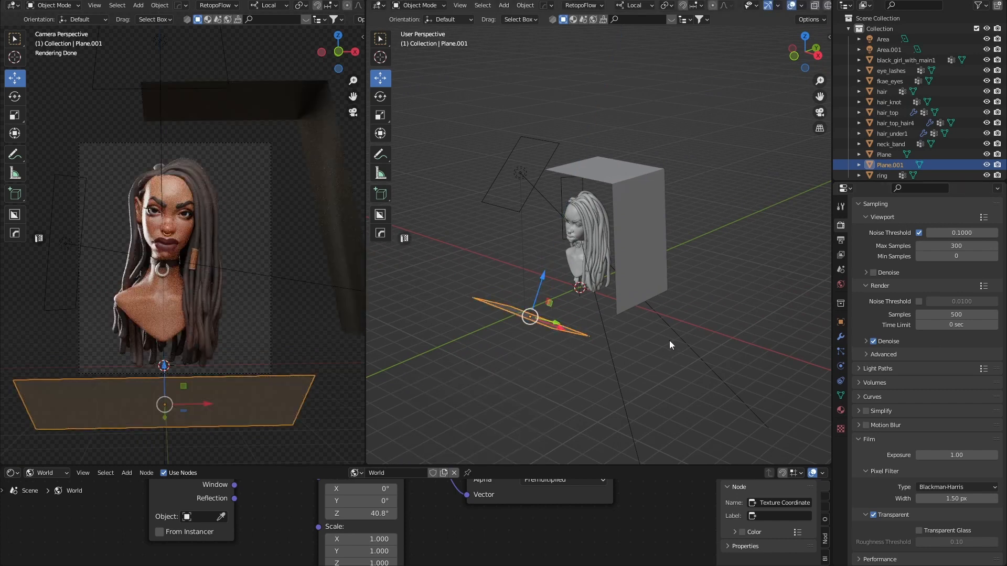
Scale Plane.001 up to about 1.37, then shift it along Y and lower it further.
key("s")
middle_click_drag(576, 318, 565, 327)
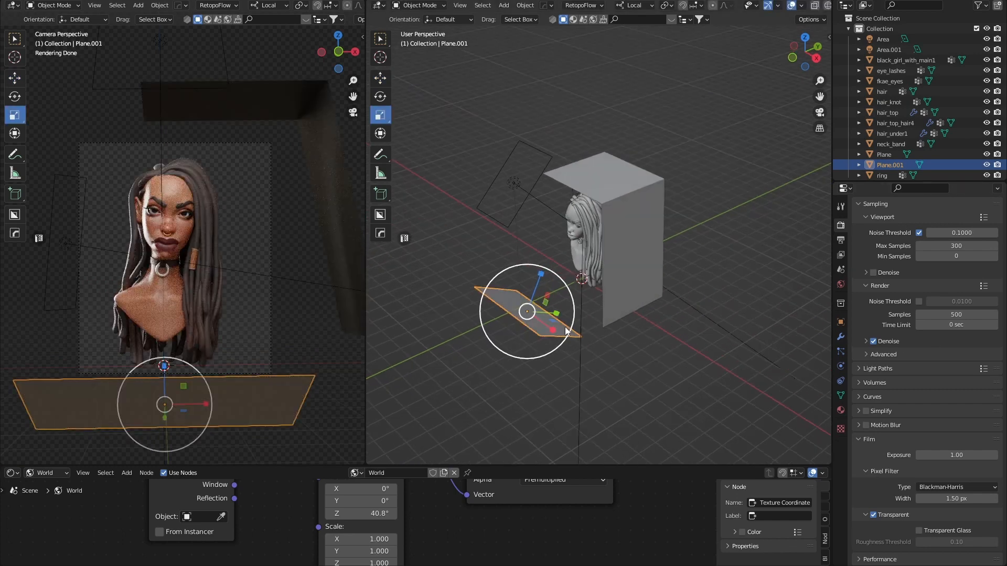
left_click_drag(569, 293, 582, 281)
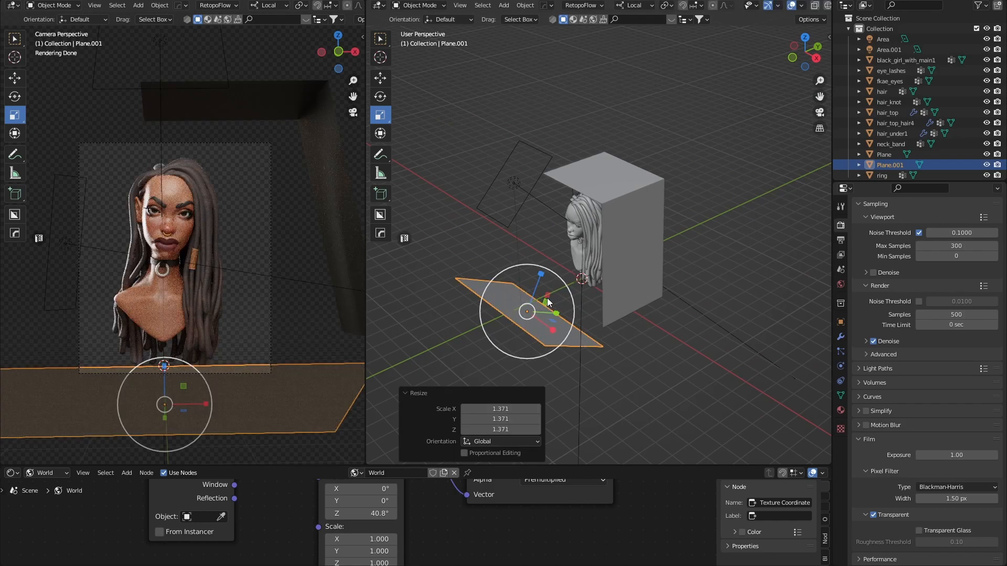
key("w")
left_click_drag(556, 314, 530, 289)
middle_click_drag(677, 340, 712, 330)
left_click(712, 330)
middle_click_drag(580, 317, 650, 307)
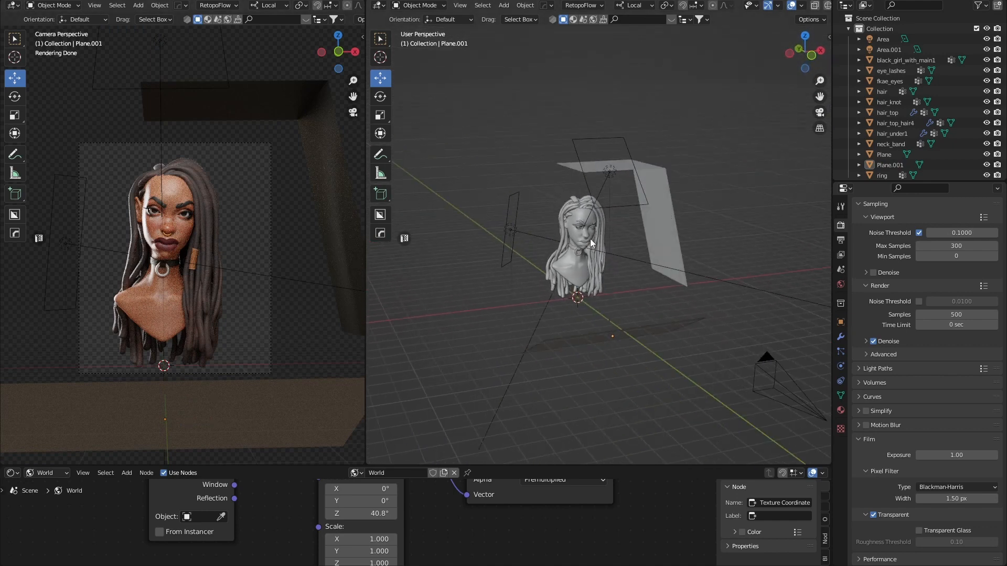
scroll(183, 242, "up", 2)
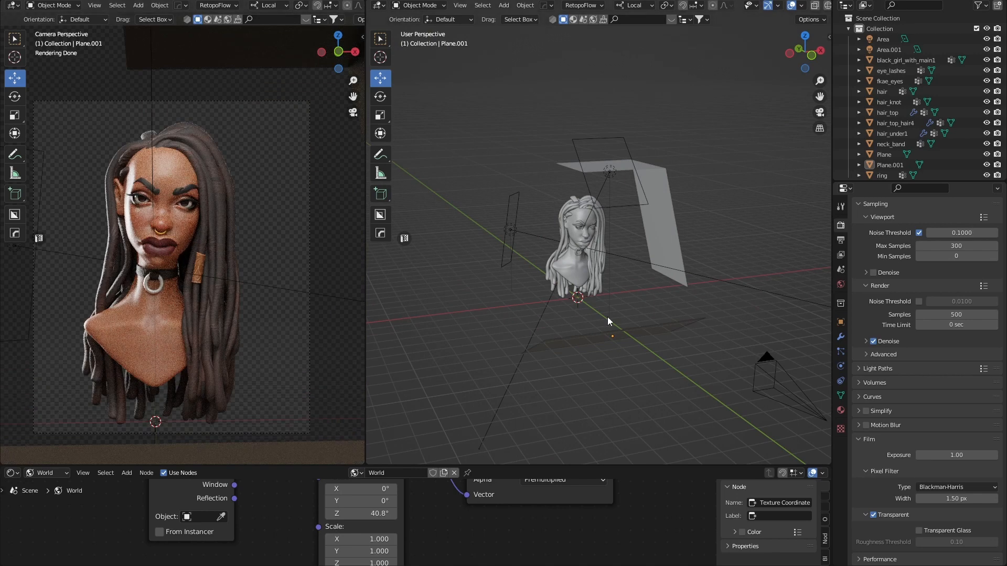
middle_click_drag(607, 317, 555, 227)
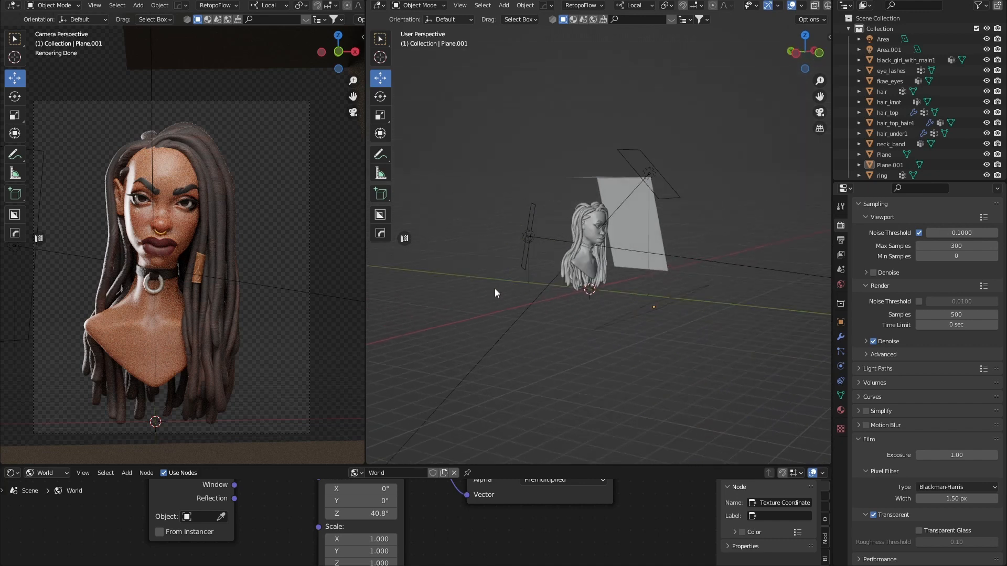
middle_click_drag(622, 312, 596, 310)
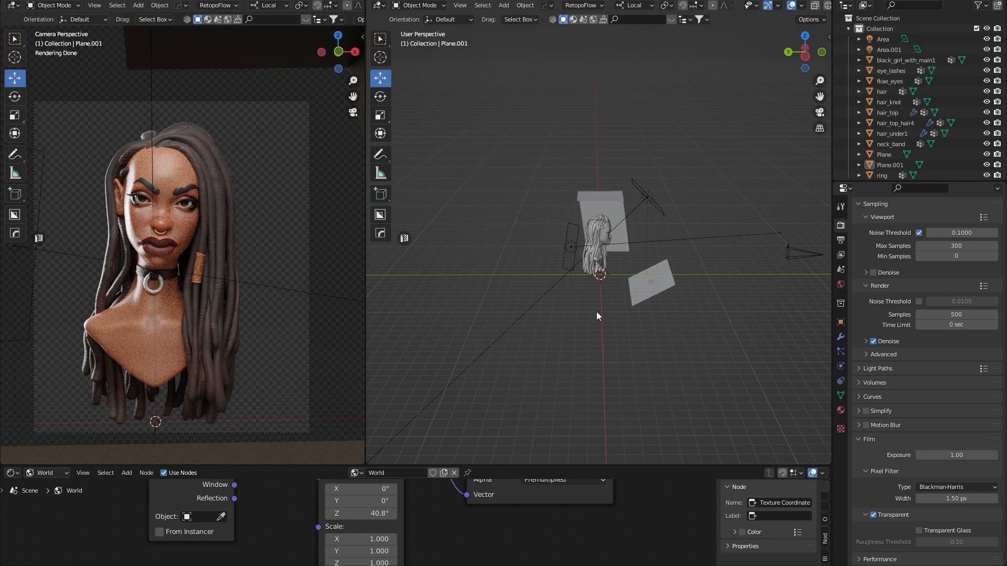
Add a new plane, Plane.002, and scale it up about ten times.
key("shift+a")
mouse_move(596, 313)
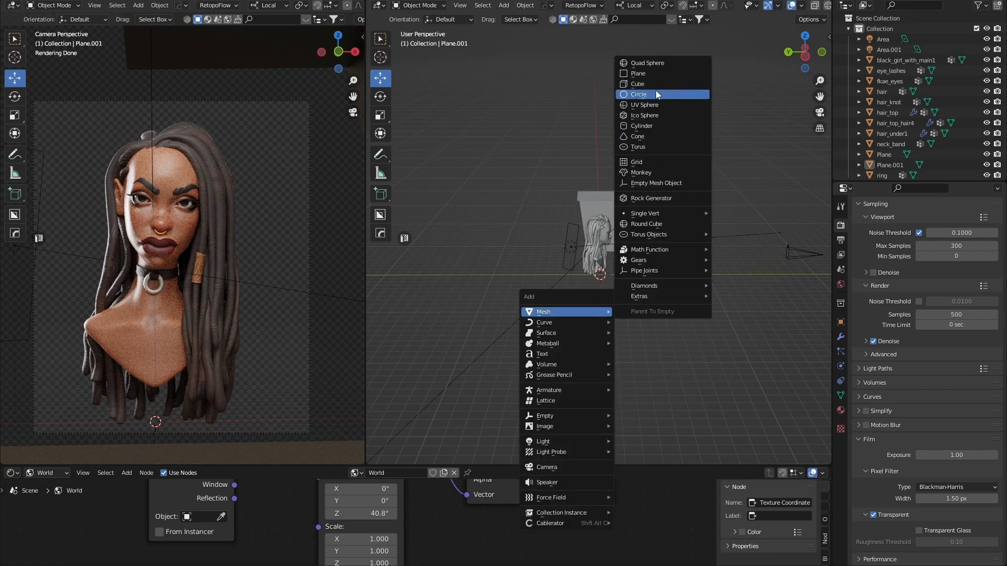
left_click(648, 74)
middle_click_drag(618, 284, 618, 303)
key("s")
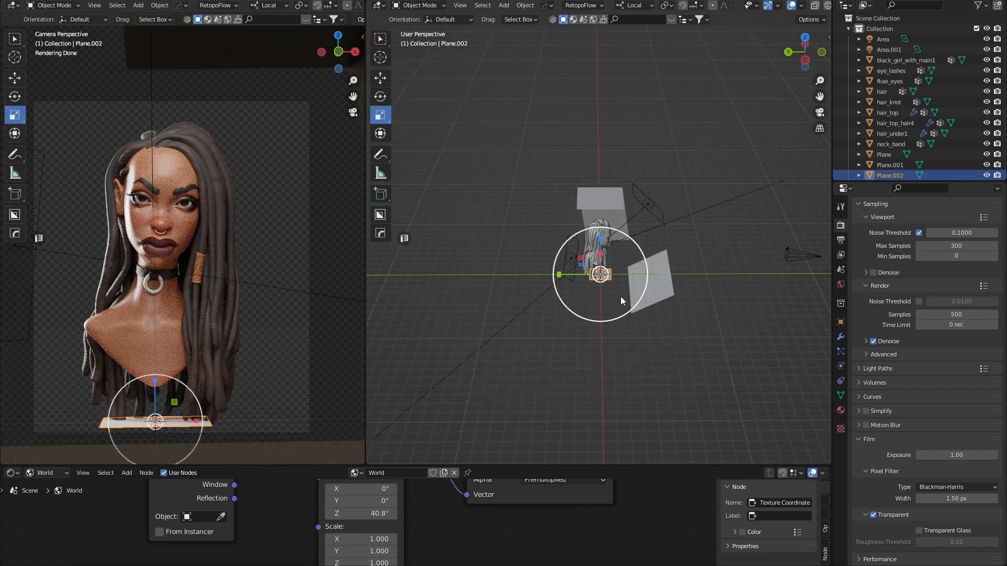
left_click_drag(638, 250, 481, 140)
scroll(577, 269, "down", 6)
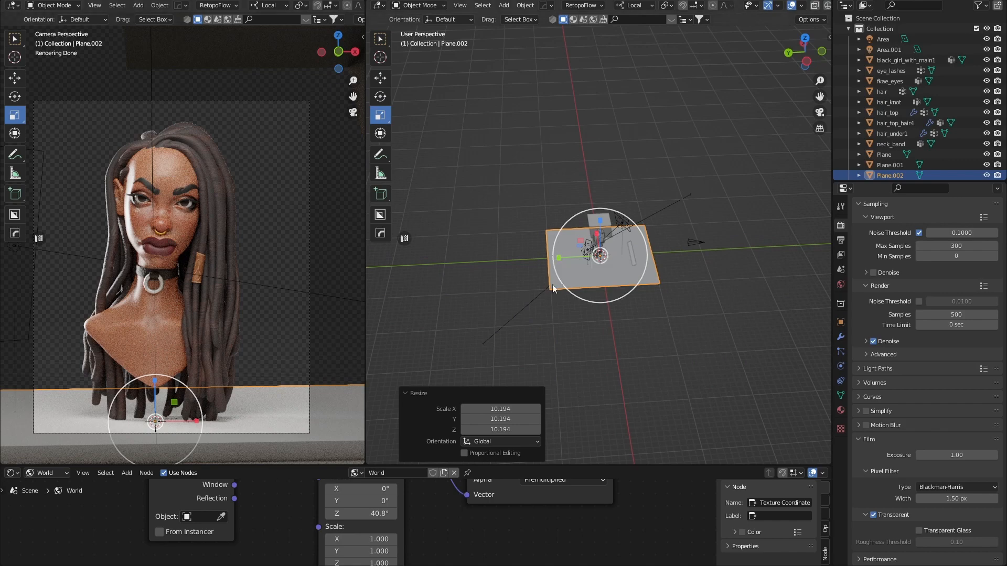
Lower Plane.002 about 4.58 m, slide it 2.44 m along Y, and render with F12.
key("w")
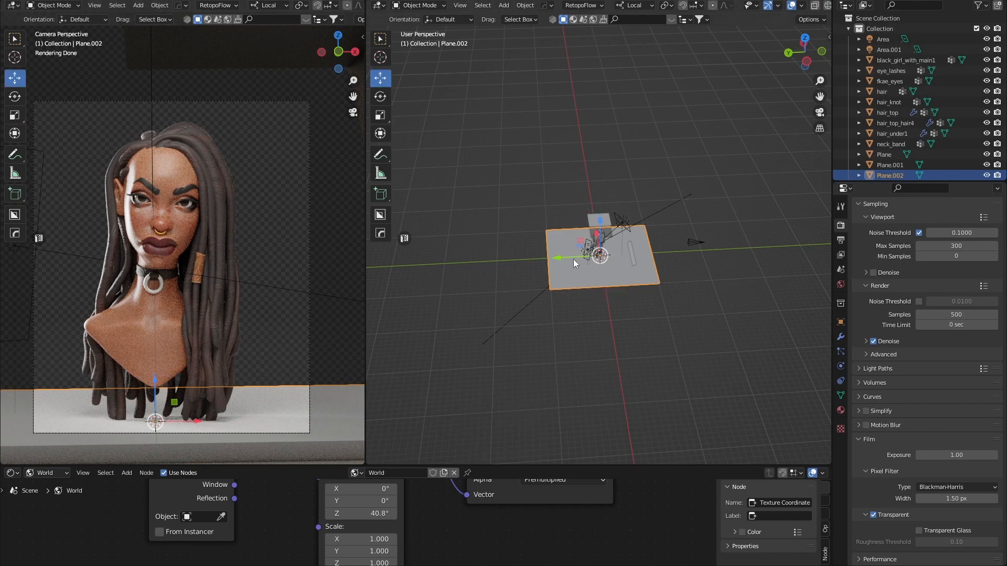
left_click_drag(573, 258, 457, 260)
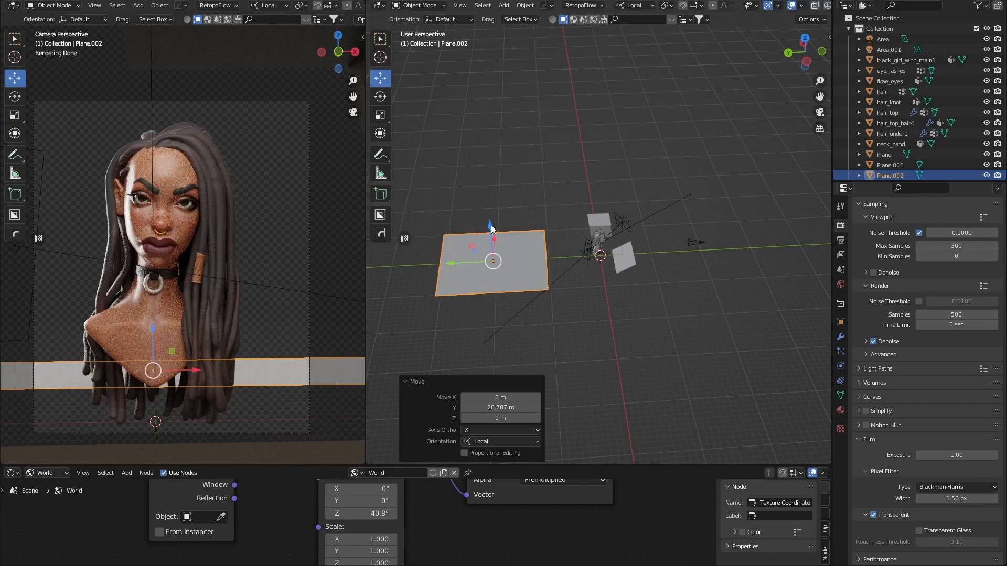
left_click_drag(491, 225, 495, 246)
middle_click_drag(537, 273, 536, 248)
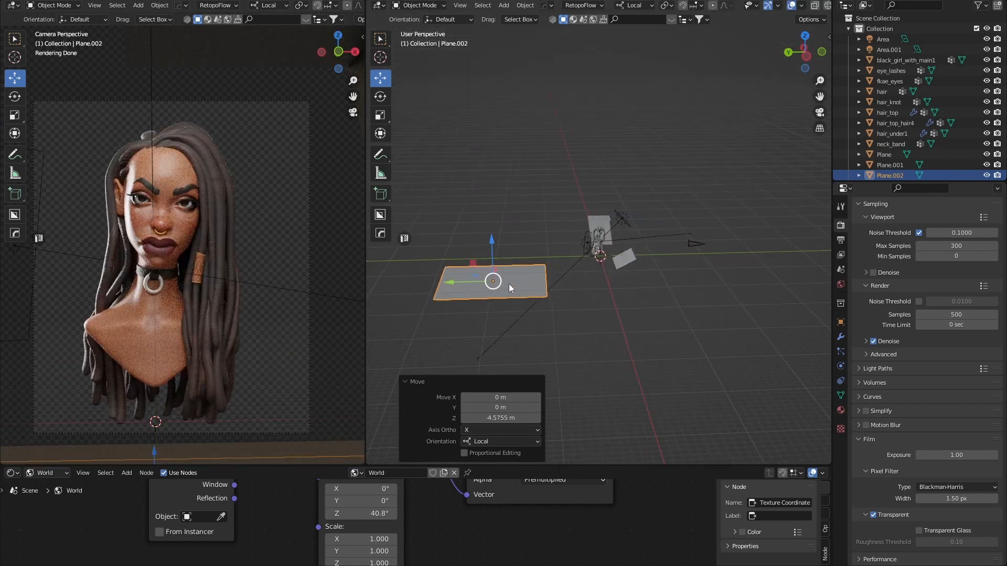
left_click_drag(449, 291, 410, 279)
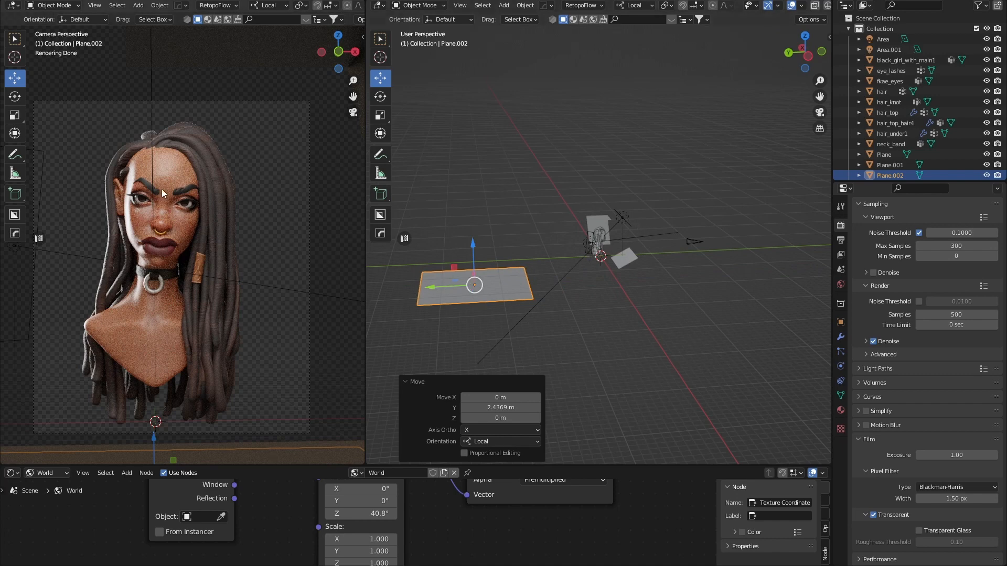
left_click(282, 254)
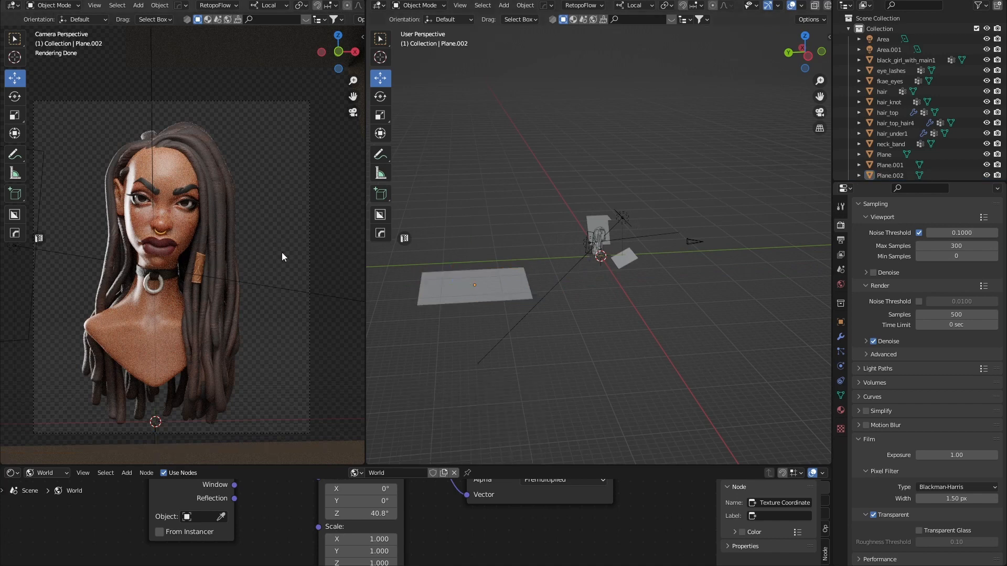
key("F12")
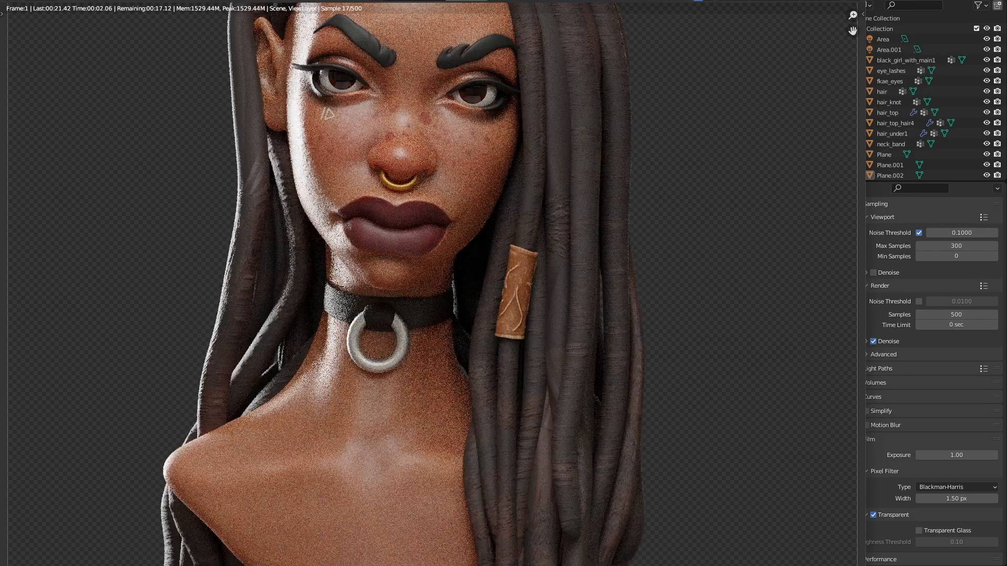
Move the render window aside and return to the render Sampling settings.
left_click_drag(10, 0, 146, 3)
scroll(300, 130, "down", 4)
scroll(314, 152, "up", 1)
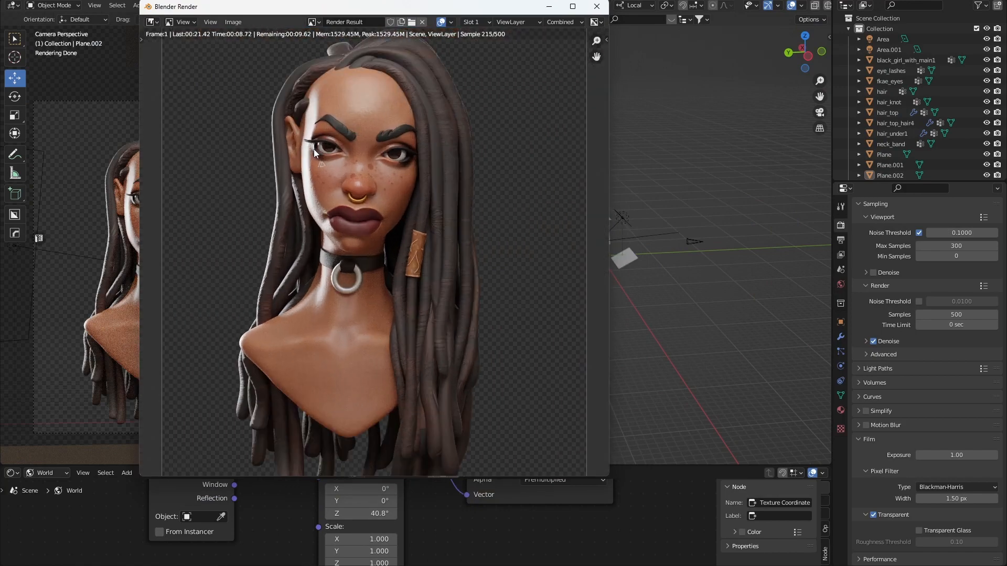
left_click(840, 241)
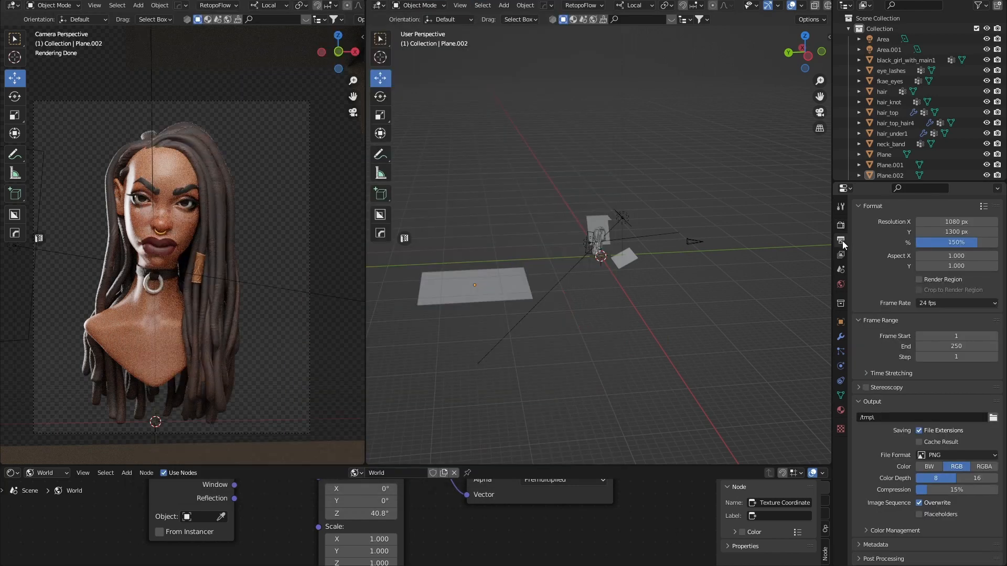
left_click(841, 225)
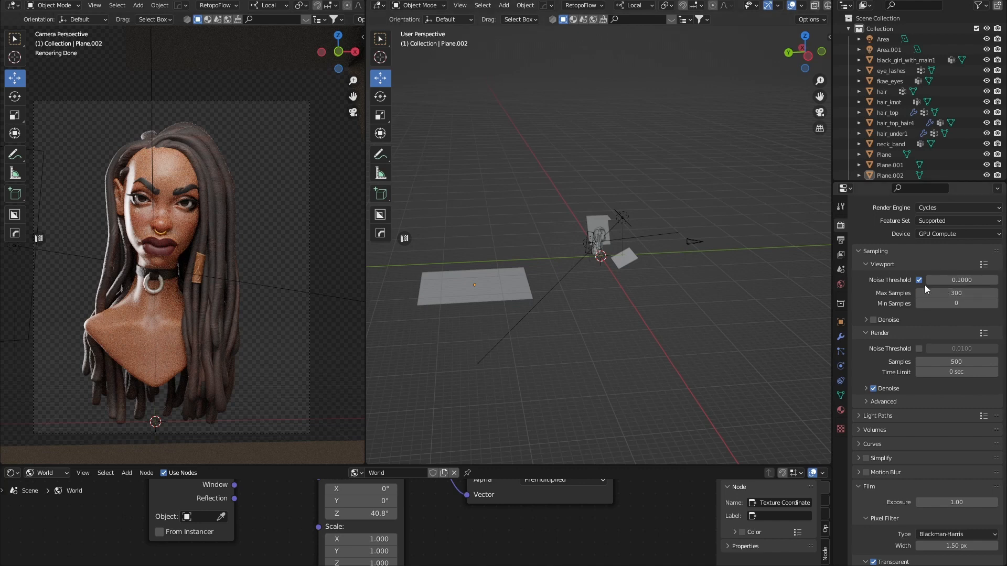
Set viewport Max Samples to 100, keep render Samples at 500, and bring the render window forward.
left_click(950, 292)
type("100")
key("Return")
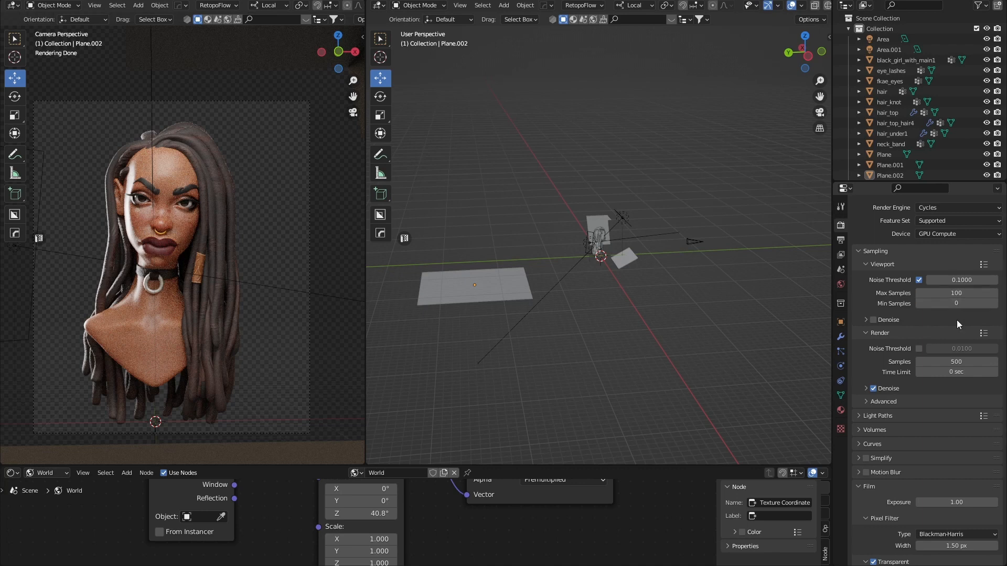
left_click(964, 364)
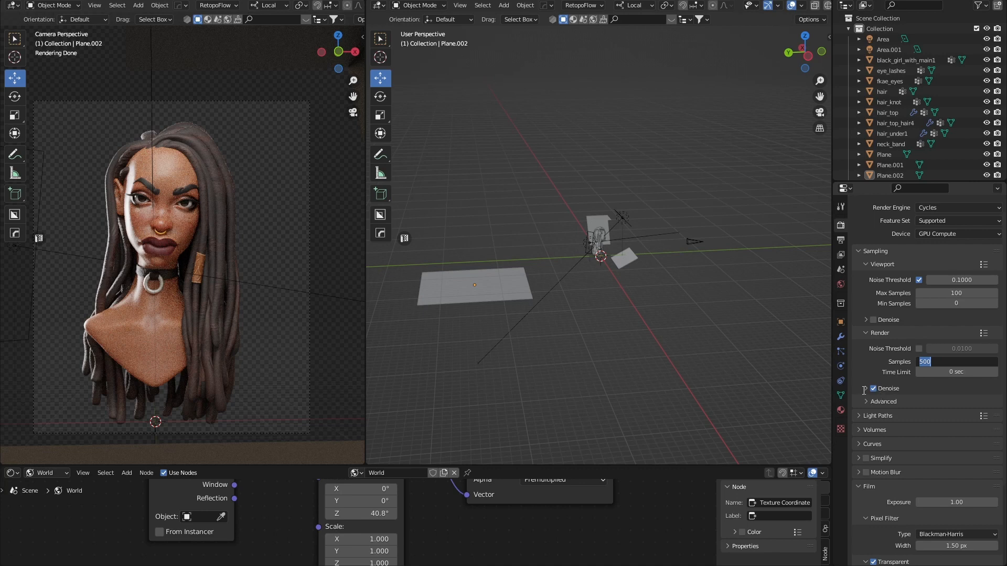
left_click(940, 365)
mouse_move(655, 564)
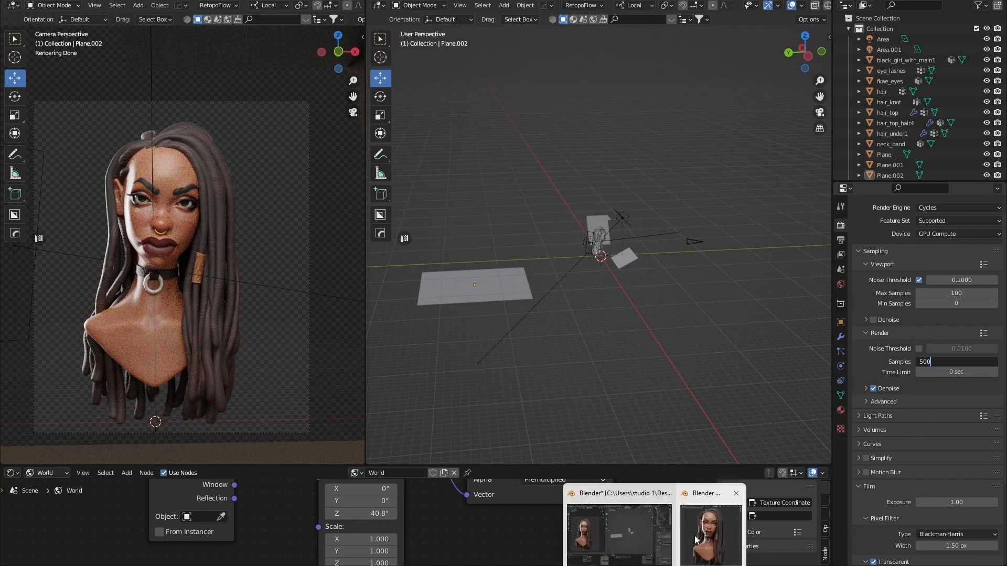
left_click(697, 537)
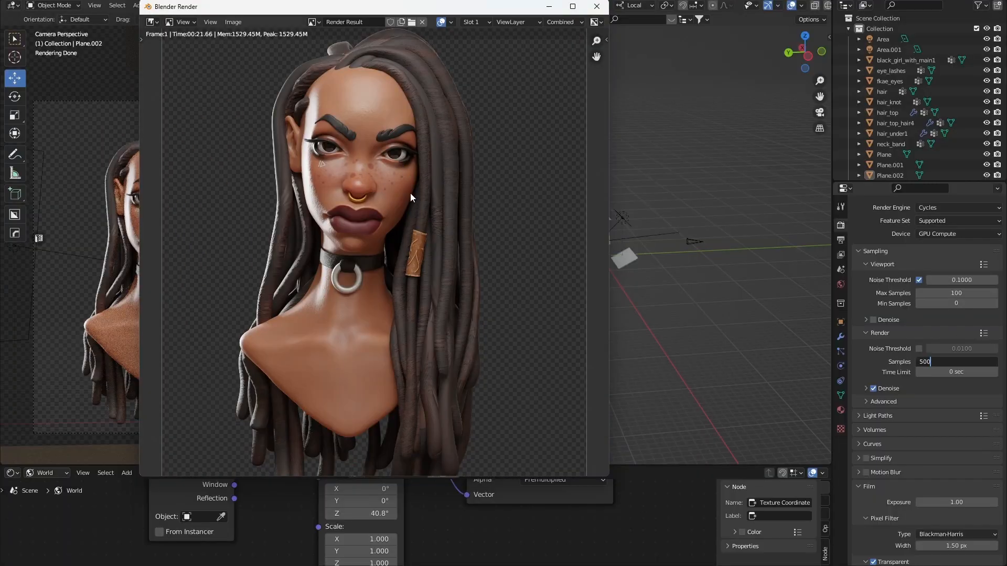
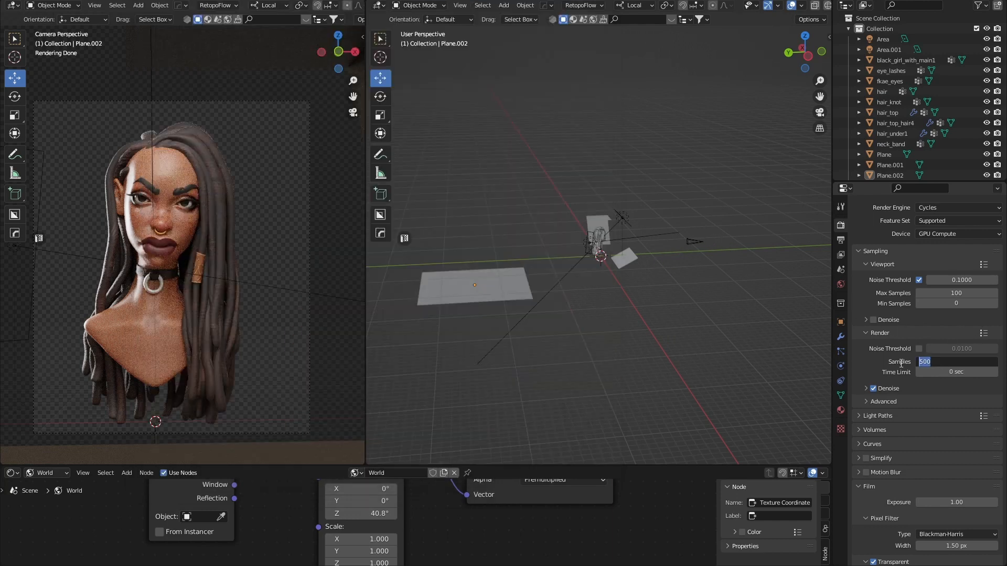
Set the final render Samples to 100.
key("BackSpace")
key("BackSpace")
key("BackSpace")
type("100")
key("Return")
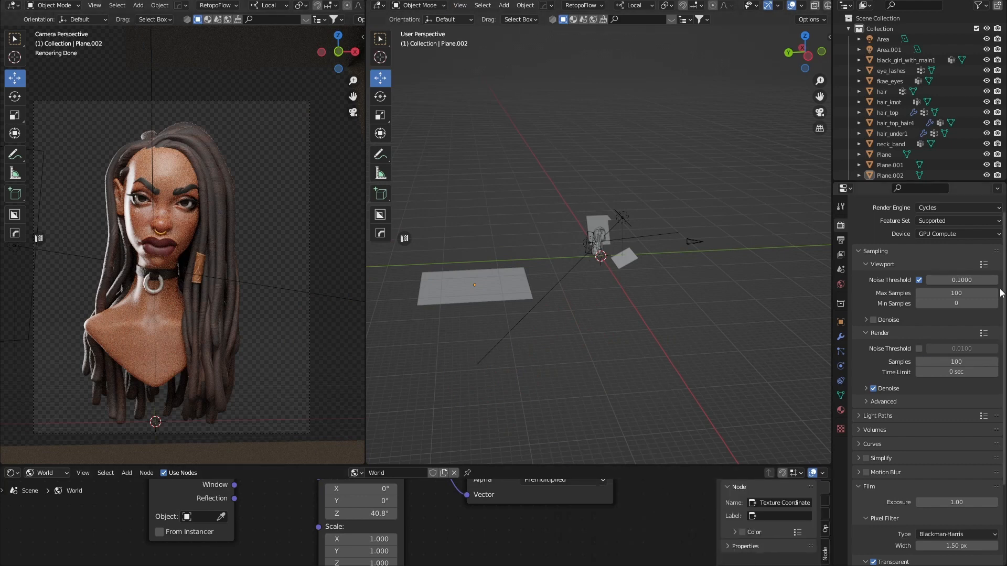
Render the portrait again with F12 and zoom into the render window to inspect it.
key("F11")
key("F12")
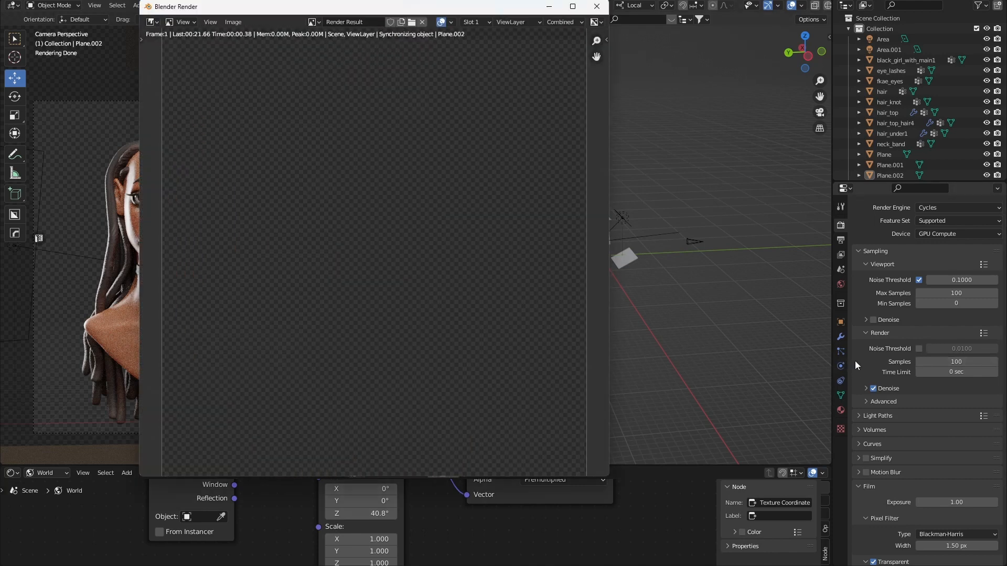
scroll(428, 242, "up", 1)
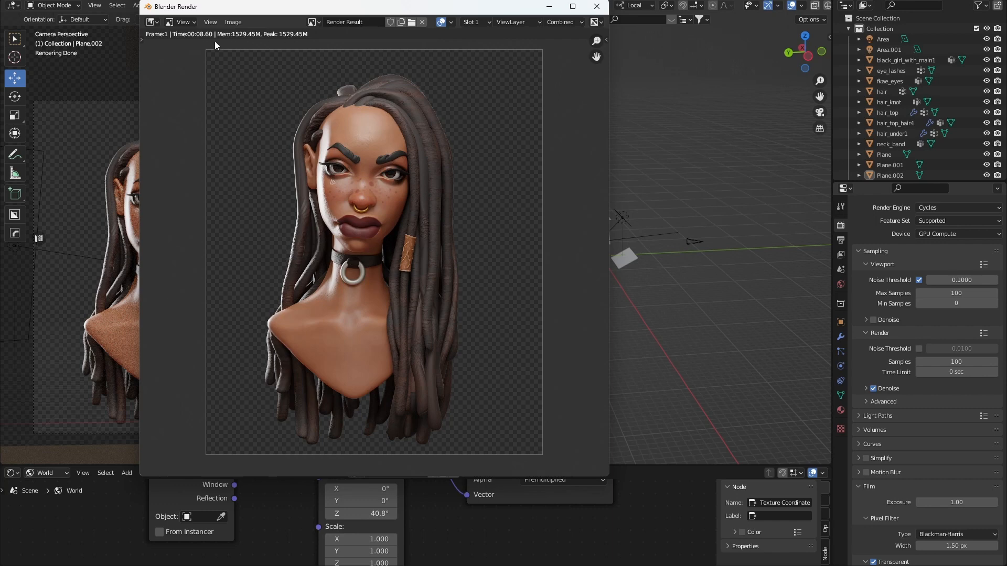
scroll(378, 216, "up", 2)
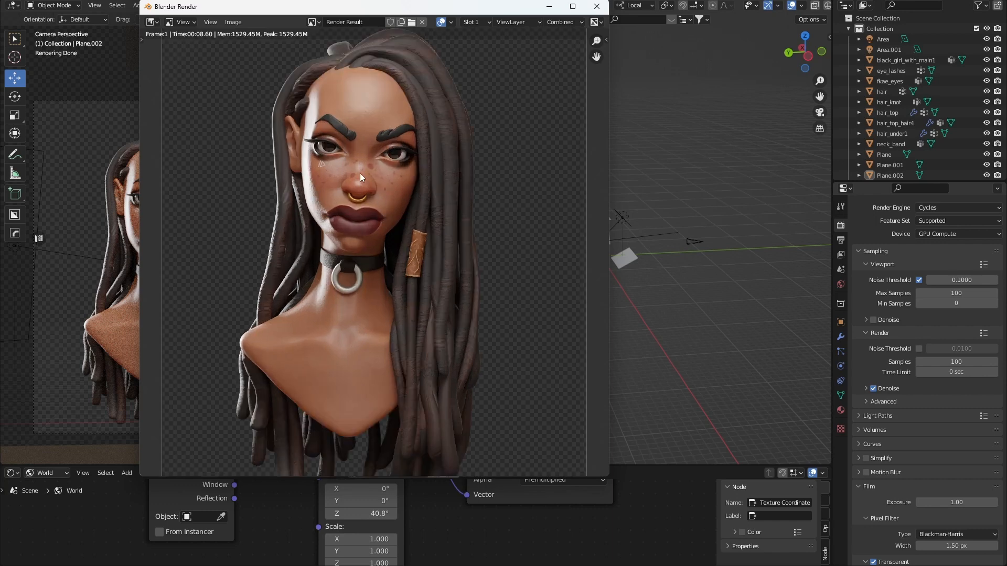
scroll(358, 171, "up", 2)
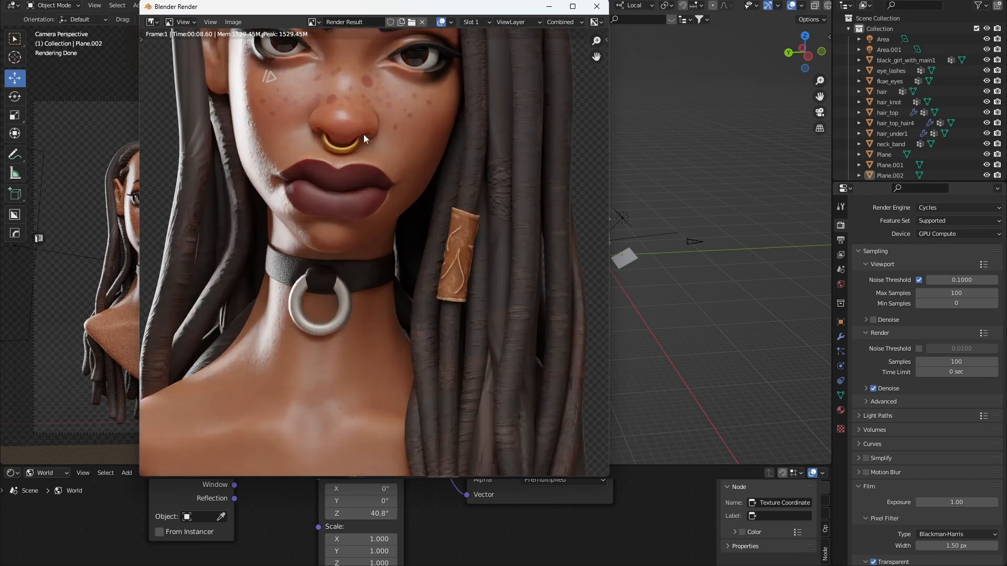
scroll(359, 108, "down", 3)
left_click(955, 361)
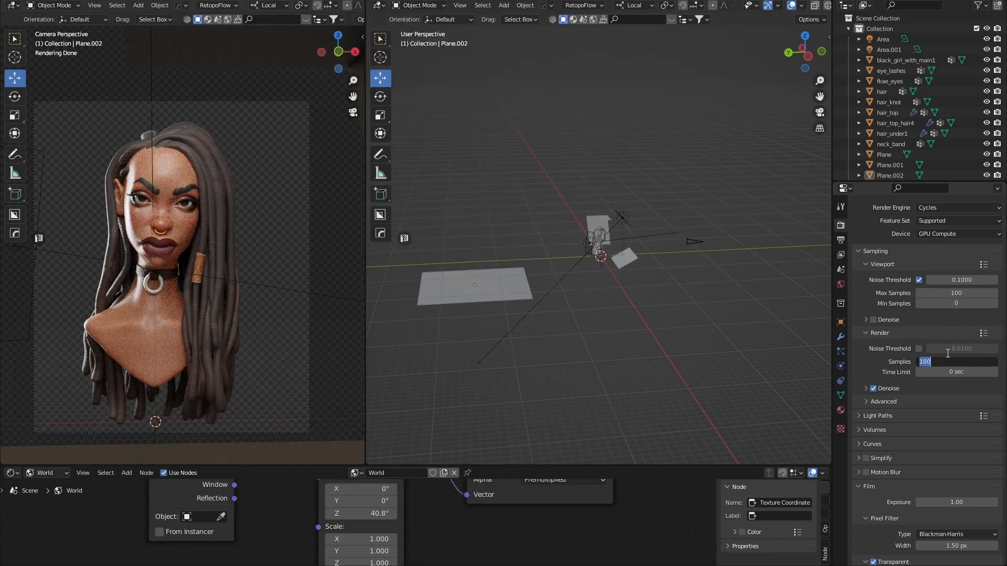
Raise the final render Samples to 600.
type("600")
key("Return")
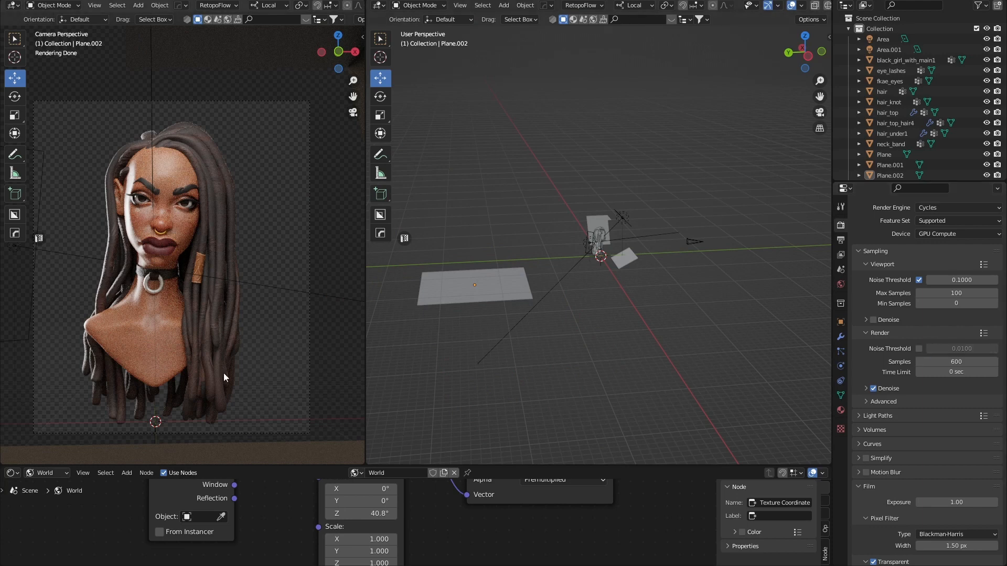
left_click(959, 362)
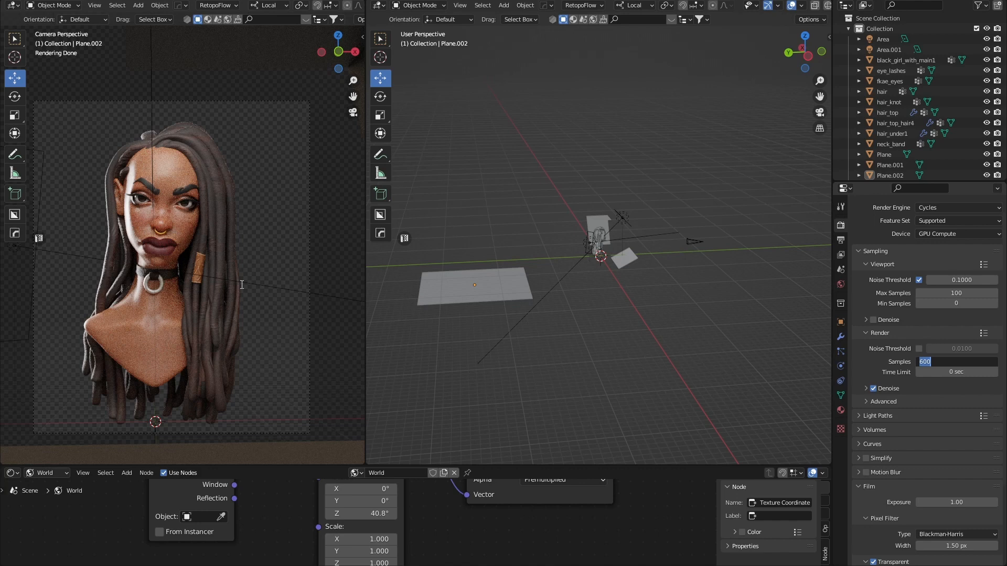
key("Return")
scroll(564, 235, "up", 10)
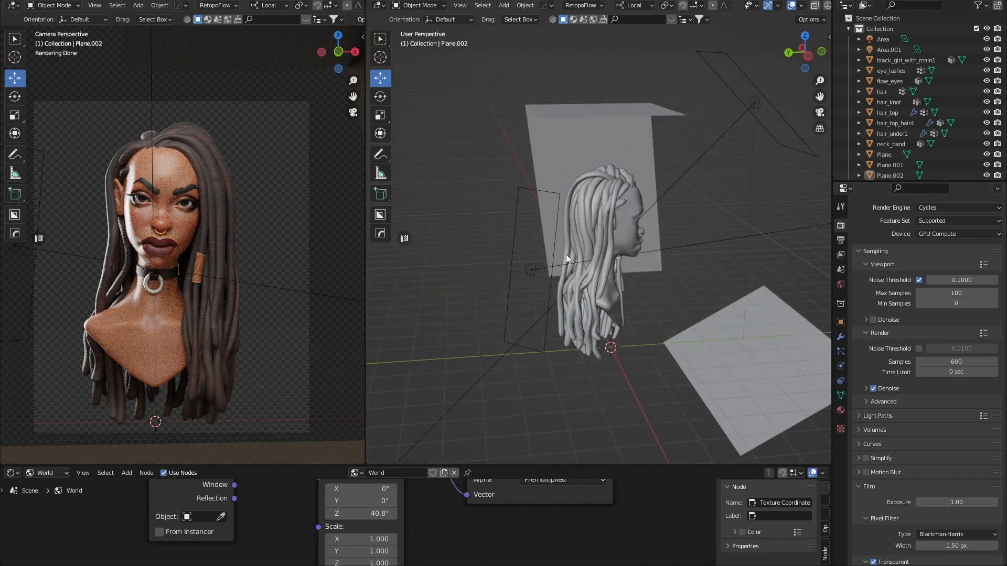
Select the Area.001 light and set its Power to 100 W.
left_click(550, 243)
left_click(552, 327)
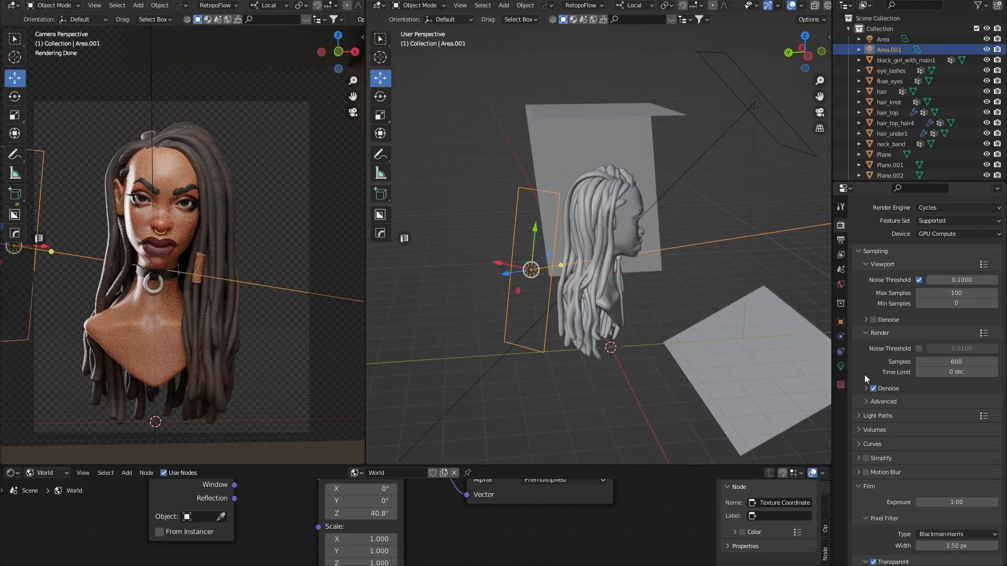
left_click(840, 366)
left_click(951, 297)
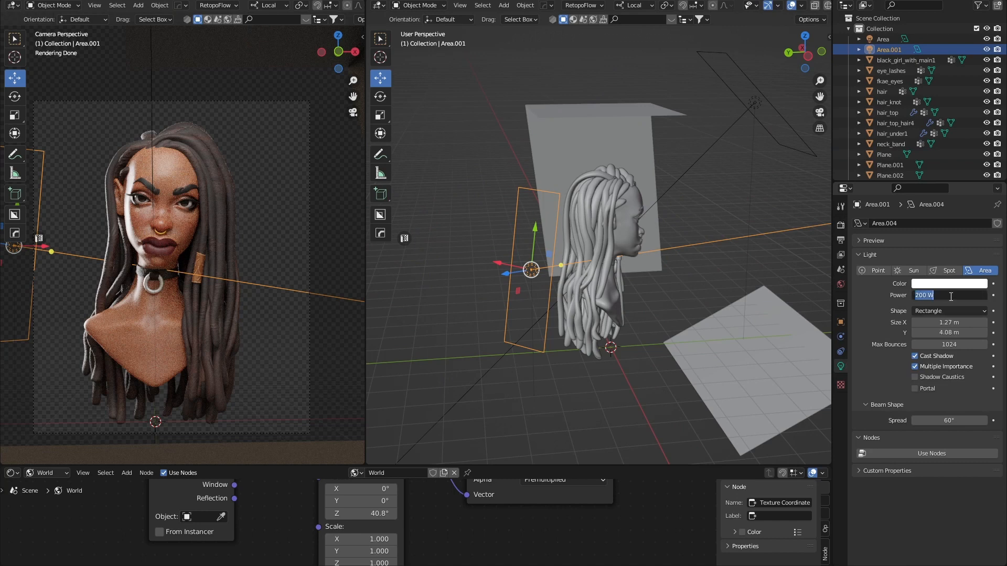
type("100")
key("Return")
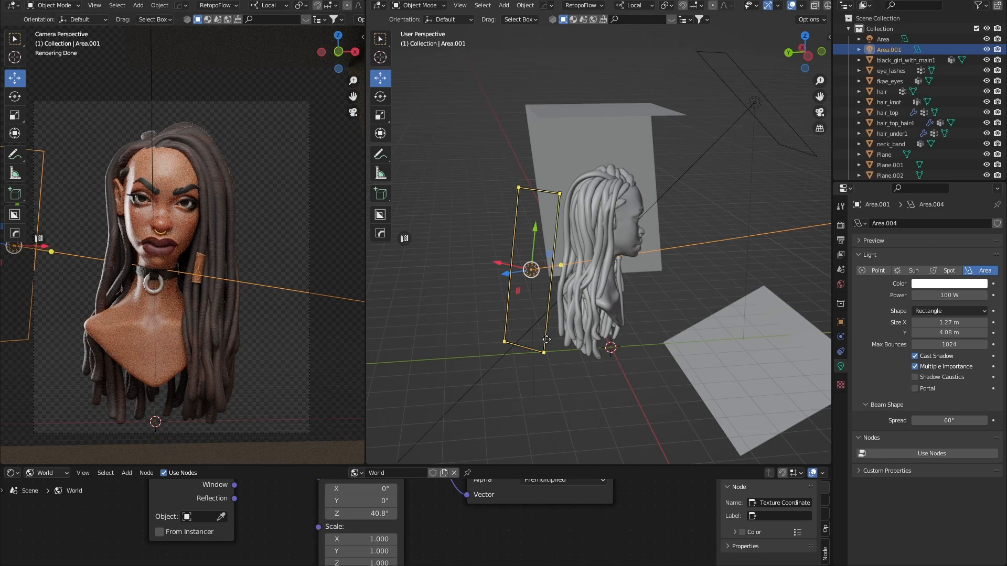
Deselect the light, orbit around the head, and select the floor plane Plane.002.
left_click(604, 372)
mouse_move(606, 372)
middle_mouse_down()
mouse_move(626, 367)
mouse_move(615, 359)
middle_mouse_up()
middle_click_drag(687, 226, 651, 314)
scroll(480, 282, "down", 2)
left_click(517, 289)
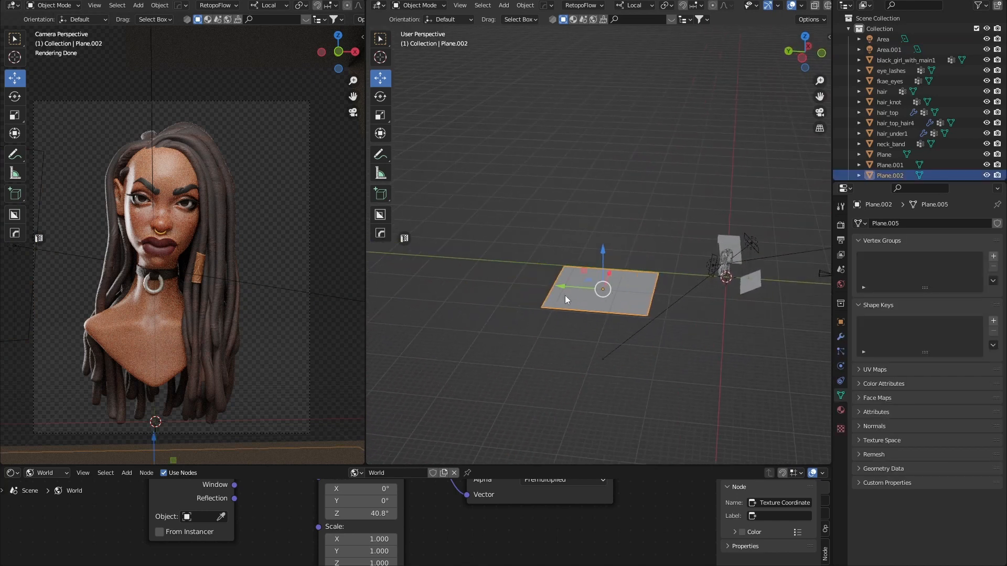
In edge select mode, extrude Plane.002's back edge straight up to form a wall.
key("Tab")
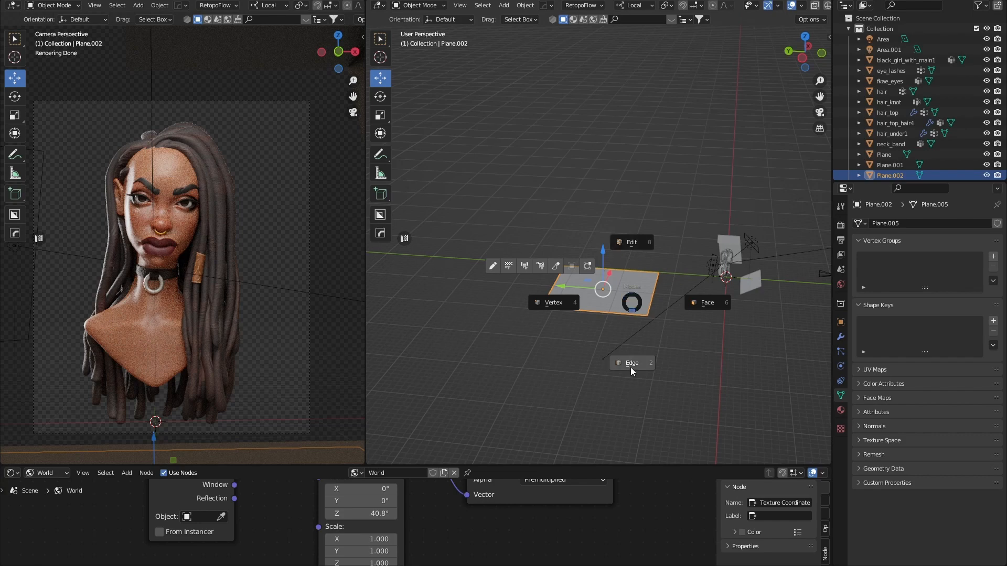
left_click(631, 369)
left_click(552, 287)
middle_click_drag(597, 310, 613, 295)
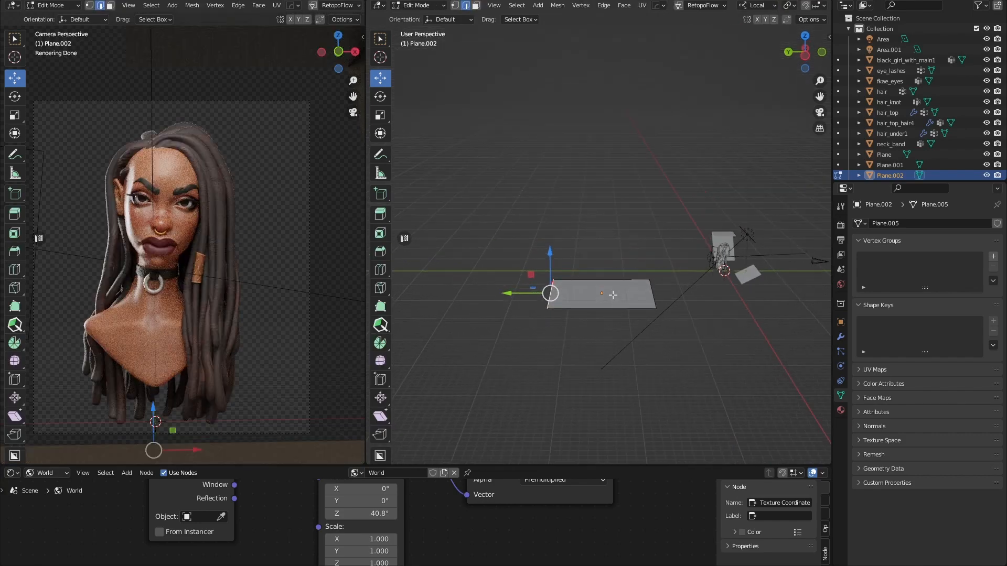
key("e")
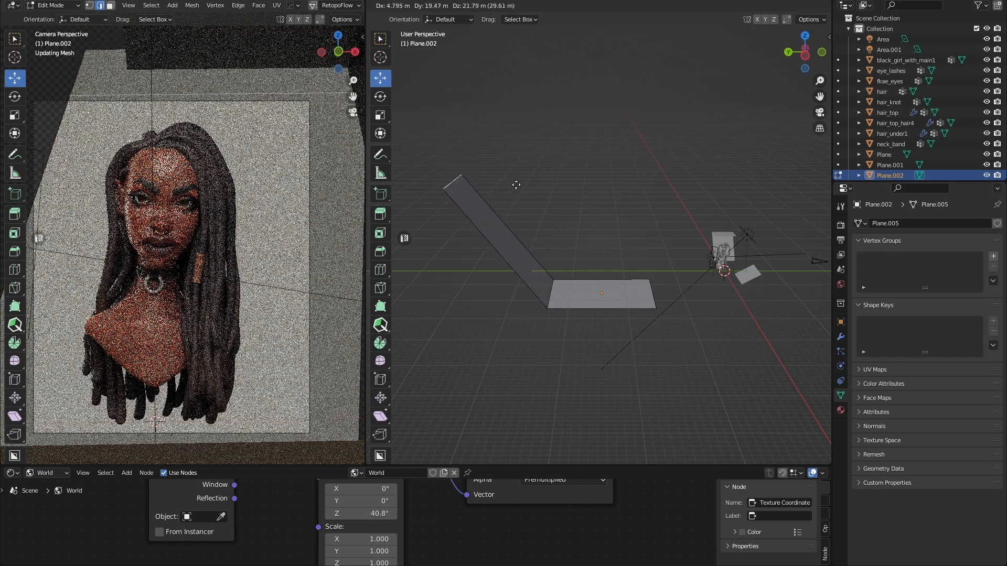
right_click(556, 245)
left_click_drag(550, 262, 434, 157)
left_click(420, 157)
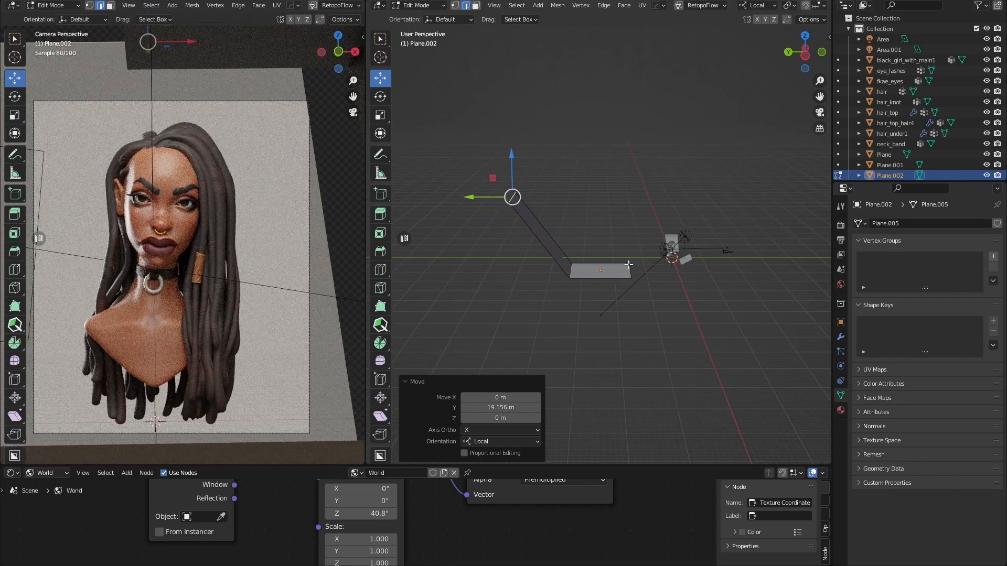
Adjust the wall's top edge, raising it further and shifting it into place.
middle_click_drag(420, 157, 521, 214)
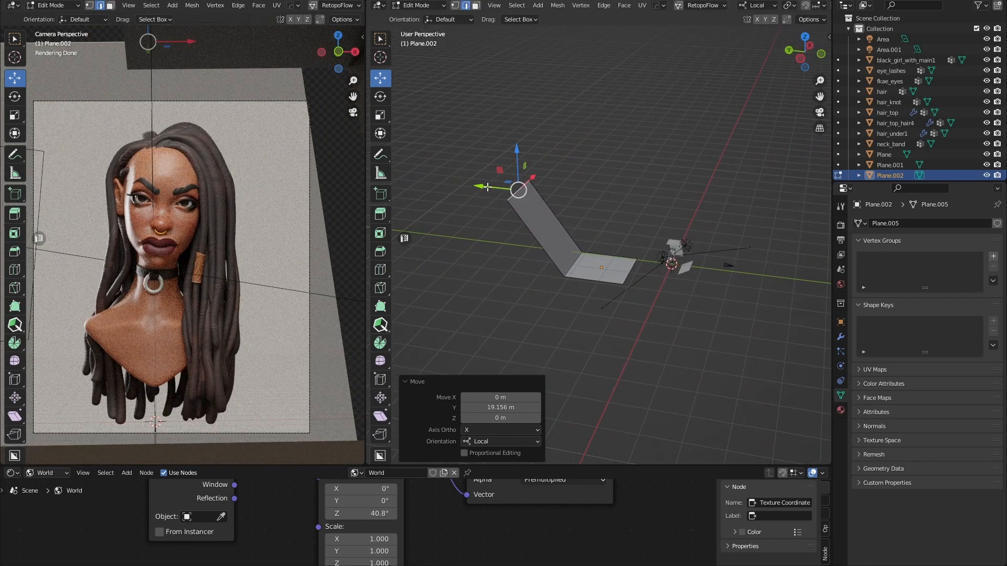
left_click_drag(487, 188, 457, 184)
left_click_drag(485, 153, 480, 130)
left_click_drag(459, 163, 447, 160)
middle_click_drag(615, 291, 634, 316)
Pull the front edge out to lengthen the floor, then return to Object Mode.
left_click(621, 279)
left_click_drag(608, 261, 718, 298)
middle_click_drag(607, 306, 600, 272)
left_click(585, 265)
key("Tab")
left_click(596, 220)
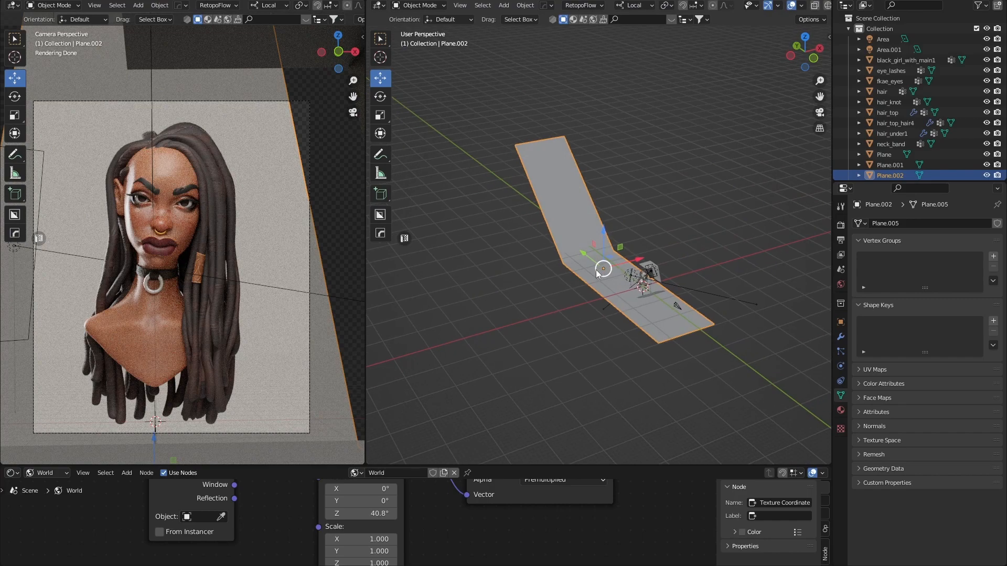
Scale the backdrop plane up to about 3.279.
key("s")
left_click_drag(642, 265, 732, 242)
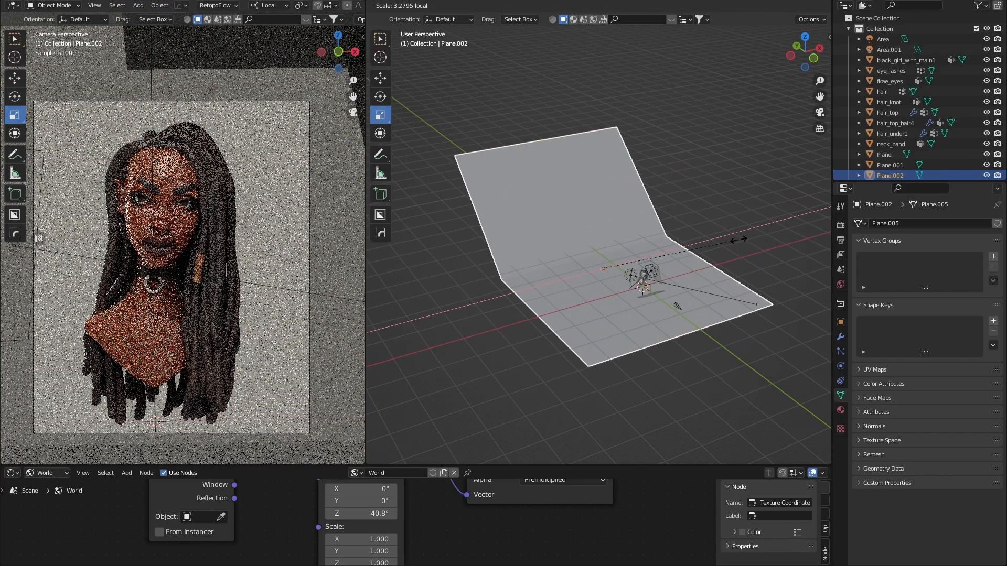
left_click(735, 243)
mouse_move(560, 326)
middle_mouse_down()
mouse_move(618, 308)
mouse_move(581, 283)
mouse_move(556, 312)
middle_mouse_up()
Bevel the floor-wall corner edge with 28 segments into a smooth curve.
key("Tab")
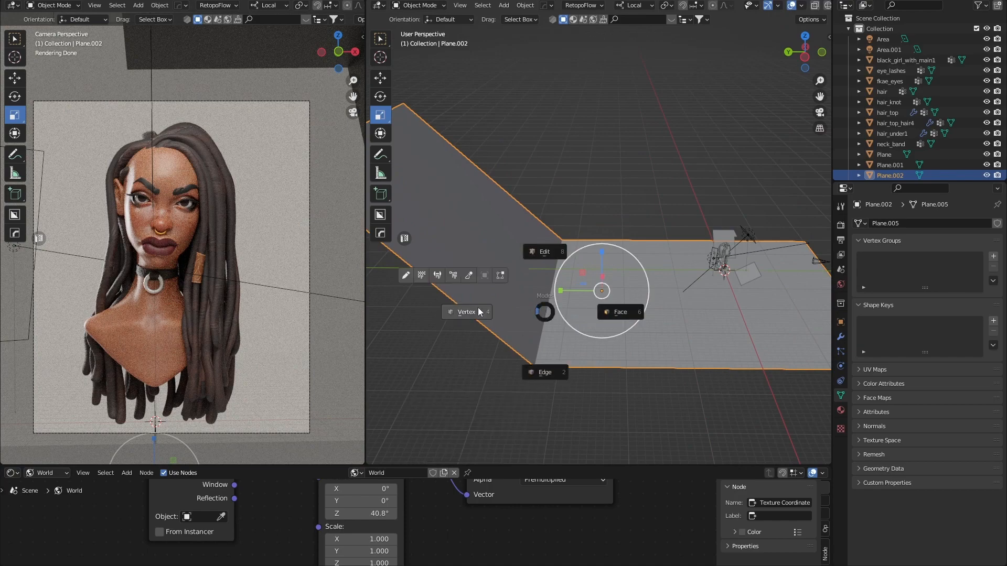
left_click(552, 374)
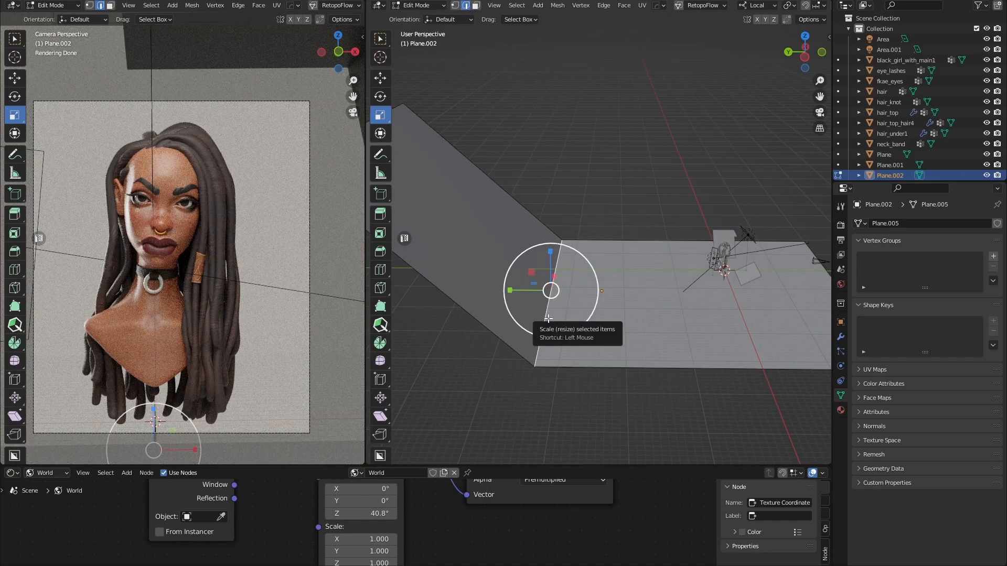
key("ctrl+b")
scroll(697, 329, "up", 5)
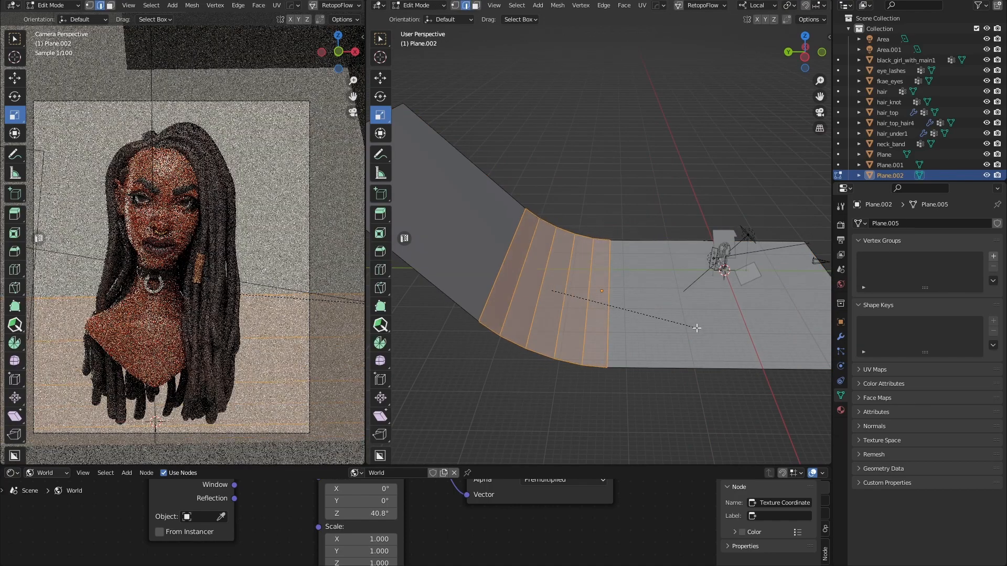
scroll(697, 328, "up", 15)
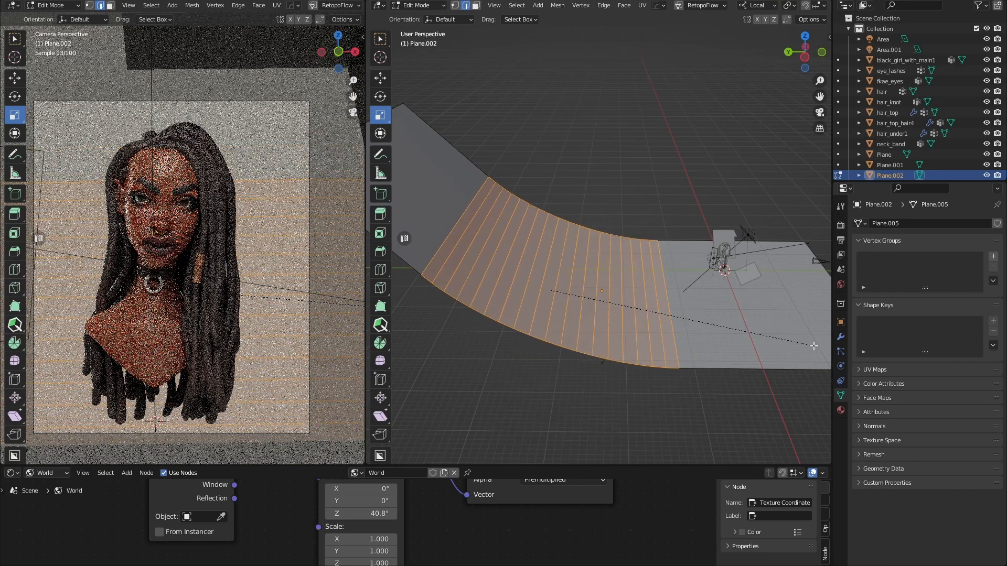
scroll(814, 346, "up", 6)
scroll(813, 346, "up", 3)
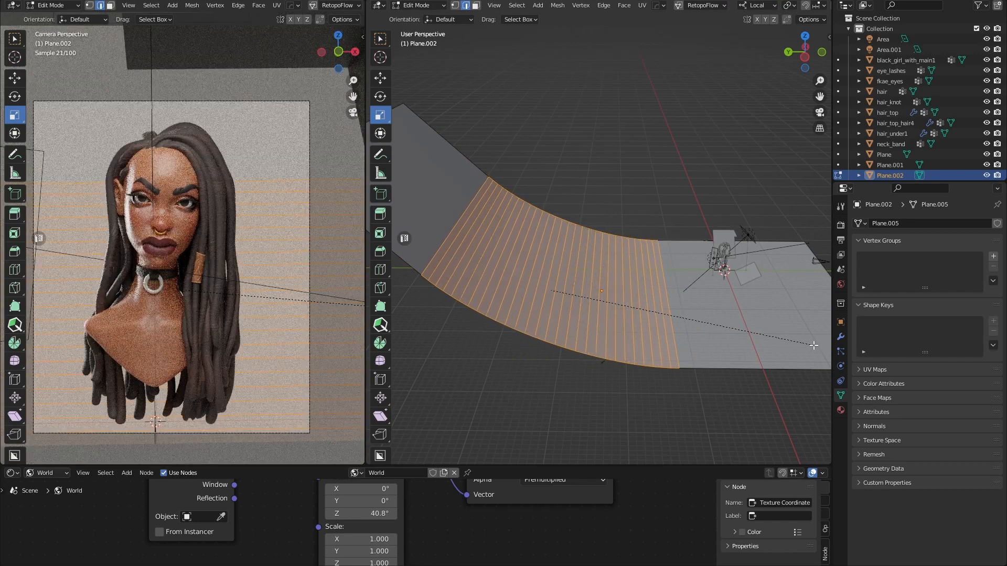
left_click(811, 345)
left_click(717, 388)
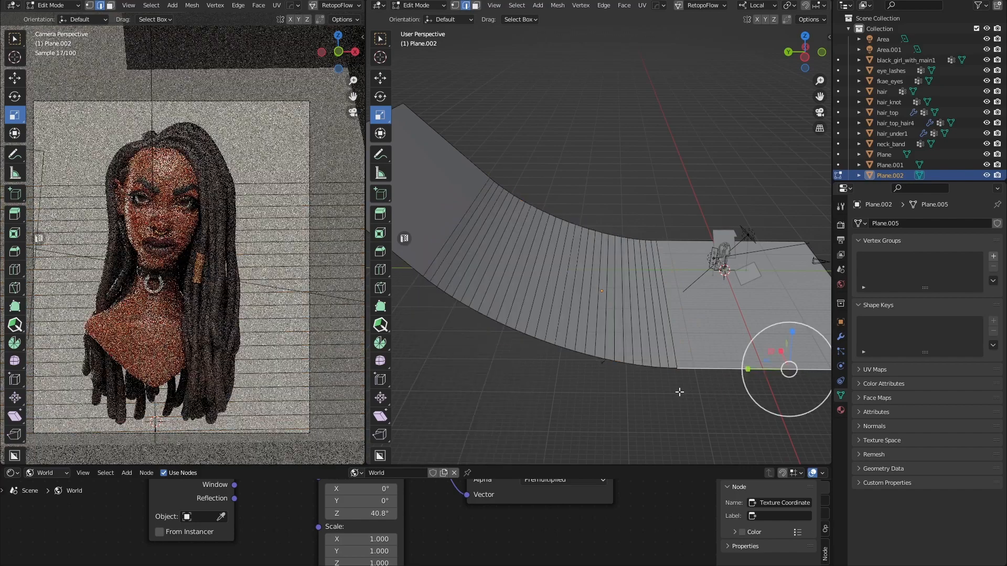
middle_click_drag(679, 391, 642, 401)
scroll(644, 399, "down", 2)
key("Tab")
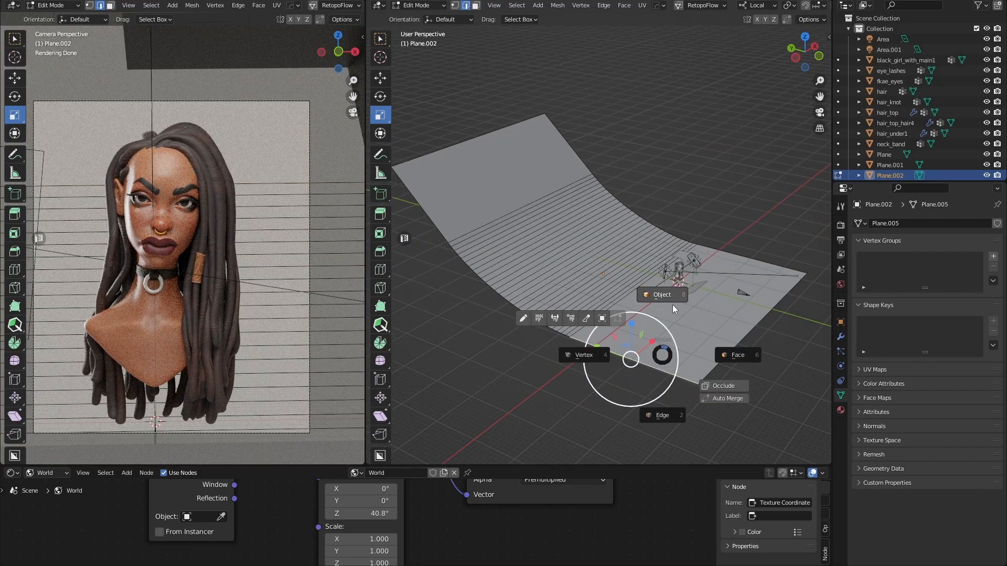
Apply Shade Smooth to the curved backdrop plane.
left_click(670, 304)
right_click(651, 305)
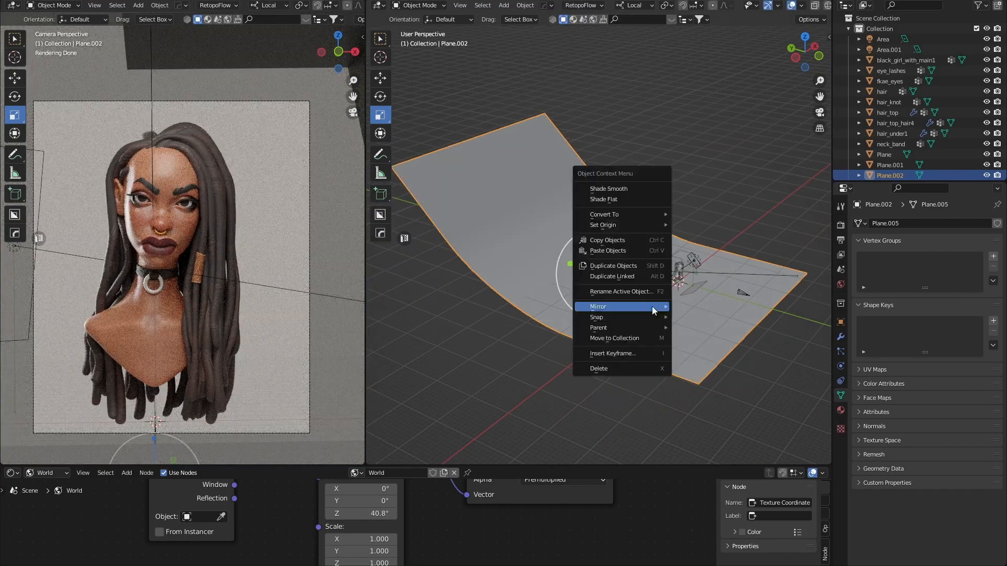
left_click(627, 189)
middle_click_drag(640, 331, 658, 315)
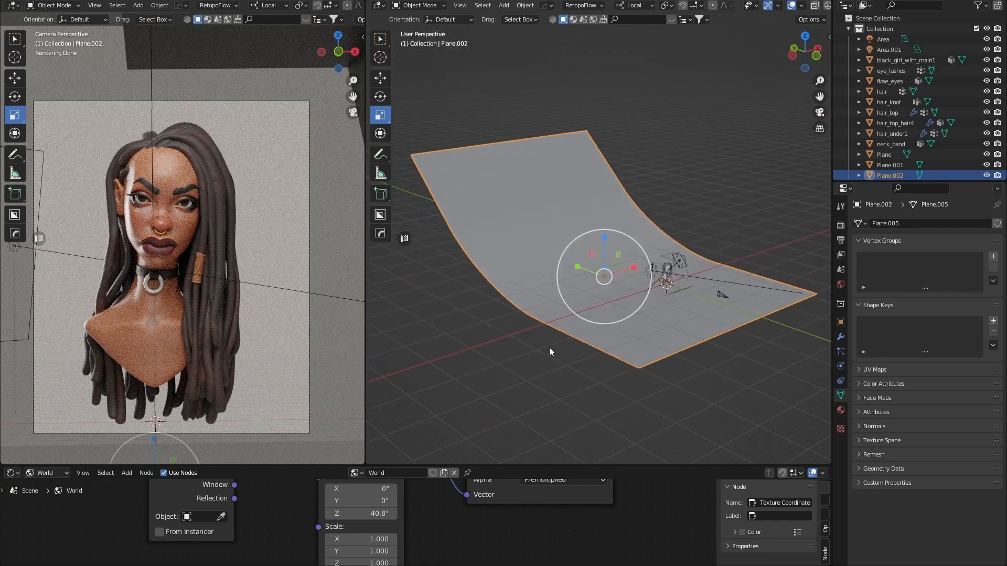
middle_click_drag(550, 347, 709, 285)
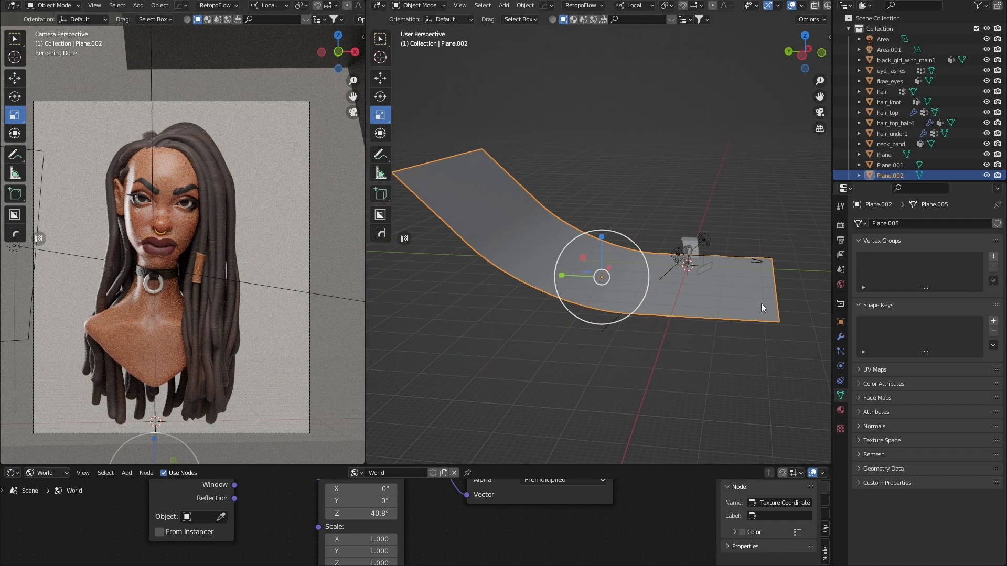
Move the floor's end edge 22.994 m along local Y toward the bust, then exit Edit Mode.
key("ctrl+Tab")
left_click(771, 244)
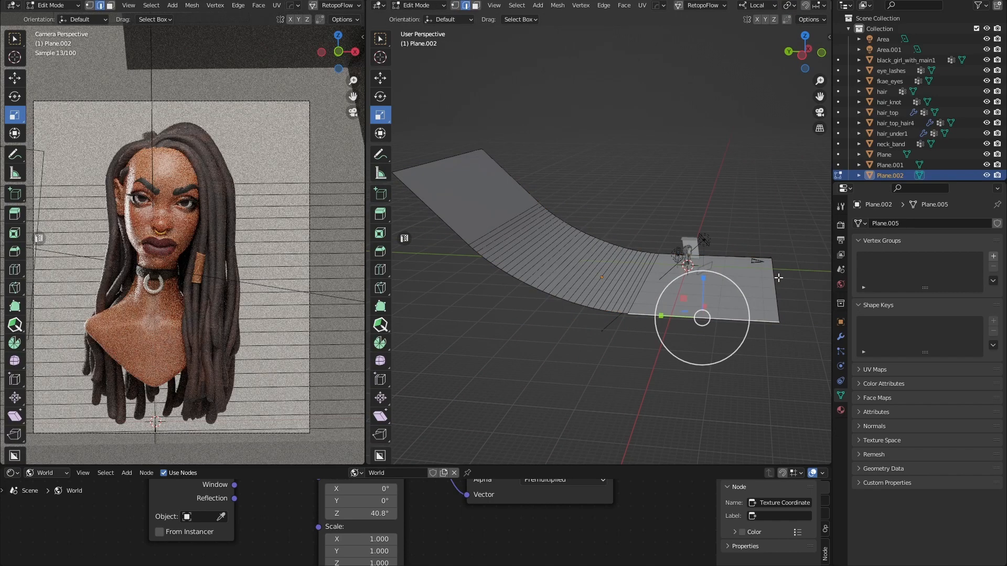
key("w")
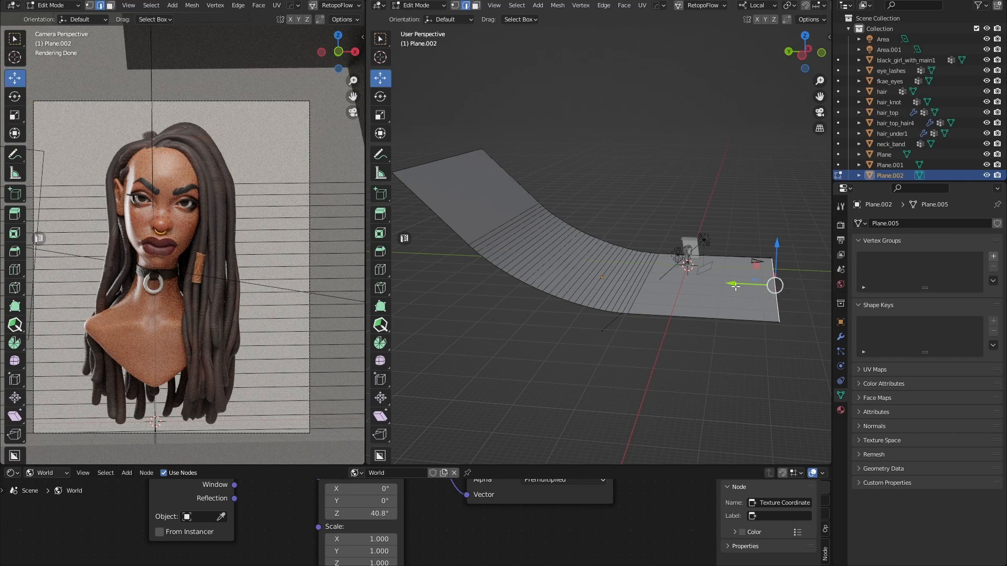
left_click_drag(733, 284, 655, 299)
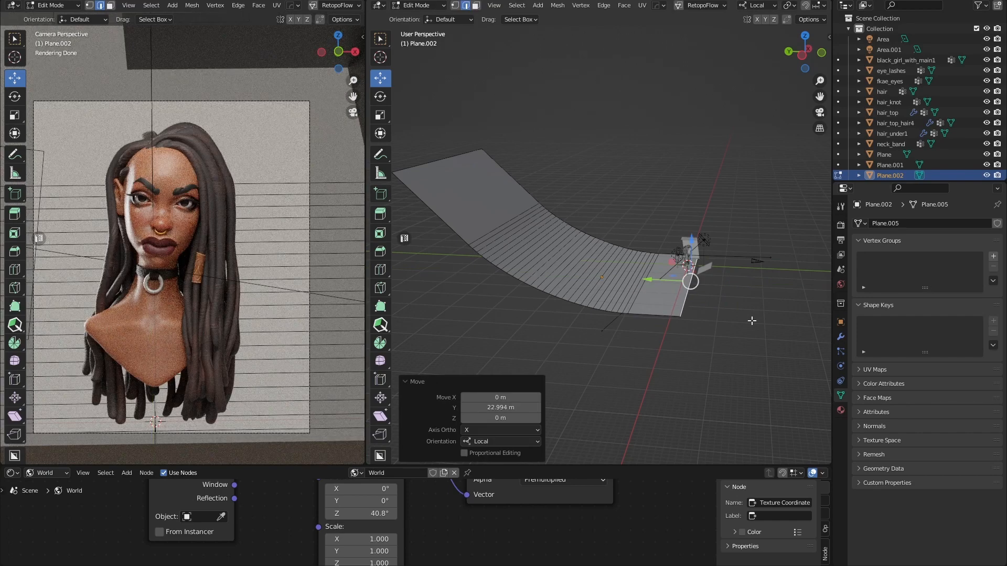
middle_click_drag(748, 367, 733, 366)
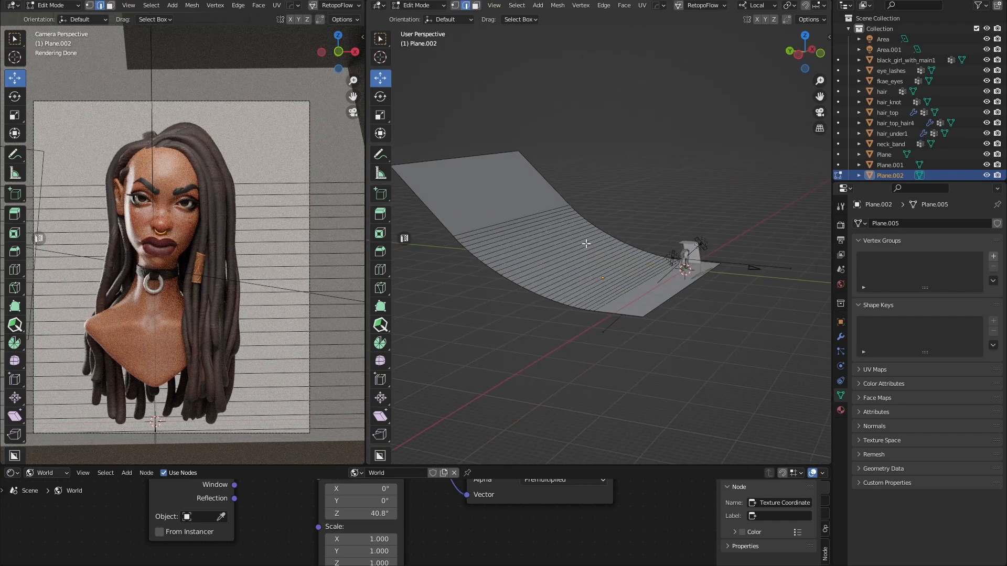
key("ctrl+Tab")
left_click(594, 184)
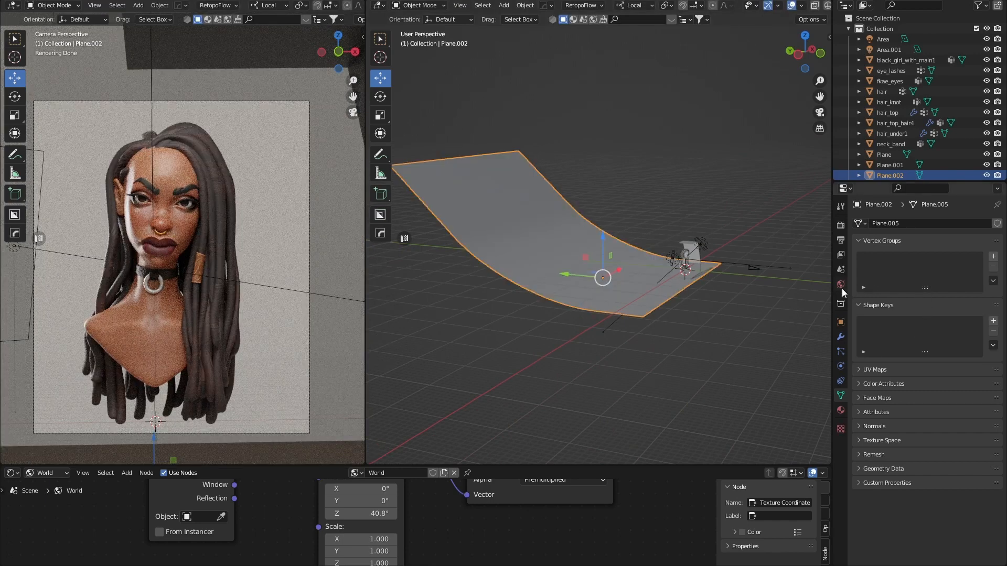
Create a new white Principled BSDF material, Material.007, for the backdrop.
left_click(841, 410)
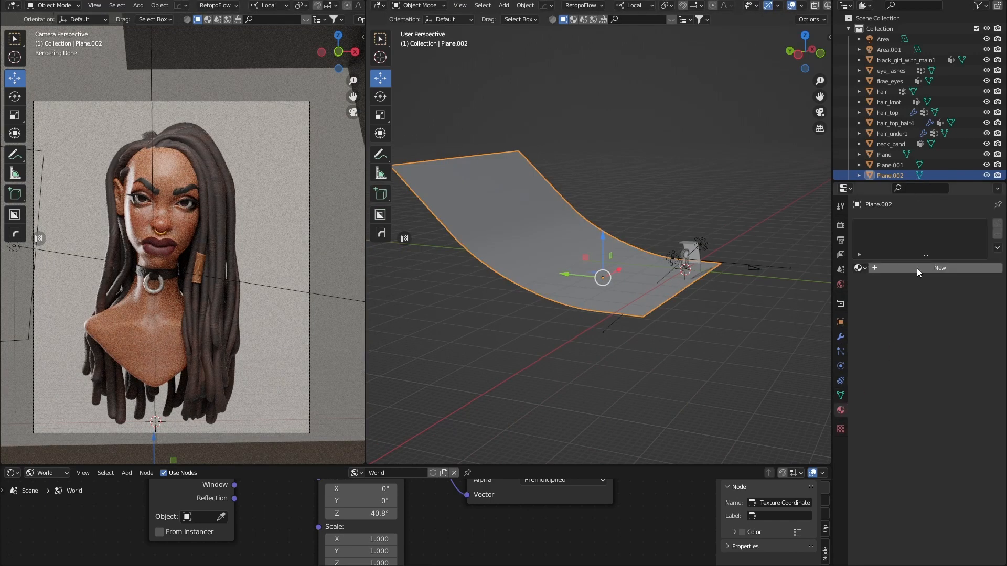
left_click(917, 269)
left_click(939, 362)
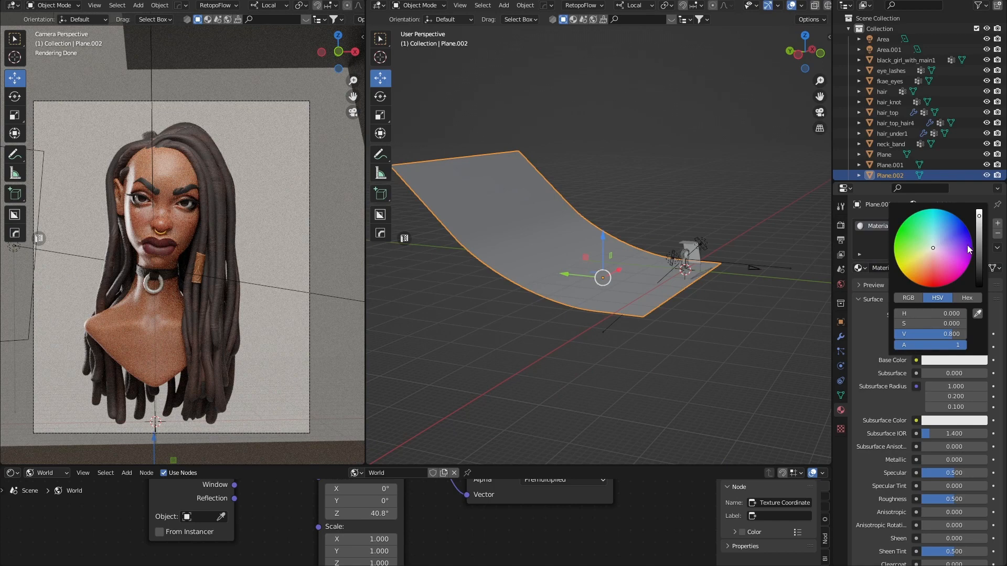
left_click(690, 352)
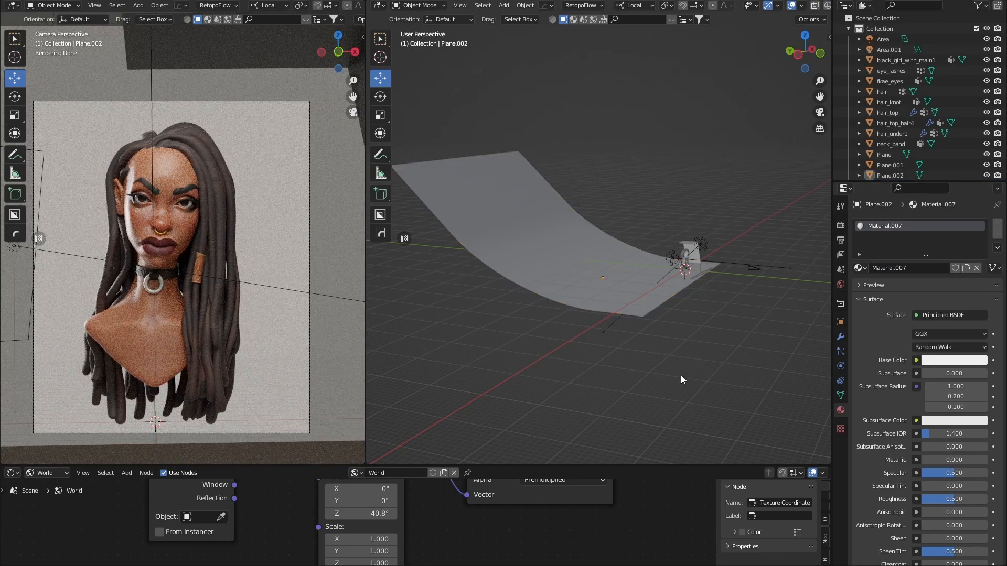
Orbit and zoom around the smooth curved backdrop to inspect it.
middle_click_drag(627, 345, 616, 347)
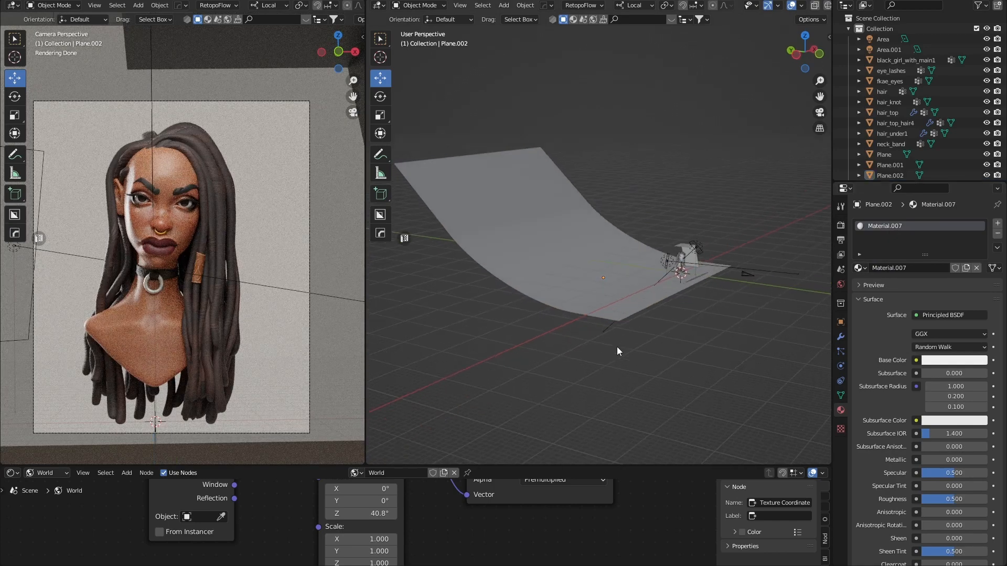
middle_click_drag(393, 292, 500, 195)
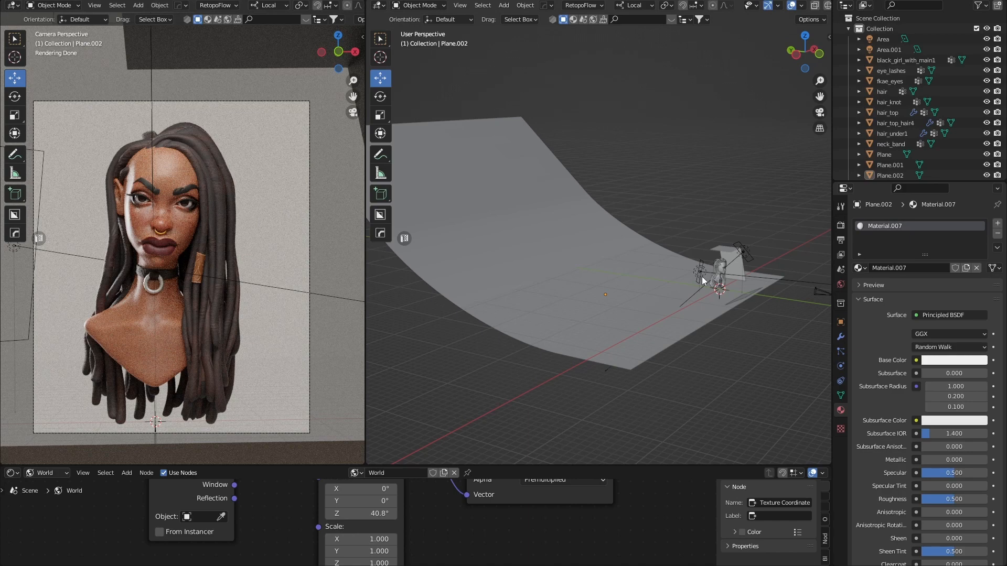
scroll(655, 285, "up", 2)
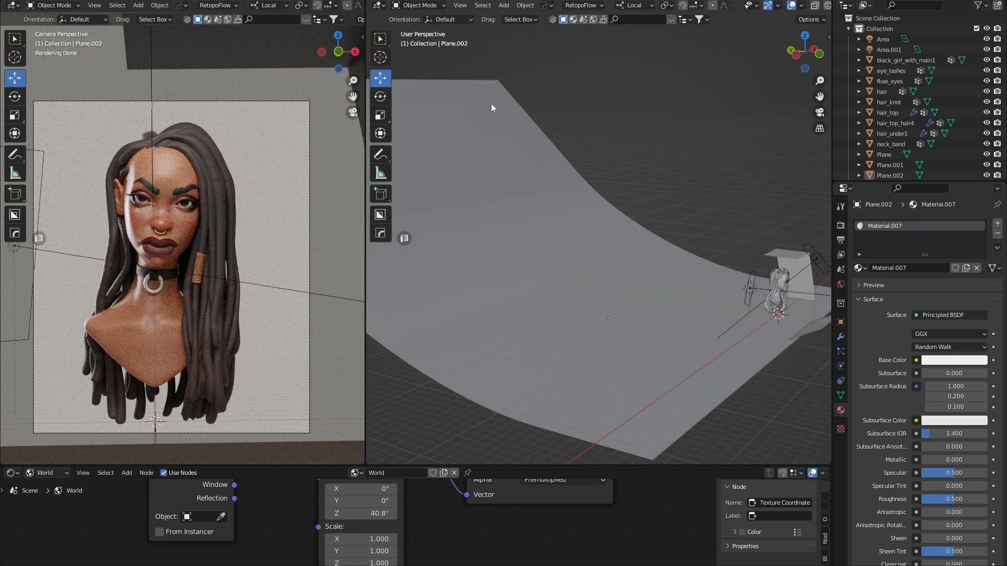
scroll(480, 134, "down", 2)
scroll(556, 226, "down", 2)
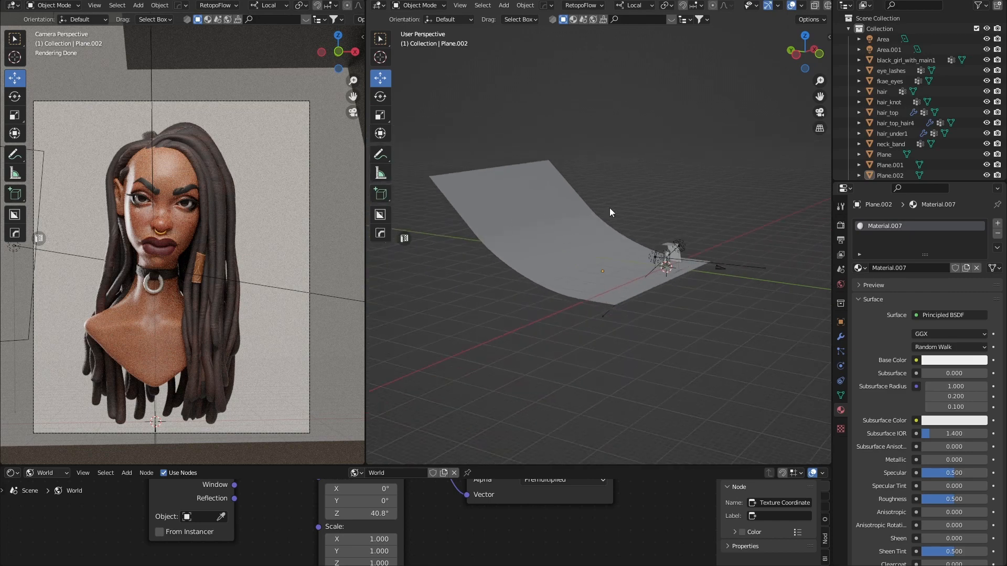
middle_click_drag(739, 291, 620, 297)
Add a new area light and raise it along Z.
left_click(620, 297)
key("shift+a")
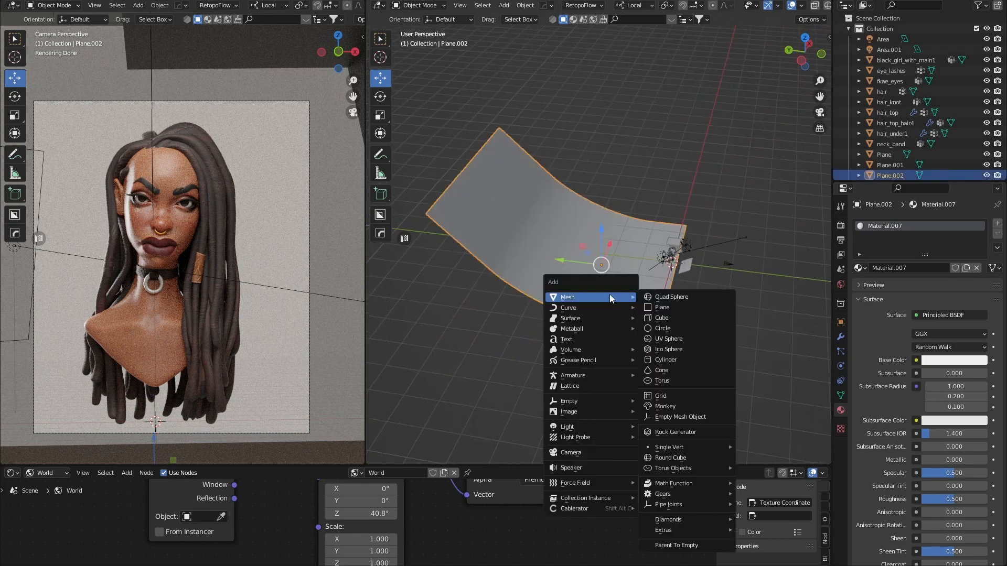
mouse_move(576, 431)
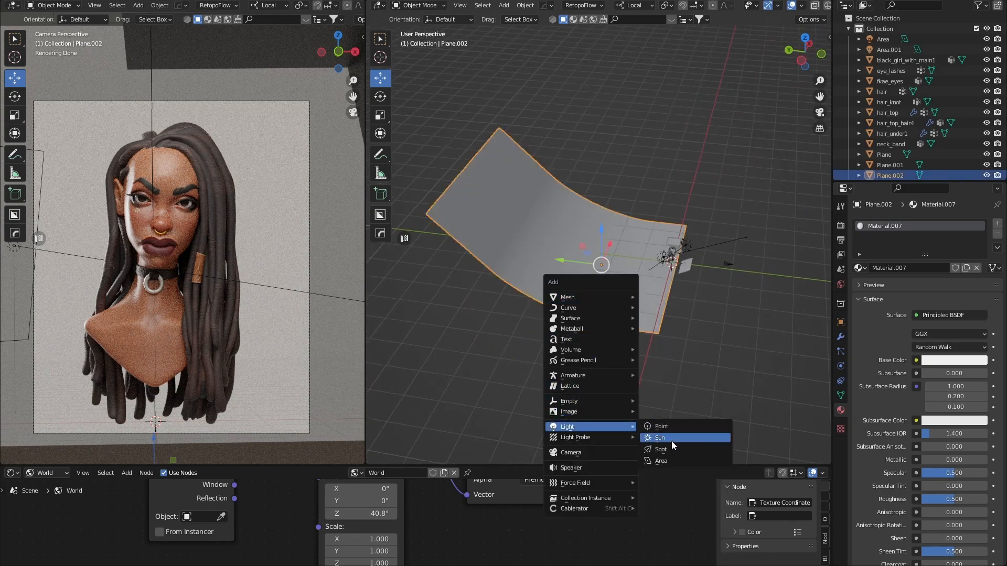
left_click(669, 461)
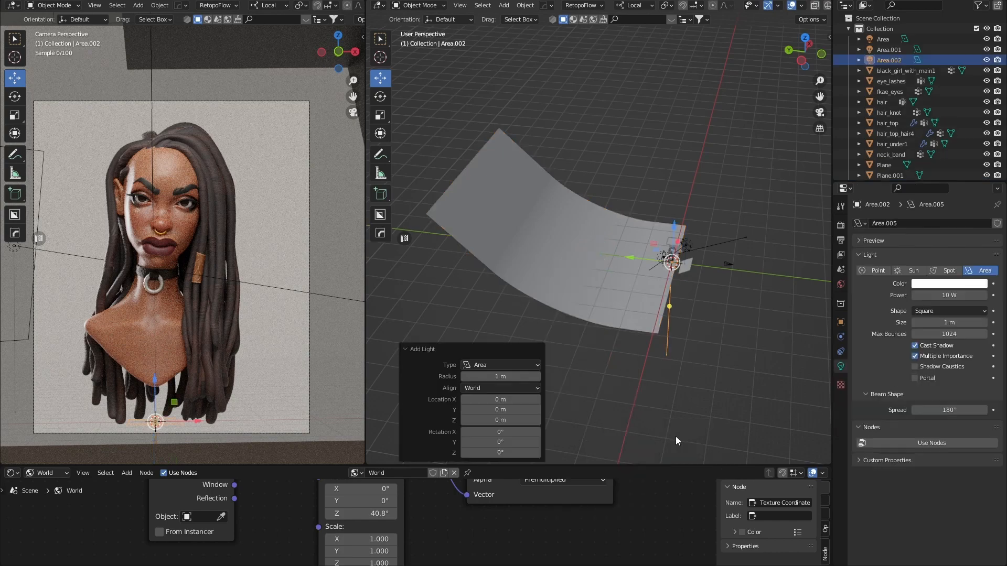
key("g")
key("z")
left_click(654, 212)
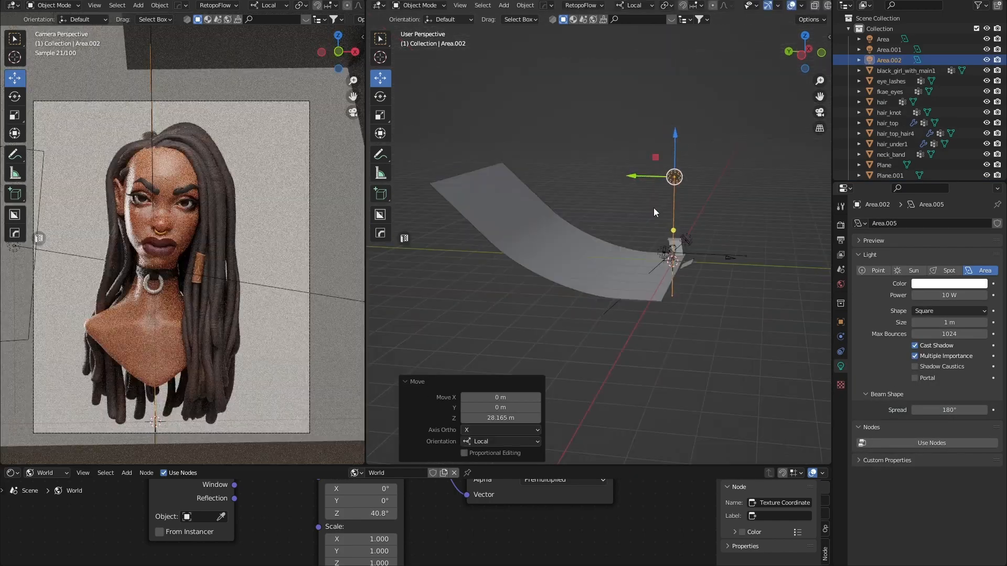
Shift the light along Y, raise it to 9.57 m, and enlarge it to 19.5 m.
middle_click_drag(654, 208, 644, 198)
key("g")
key("y")
left_click(530, 182)
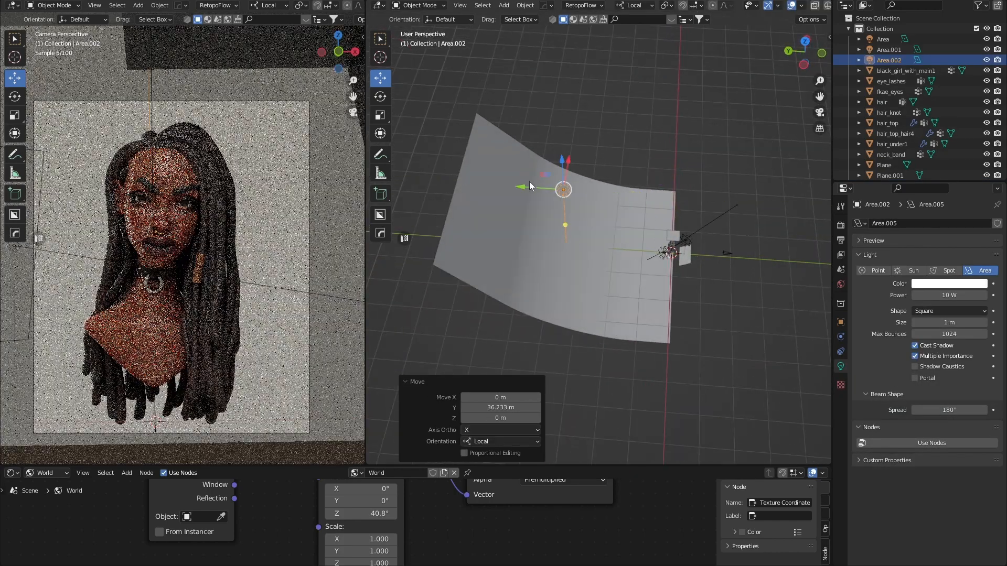
middle_click_drag(530, 181, 562, 131)
key("g")
key("z")
left_click(587, 144)
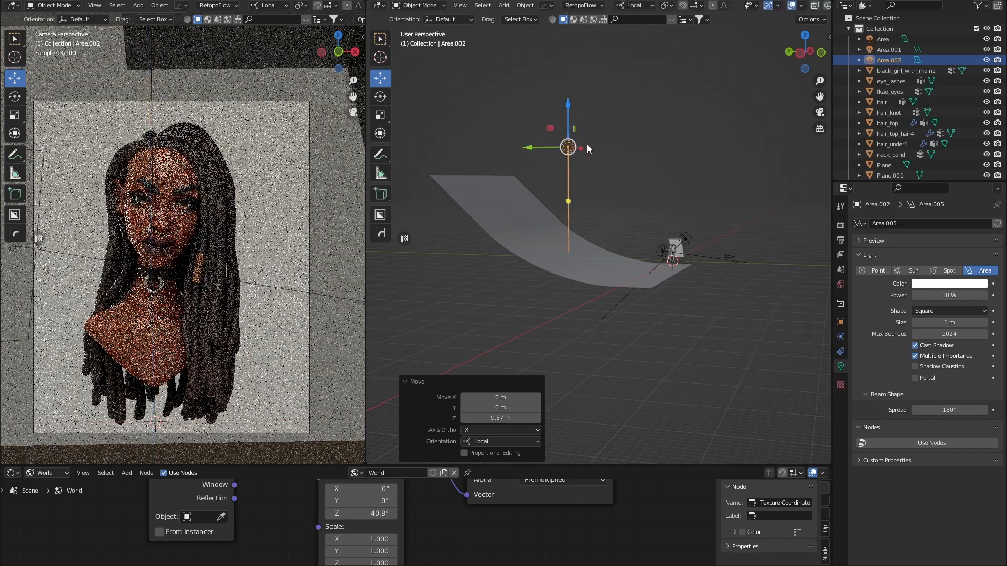
middle_click_drag(660, 233, 667, 269)
mouse_move(955, 323)
left_mouse_down()
mouse_move(984, 323)
mouse_move(943, 323)
mouse_move(971, 323)
left_mouse_up()
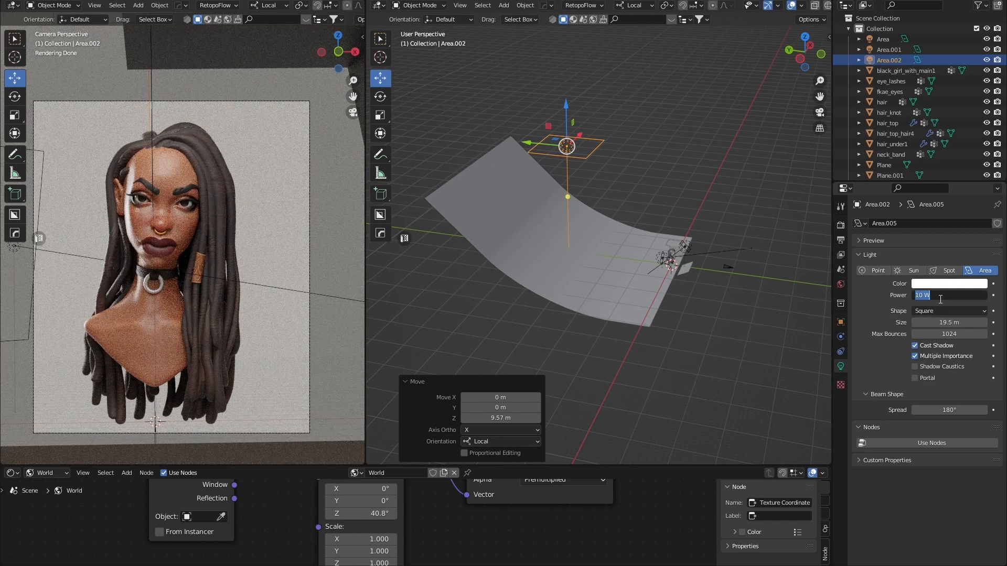
Set Area.002's Power to 500 W and Spread to 70°, then reselect it.
key("Return")
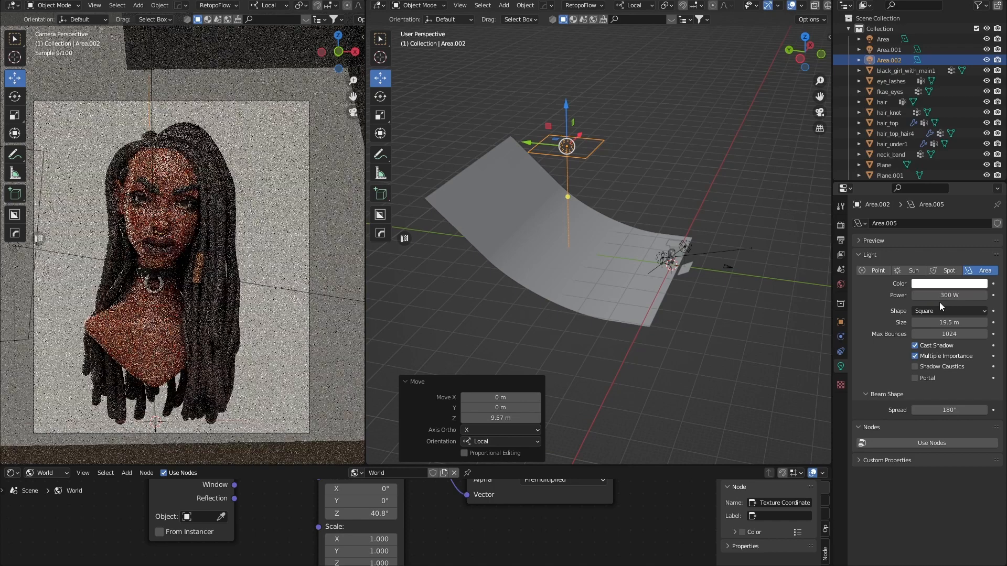
scroll(571, 165, "up", 3)
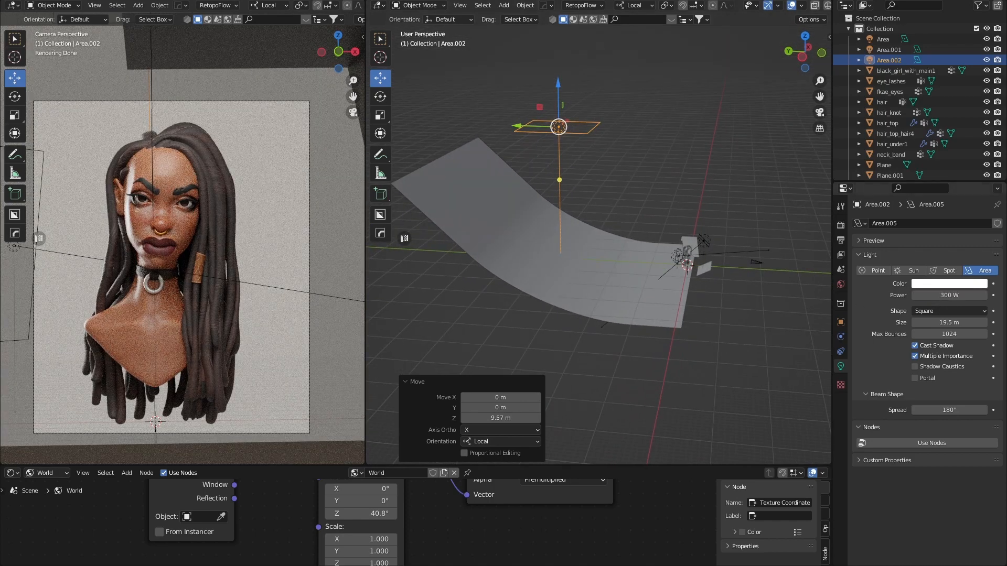
left_click(944, 296)
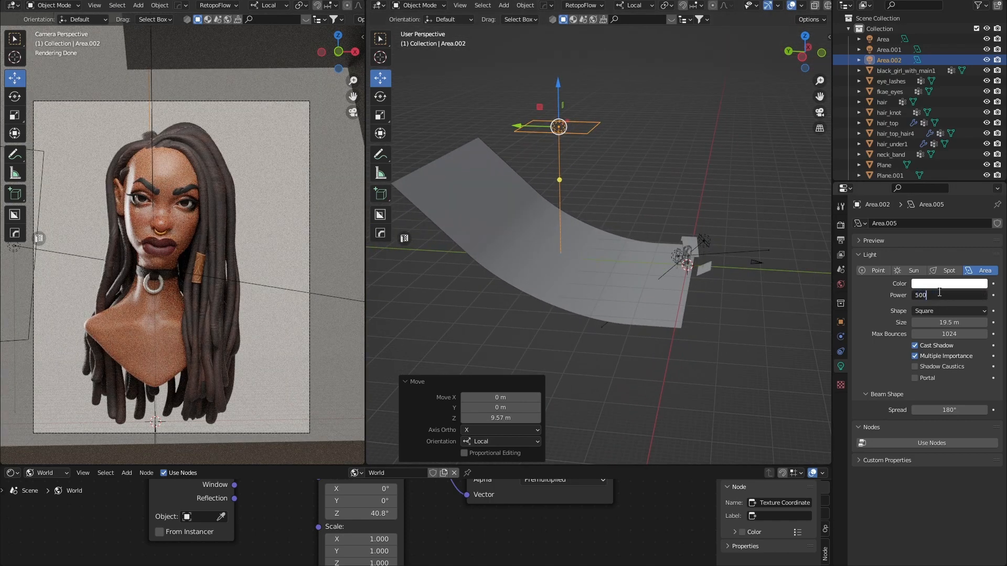
key("Return")
left_click(949, 410)
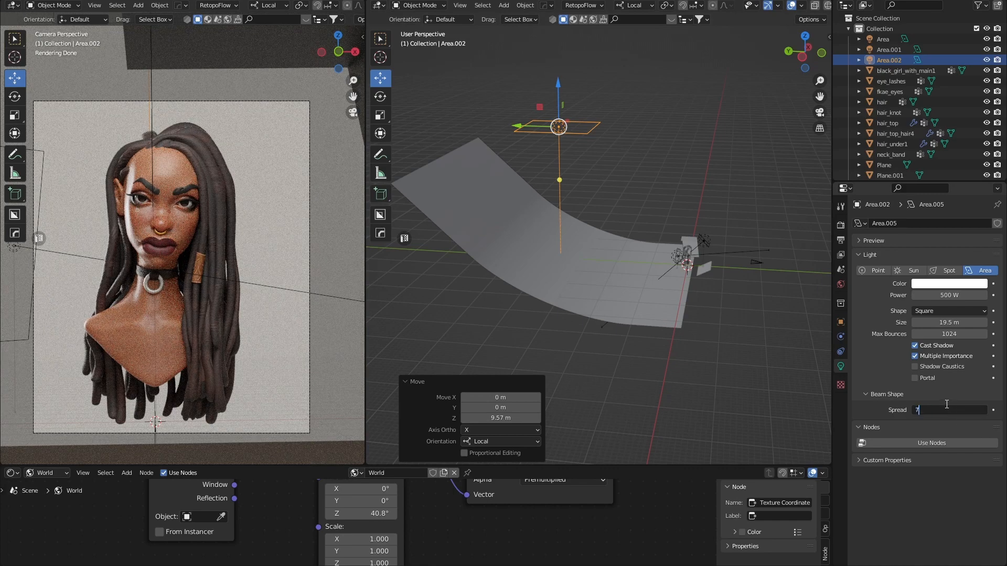
key("Return")
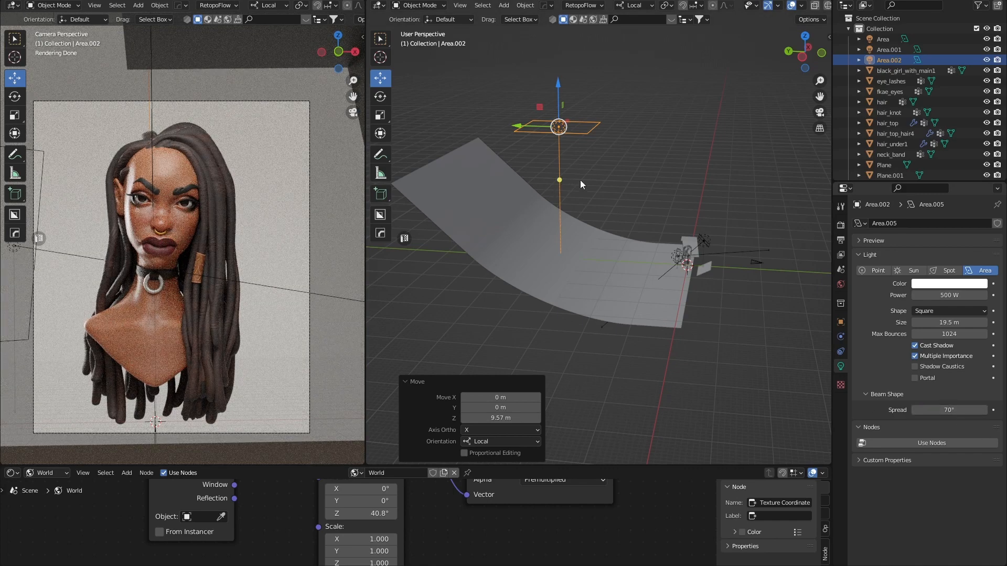
left_click(545, 170)
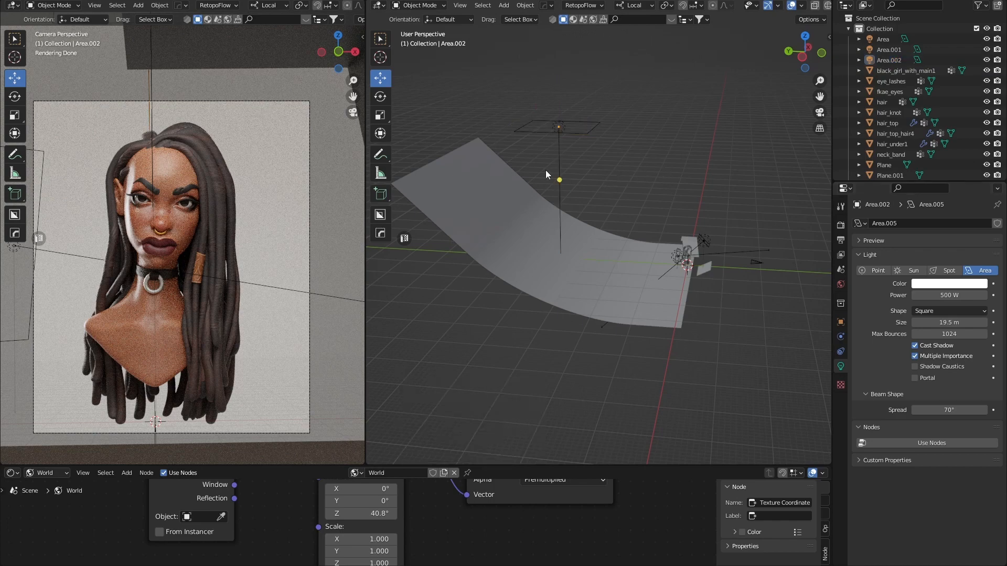
left_click(591, 128)
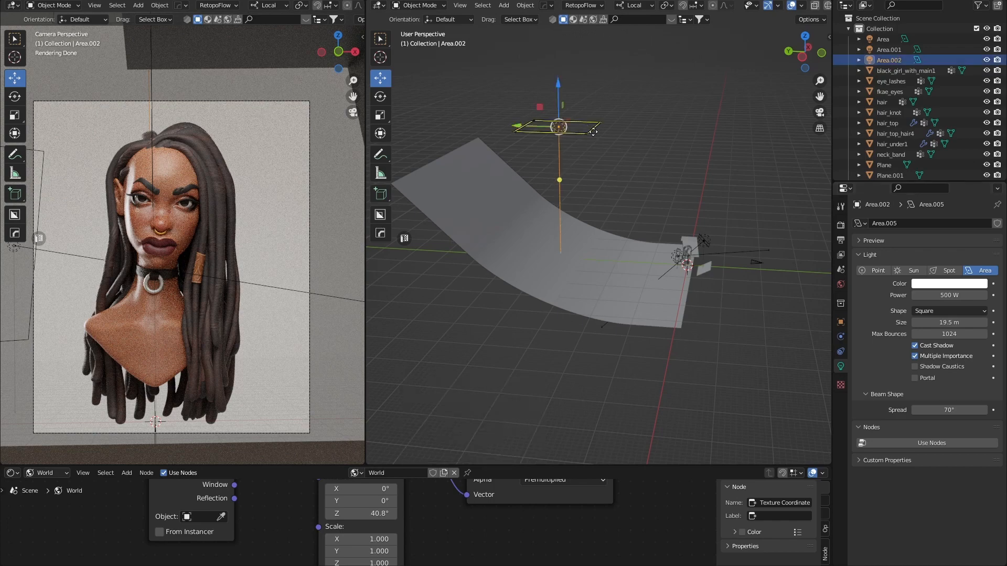
Tilt Area.002 about 25°, enlarge it to 29.4 m, and set its Power to 600 W.
key("r")
left_click_drag(588, 104, 602, 115)
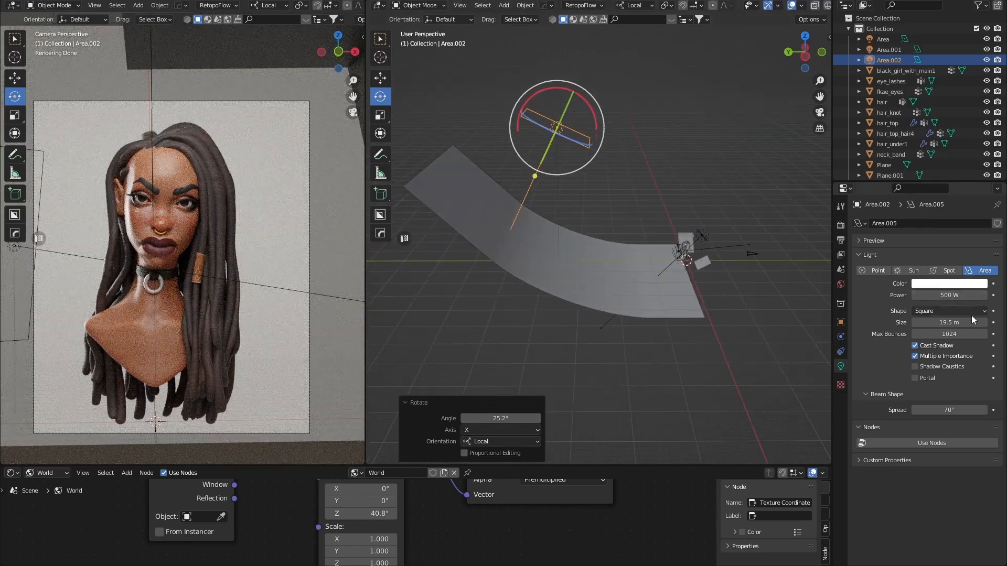
mouse_move(951, 323)
left_mouse_down()
mouse_move(971, 323)
mouse_move(958, 322)
left_mouse_up()
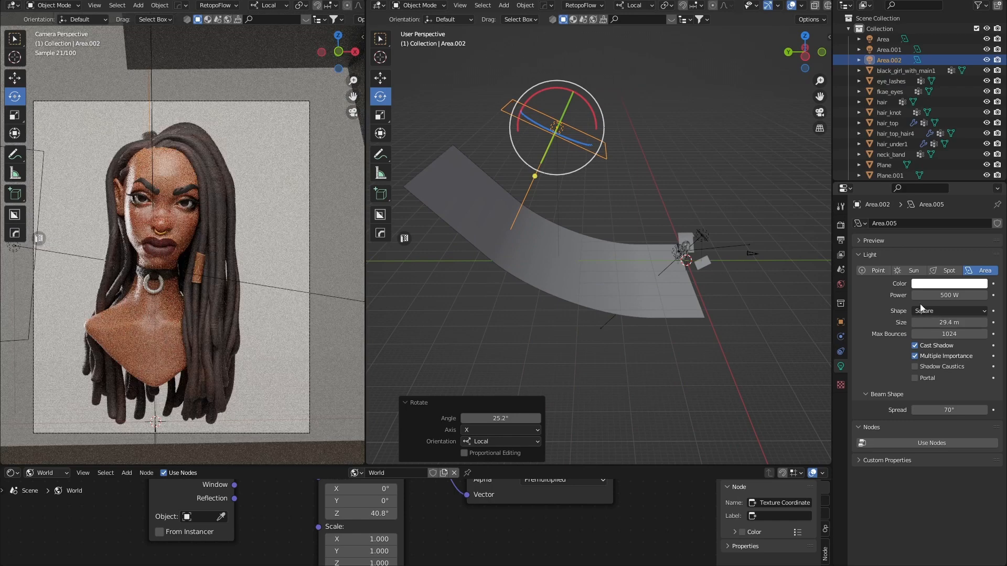
left_click(949, 294)
type("800")
key("Return")
left_click(942, 297)
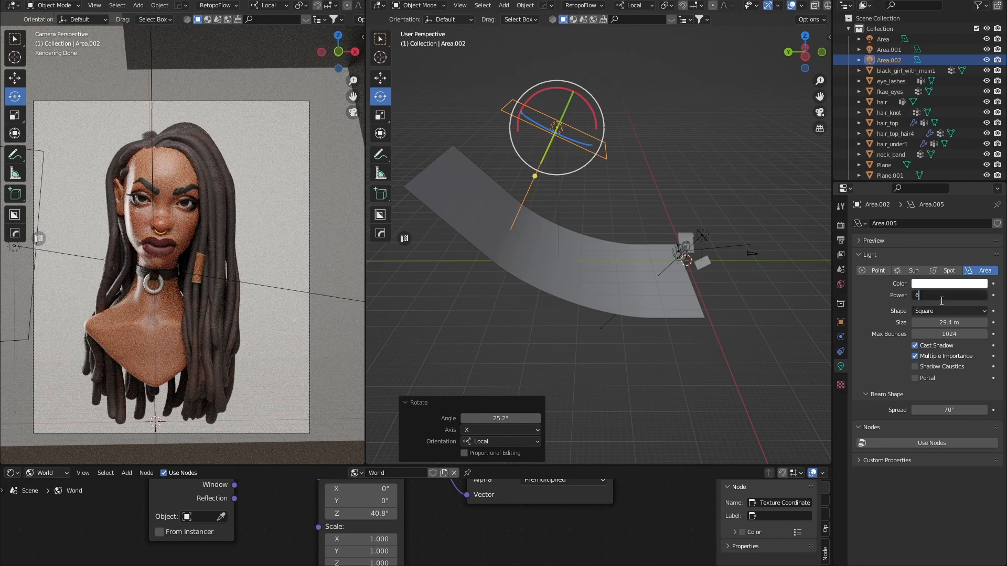
type("600")
key("Return")
Deselect the light, orbit around the scene, and select the floor plane.
left_click(638, 171)
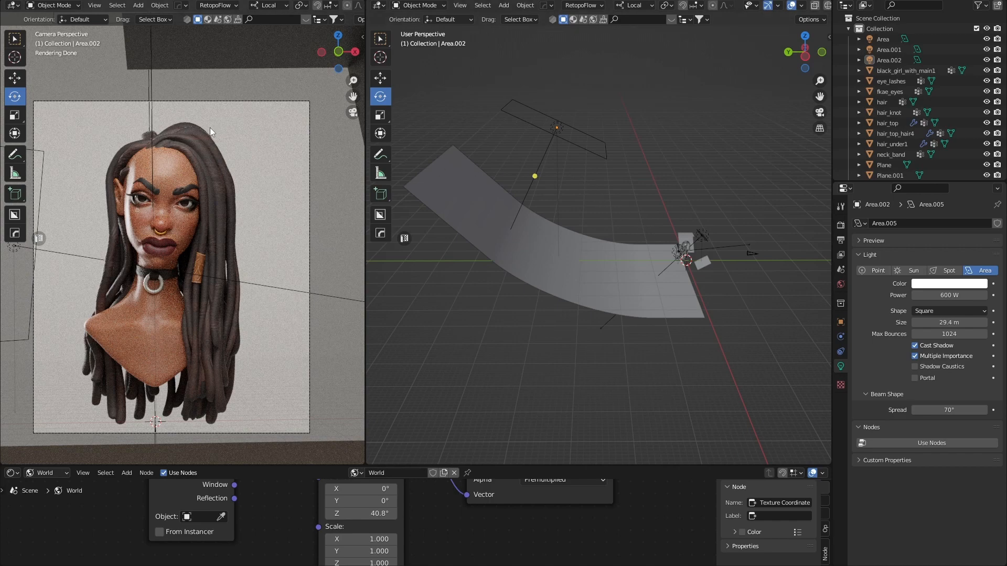
middle_click_drag(632, 256, 665, 265)
scroll(704, 251, "up", 6)
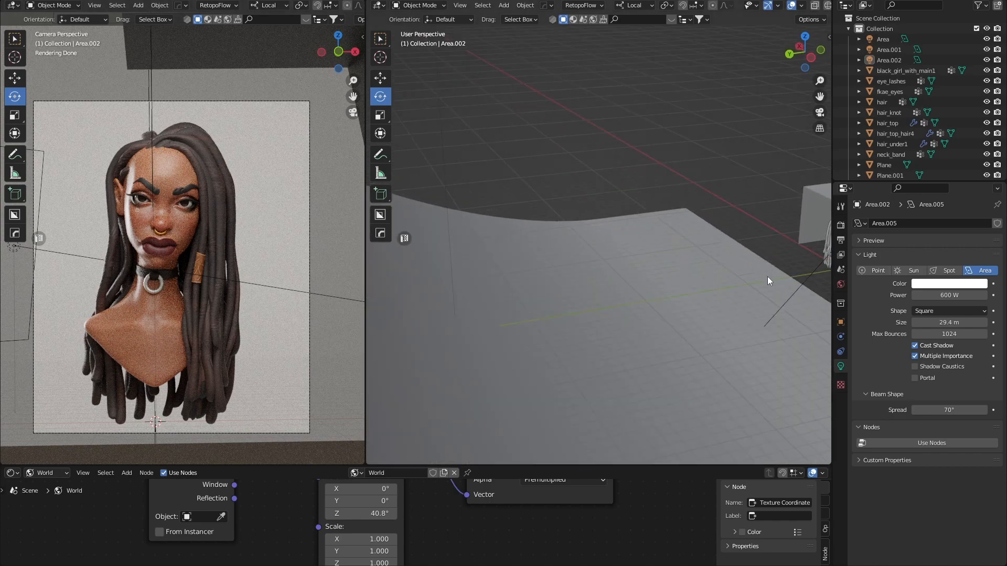
scroll(572, 318, "down", 6)
middle_click_drag(571, 318, 602, 313)
scroll(625, 273, "up", 2)
left_click(594, 338)
key("shift+a")
mouse_move(593, 338)
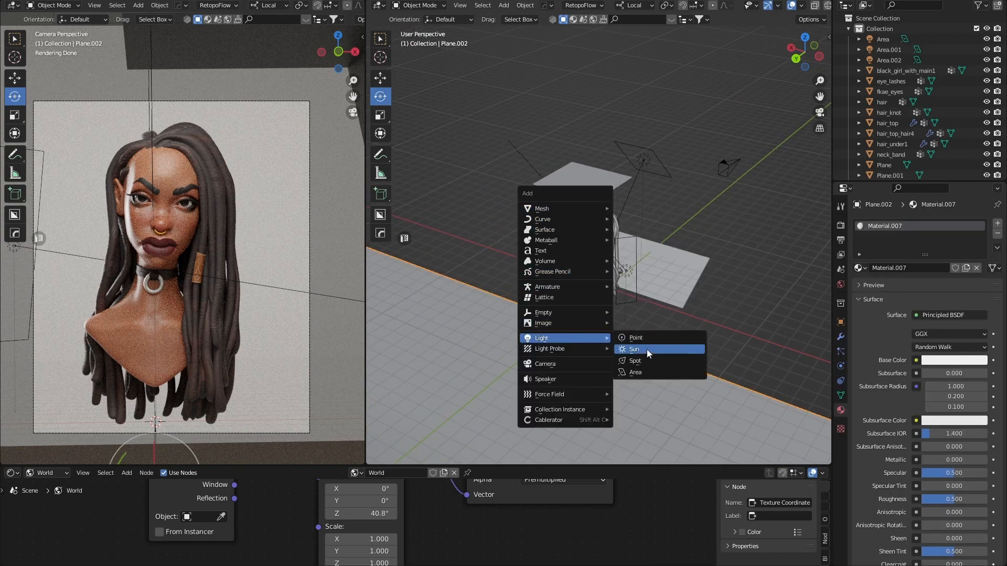
Add area light Area.003 and raise it 7.207 m above the head.
left_click(642, 372)
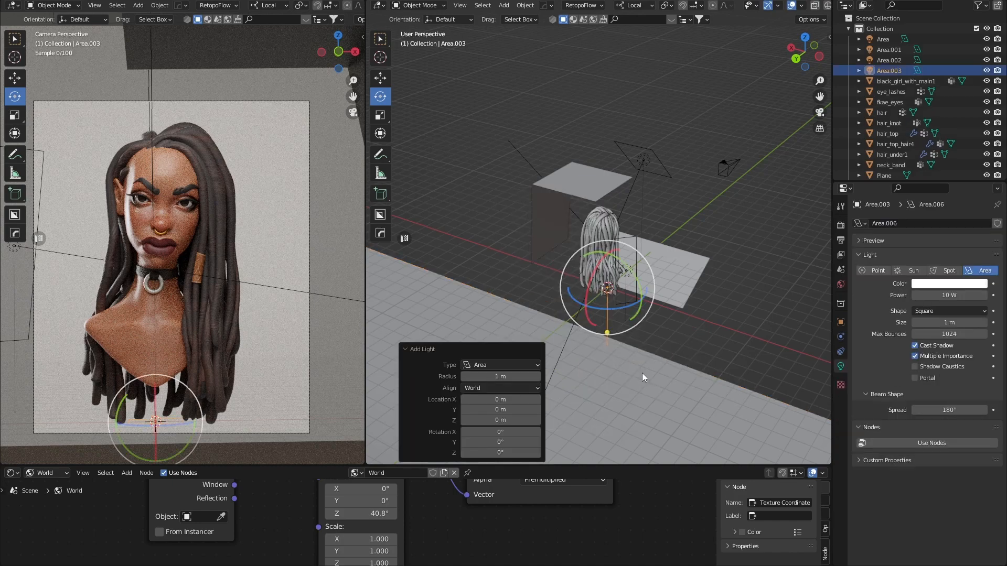
middle_click_drag(611, 370, 550, 352)
key("w")
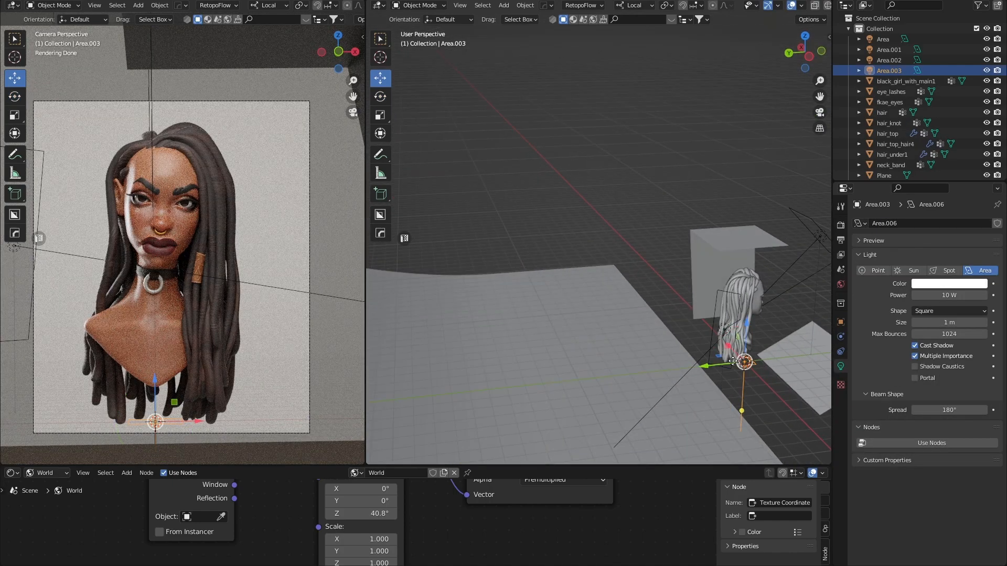
left_click_drag(705, 366, 630, 375)
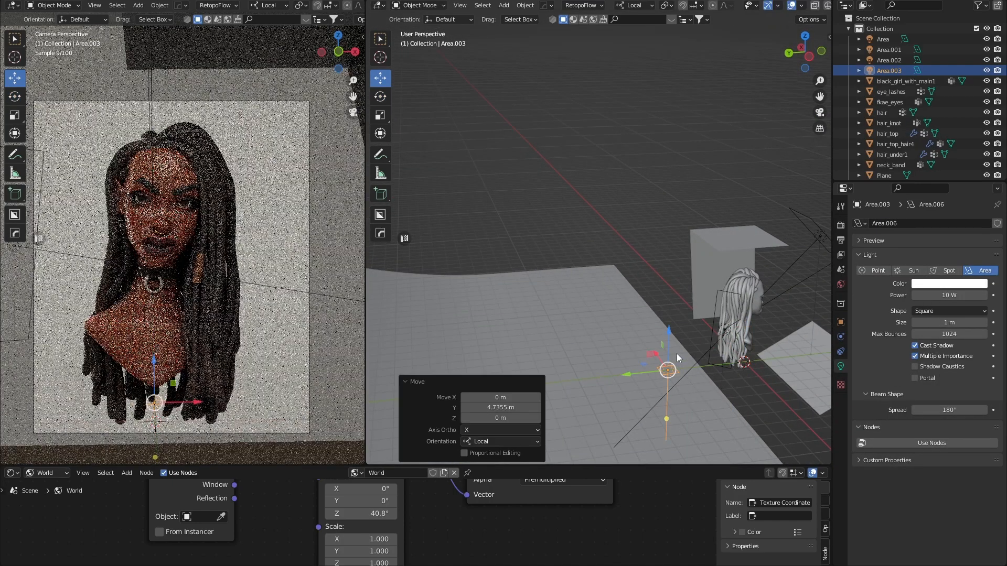
left_click_drag(670, 333, 670, 212)
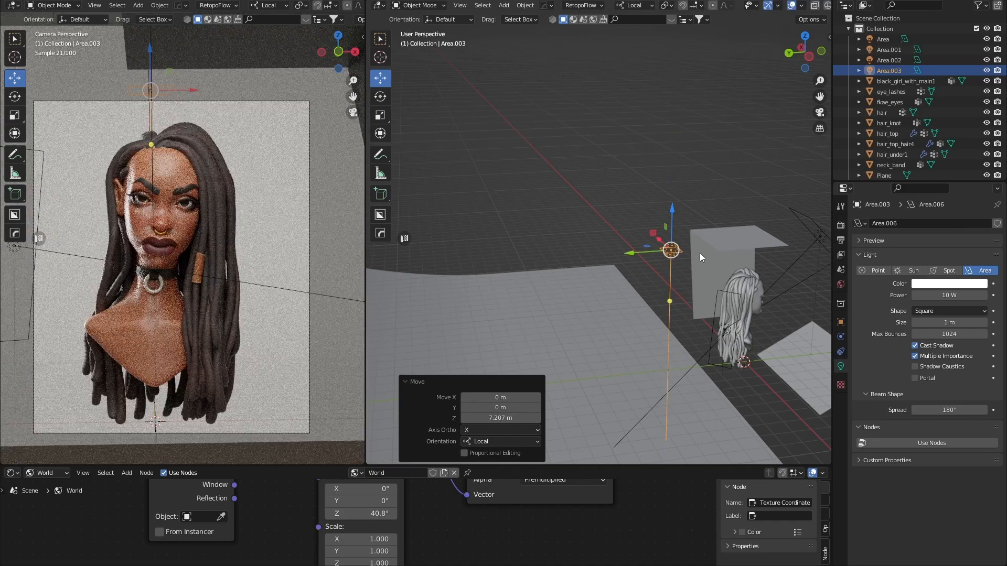
middle_click_drag(700, 253, 683, 251)
Tilt Area.003 to -49.6° on X and raise its Power to 31.1 W.
key("shift+space")
key("r")
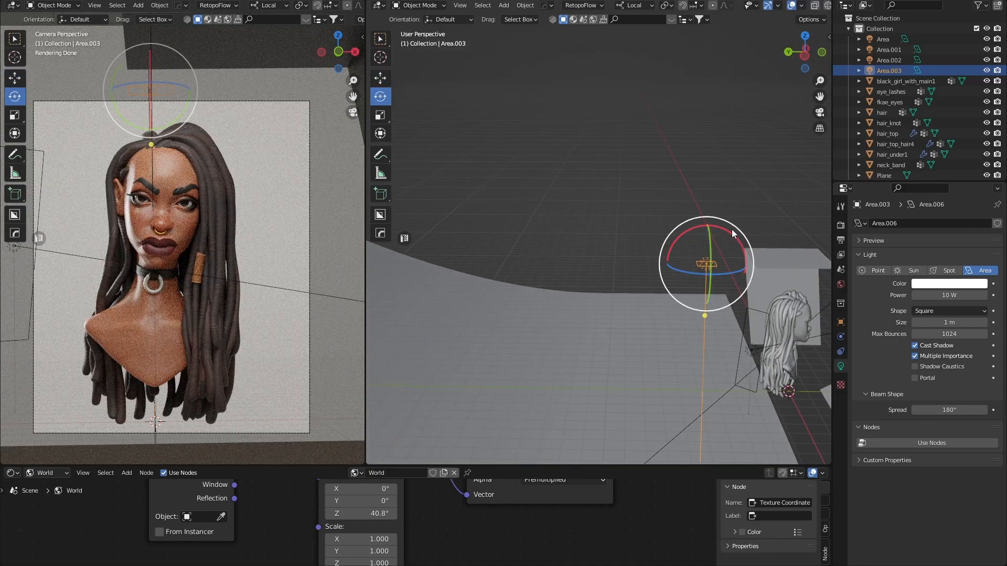
left_click_drag(732, 229, 675, 256)
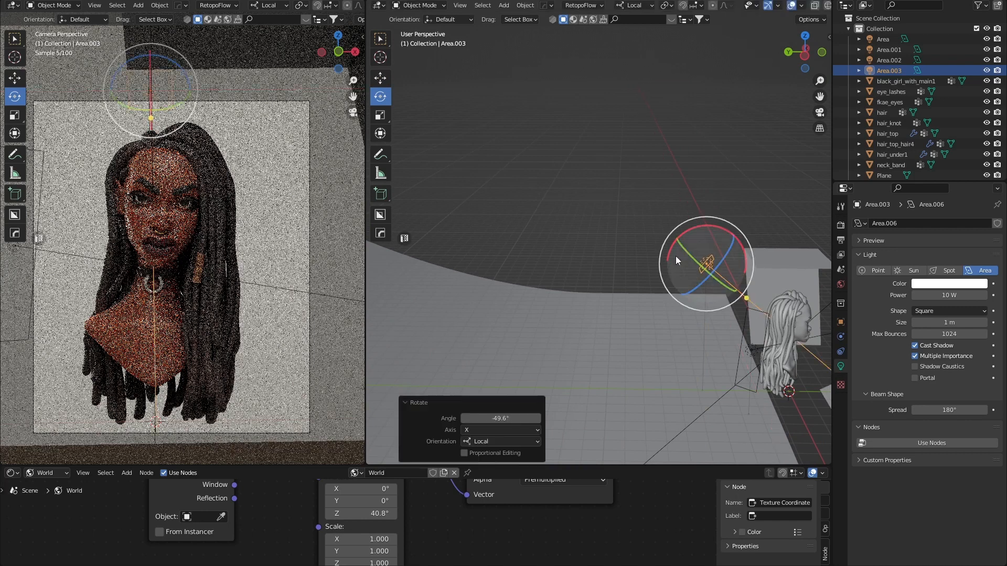
middle_click_drag(675, 256, 791, 263)
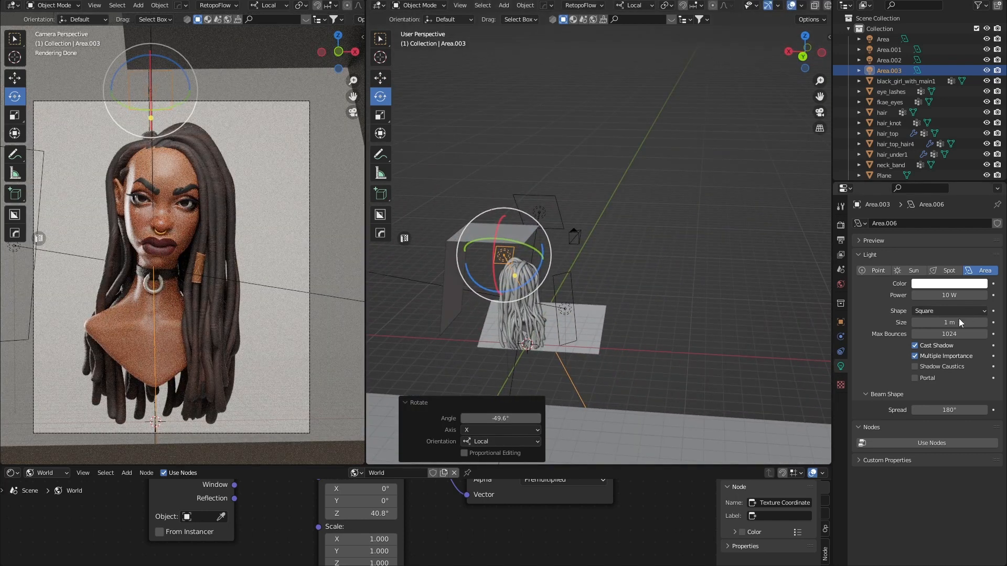
left_click_drag(959, 298, 960, 322)
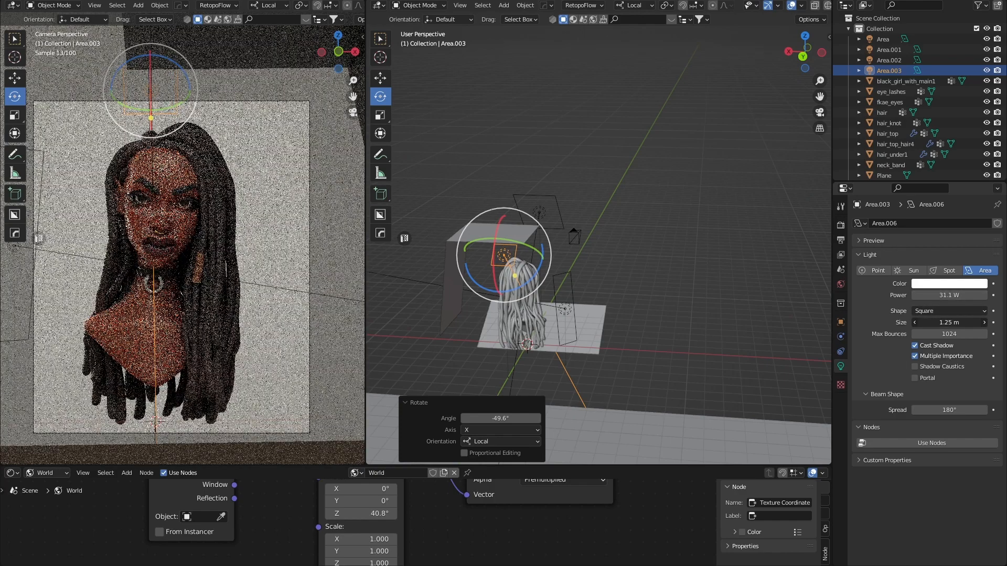
Make Area.003 a rectangular light at 88.7 W with a 50° beam spread.
left_click(942, 313)
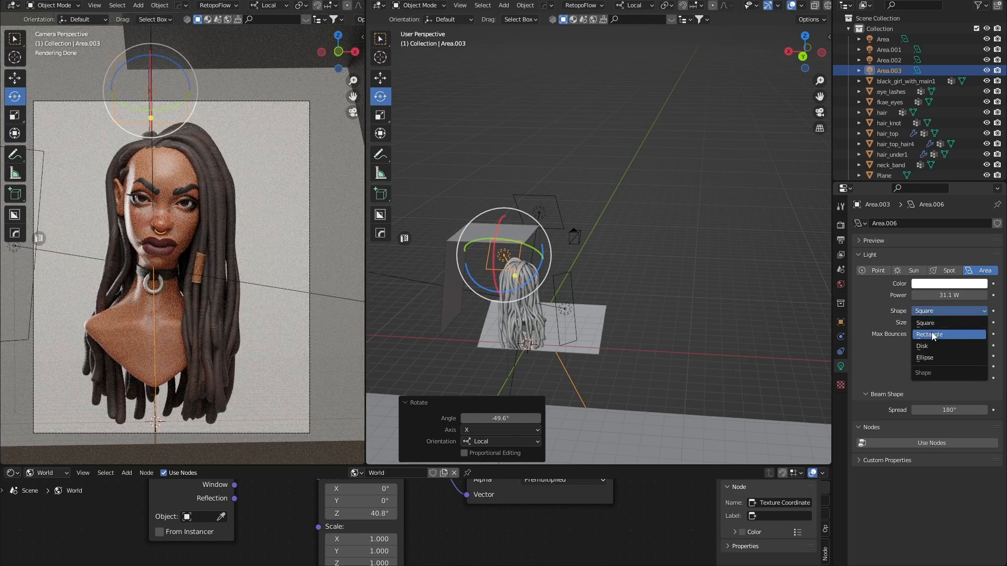
left_click(933, 336)
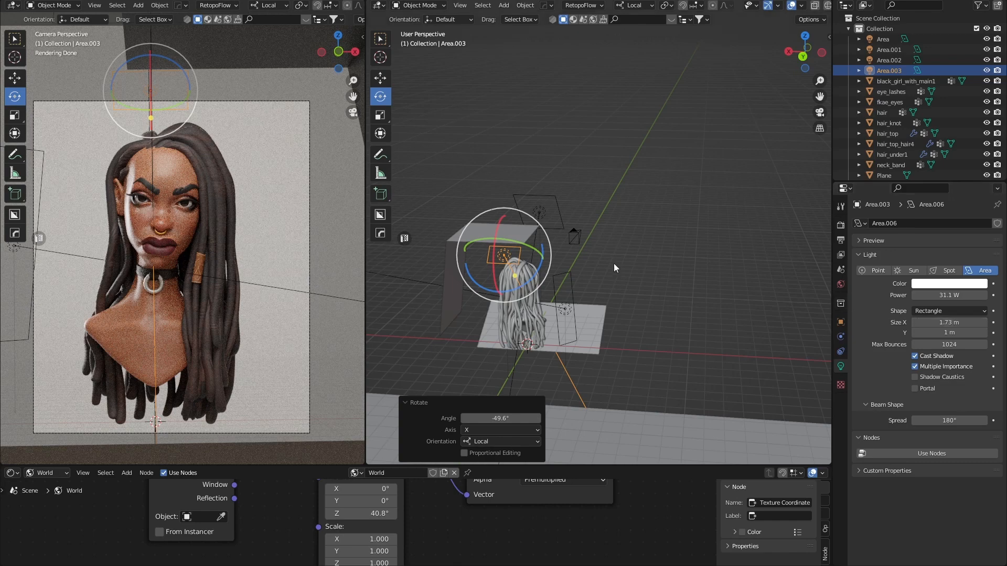
middle_click_drag(640, 283, 542, 265)
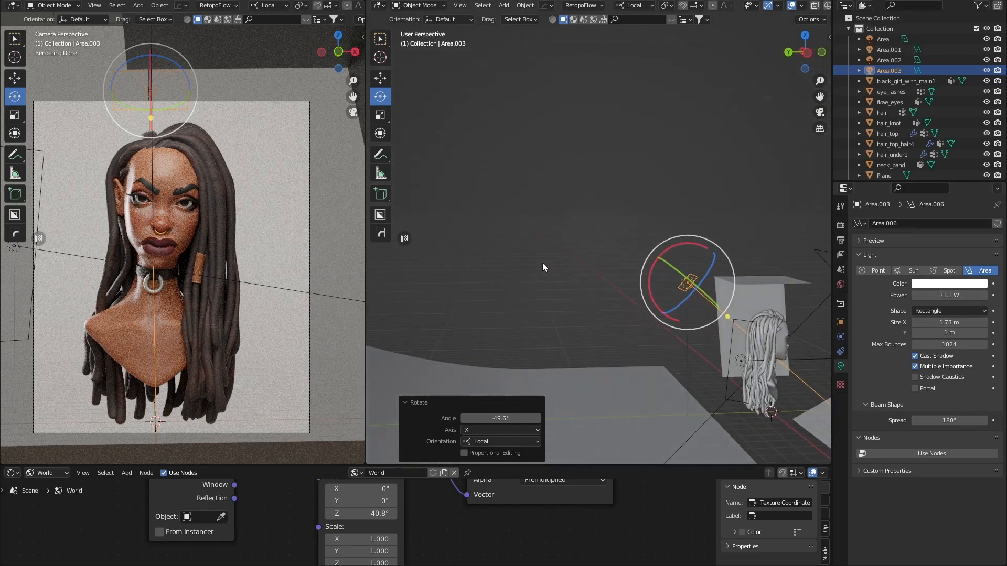
left_click_drag(949, 295, 976, 295)
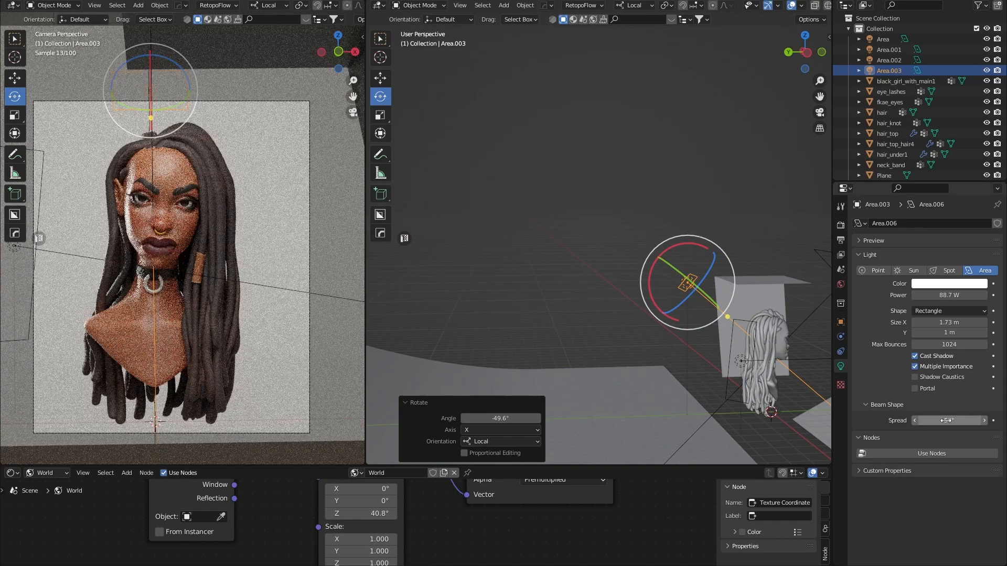
key("Return")
Resize Area.003 to 6.06 m by 2.41 m, then deselect it.
middle_click_drag(597, 272, 417, 208)
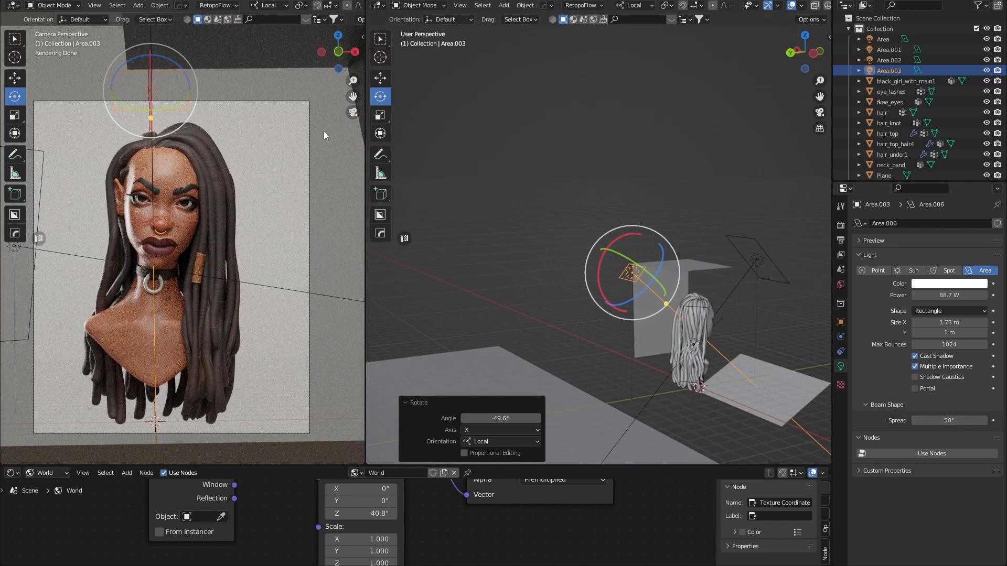
middle_click_drag(641, 297, 604, 310)
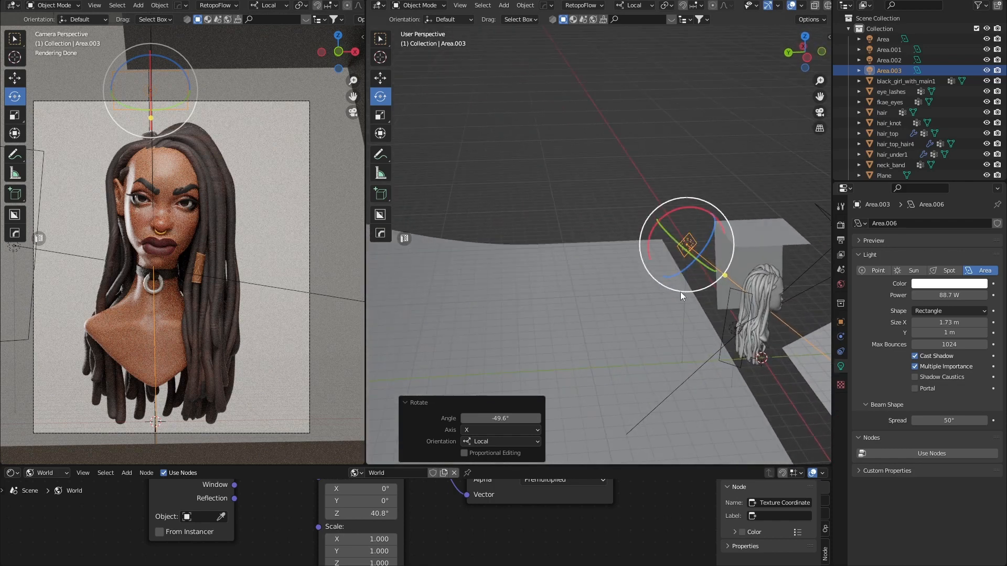
mouse_move(950, 322)
left_mouse_down()
mouse_move(985, 323)
mouse_move(946, 333)
mouse_move(966, 333)
mouse_move(957, 333)
left_mouse_up()
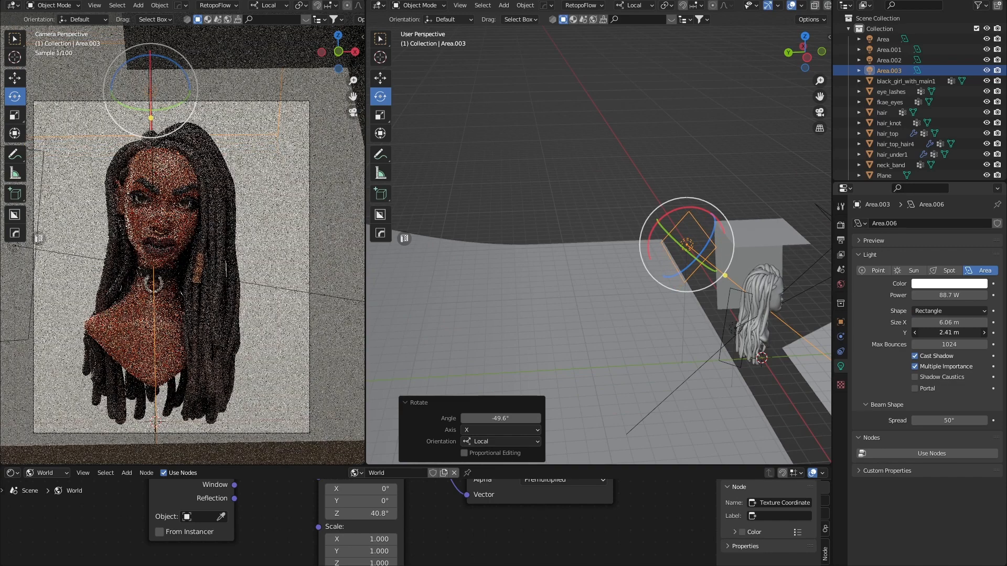
left_click(505, 190)
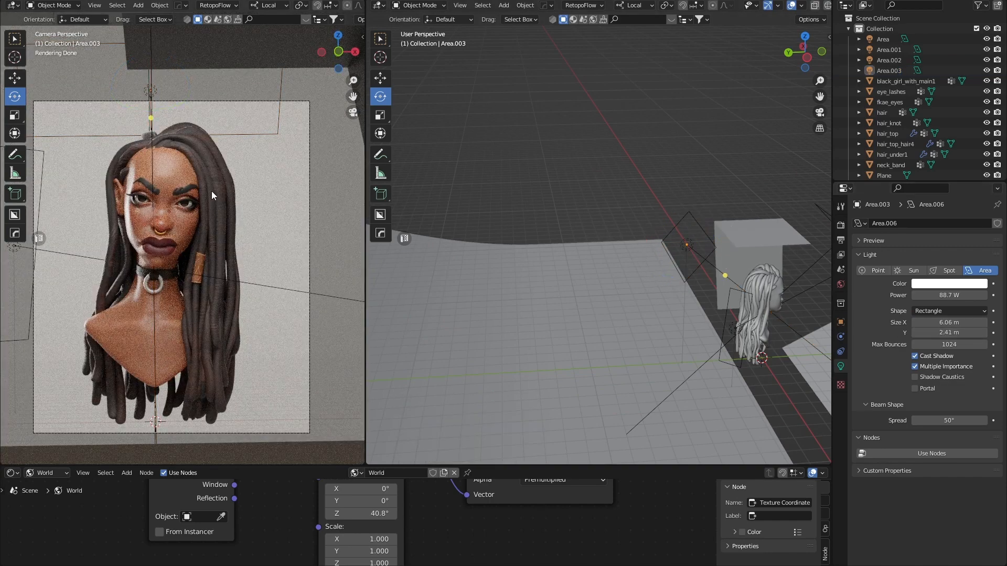
Select backdrop Plane.002, run a 600-sample F12 Cycles render, then minimize the render window.
left_click(228, 194)
left_click(300, 209)
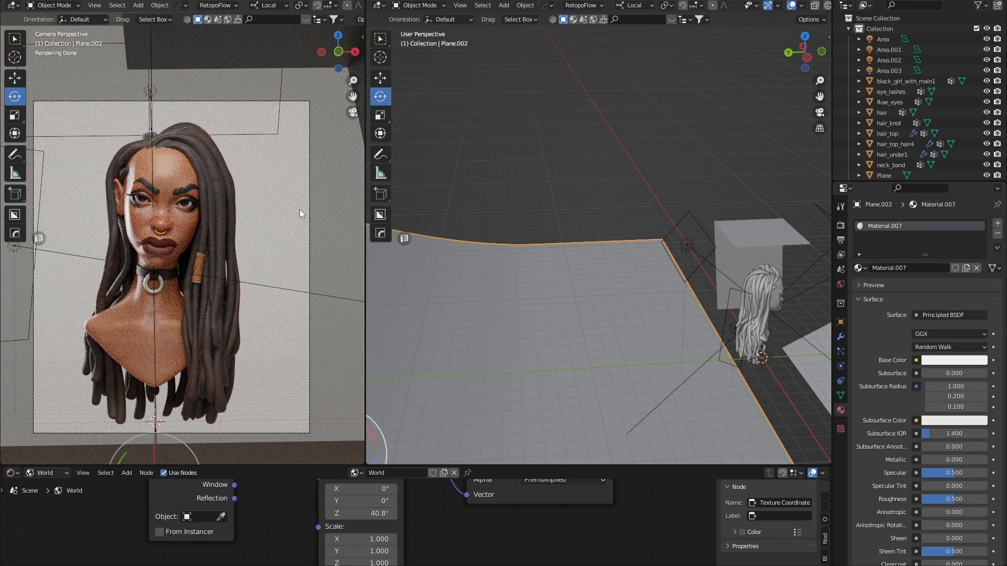
key("F12")
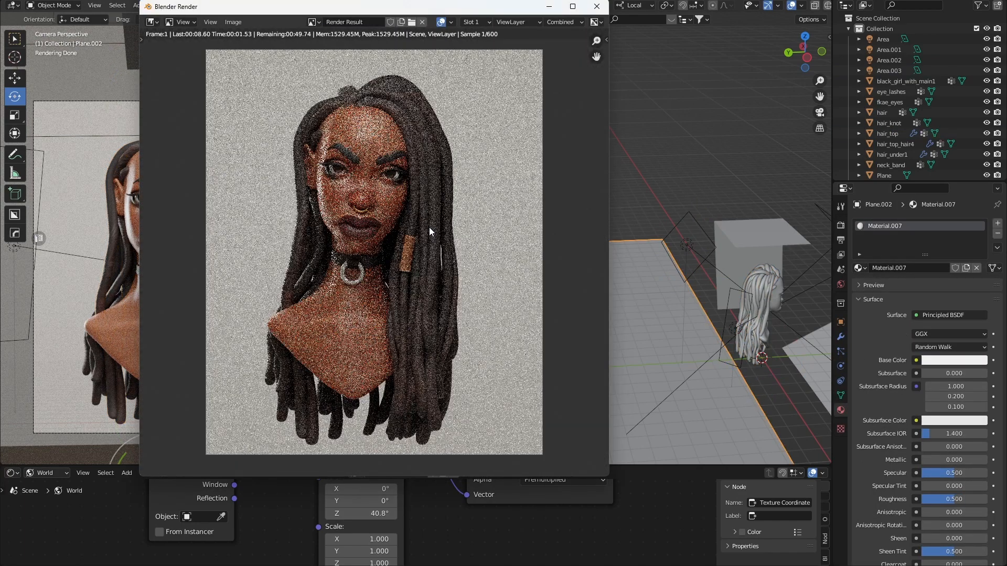
scroll(429, 227, "down", 1)
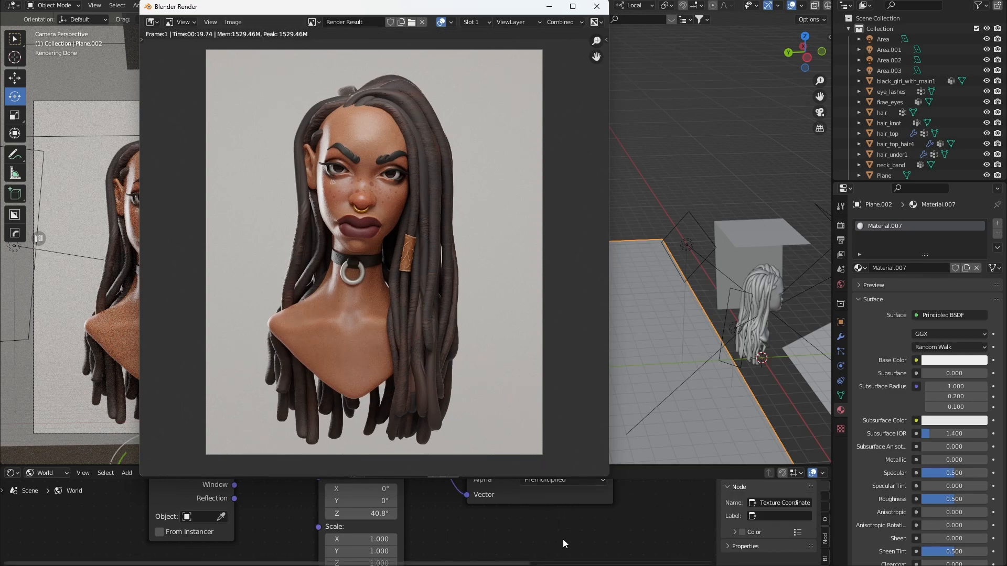
left_click(556, 10)
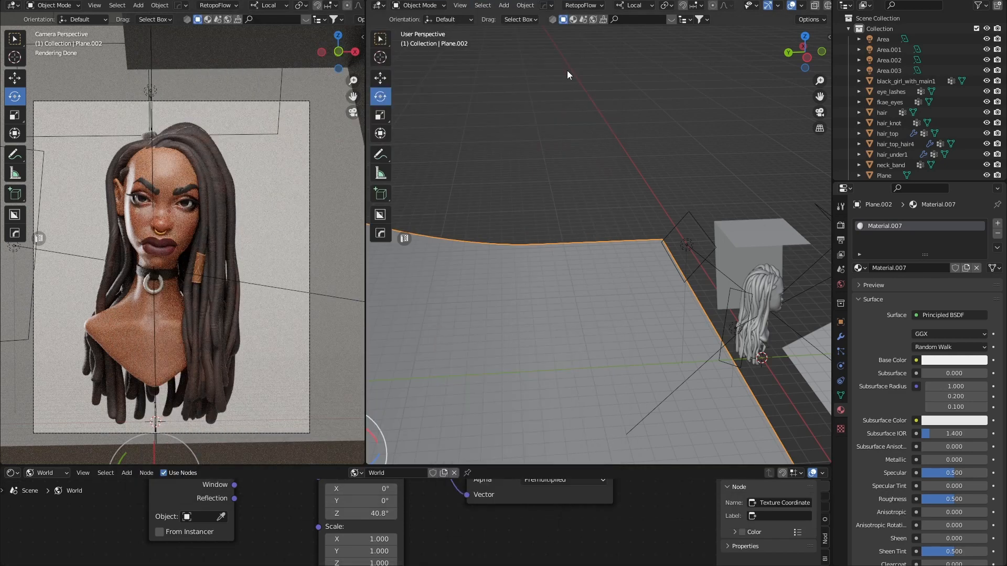
Select Area.001 and move it along its local X and Z axes beside the bust.
middle_click_drag(758, 355, 684, 291)
middle_click_drag(695, 336, 658, 391)
left_click(652, 365)
middle_click_drag(681, 325, 675, 257, "shift")
scroll(675, 254, "up", 1)
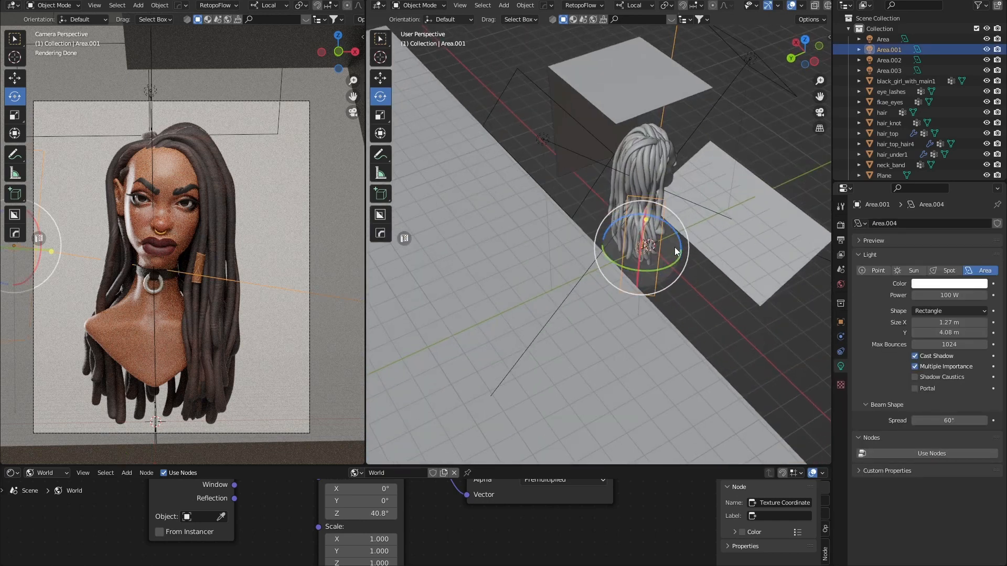
key("shift+space")
key("g")
left_click_drag(611, 244, 600, 244)
middle_click_drag(678, 296, 664, 301)
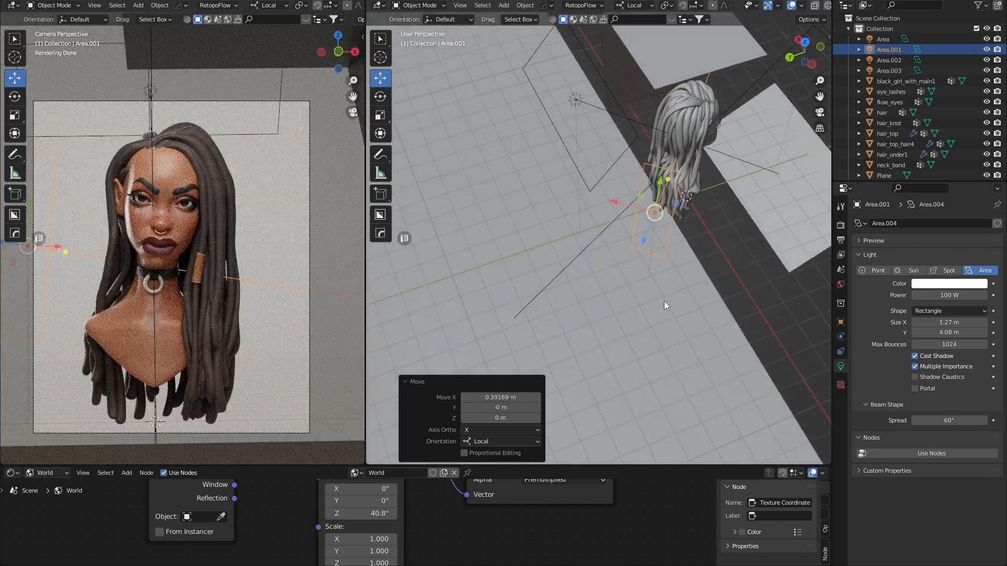
left_click_drag(629, 206, 613, 207)
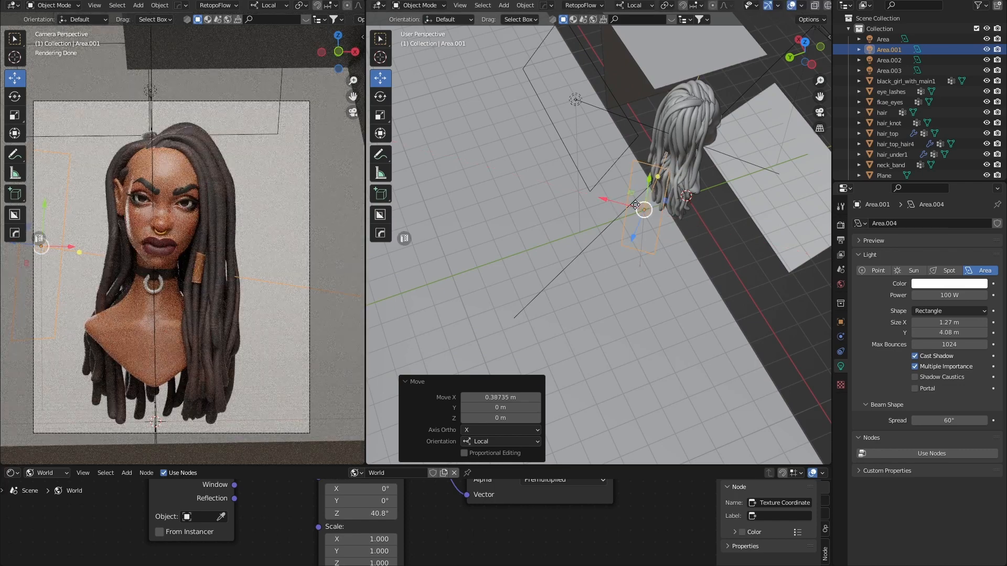
middle_click_drag(658, 197, 762, 373)
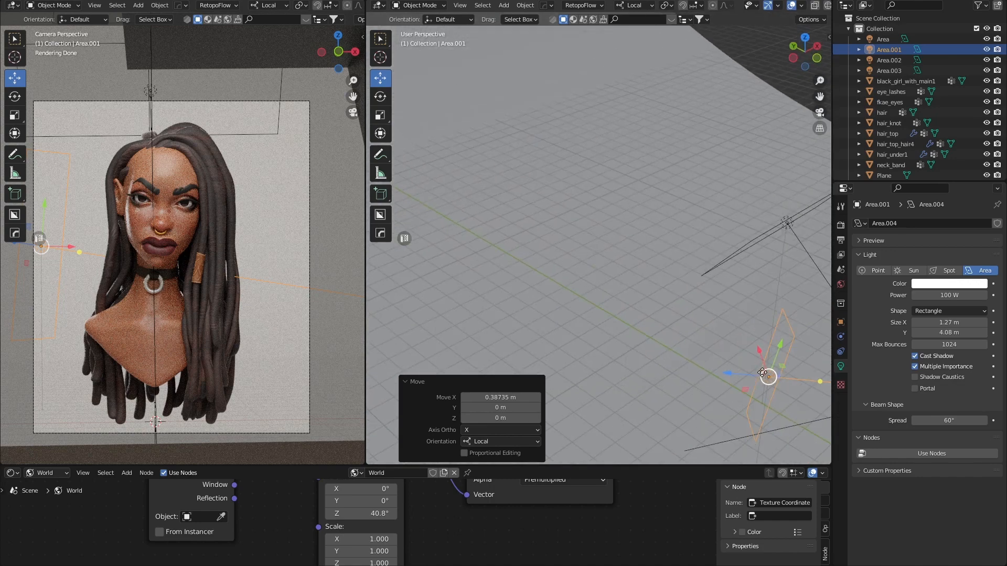
left_click_drag(740, 374, 760, 385)
Tilt Area.001 16° around its Y axis.
key("shift+space")
key("r")
mouse_move(760, 385)
middle_mouse_down()
mouse_move(770, 385)
mouse_move(751, 351)
mouse_move(761, 375)
middle_mouse_up()
scroll(748, 364, "down", 2)
Slide Area.001 back along its local X axis.
key("shift+space")
key("g")
middle_click_drag(706, 324, 674, 340)
left_click_drag(647, 283, 653, 292)
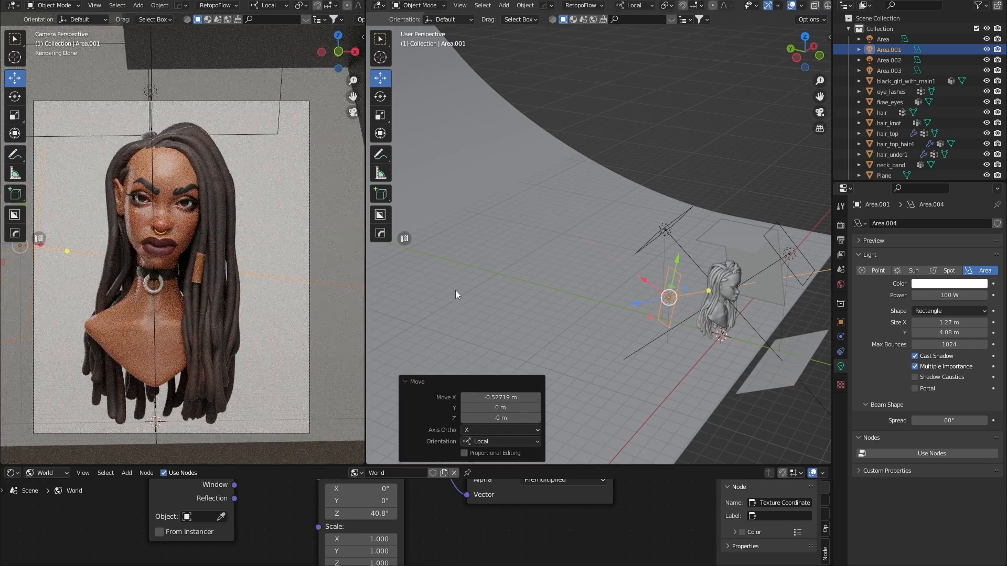
middle_click_drag(632, 315, 672, 301)
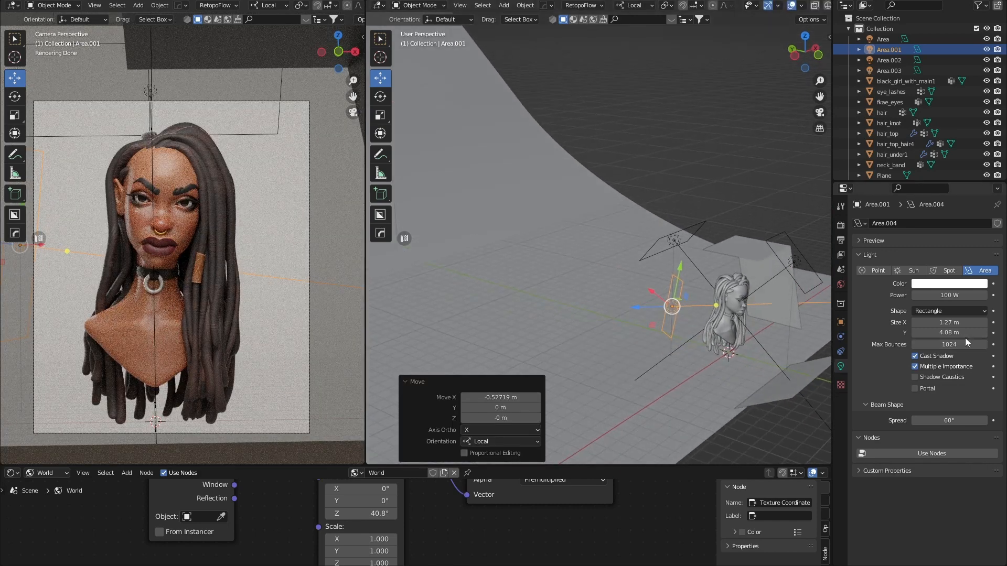
Stretch Area.001 to Size Y 5.86 m, raise its power to 120.5 W, then deselect.
left_click_drag(964, 334, 986, 333)
left_click_drag(946, 295, 952, 295)
mouse_move(652, 292)
left_mouse_down()
mouse_move(667, 296)
mouse_move(658, 299)
left_mouse_up()
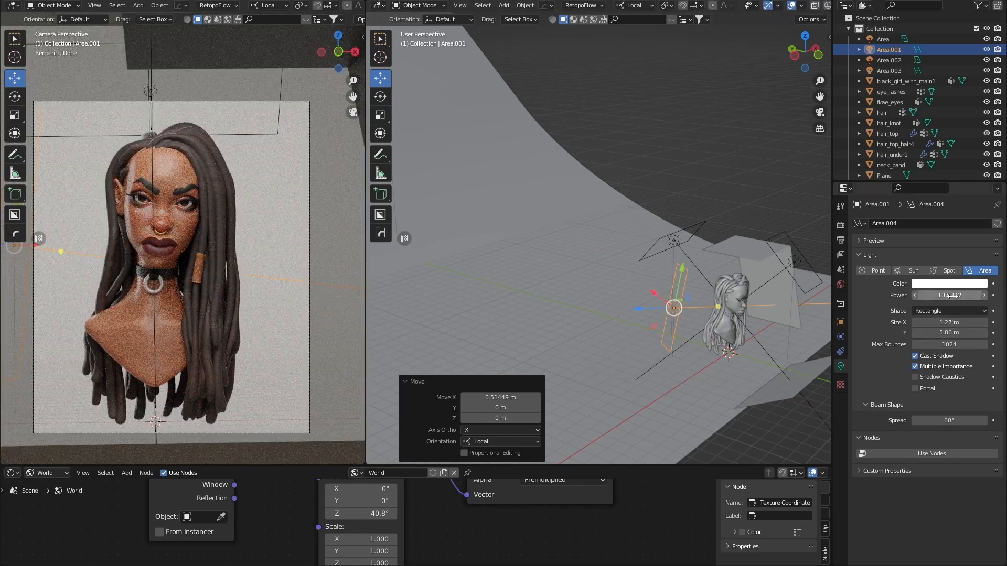
left_click_drag(952, 296, 961, 296)
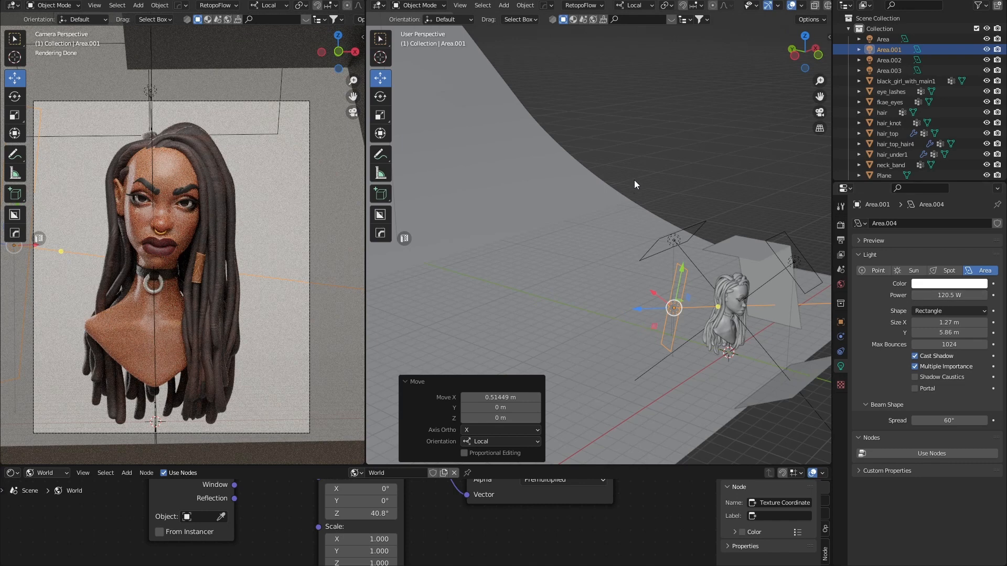
left_click(670, 181)
Press F12 to render the camera view with the new side lighting.
key("F12")
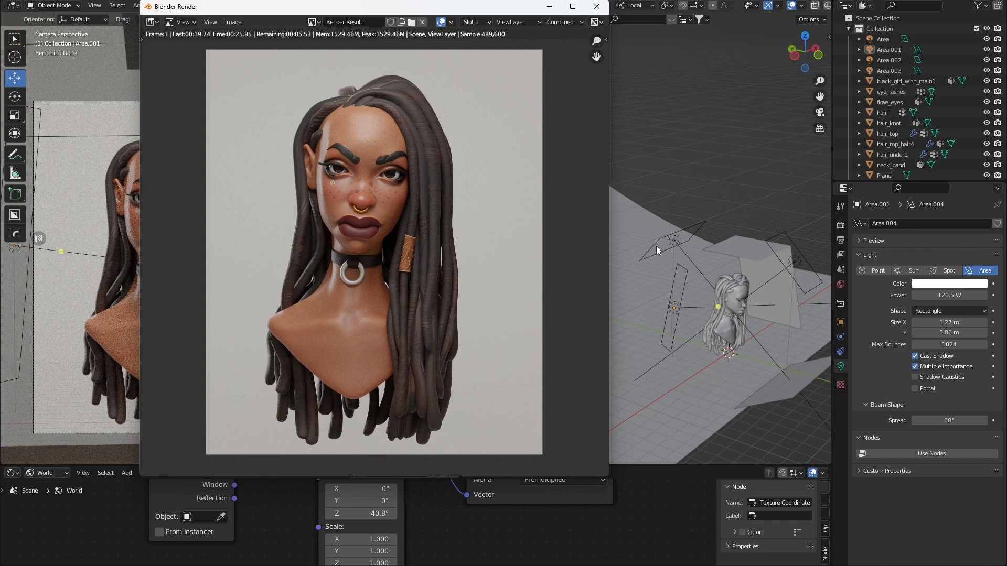
Zoom and pan the 3D view to frame the bust and its area lights.
scroll(755, 318, "down", 1)
middle_click_drag(744, 313, 675, 312)
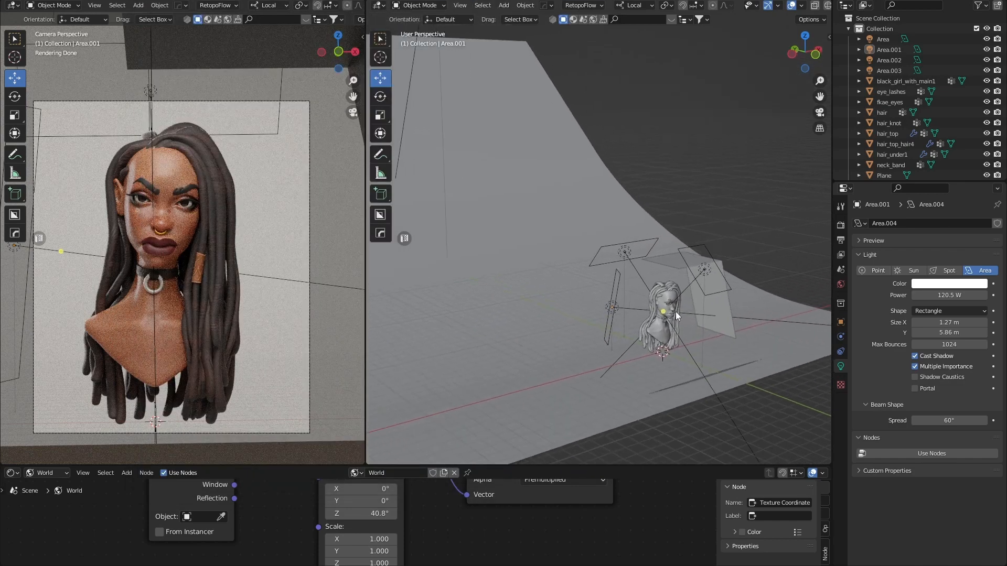
scroll(761, 320, "up", 4)
middle_click_drag(760, 351, 653, 304, "shift")
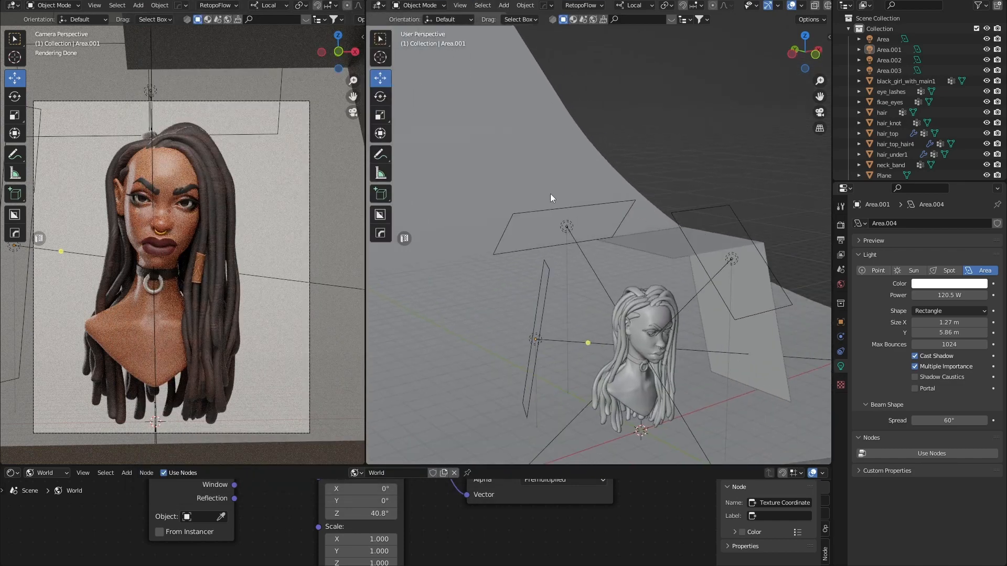
scroll(675, 179, "down", 4)
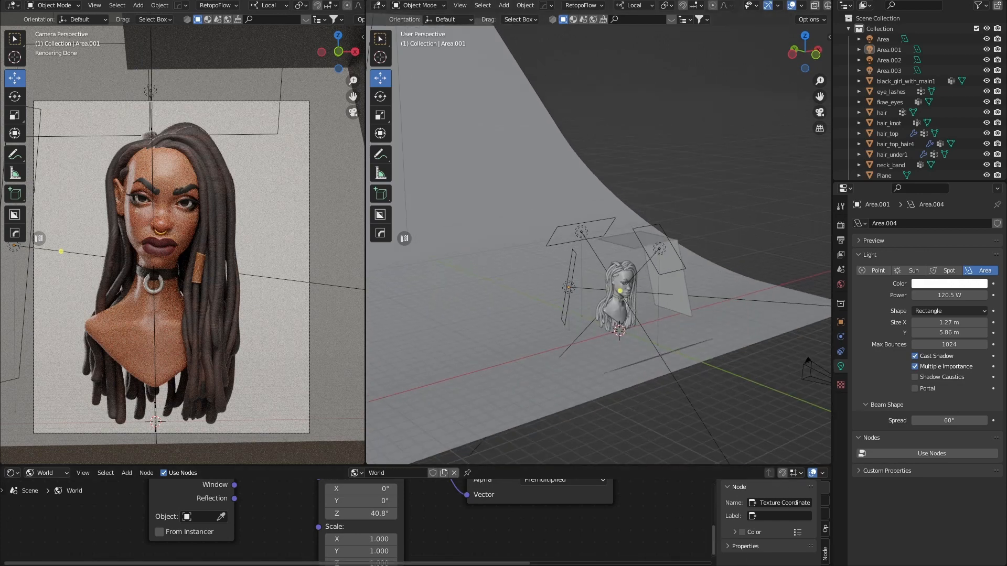
Bring back the Blender Render window and zoom into the face of the finished render.
mouse_move(677, 540)
left_click(703, 528)
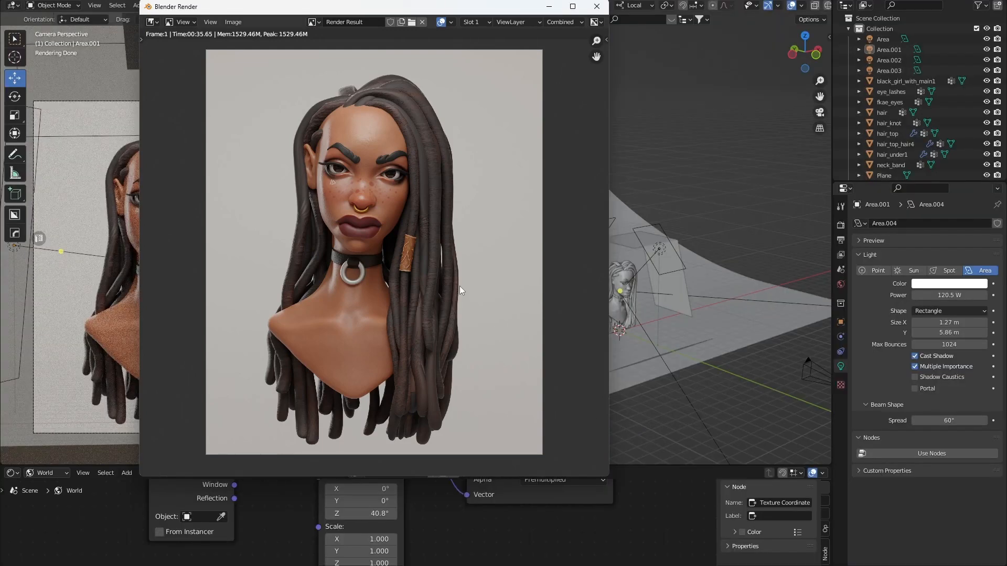
scroll(381, 171, "up", 2)
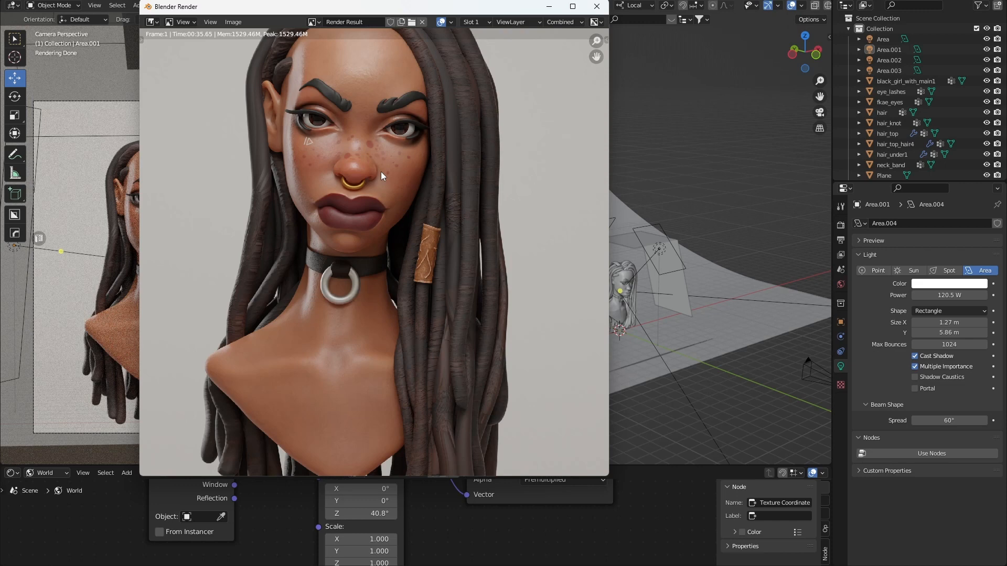
scroll(381, 171, "down", 1)
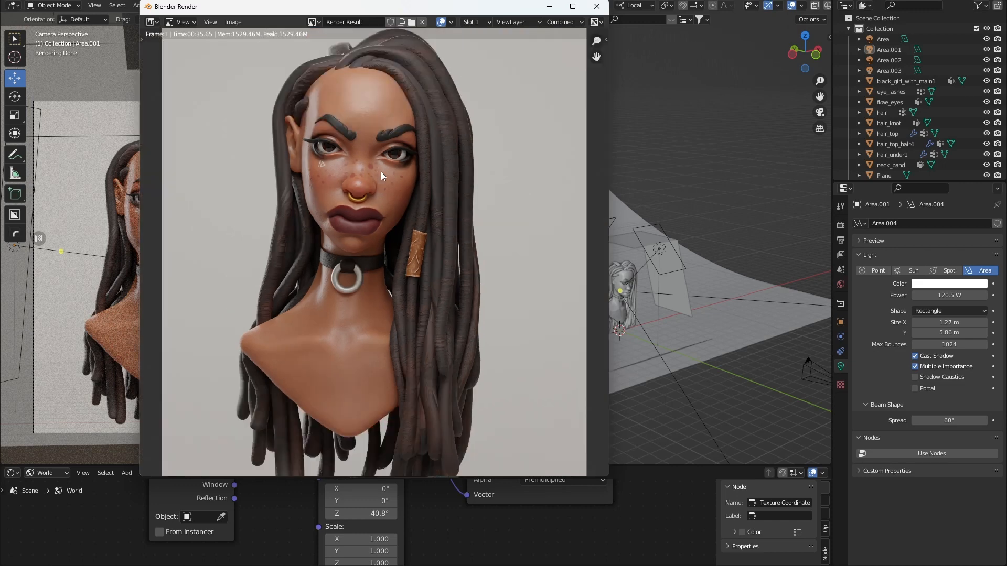